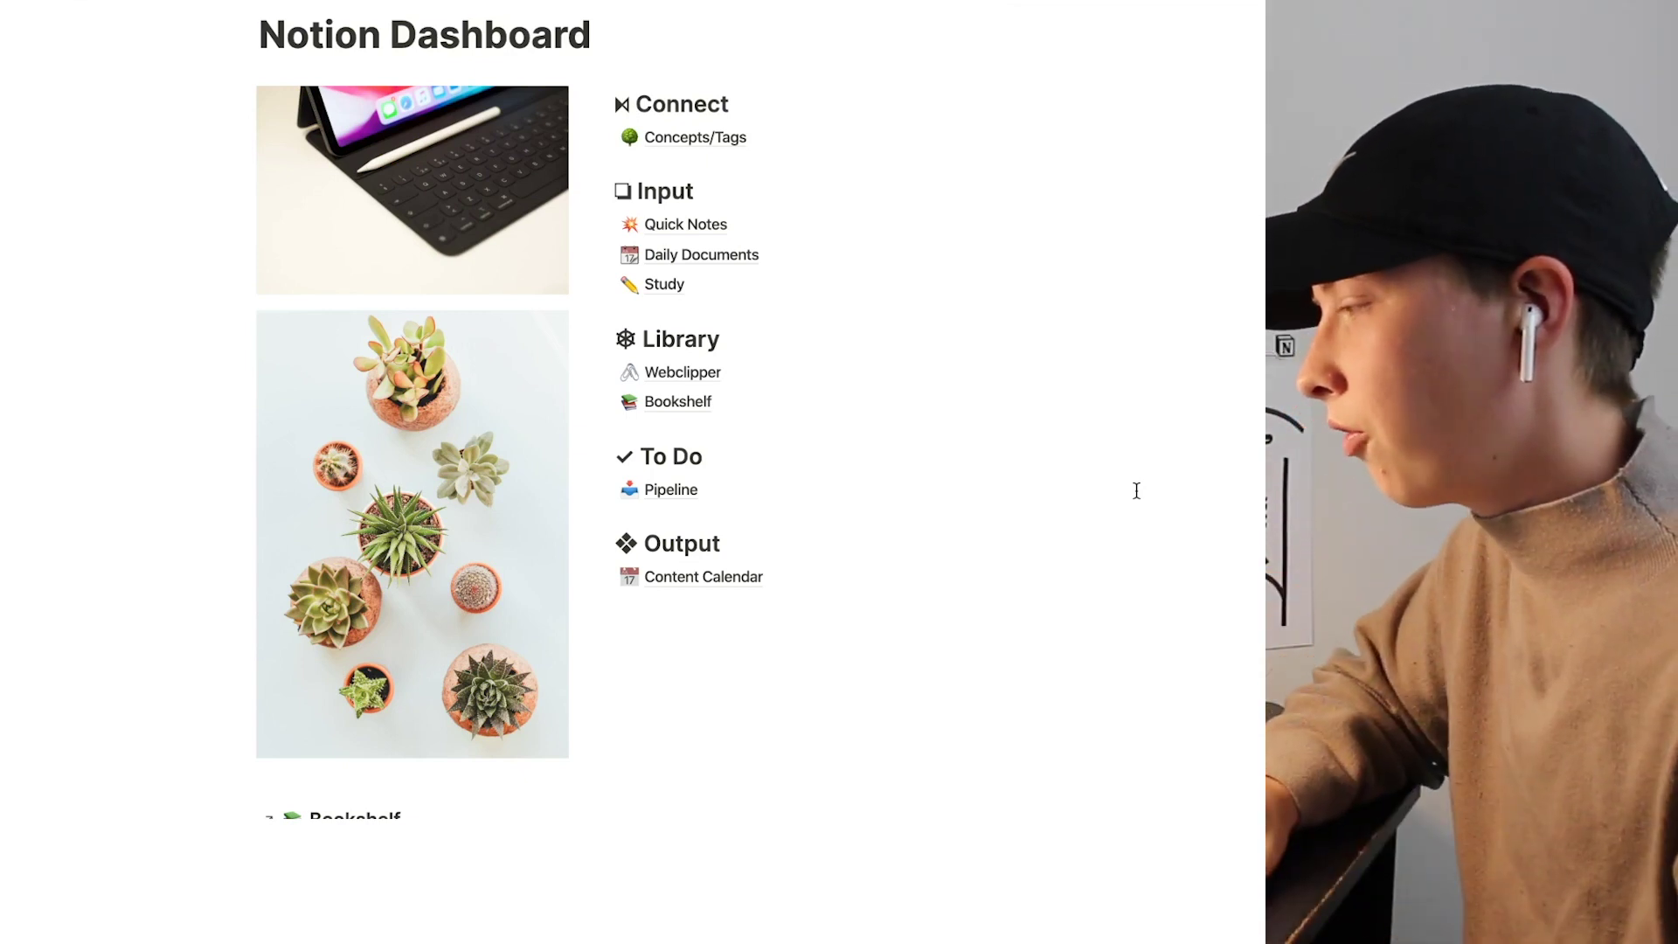
Step: Select and then deselect the Input heading text, scrolling around the dashboard
left_click_drag(709, 183, 628, 182)
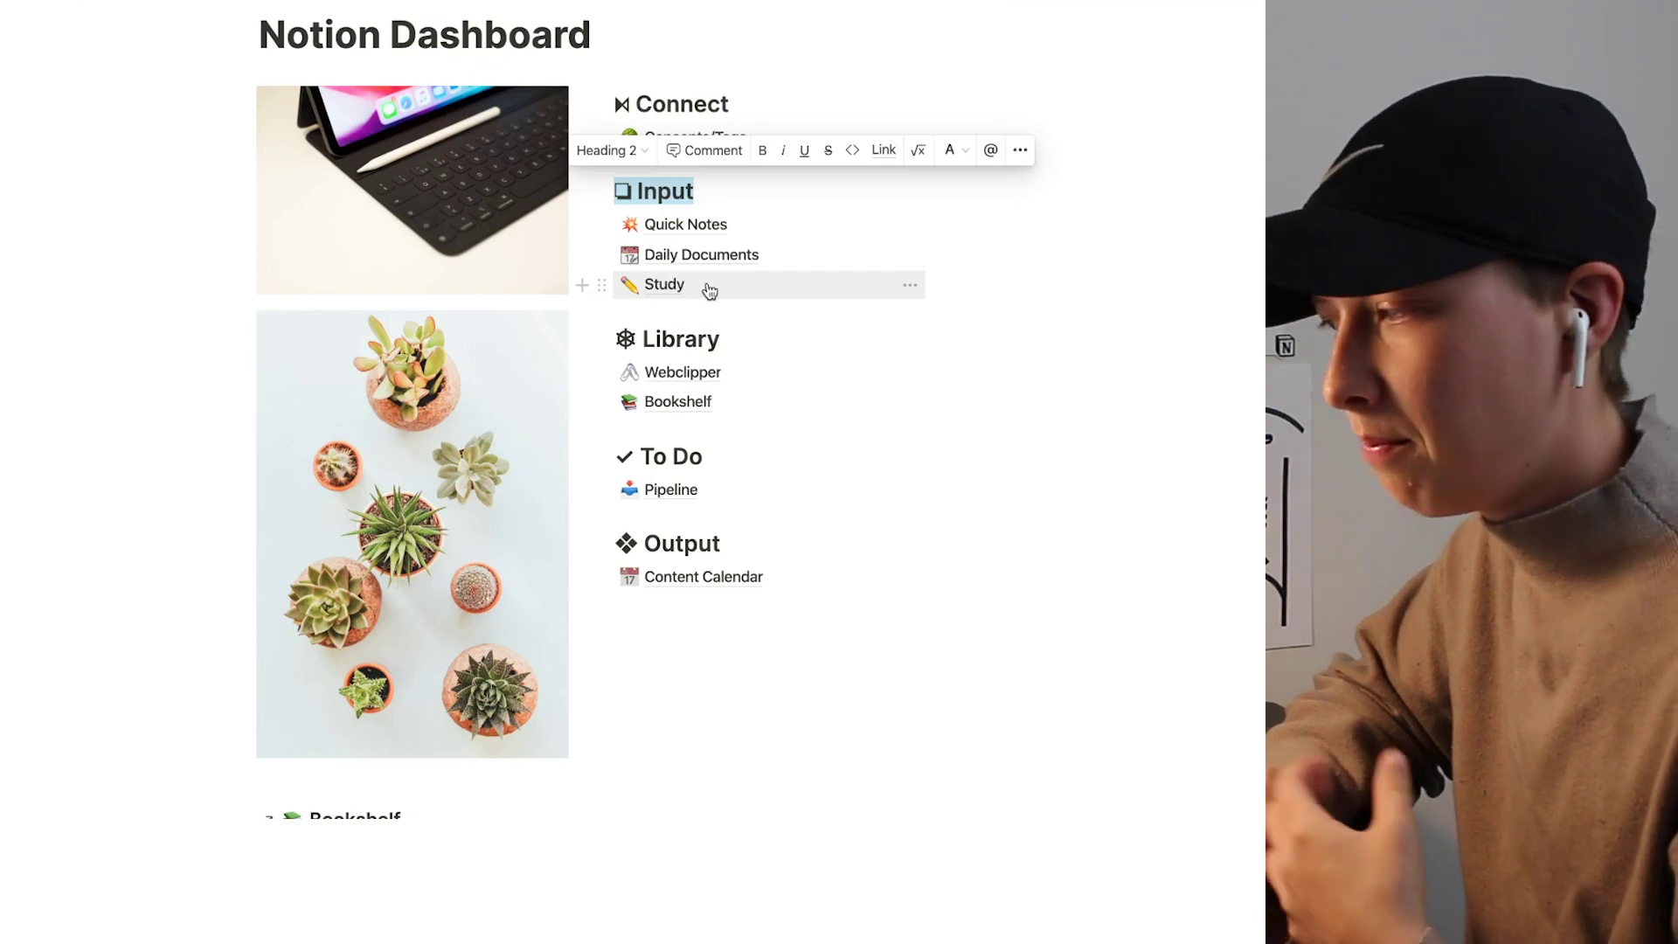
left_click(758, 339)
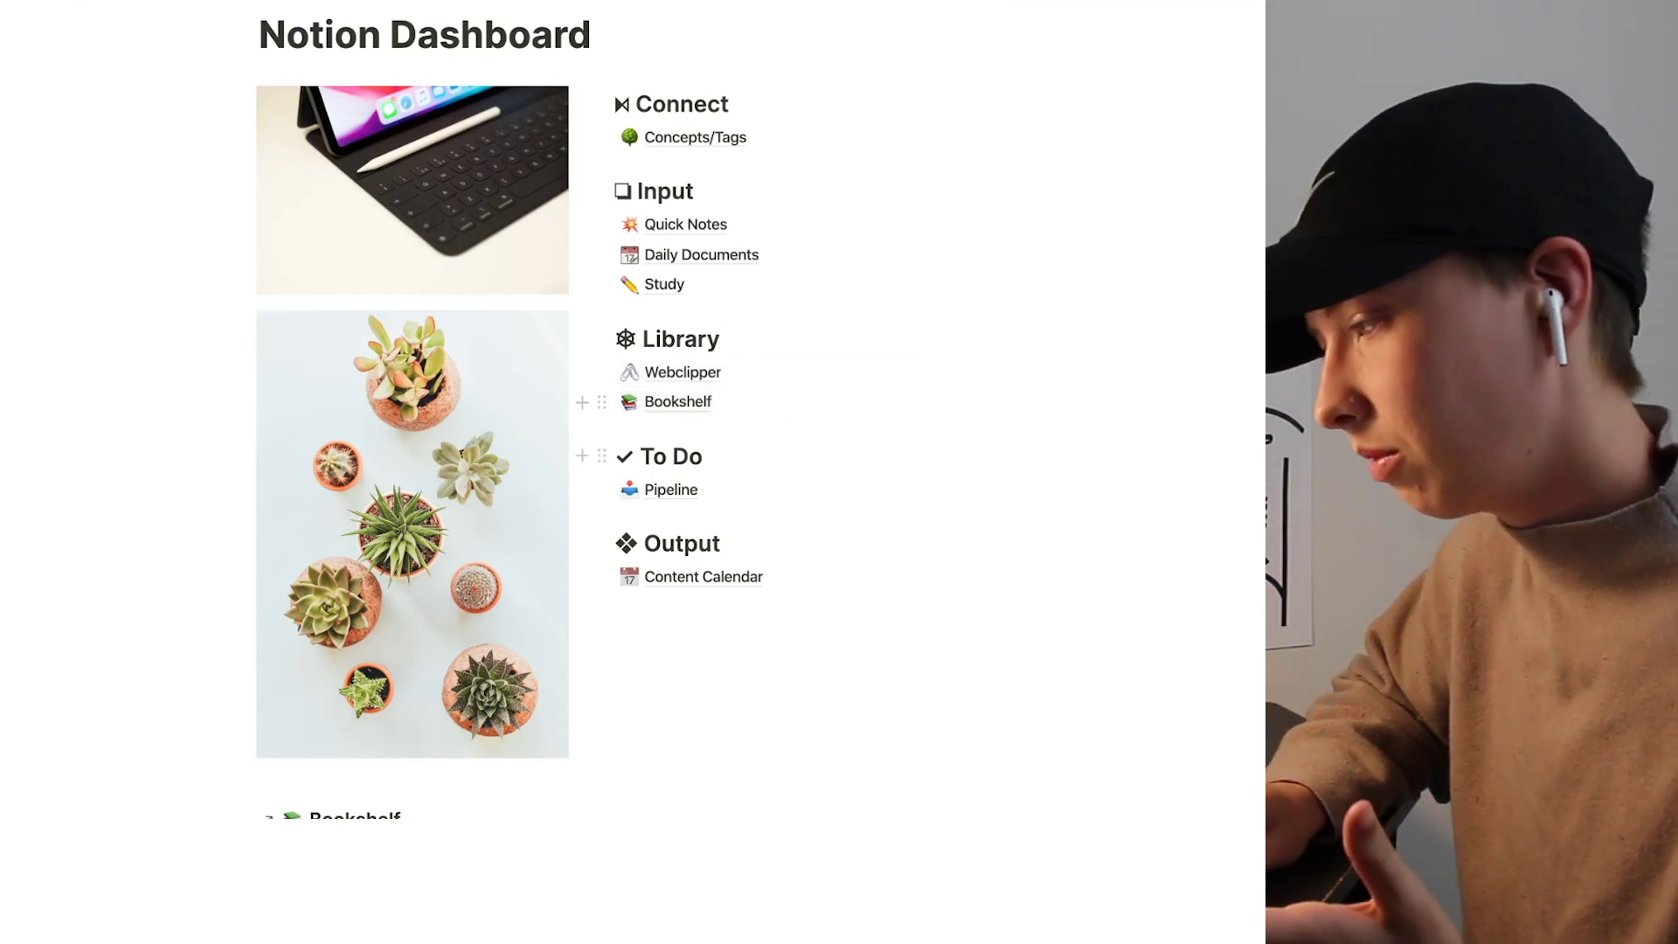
scroll(419, 525, "down", 12)
scroll(419, 525, "up", 6)
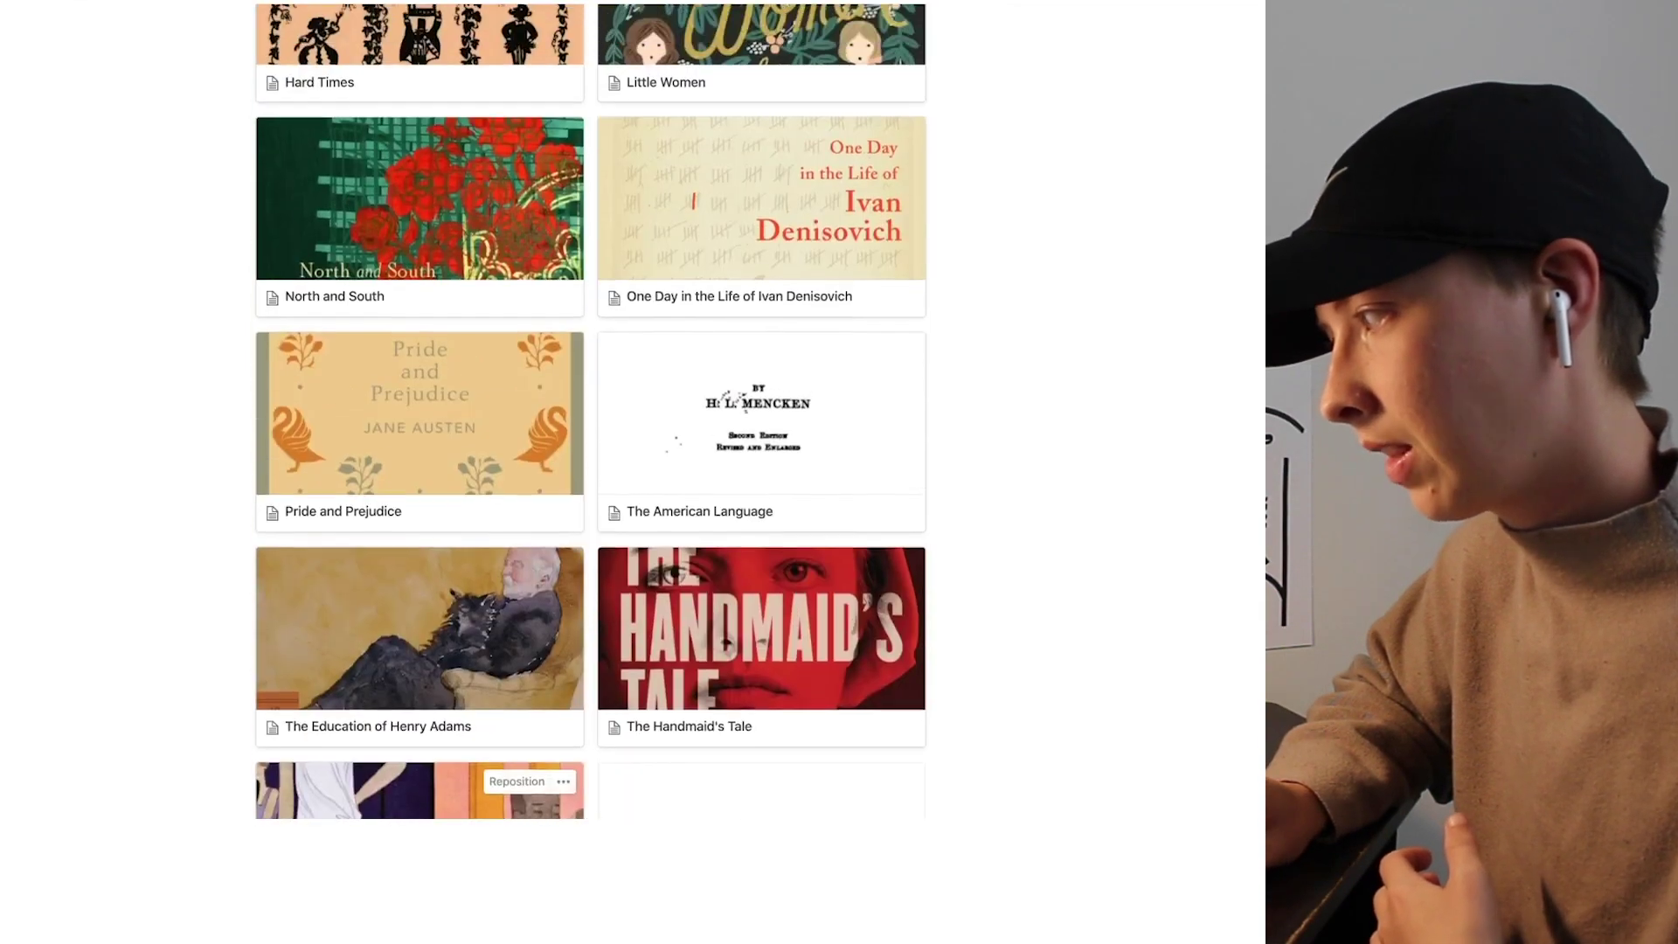
scroll(419, 524, "up", 2)
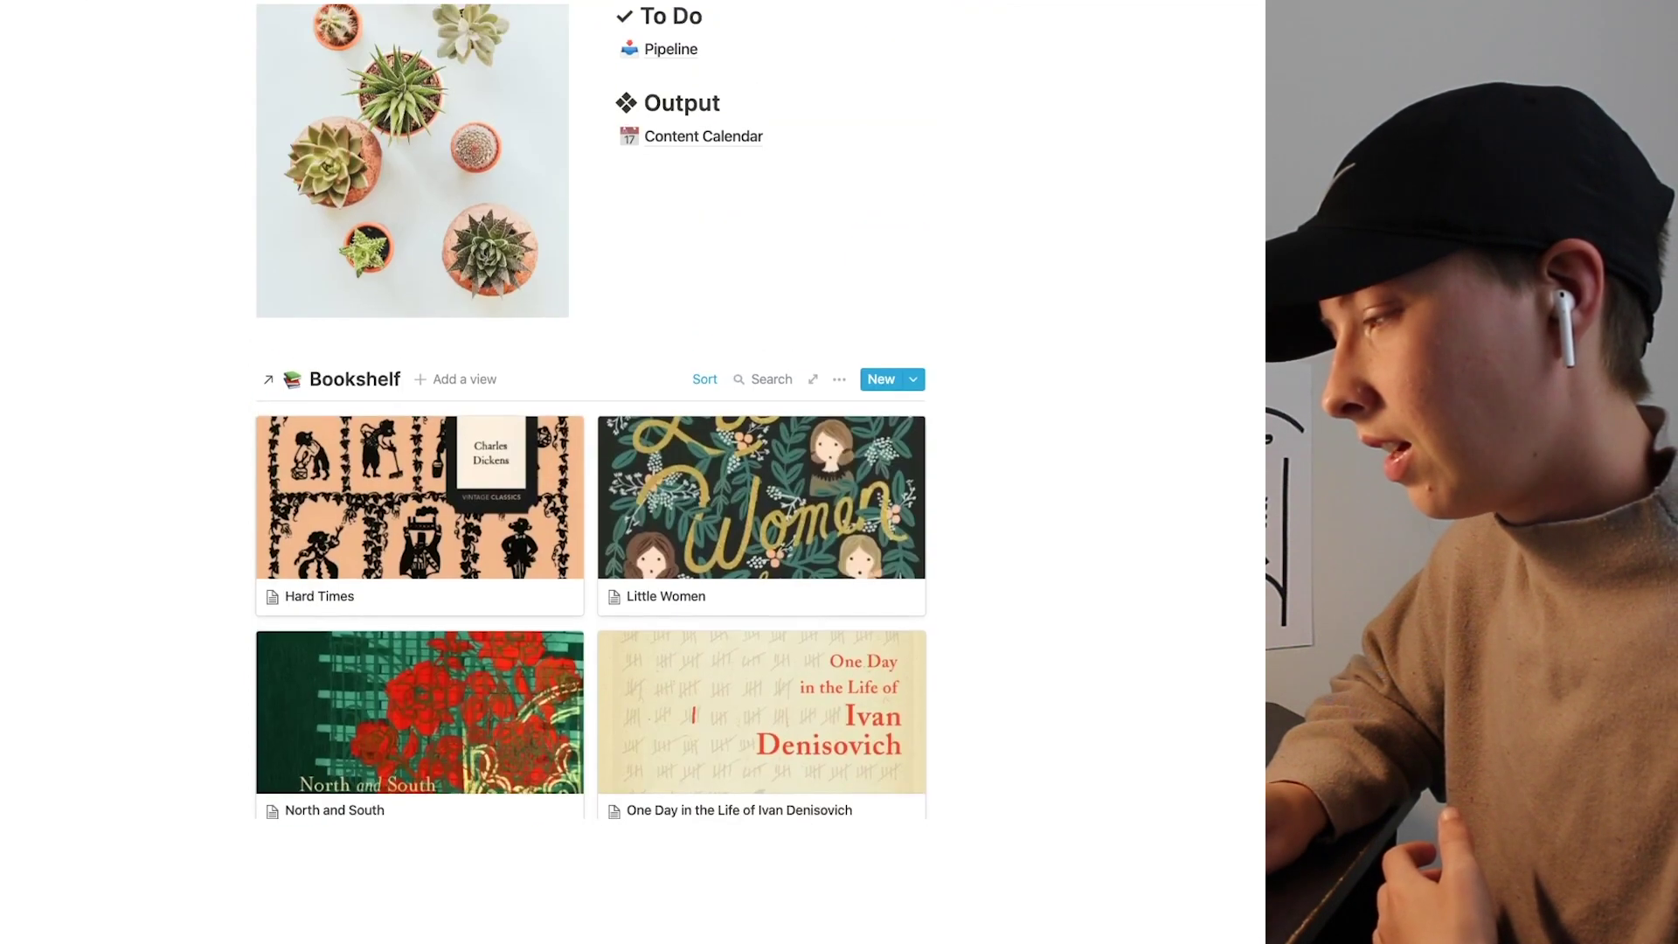
scroll(420, 524, "down", 3)
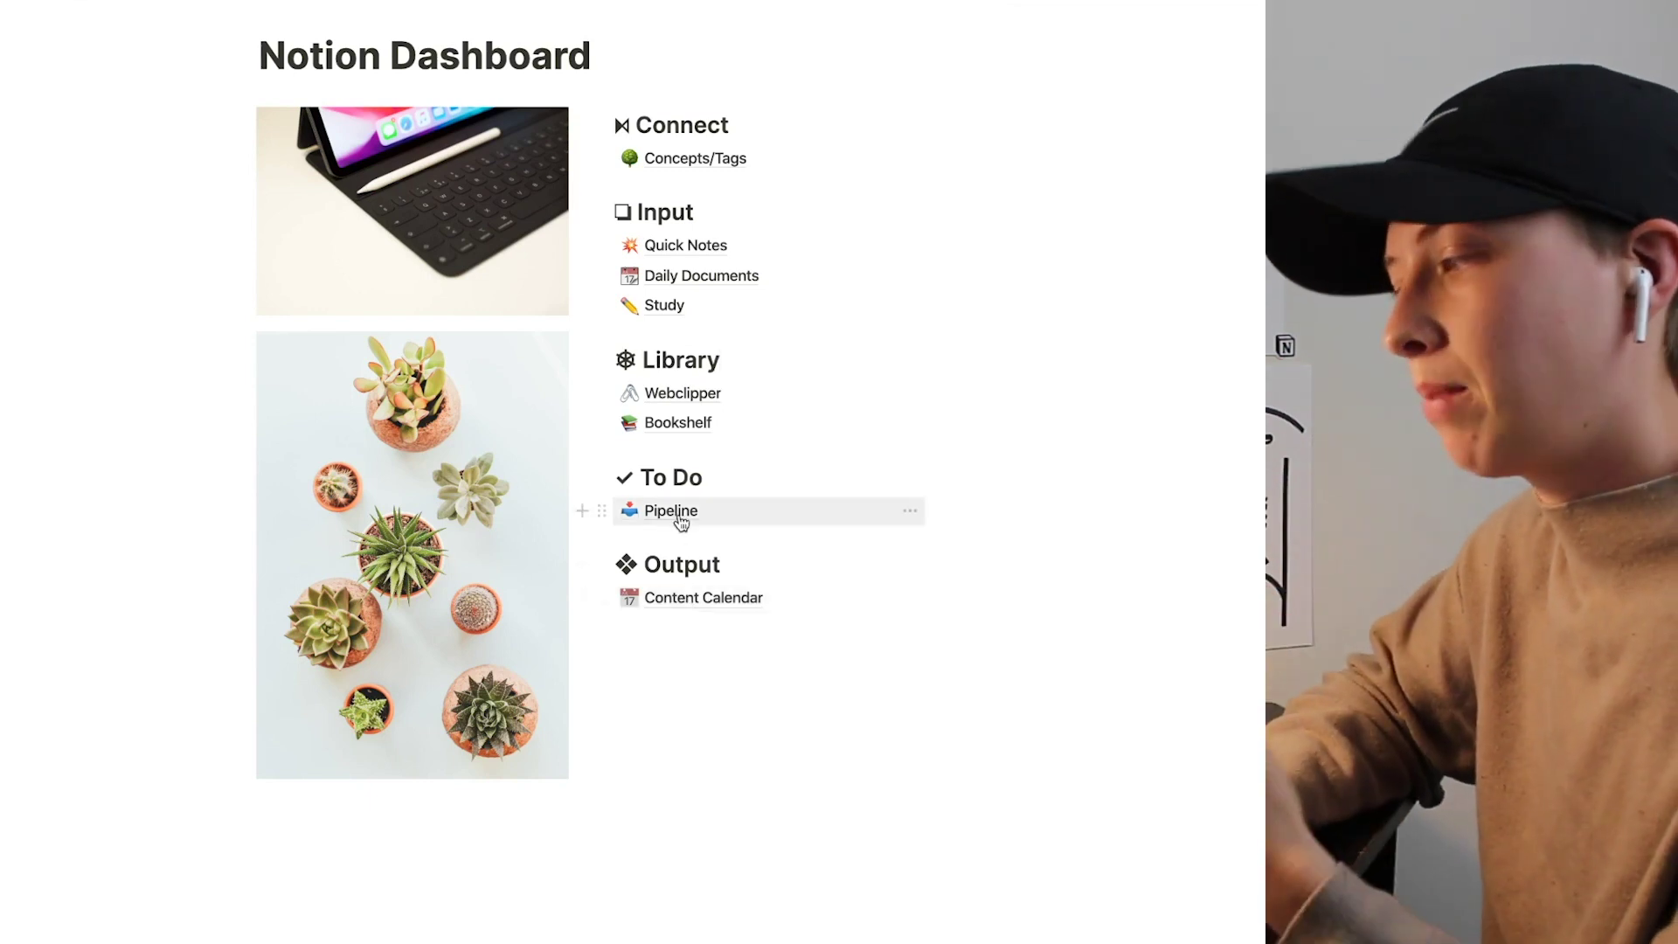
scroll(682, 522, "up", 1)
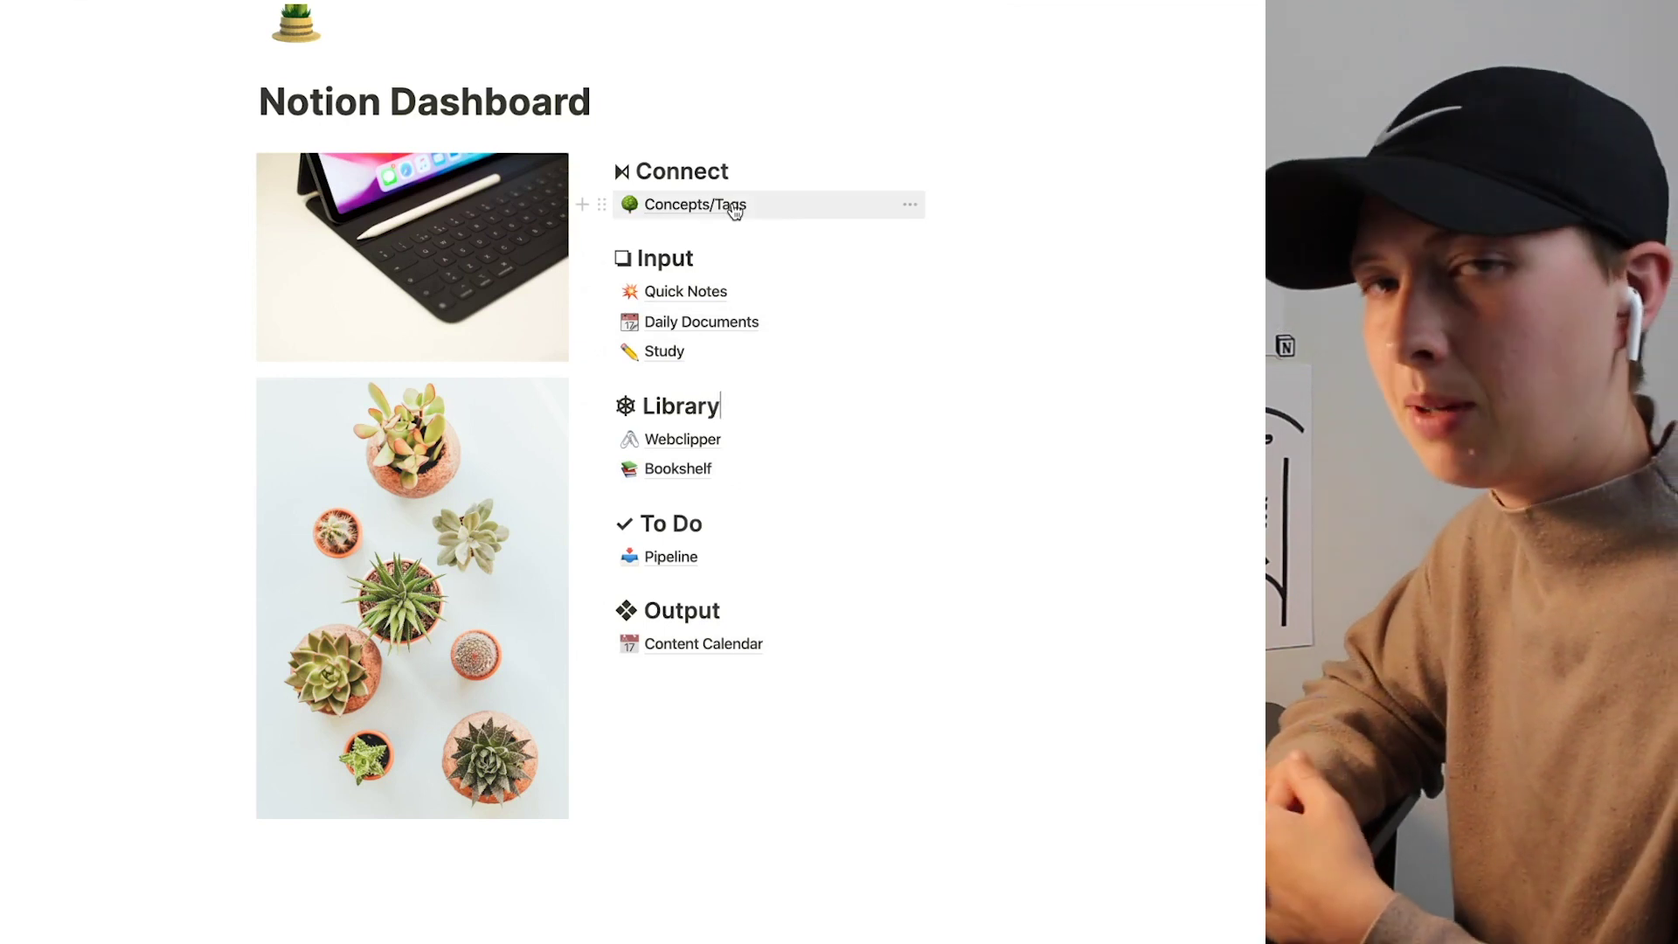
scroll(734, 210, "down", 1)
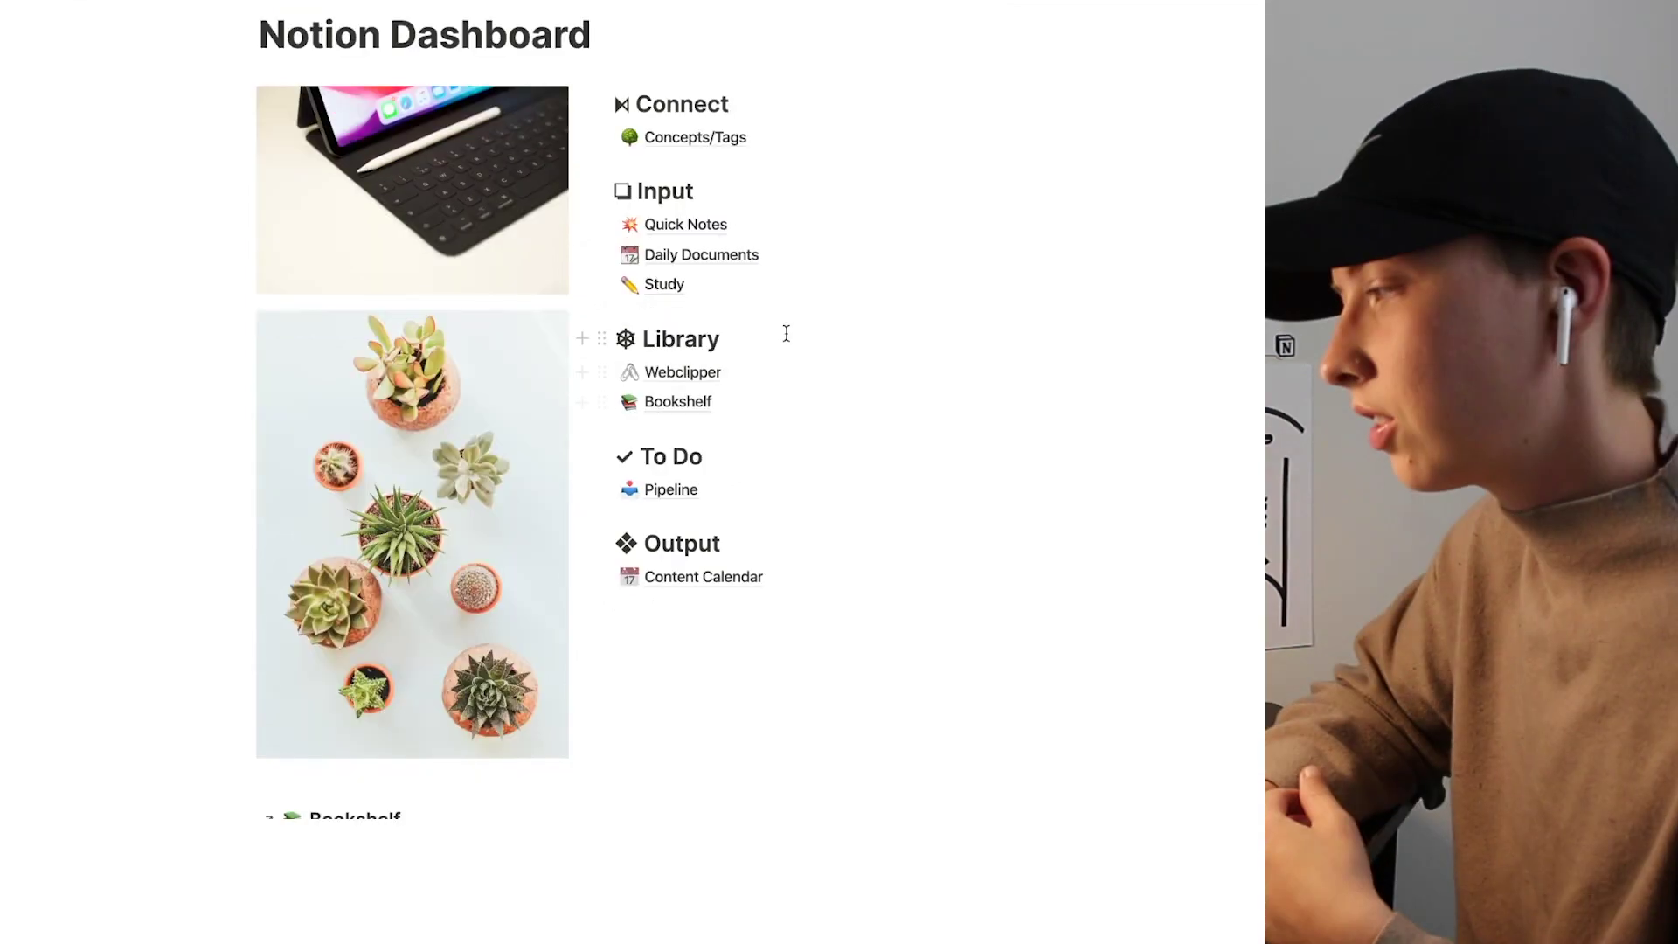
Step: Open Quick Notes and view the Grocery List note's tag options
left_click(723, 223)
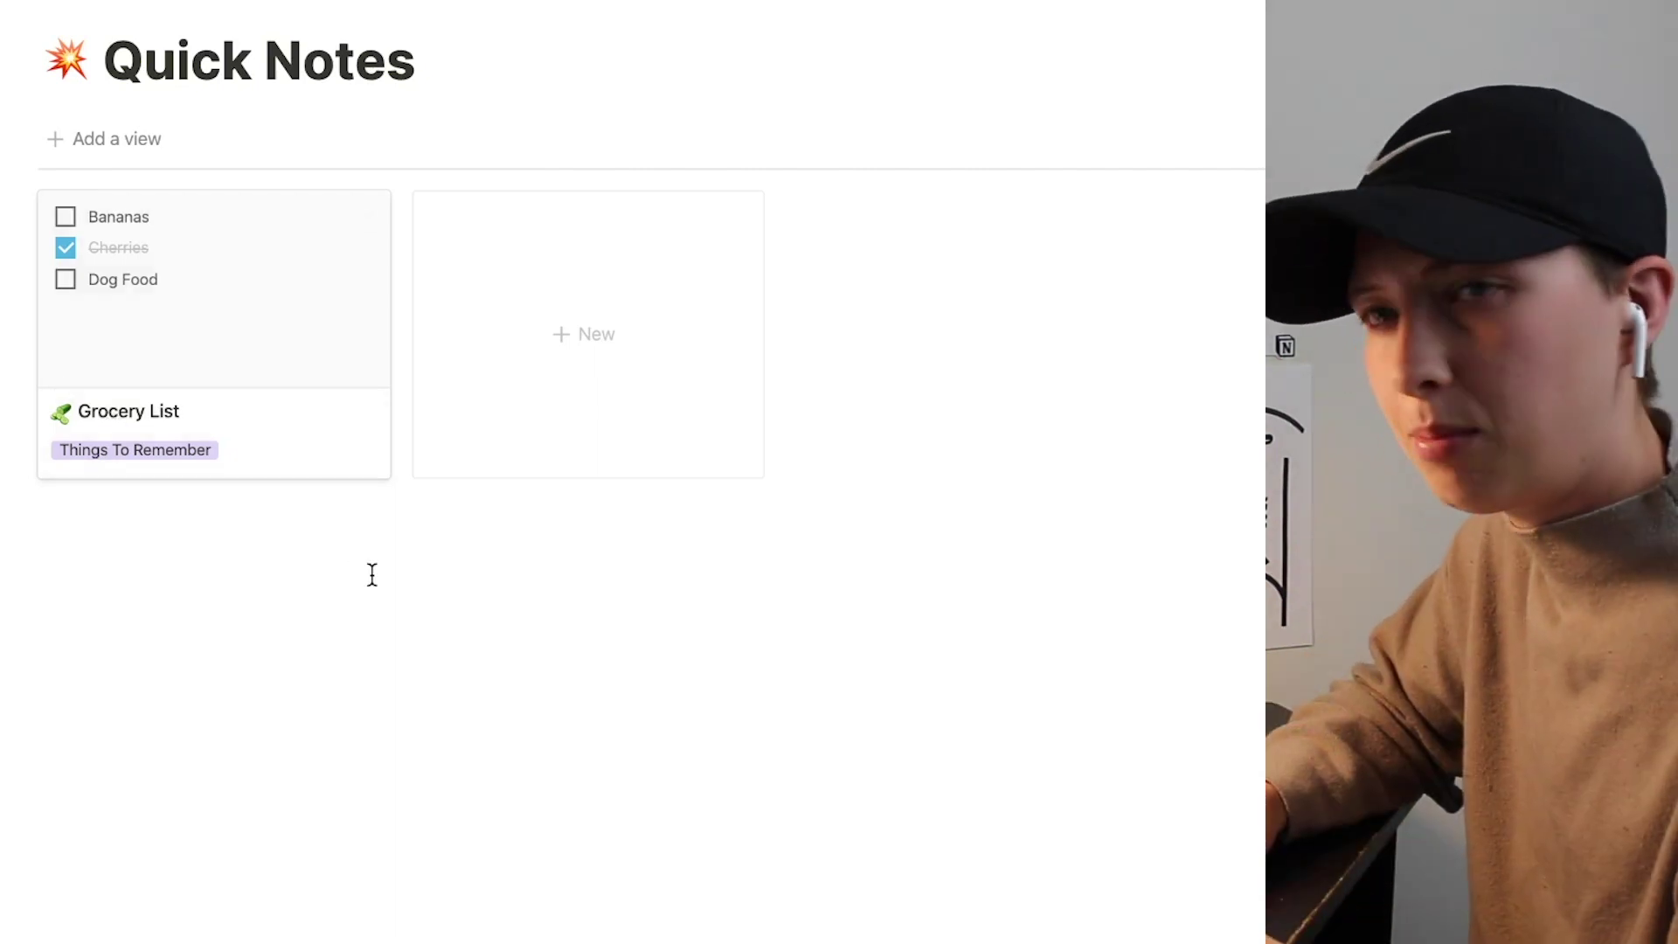
left_click(310, 337)
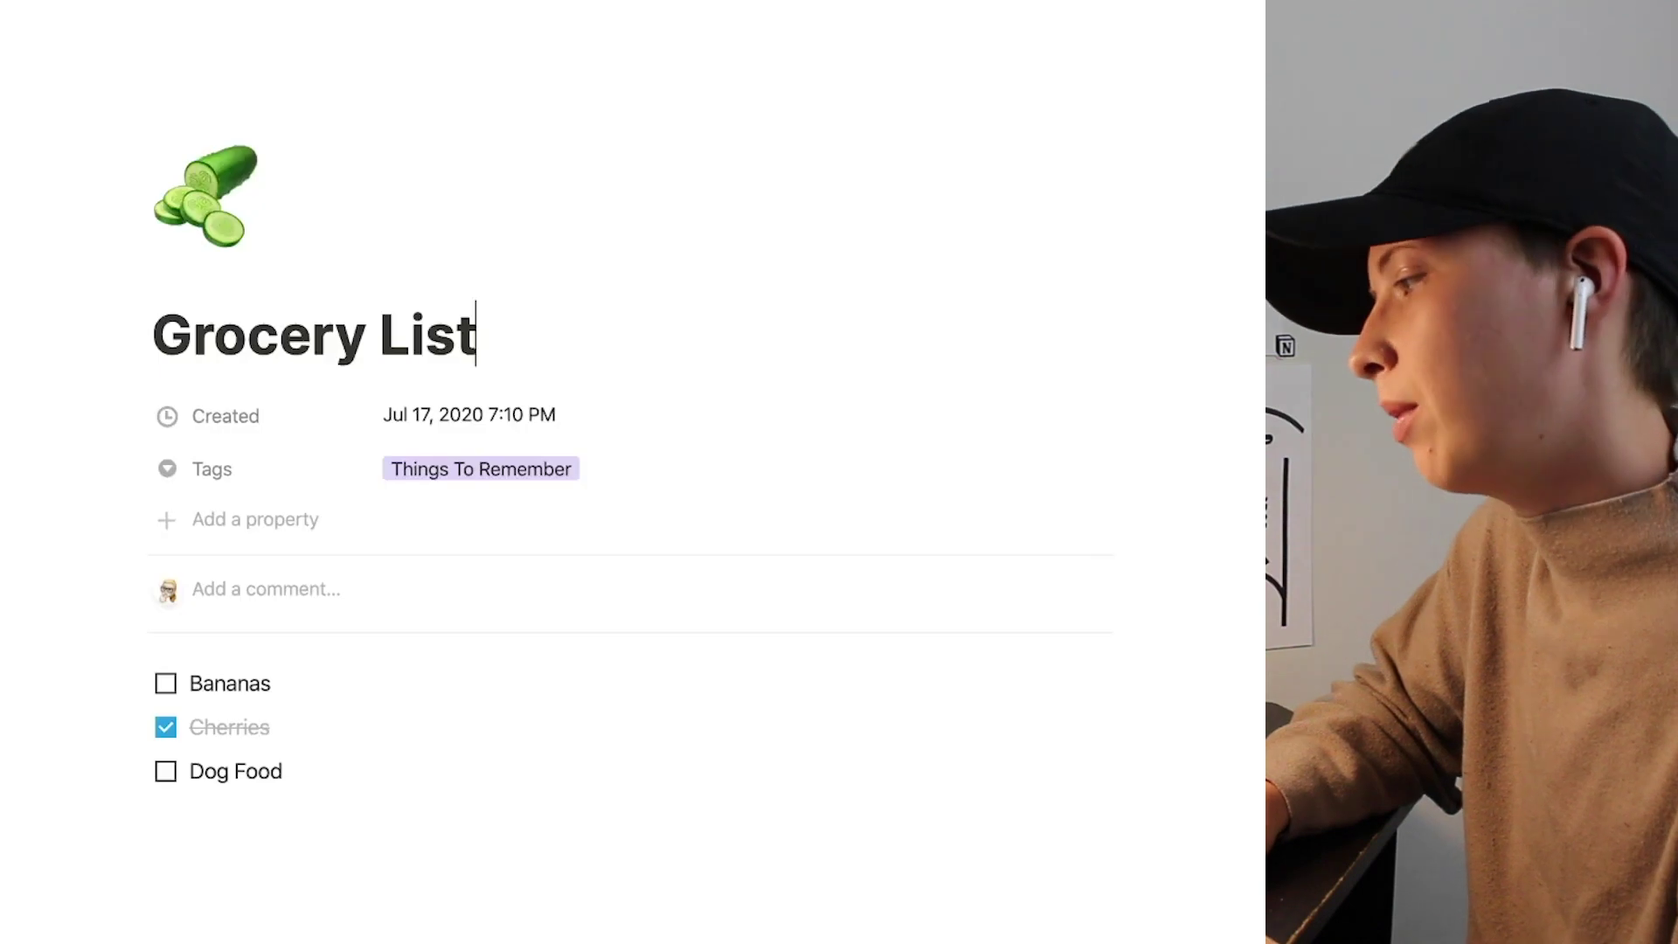
left_click(516, 479)
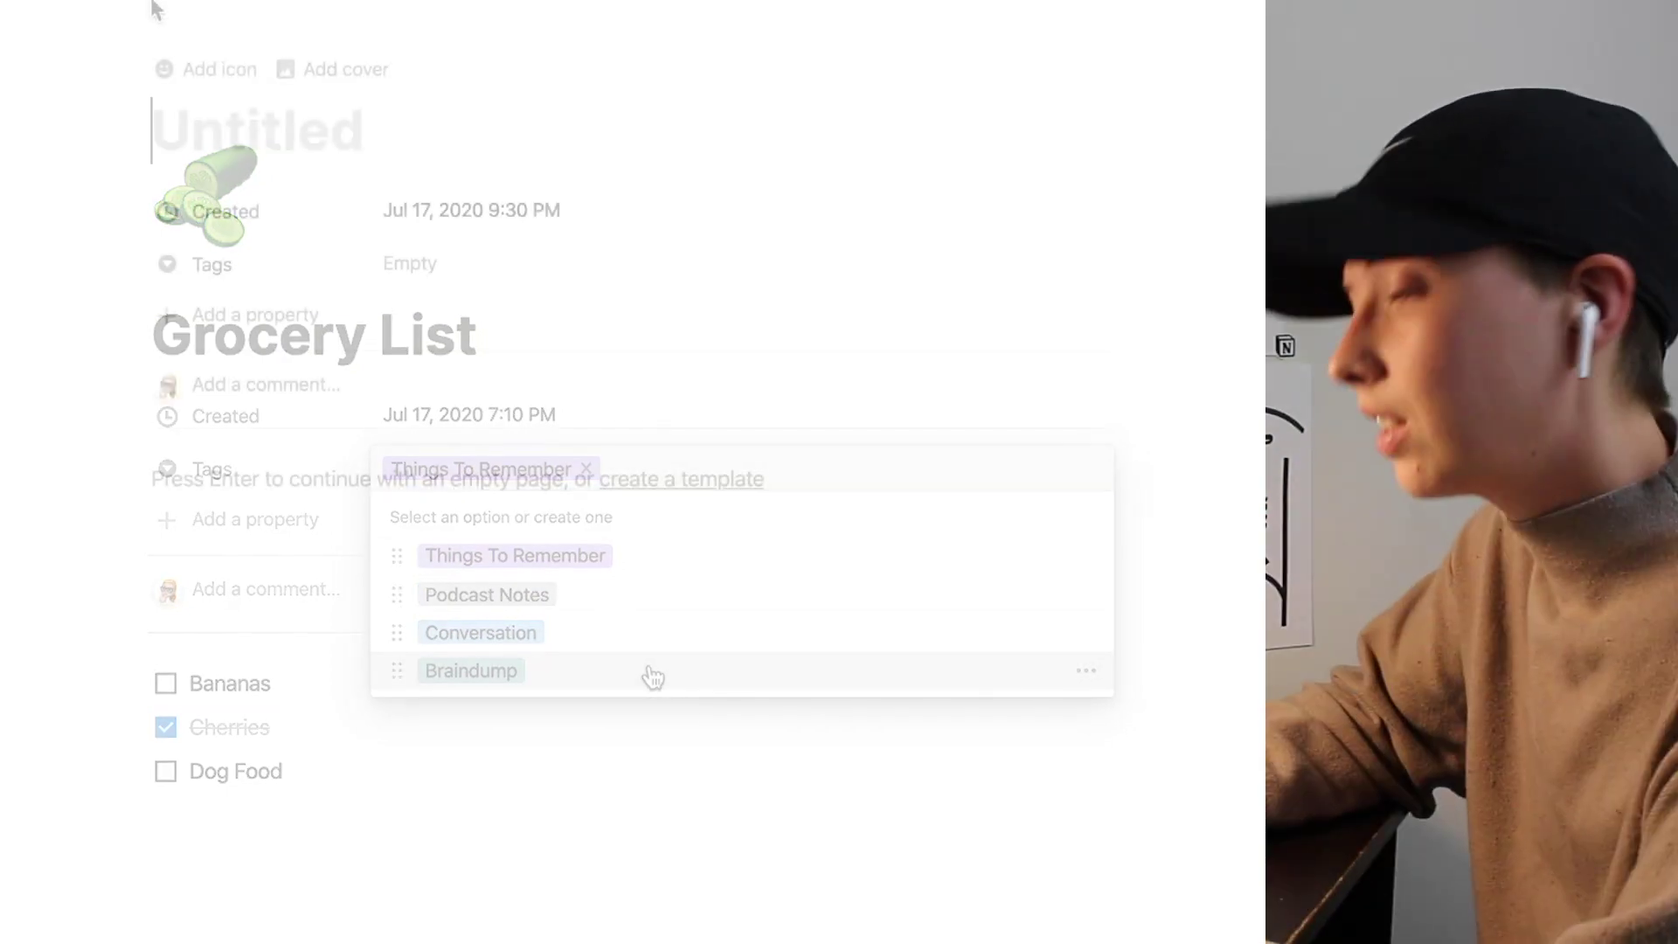
Step: Title the new note 'Personal Finance' and tag it Podcast Notes
type("Person")
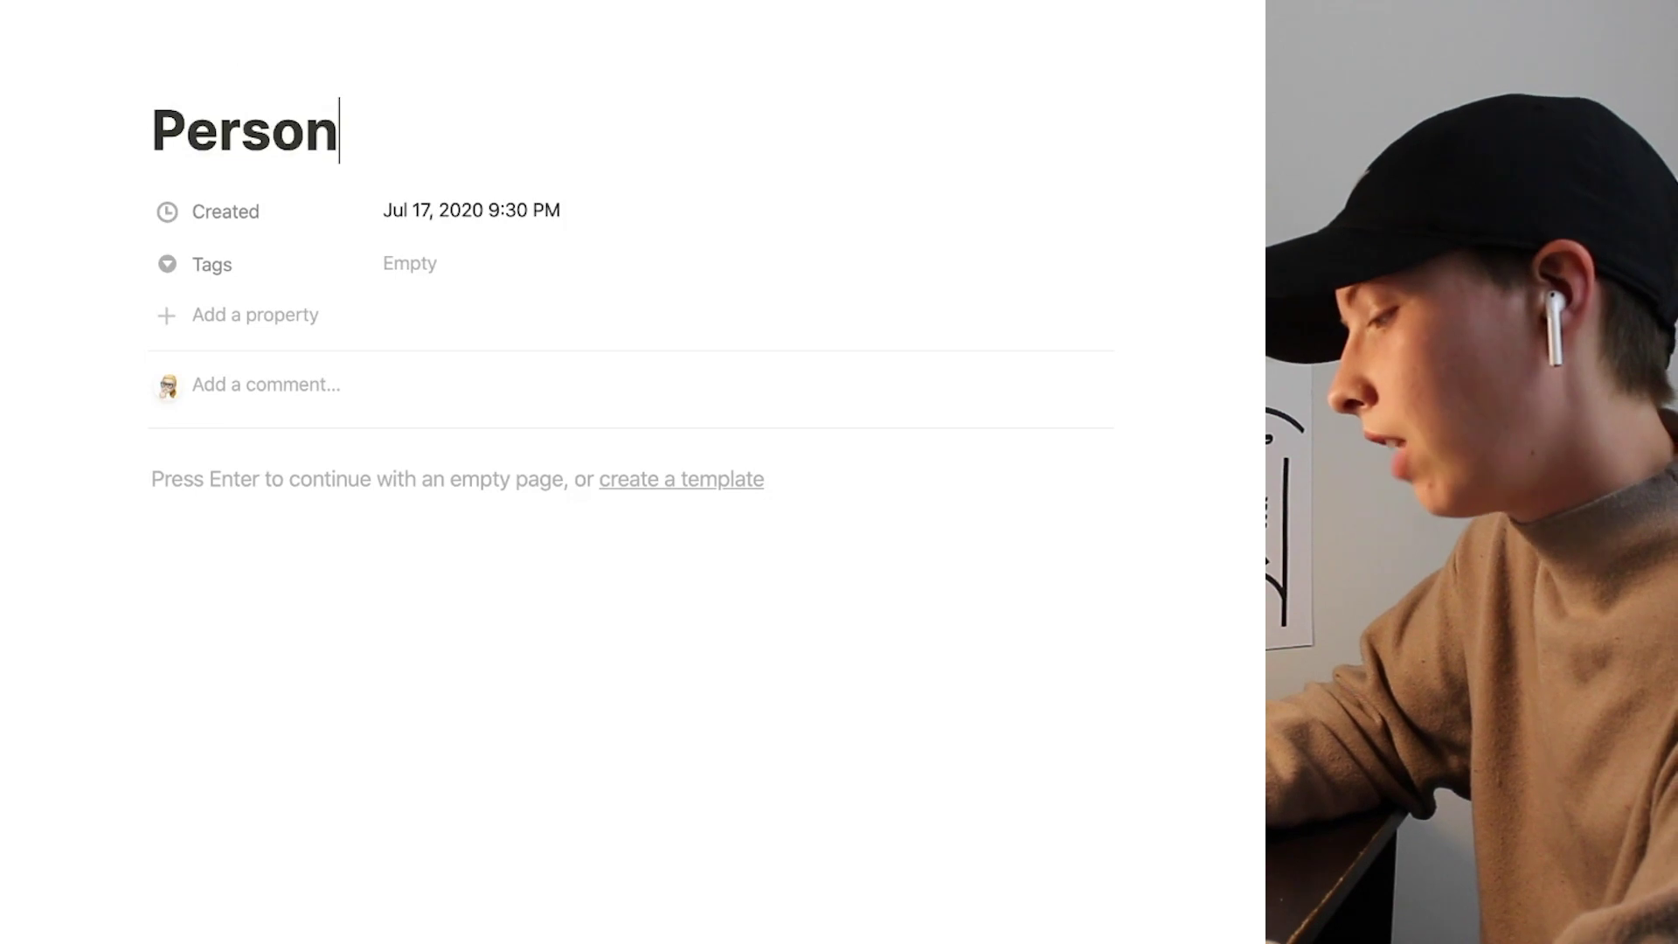
type("al Finance")
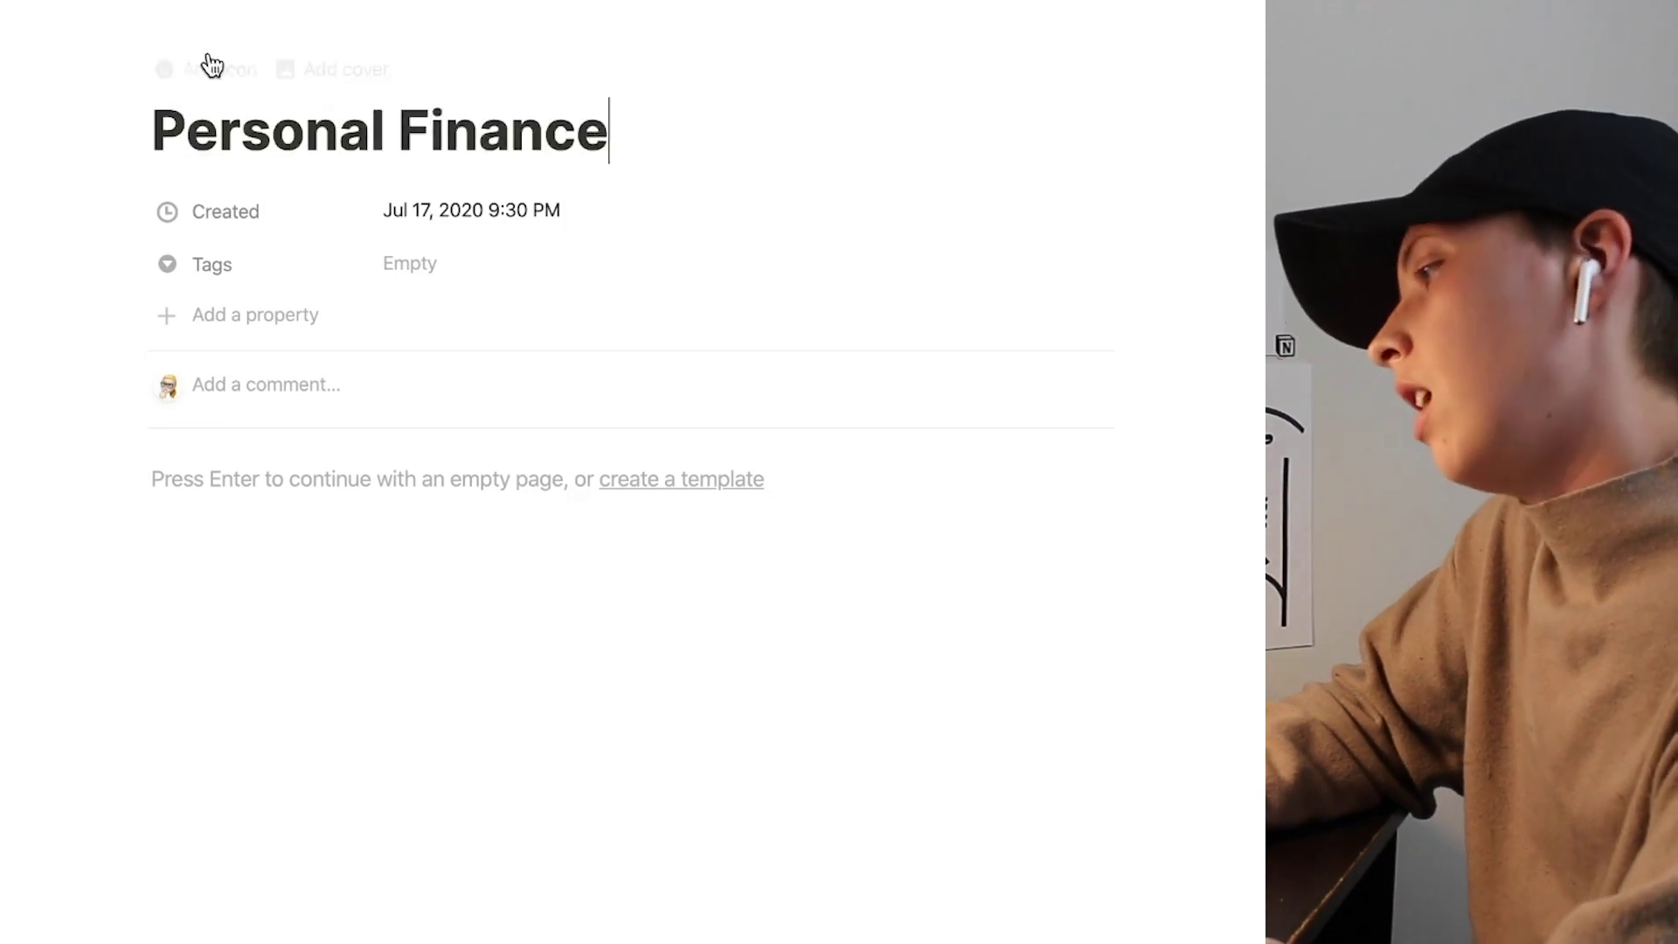
left_click(403, 262)
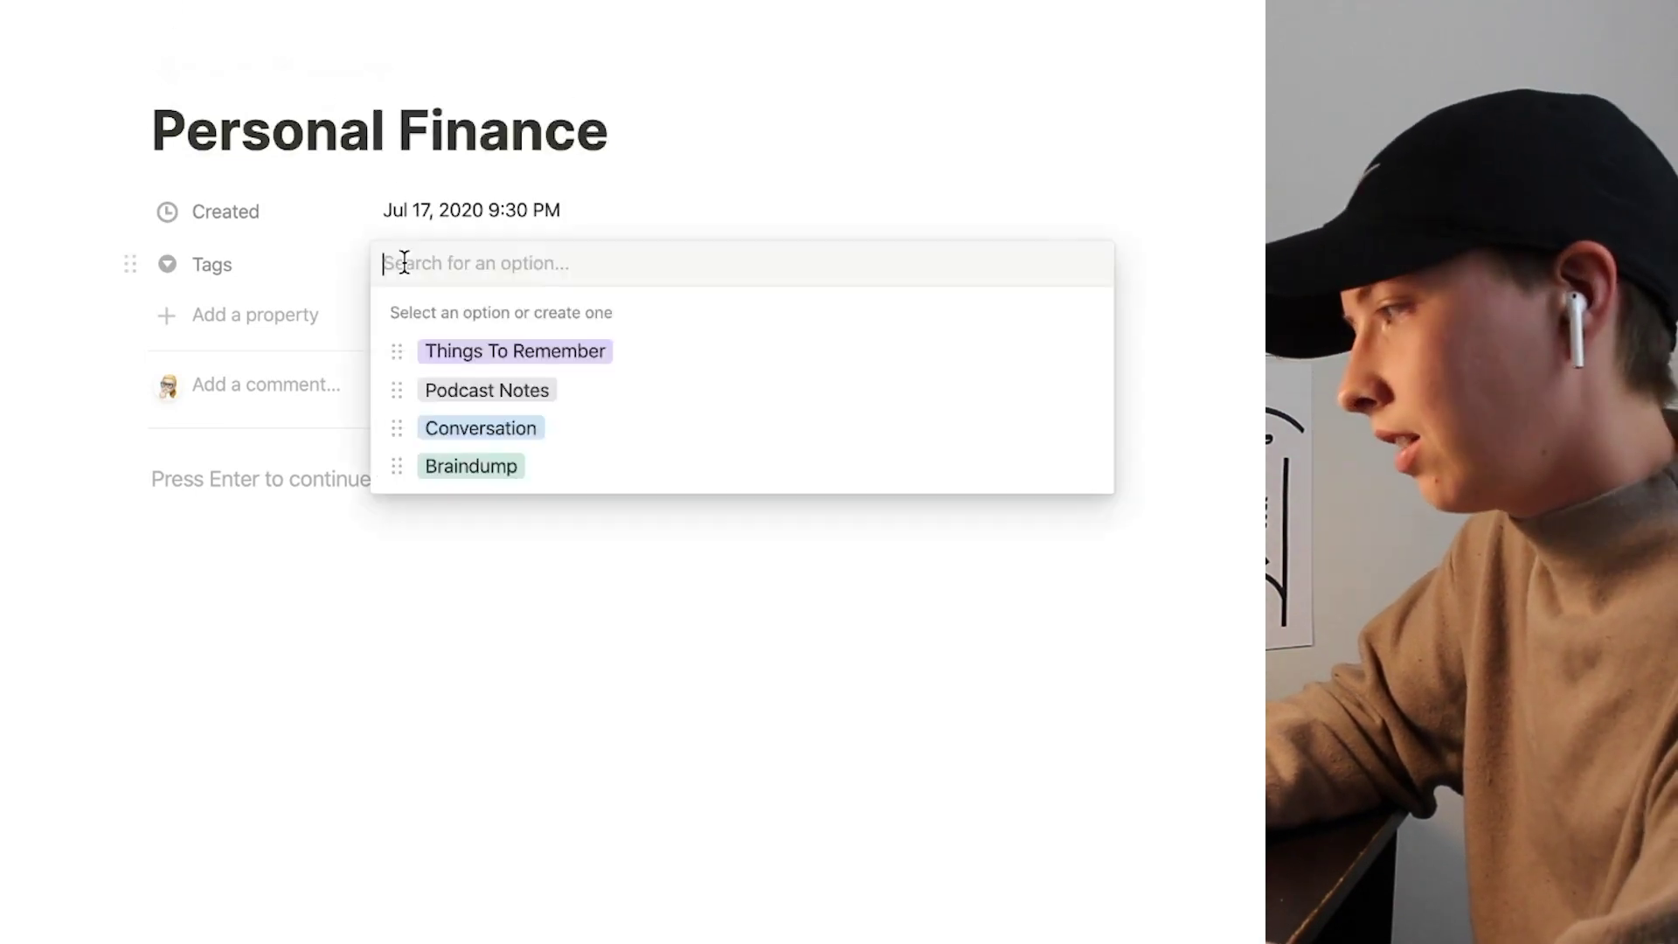
left_click(480, 389)
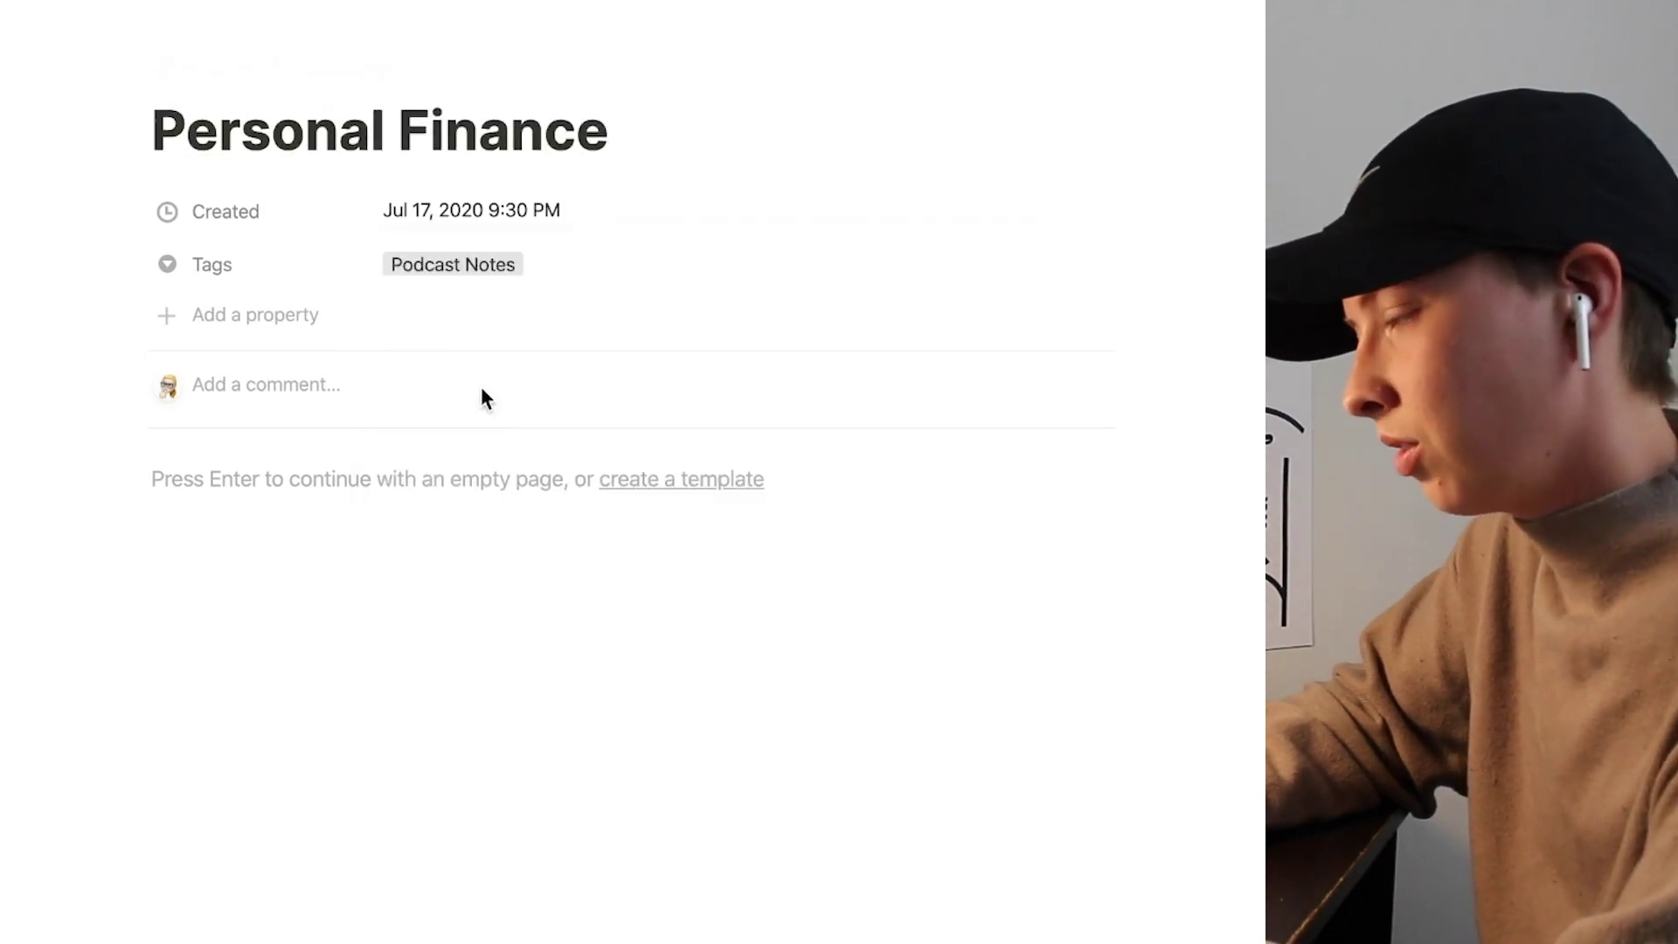
Step: Add a Concept relation property pointing to the Concepts/Tags database
left_click(264, 322)
type("Cond")
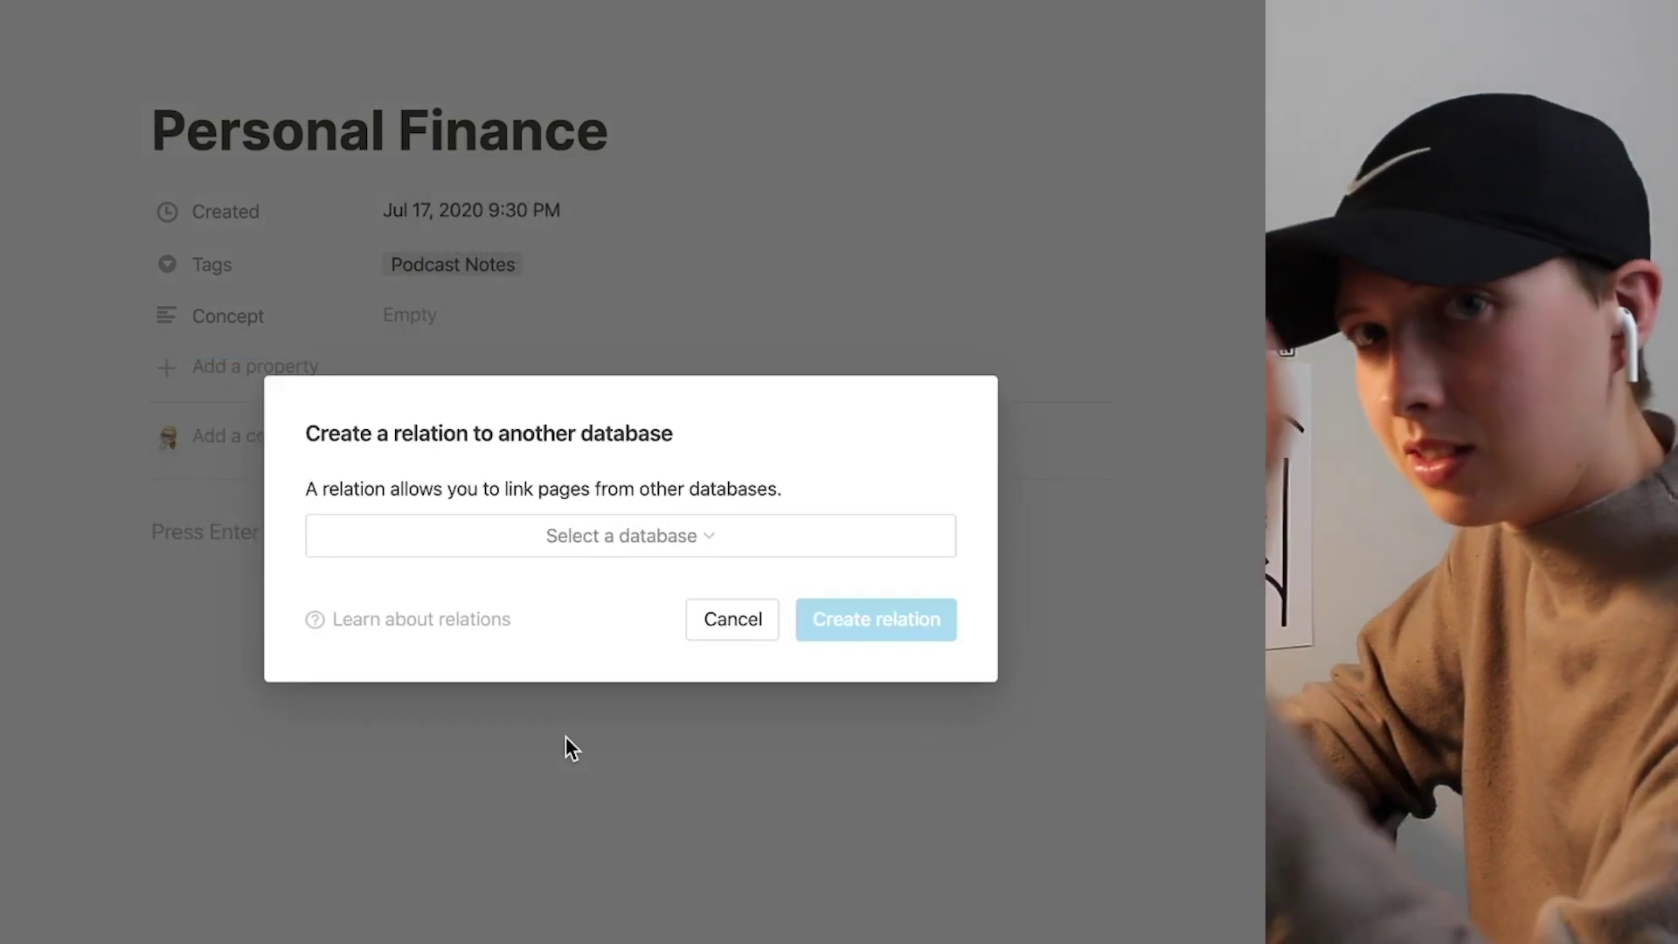
left_click(593, 541)
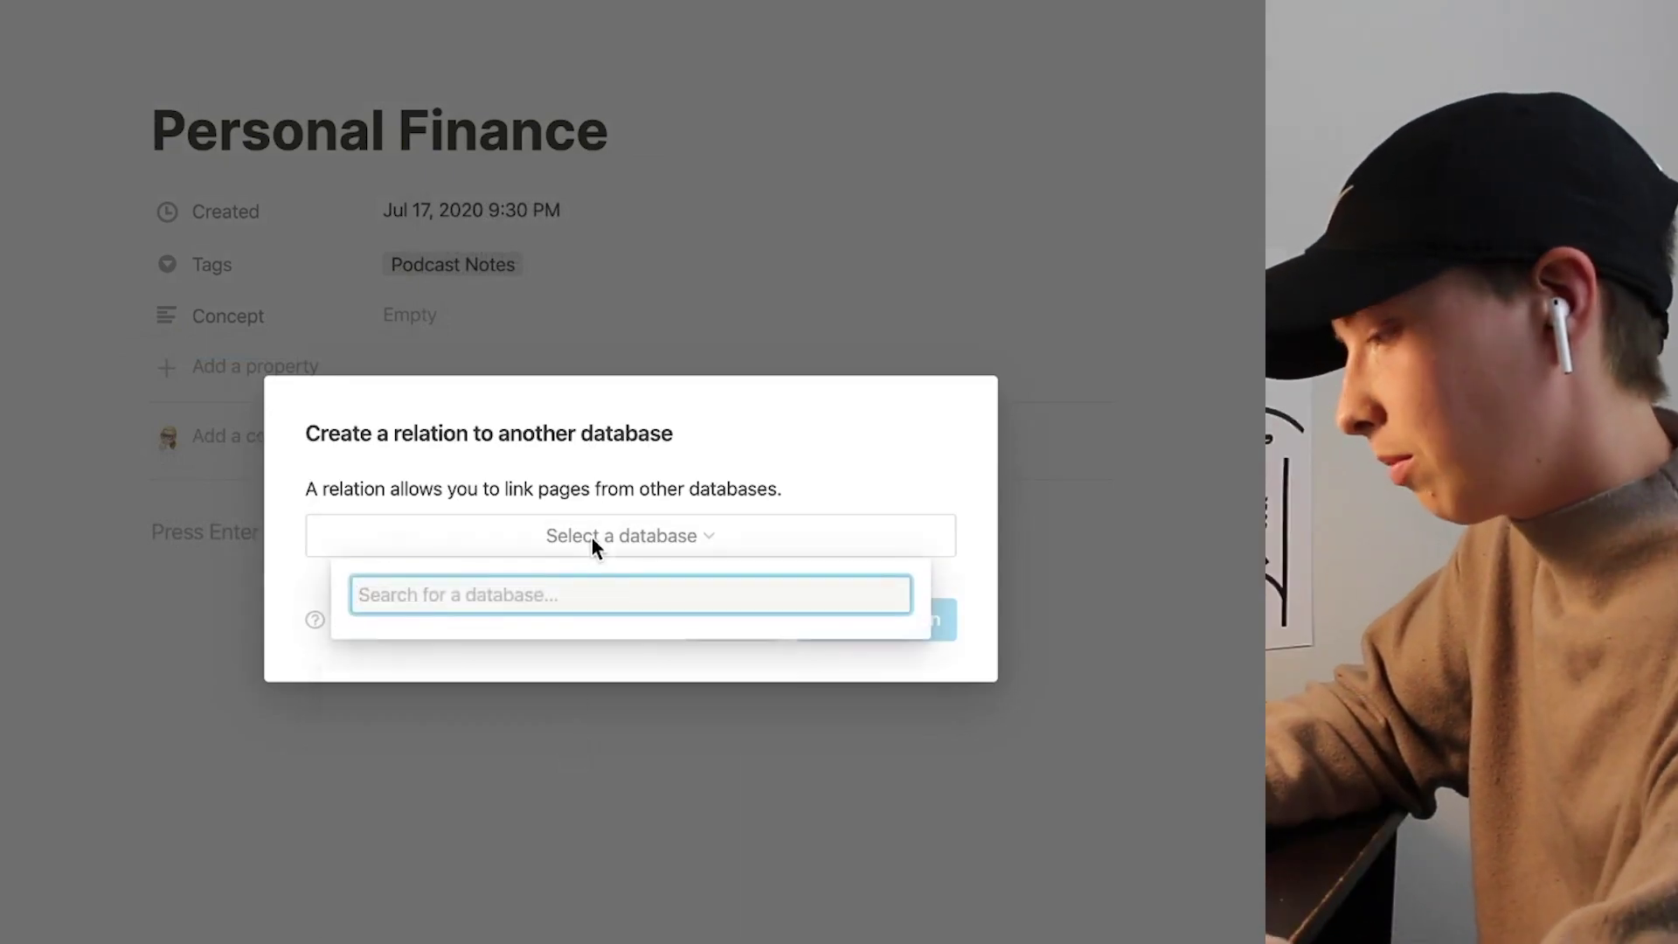
type("Concepts/Ta")
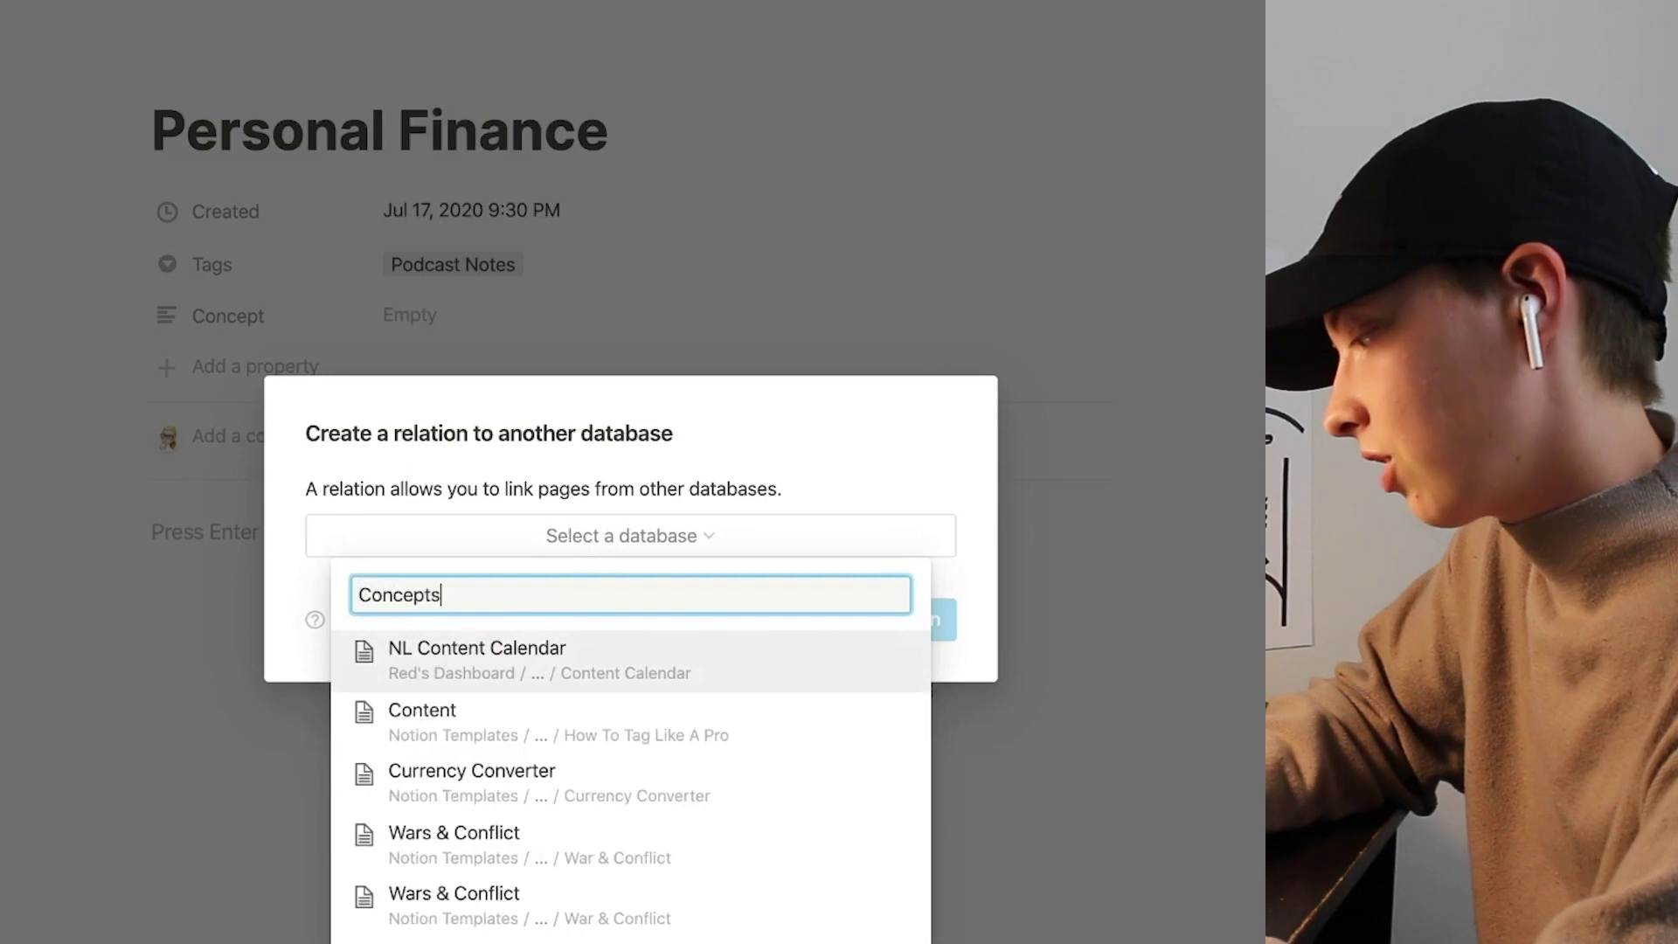
left_click(637, 652)
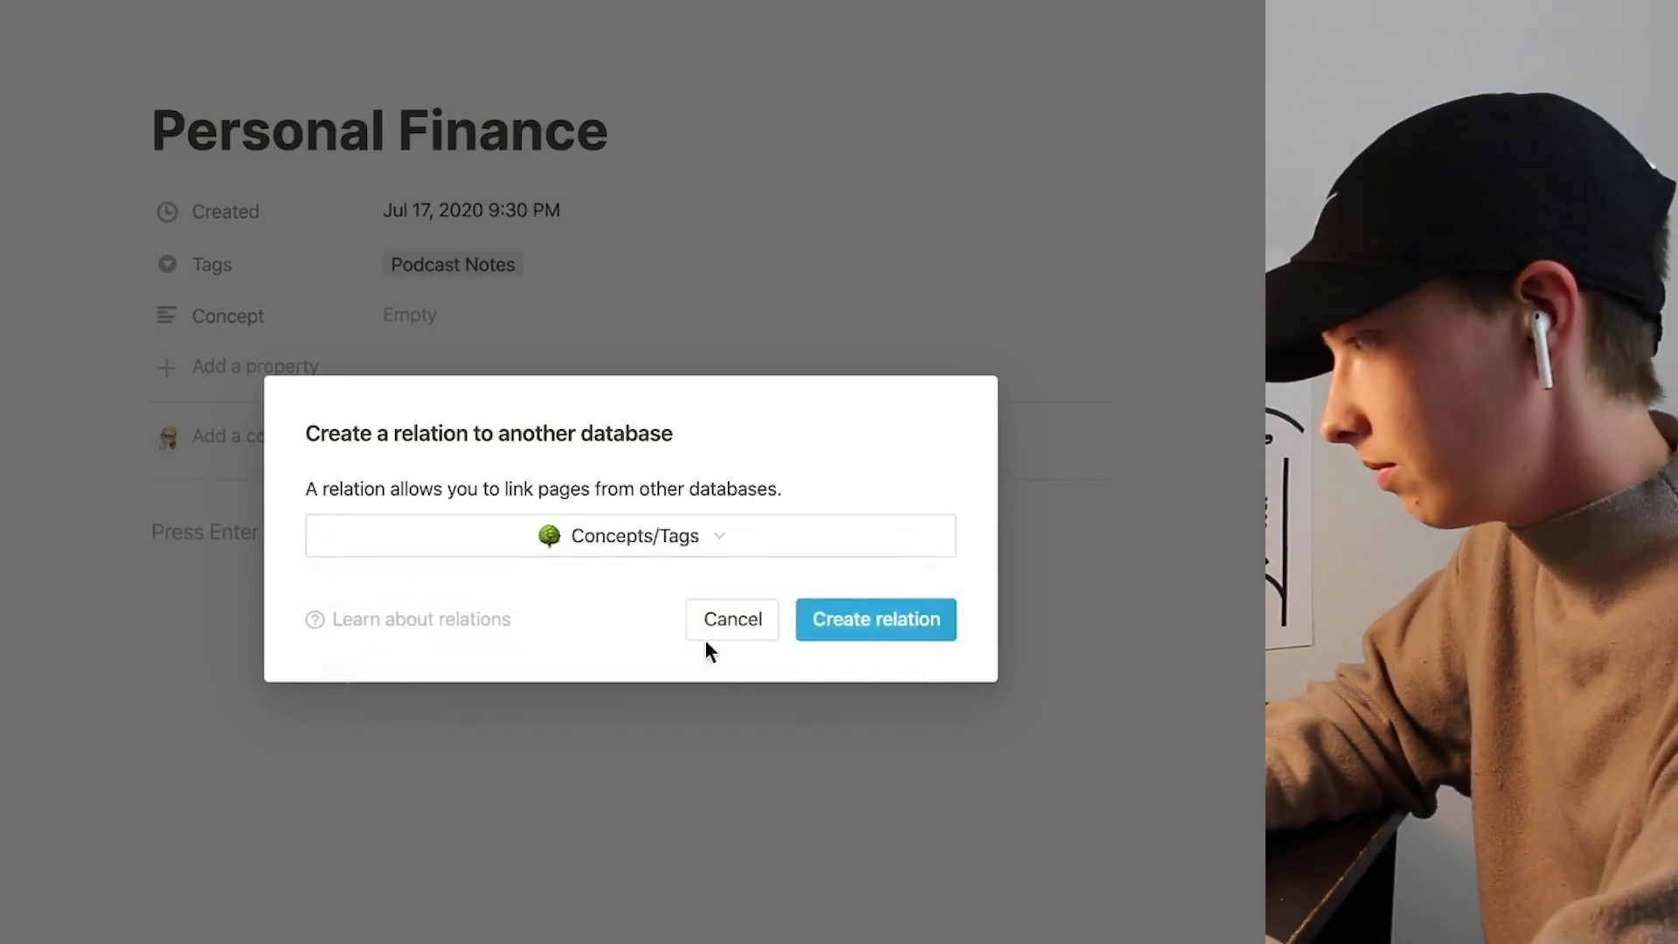
left_click(862, 634)
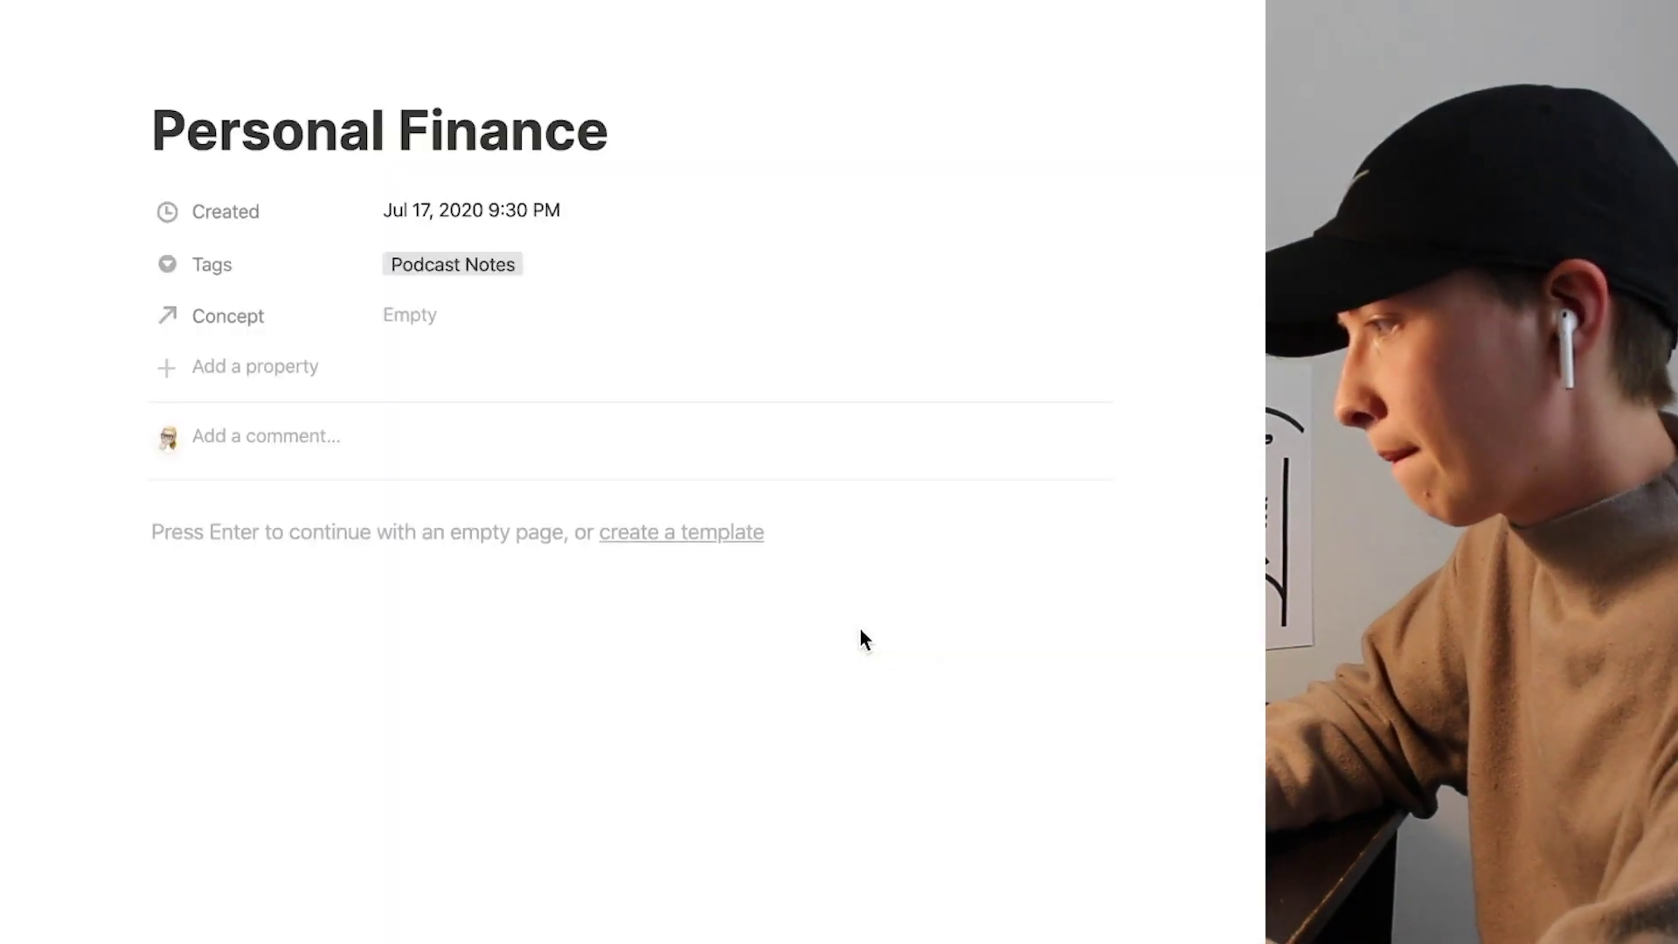
Step: Create and link a new Money page in the Concept relation
left_click(408, 316)
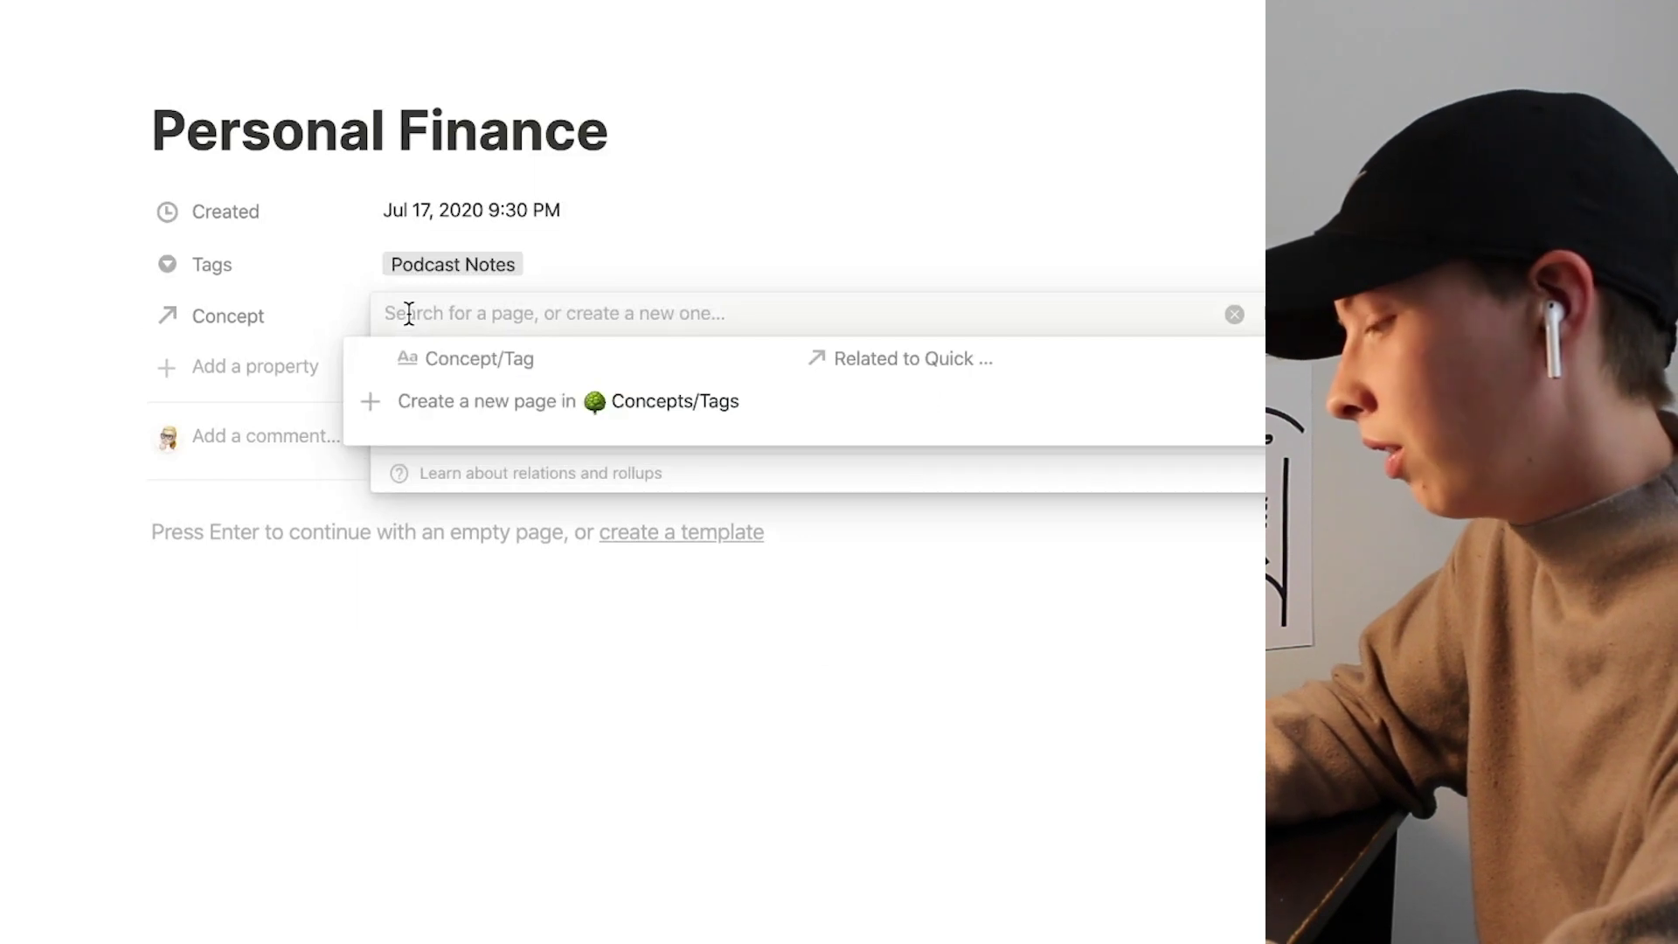
type("Money")
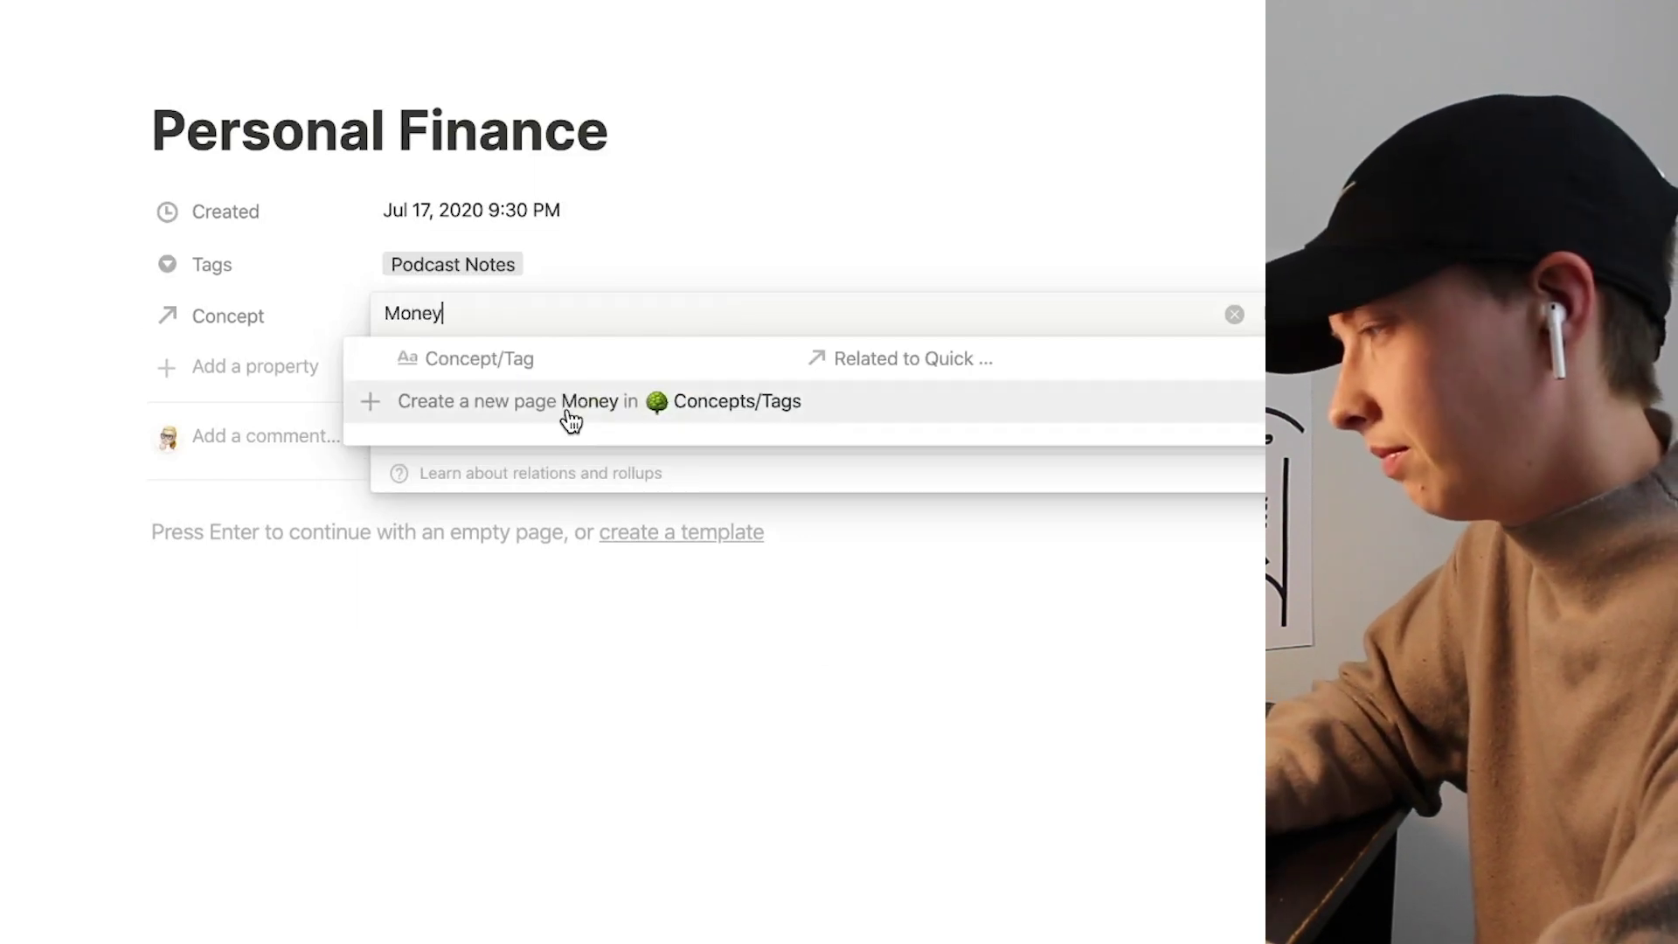
left_click(568, 407)
key("Escape")
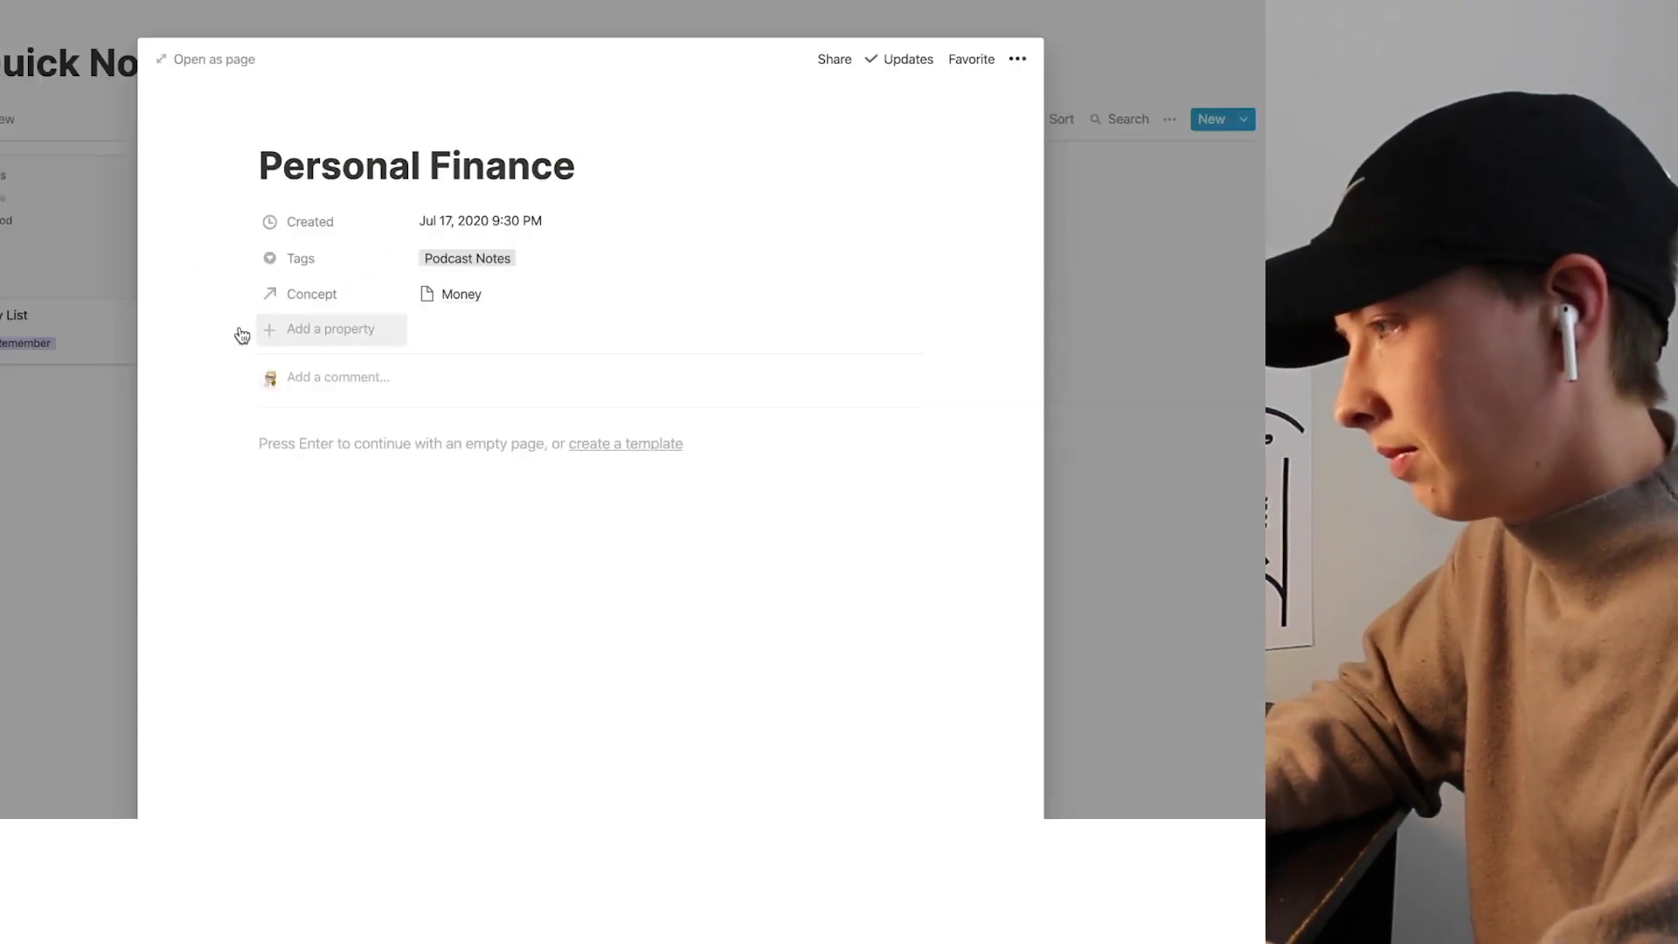
key("Escape")
Step: Rename the Concepts/Tags relation column to Quick Notes, then open the Daily Documents calendar
left_click(181, 7)
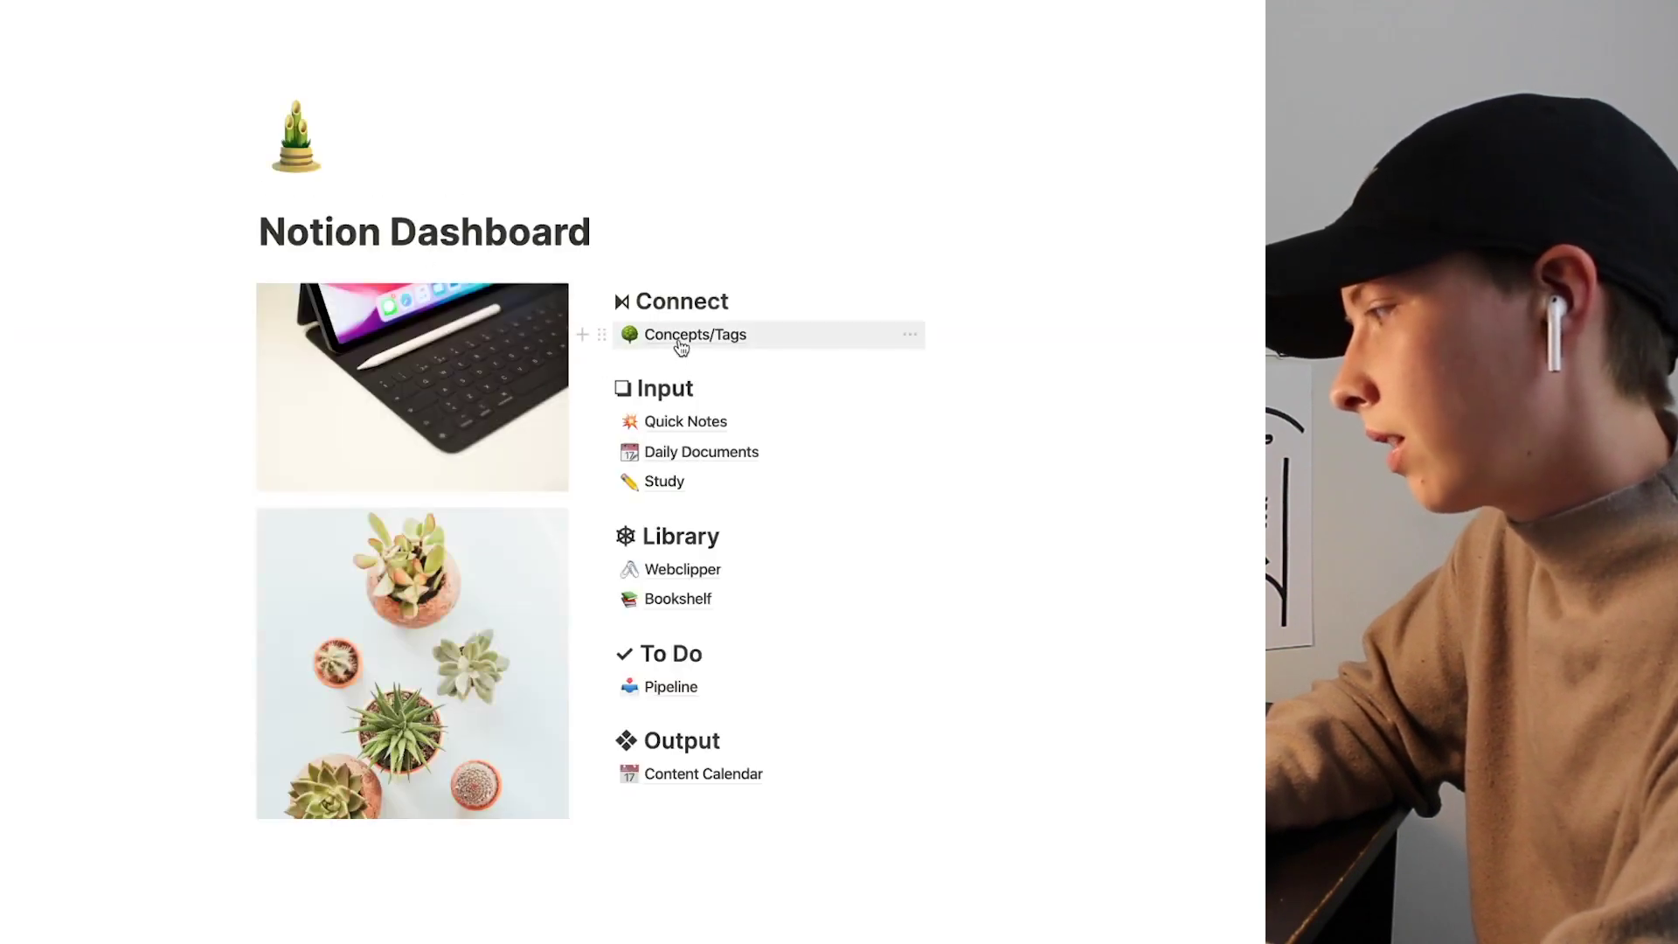
left_click(680, 341)
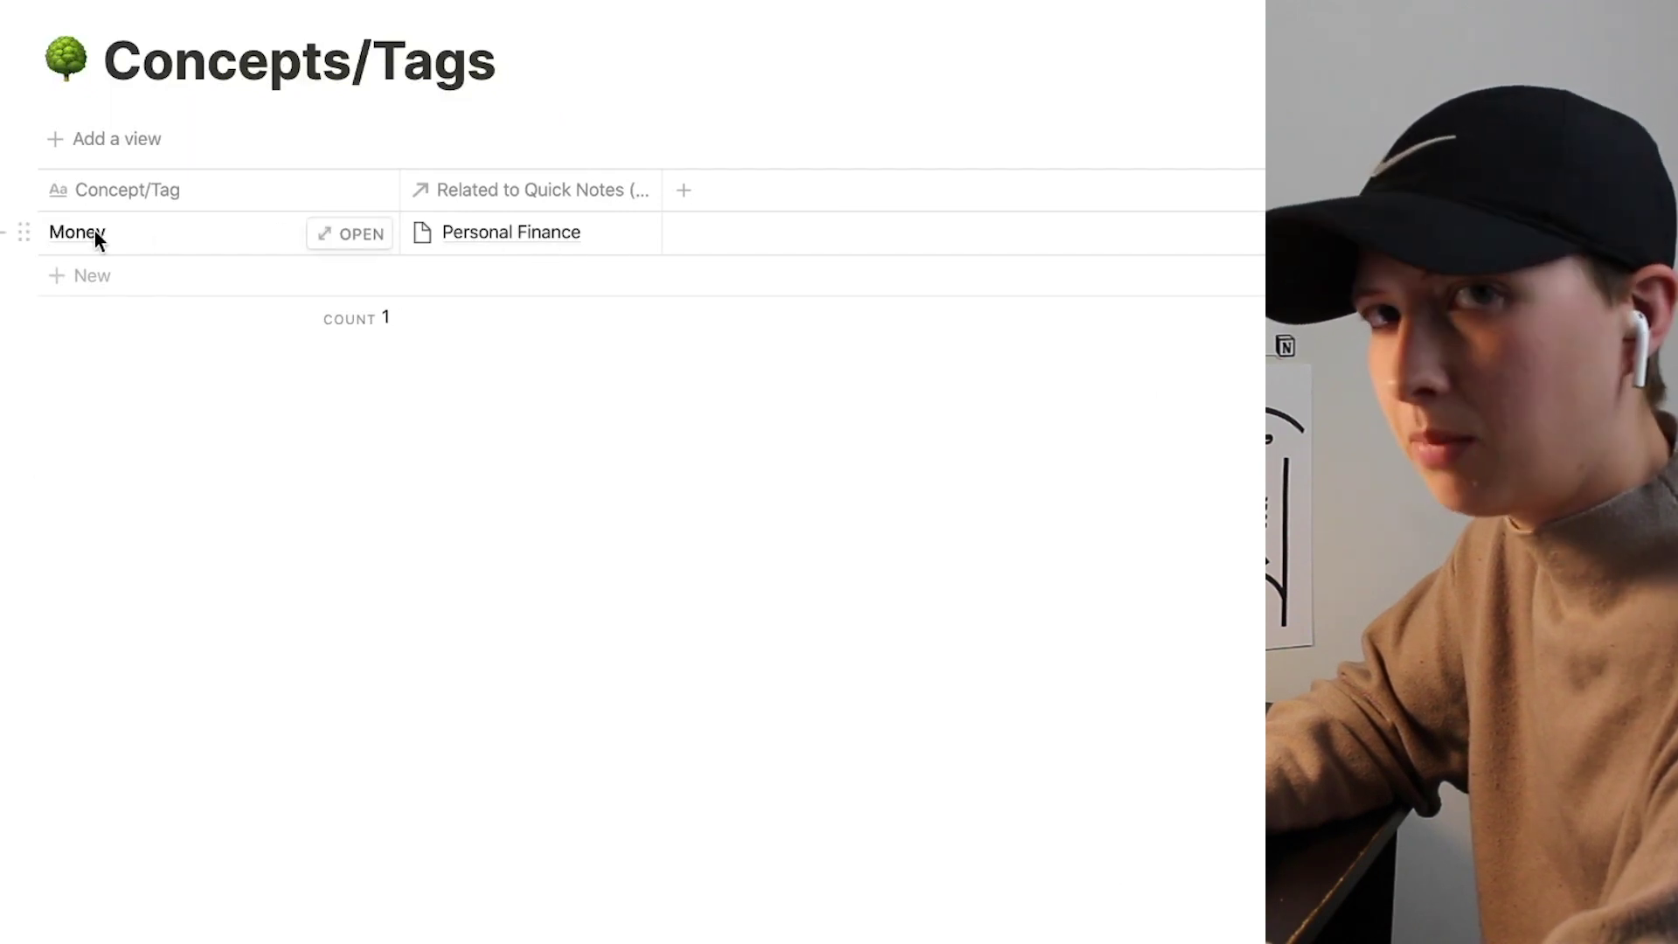
left_click(531, 212)
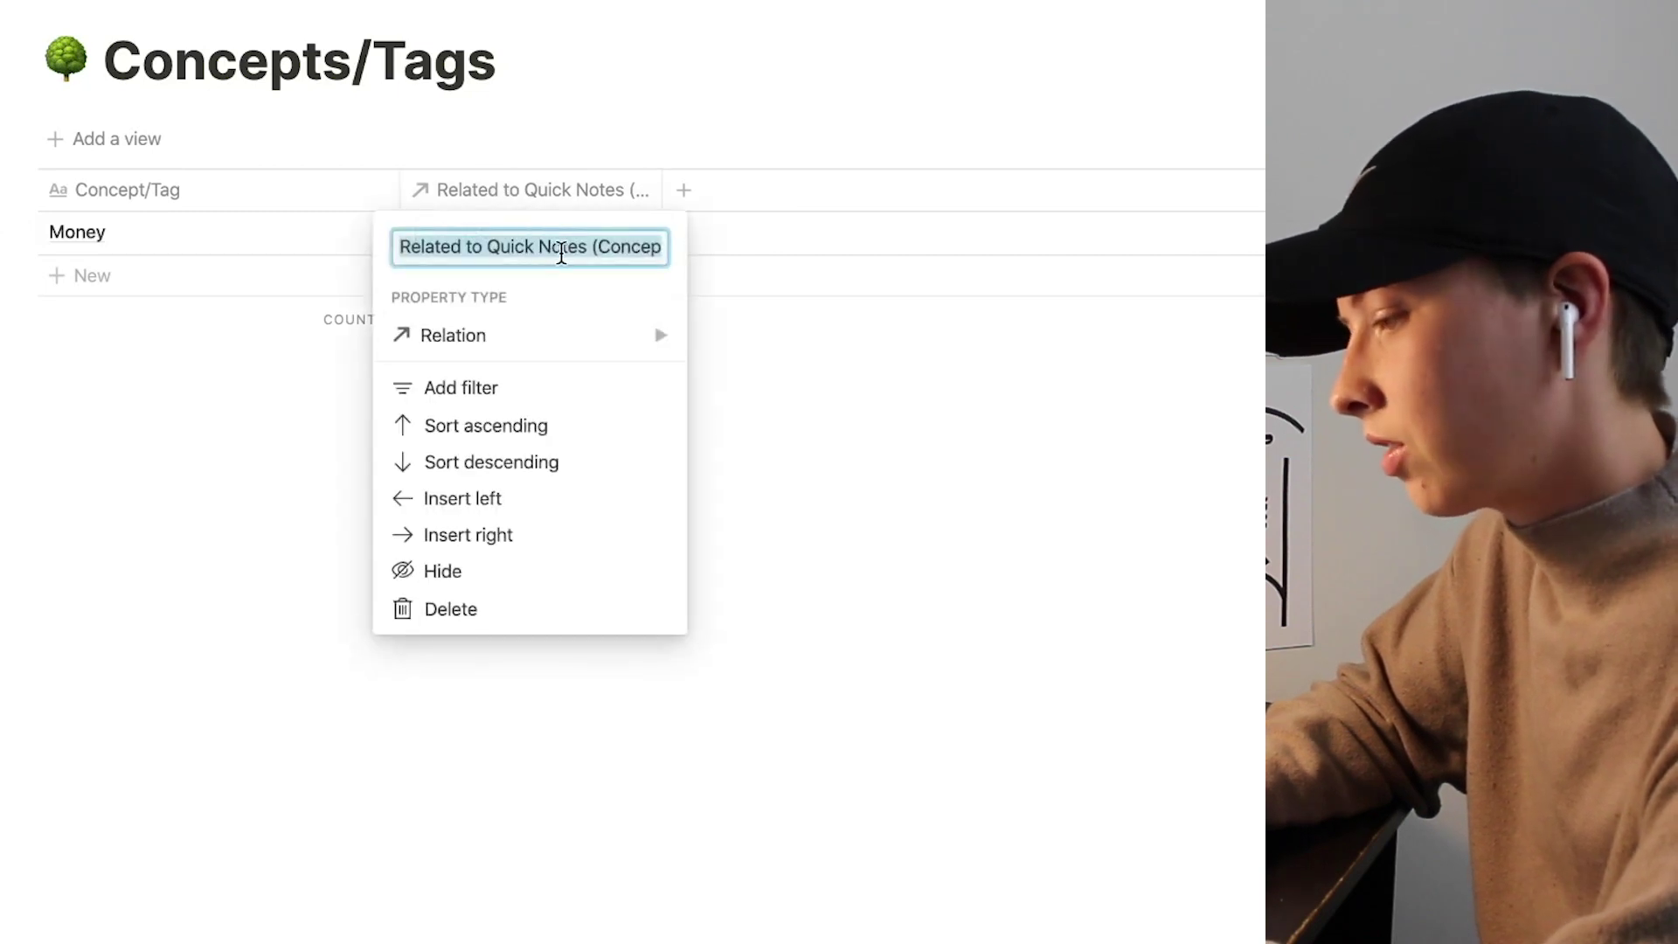
type("Quick Notes")
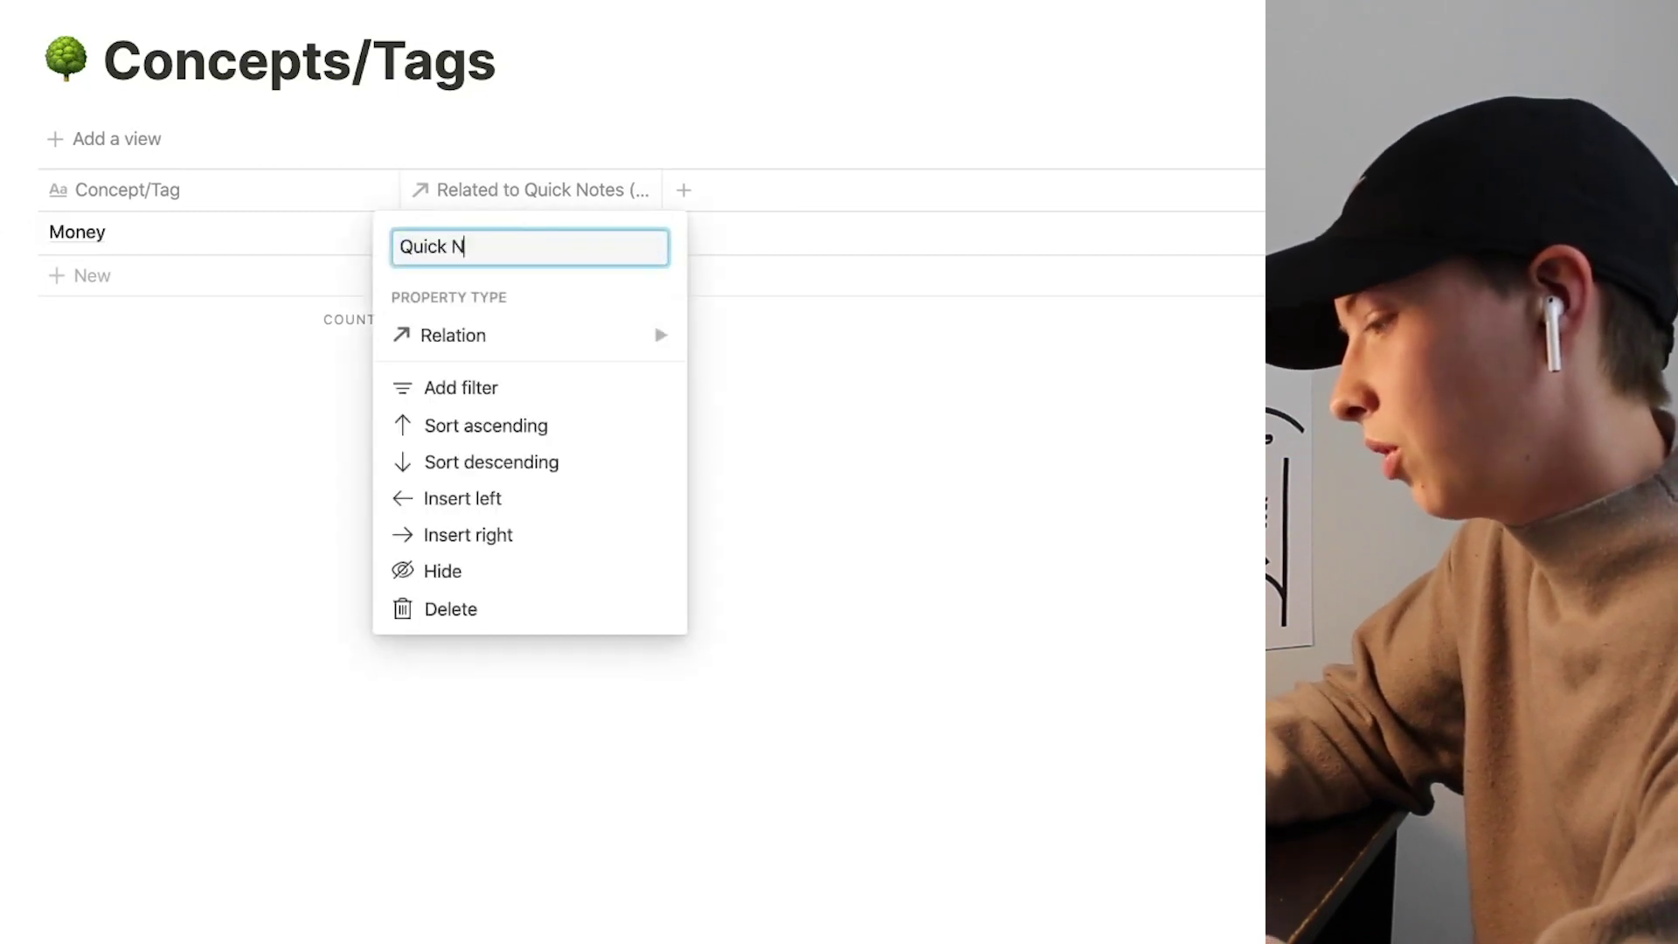
left_click(743, 114)
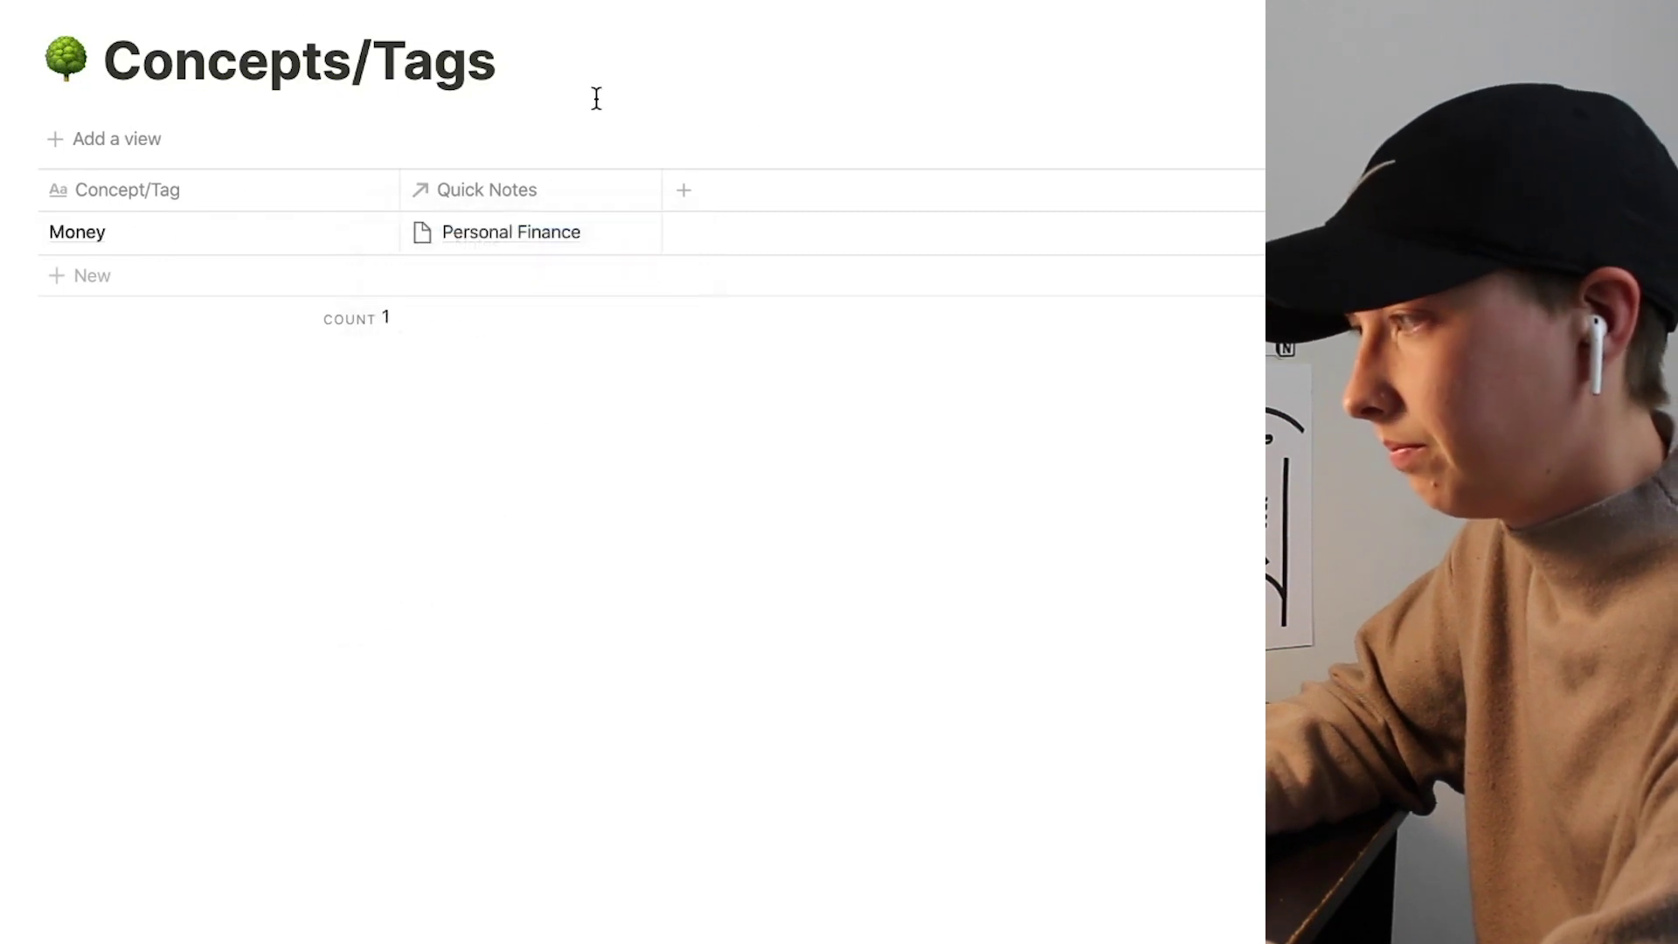
key("super+bracketleft")
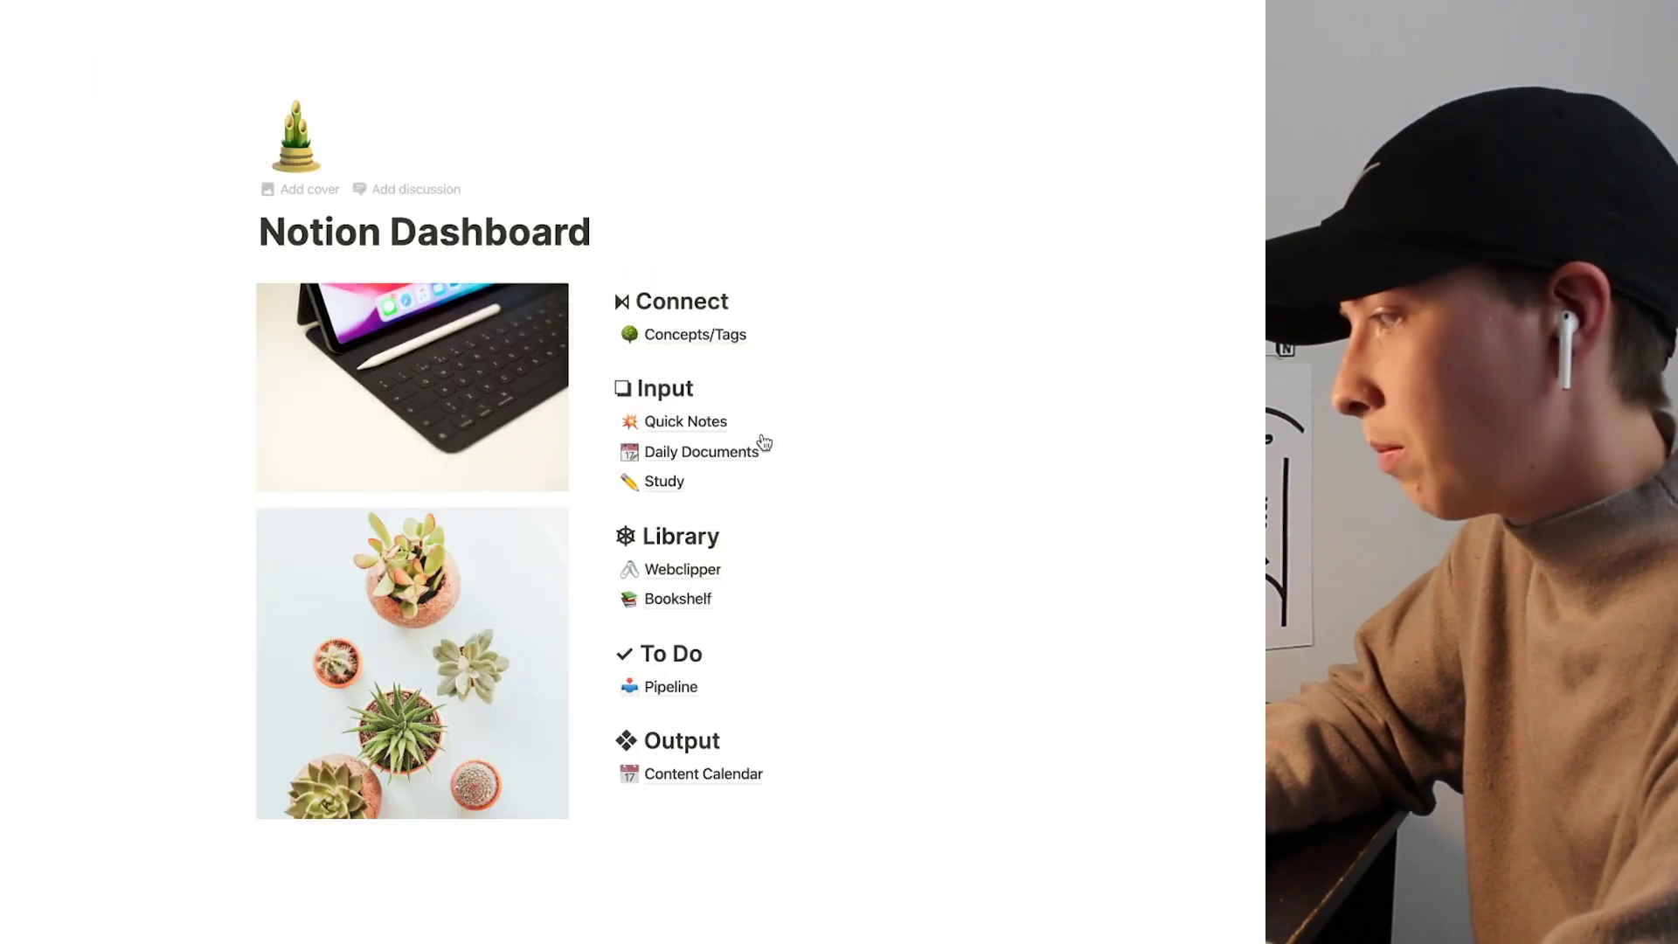
left_click(742, 456)
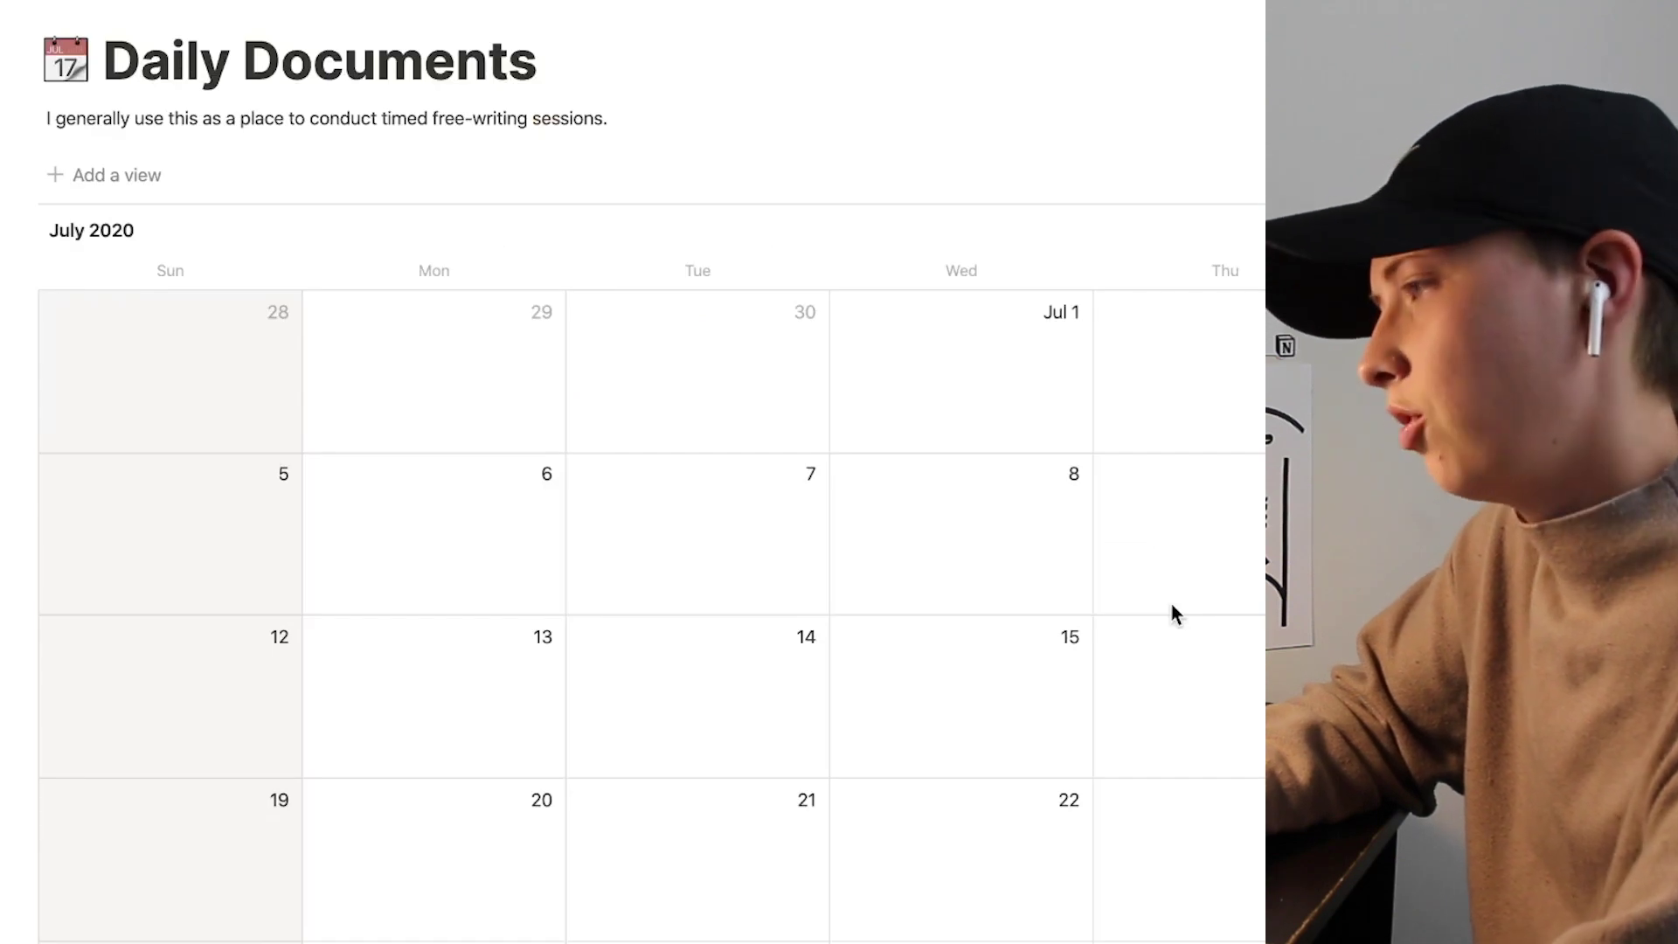
Step: Review the template choices for Summary For Post and apply Light Mode
scroll(1171, 611, "down", 1)
scroll(1171, 612, "up", 1)
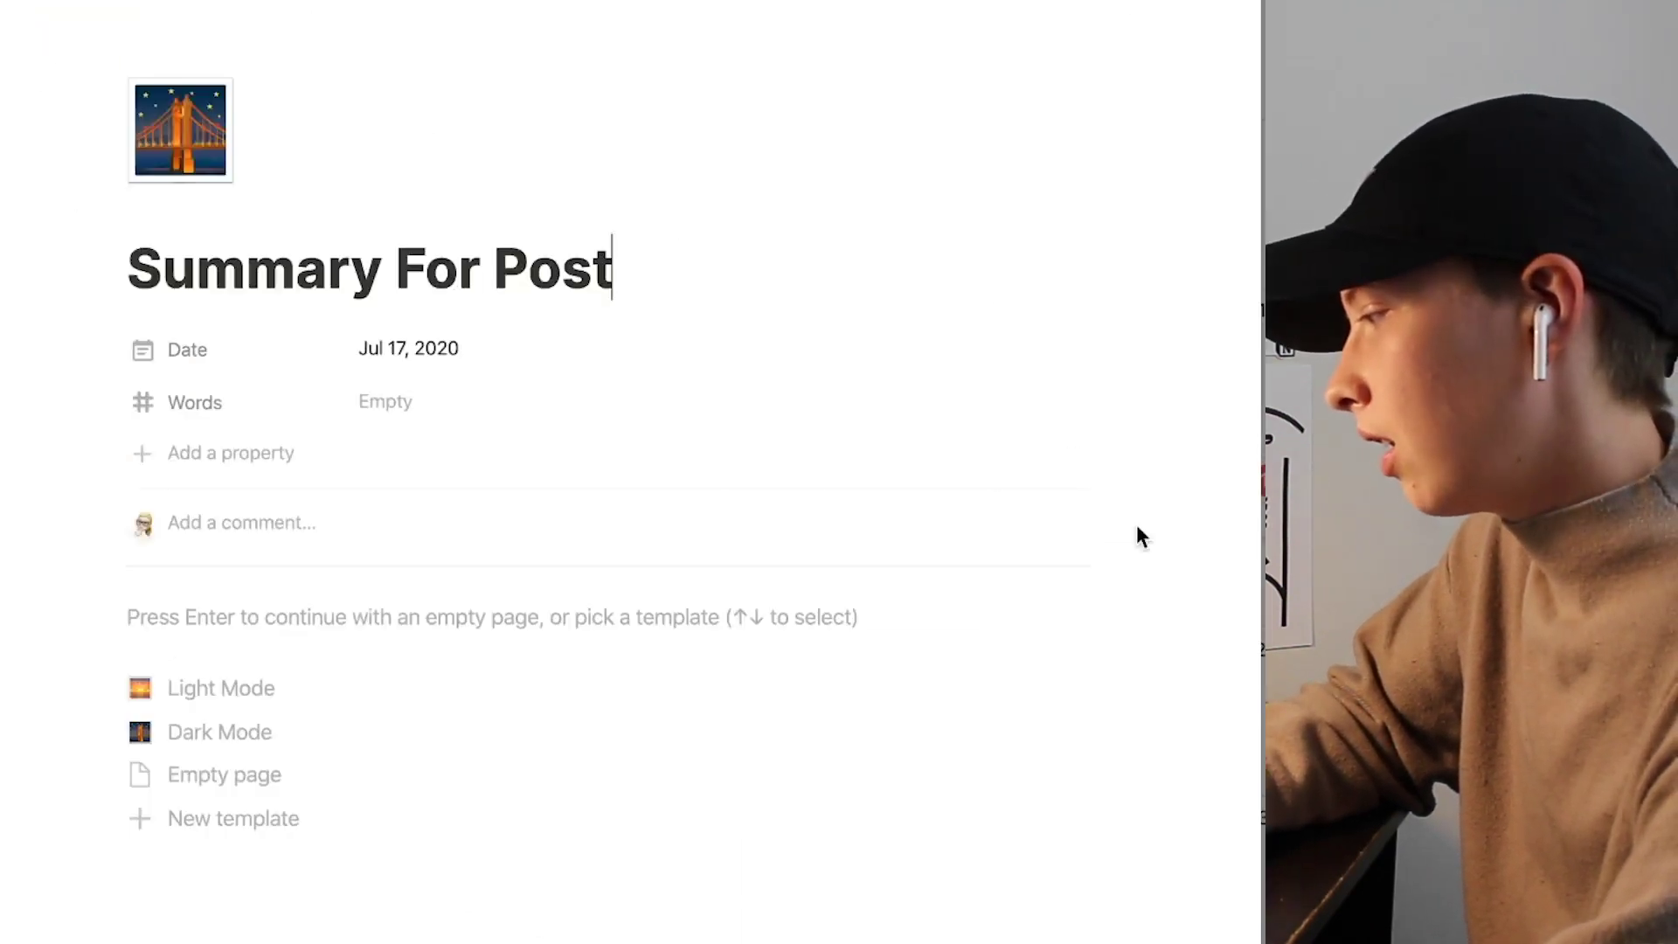
scroll(522, 496, "down", 2)
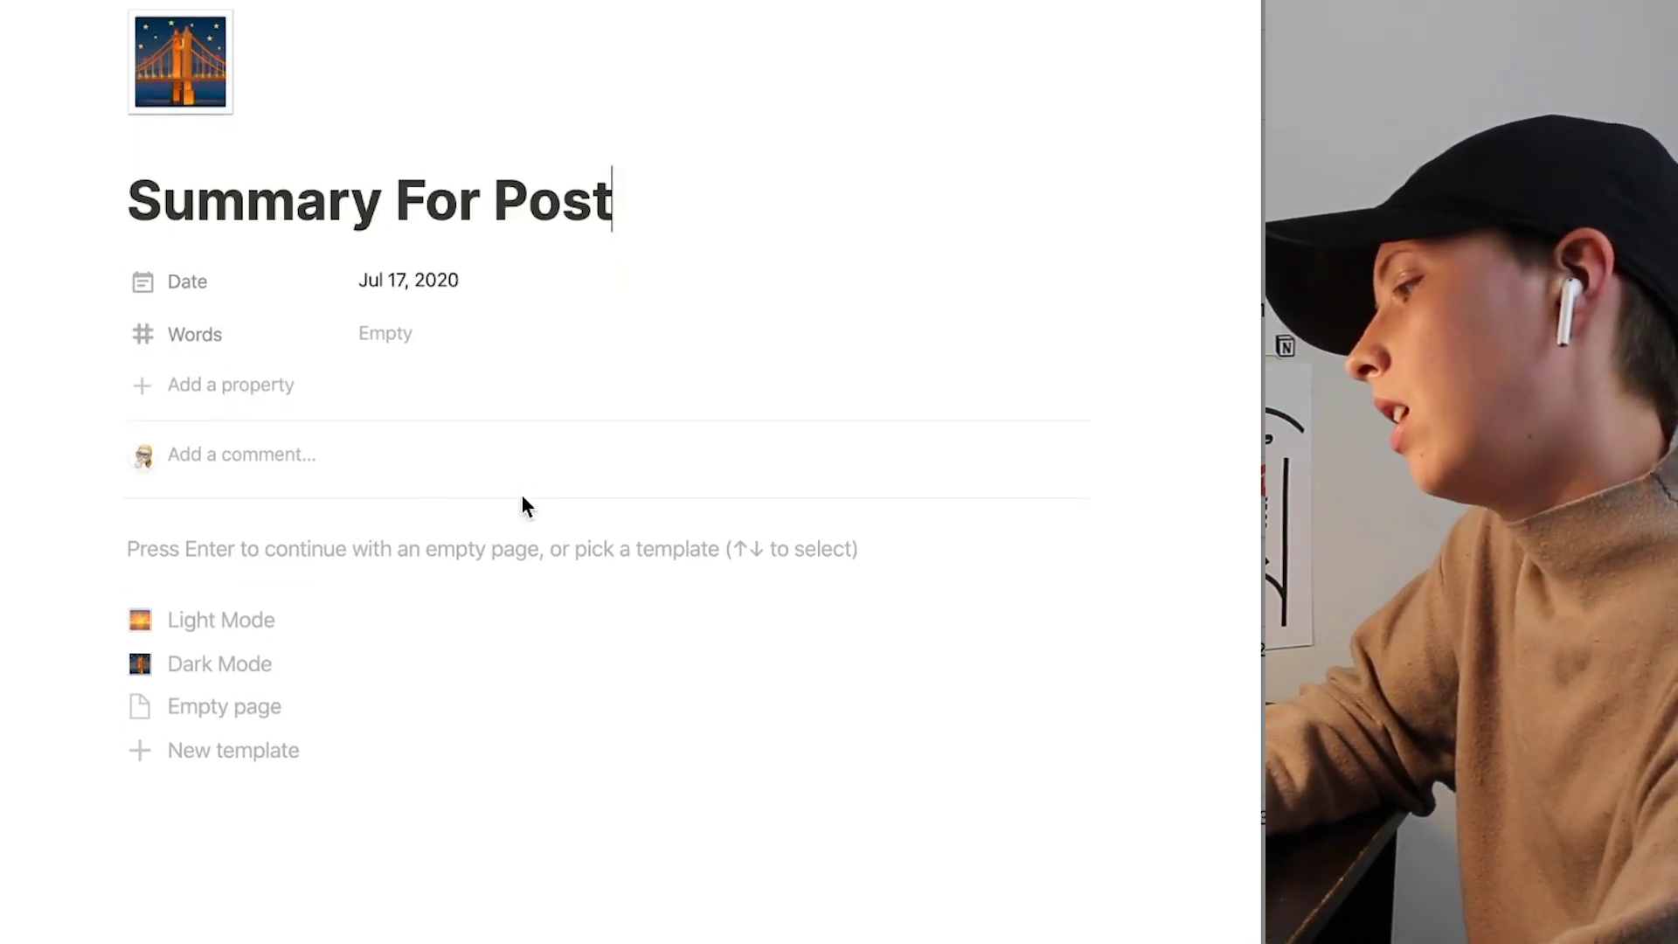
scroll(522, 494, "up", 2)
scroll(522, 495, "down", 3)
scroll(395, 617, "up", 2)
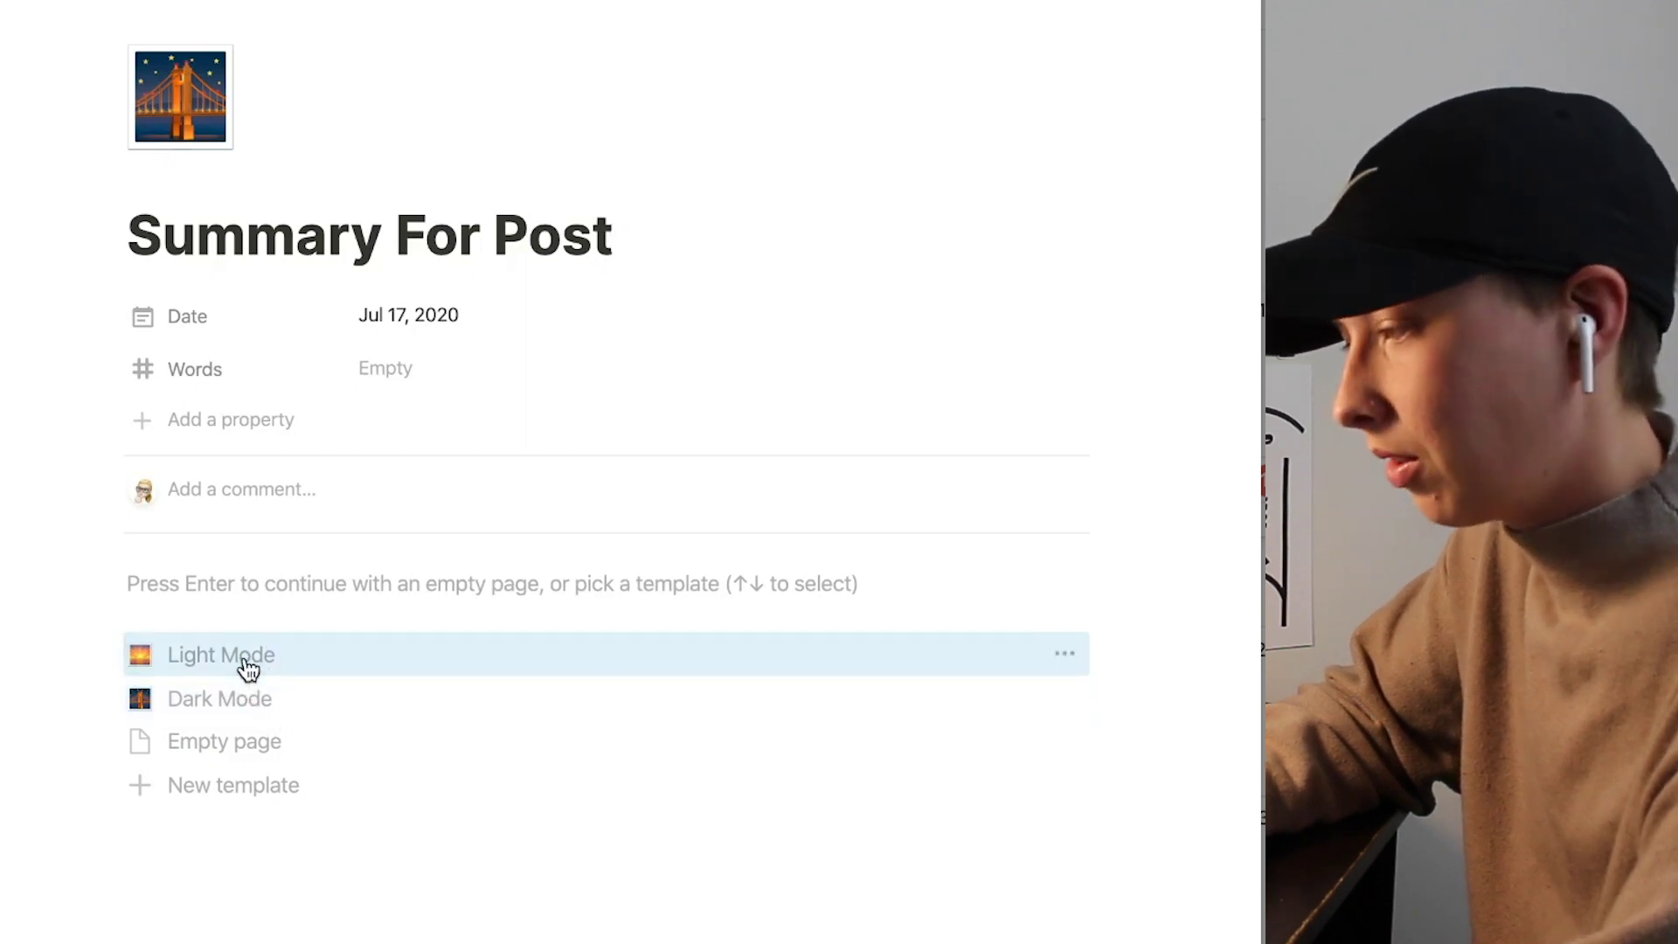
left_click(247, 669)
Step: Test the TomatoTimer embed by starting, stopping and resetting it to 25:00
scroll(32, 612, "down", 1)
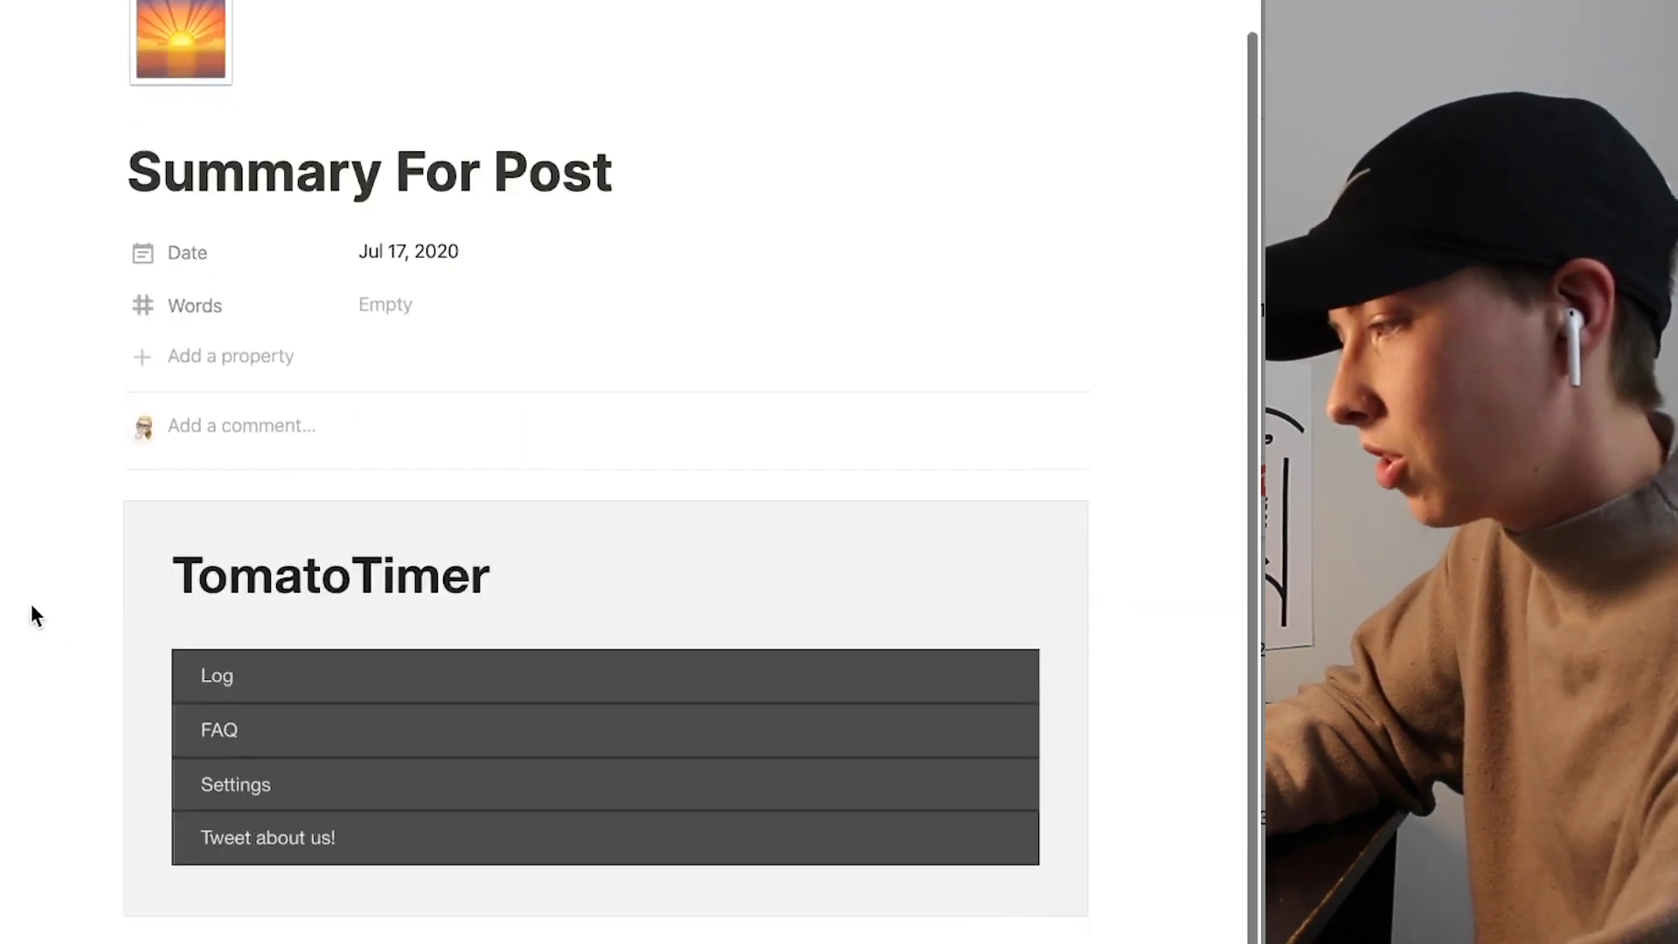
scroll(655, 682, "down", 5)
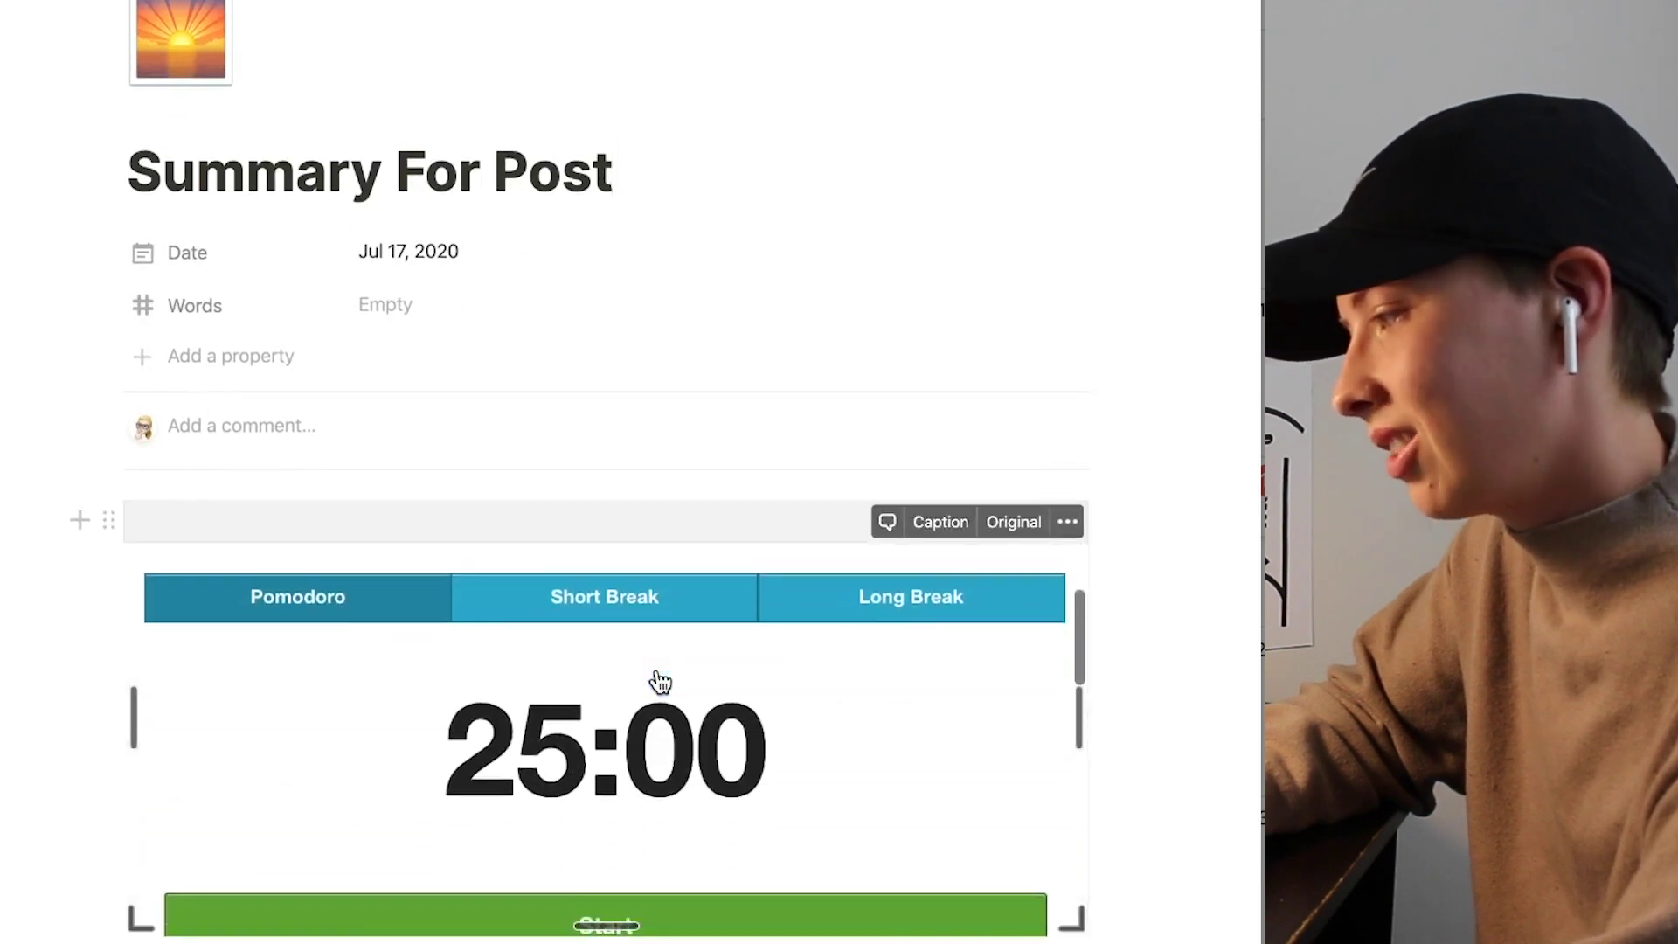
scroll(660, 681, "down", 1)
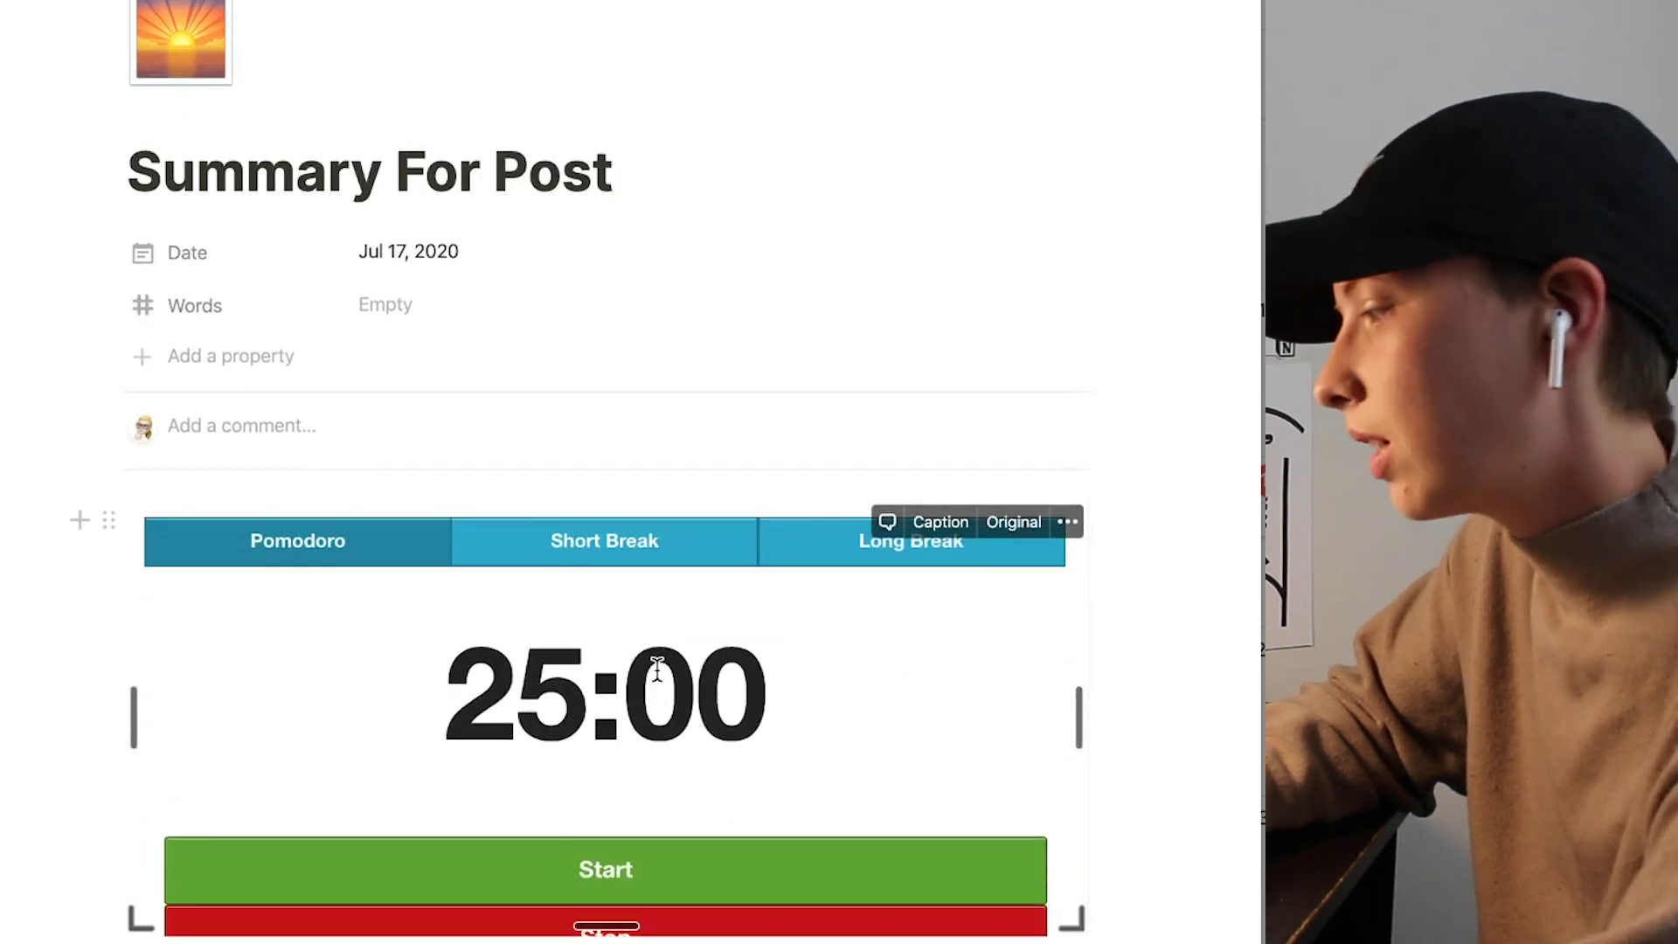
scroll(657, 668, "down", 1)
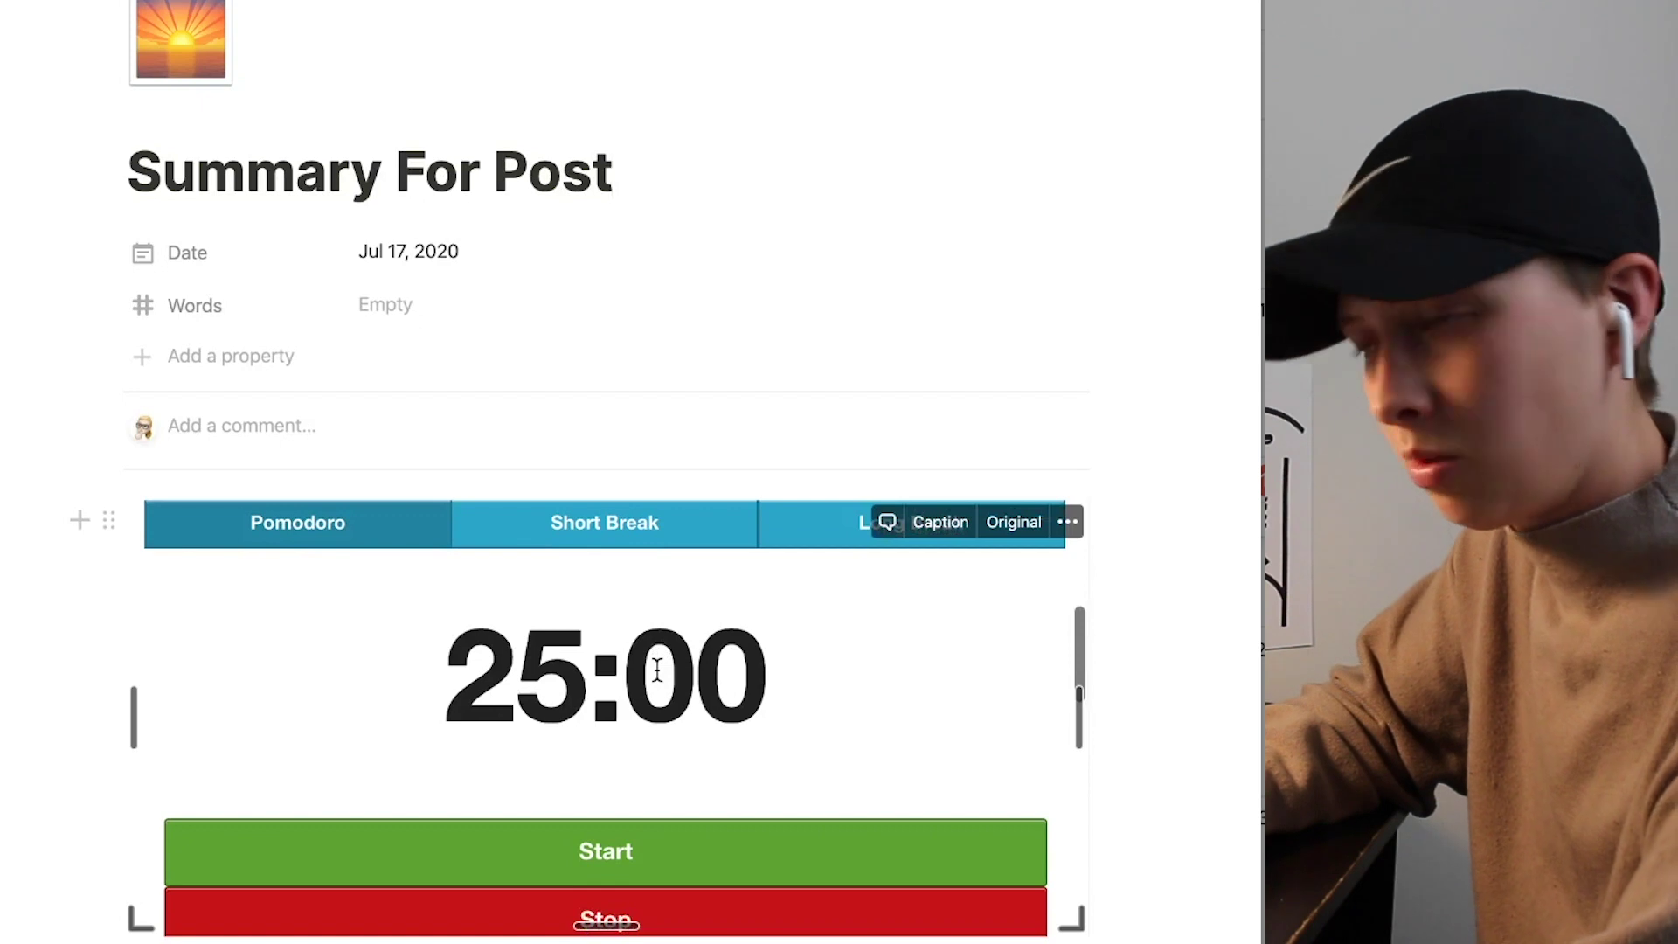
scroll(657, 668, "up", 1)
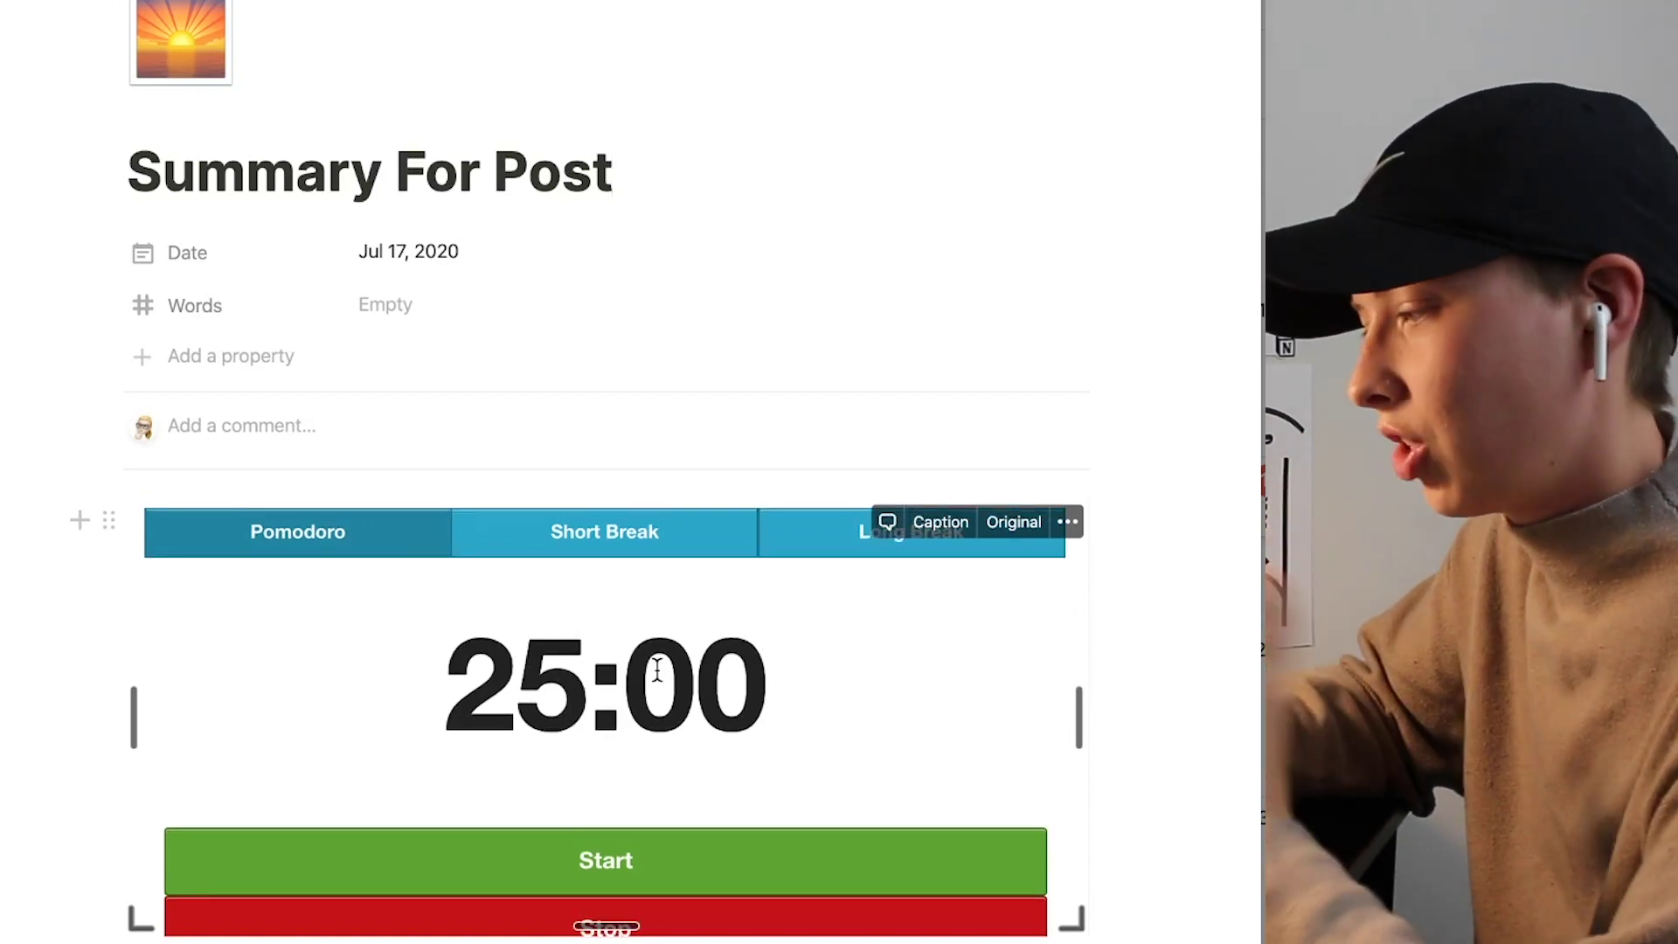
scroll(657, 669, "down", 2)
scroll(657, 668, "down", 2)
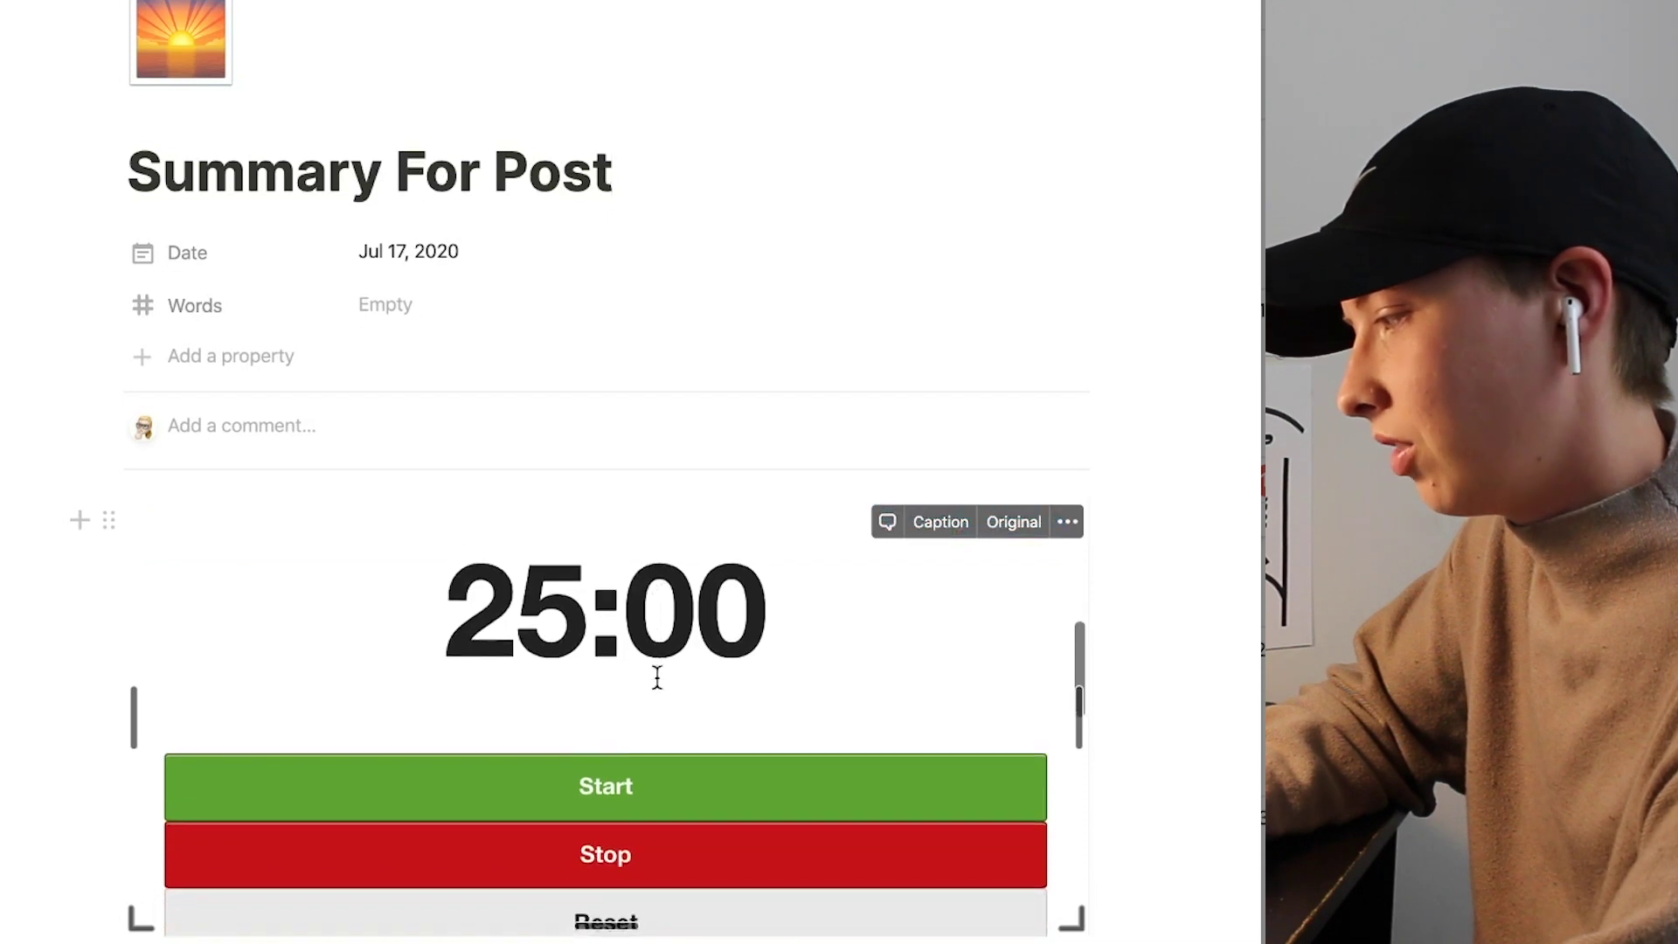
left_click(581, 783)
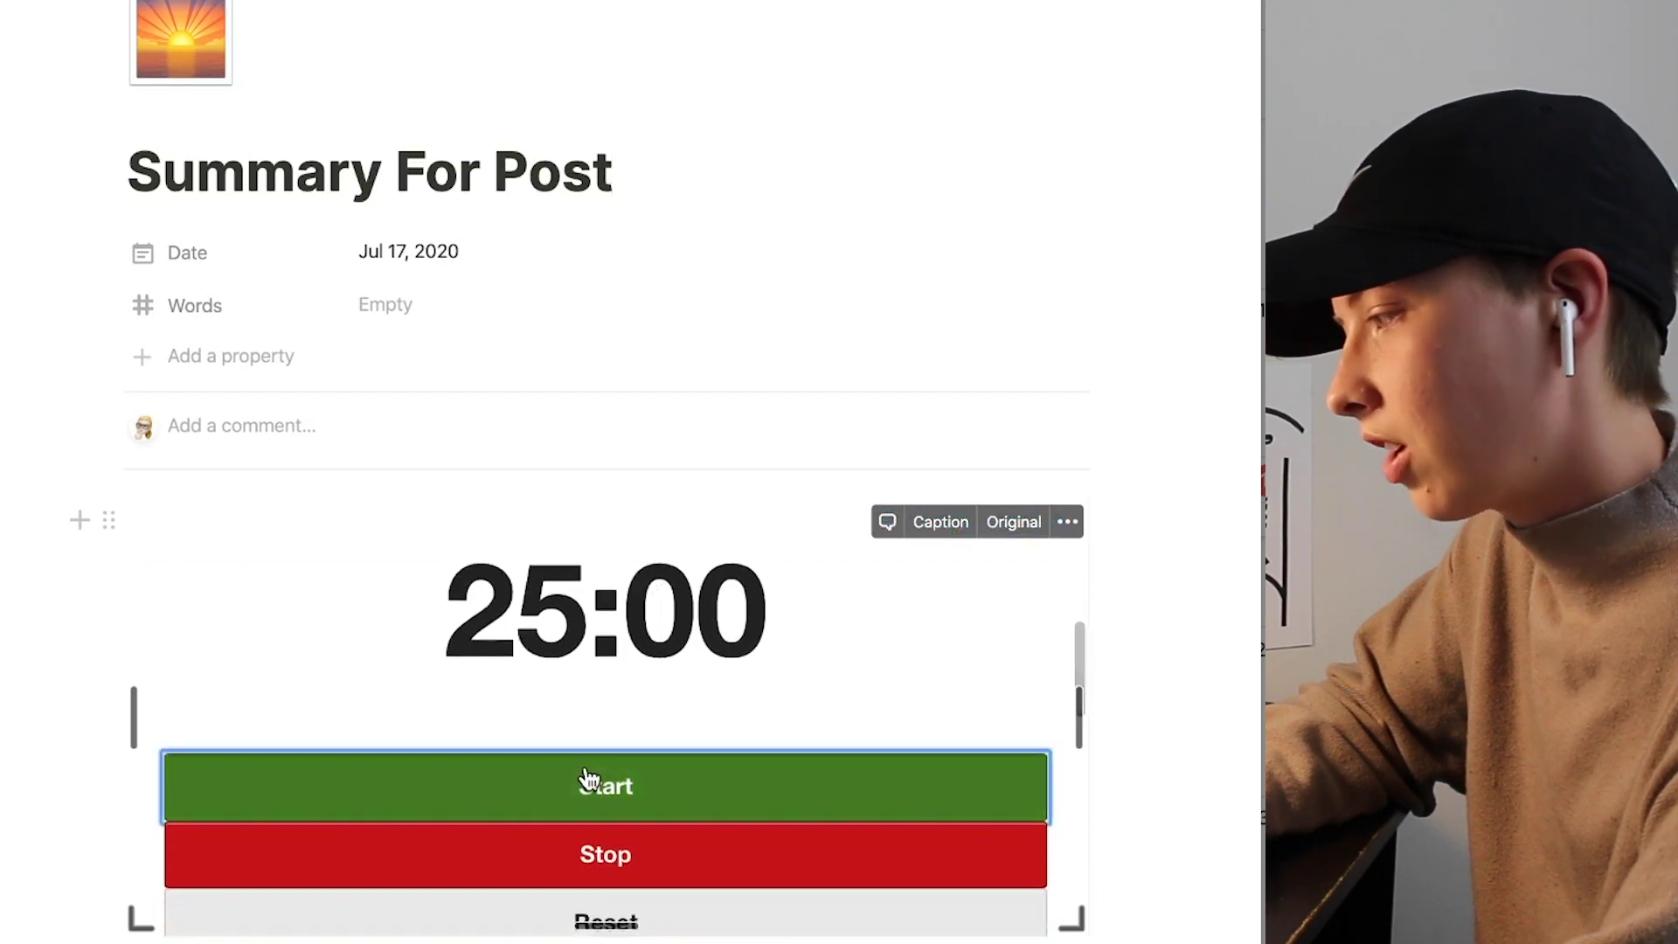
left_click(722, 874)
scroll(712, 874, "down", 2)
left_click(691, 868)
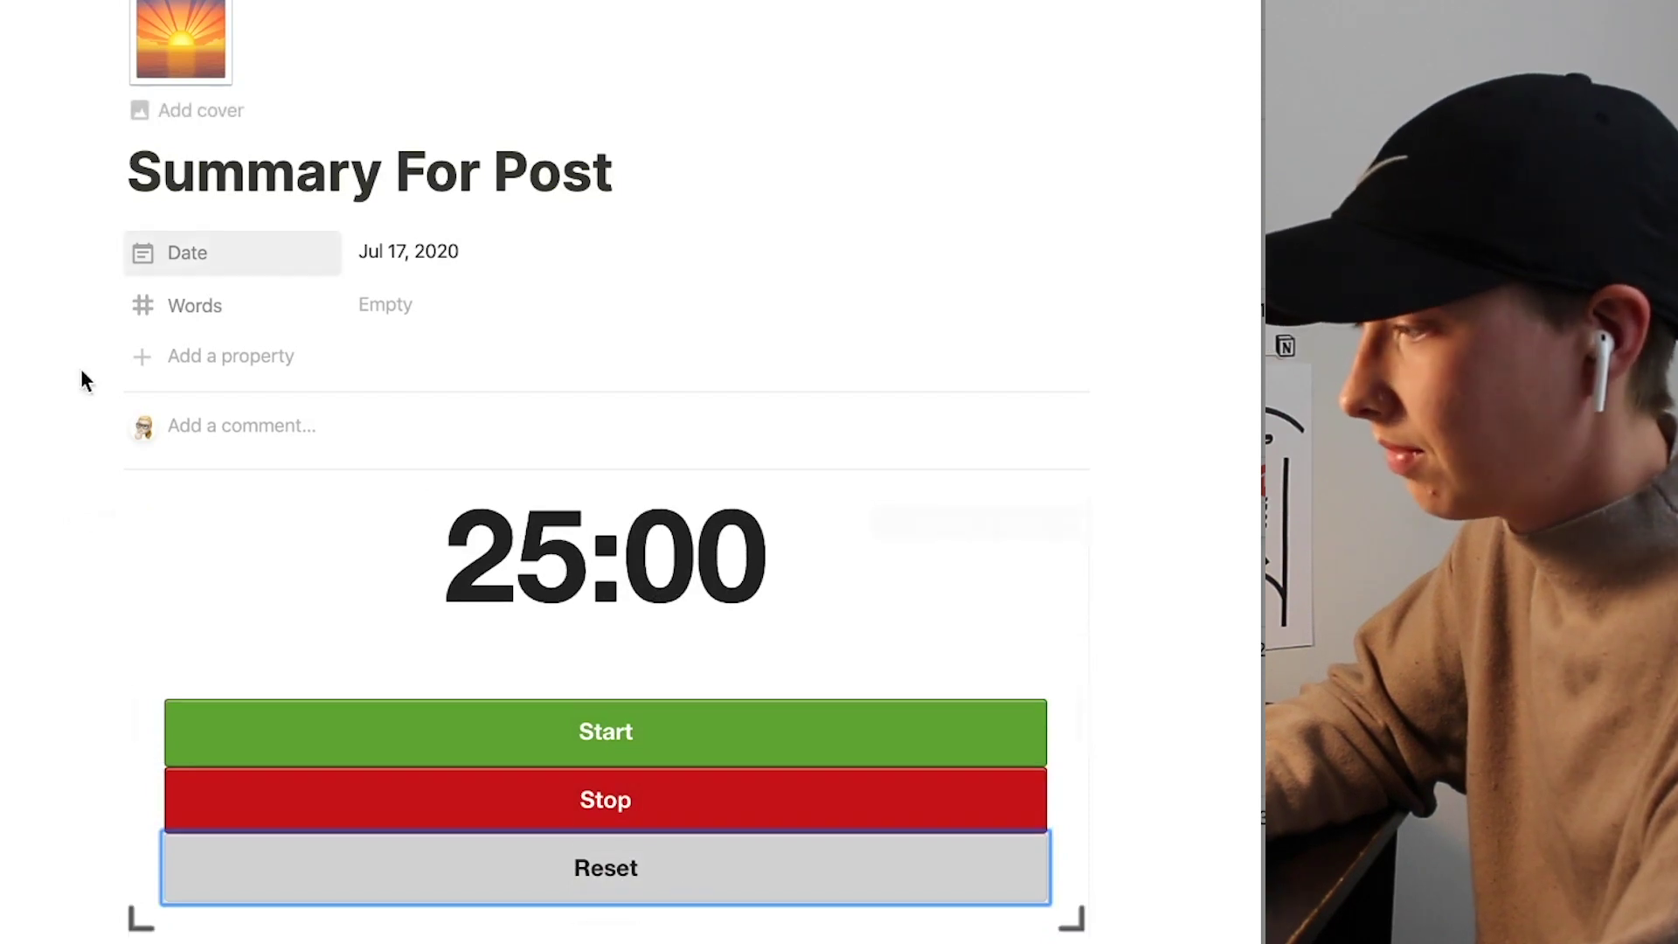
Step: Delete the TomatoTimer embed and apply the Dark Mode template instead
left_click(108, 521)
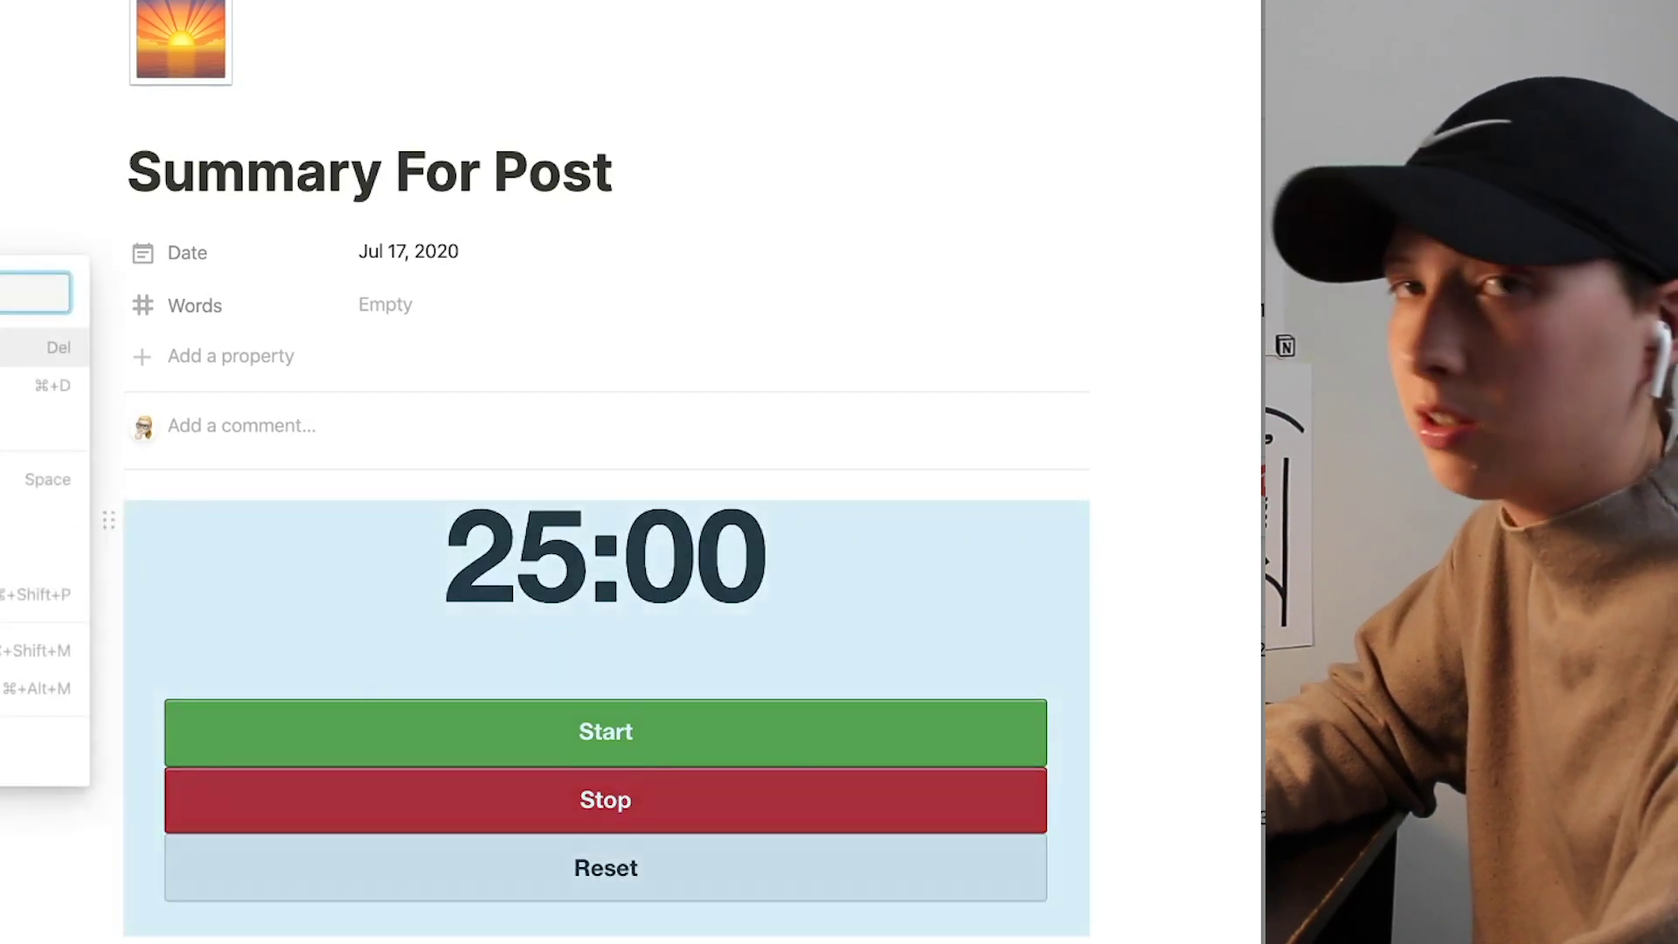
left_click(44, 348)
left_click(179, 634)
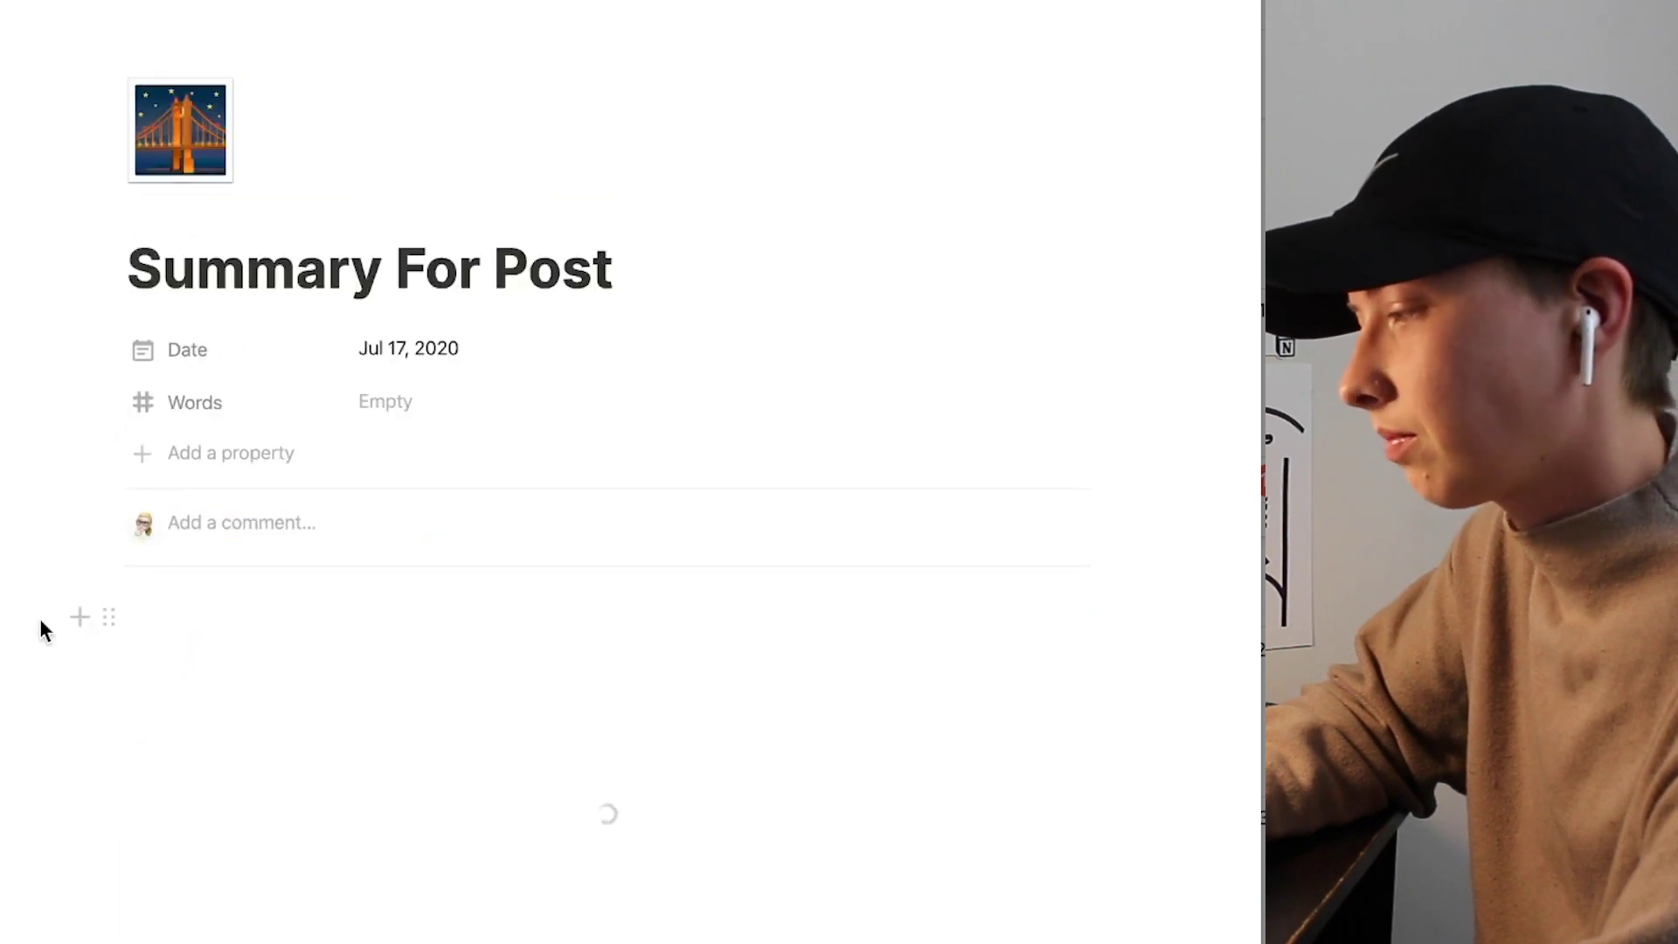
Step: Toggle dark mode on and back off with Cmd+Shift+L, then delete the Pomofocus embed
scroll(26, 630, "down", 2)
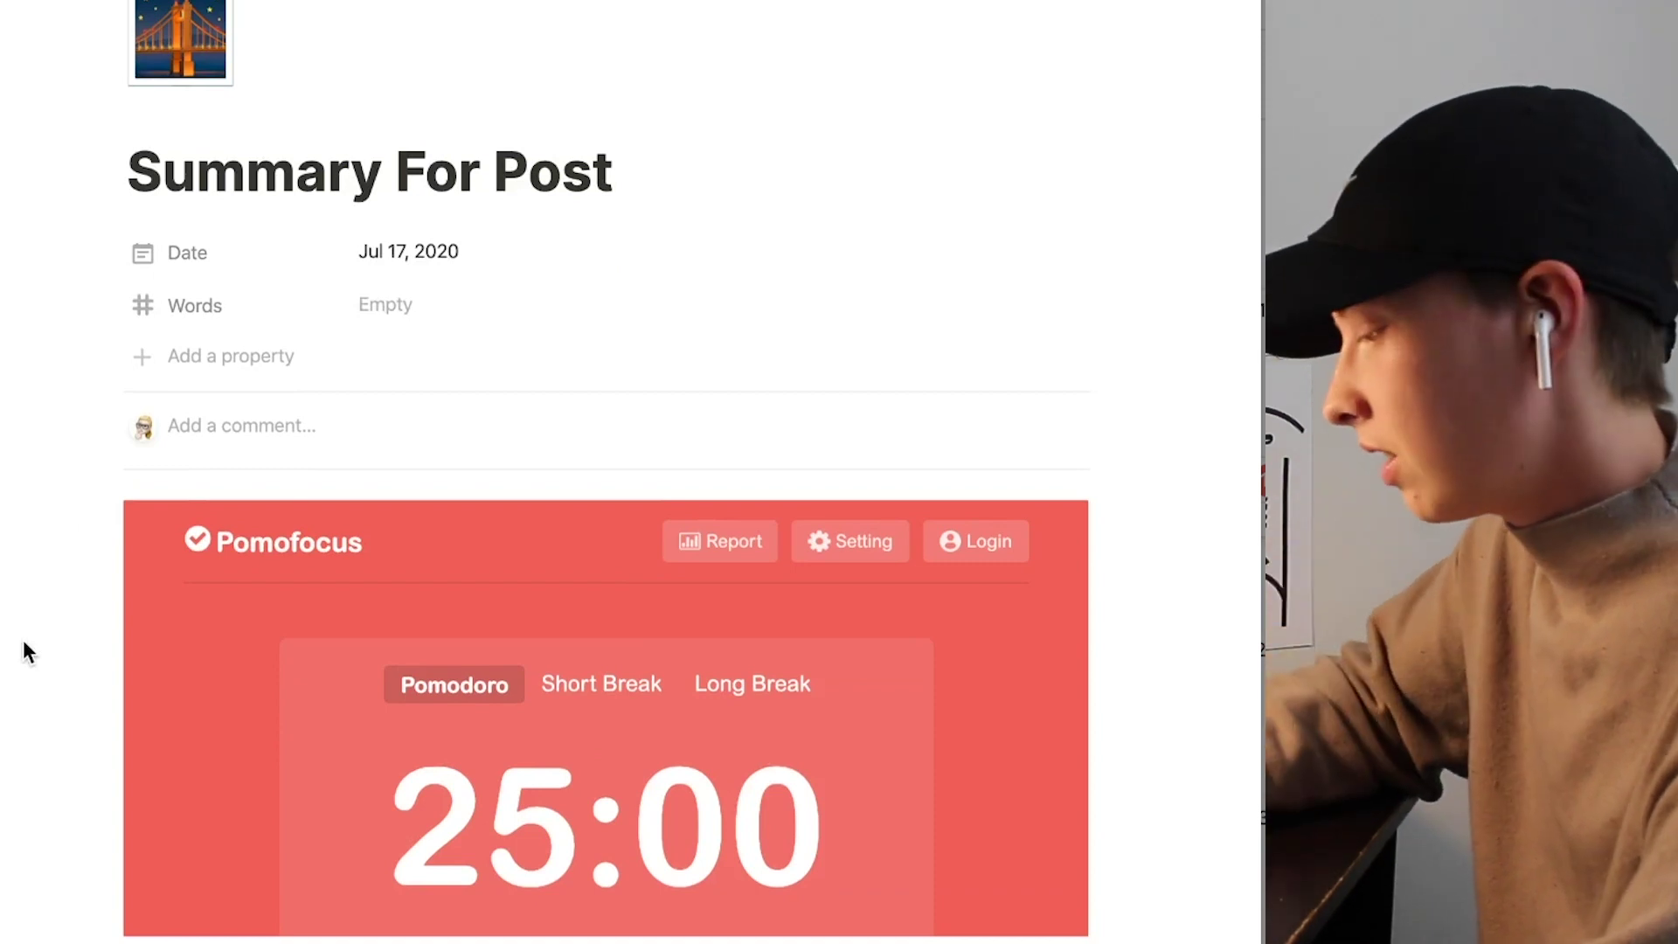
key("super+shift+l")
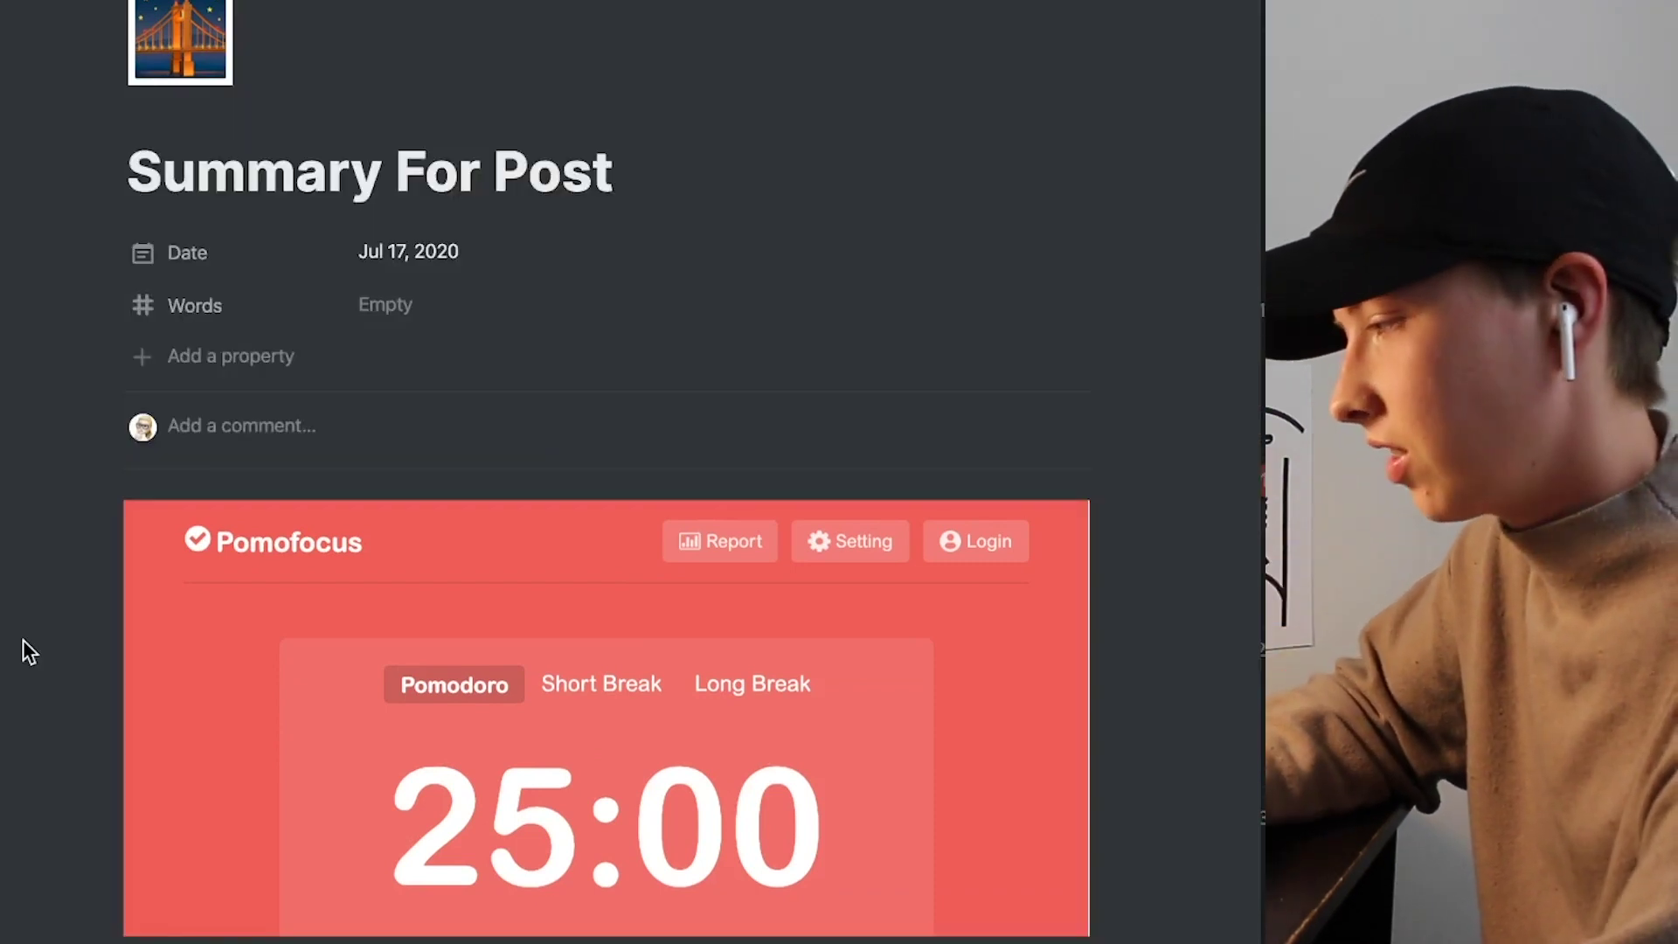
key("super+shift+l")
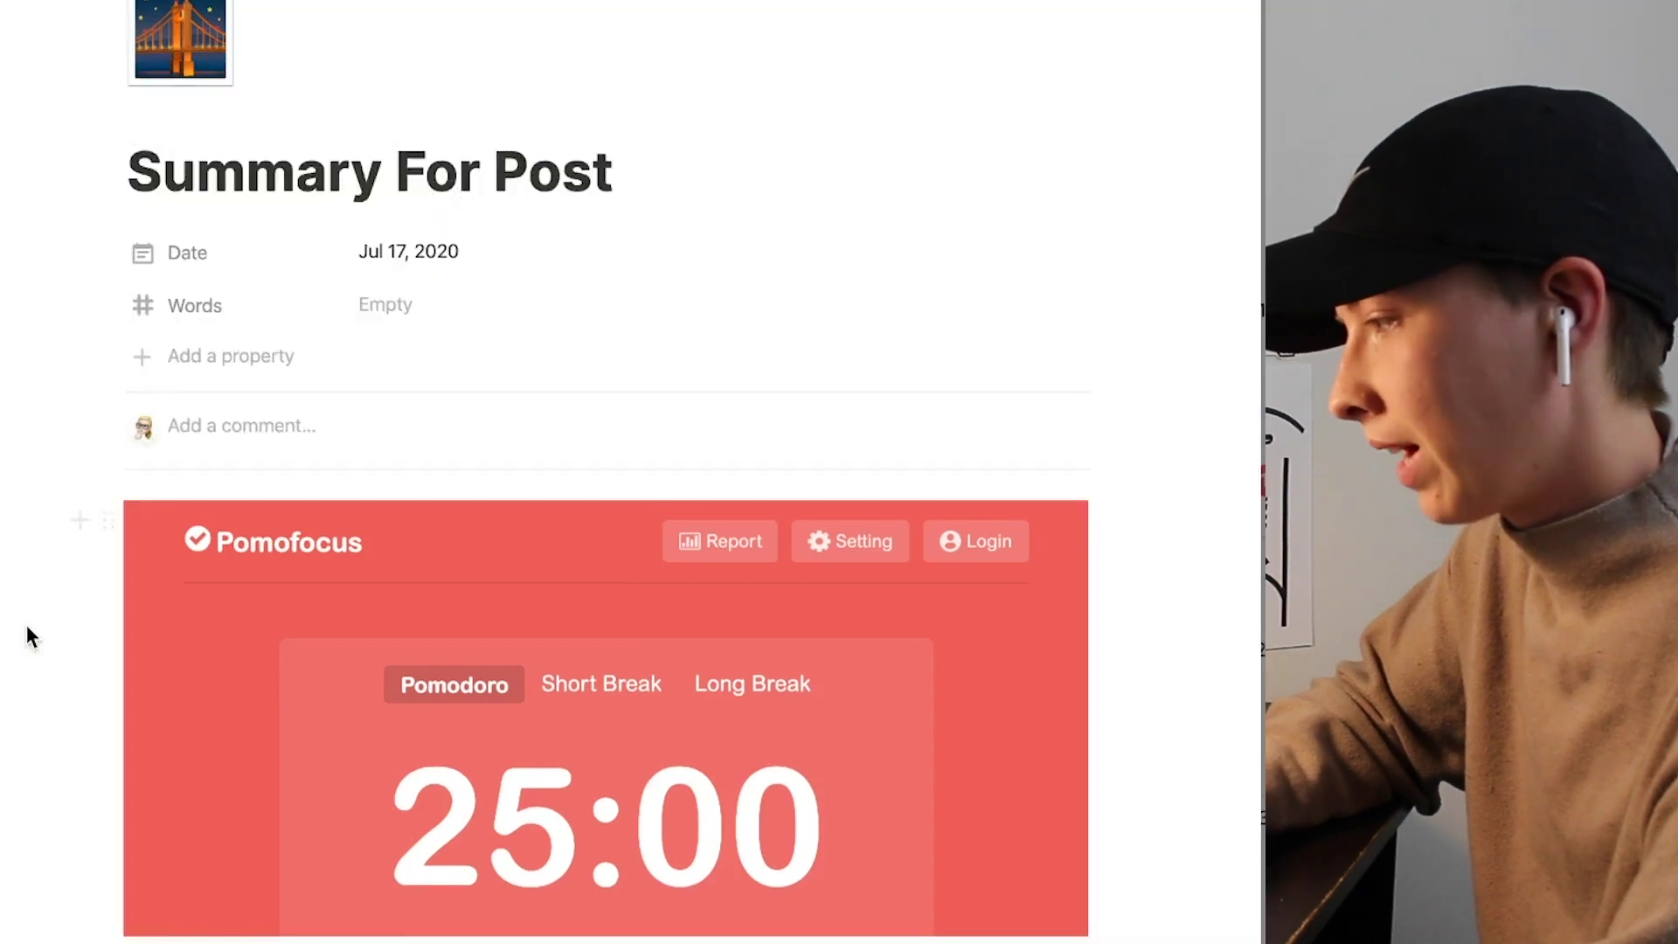
left_click(109, 520)
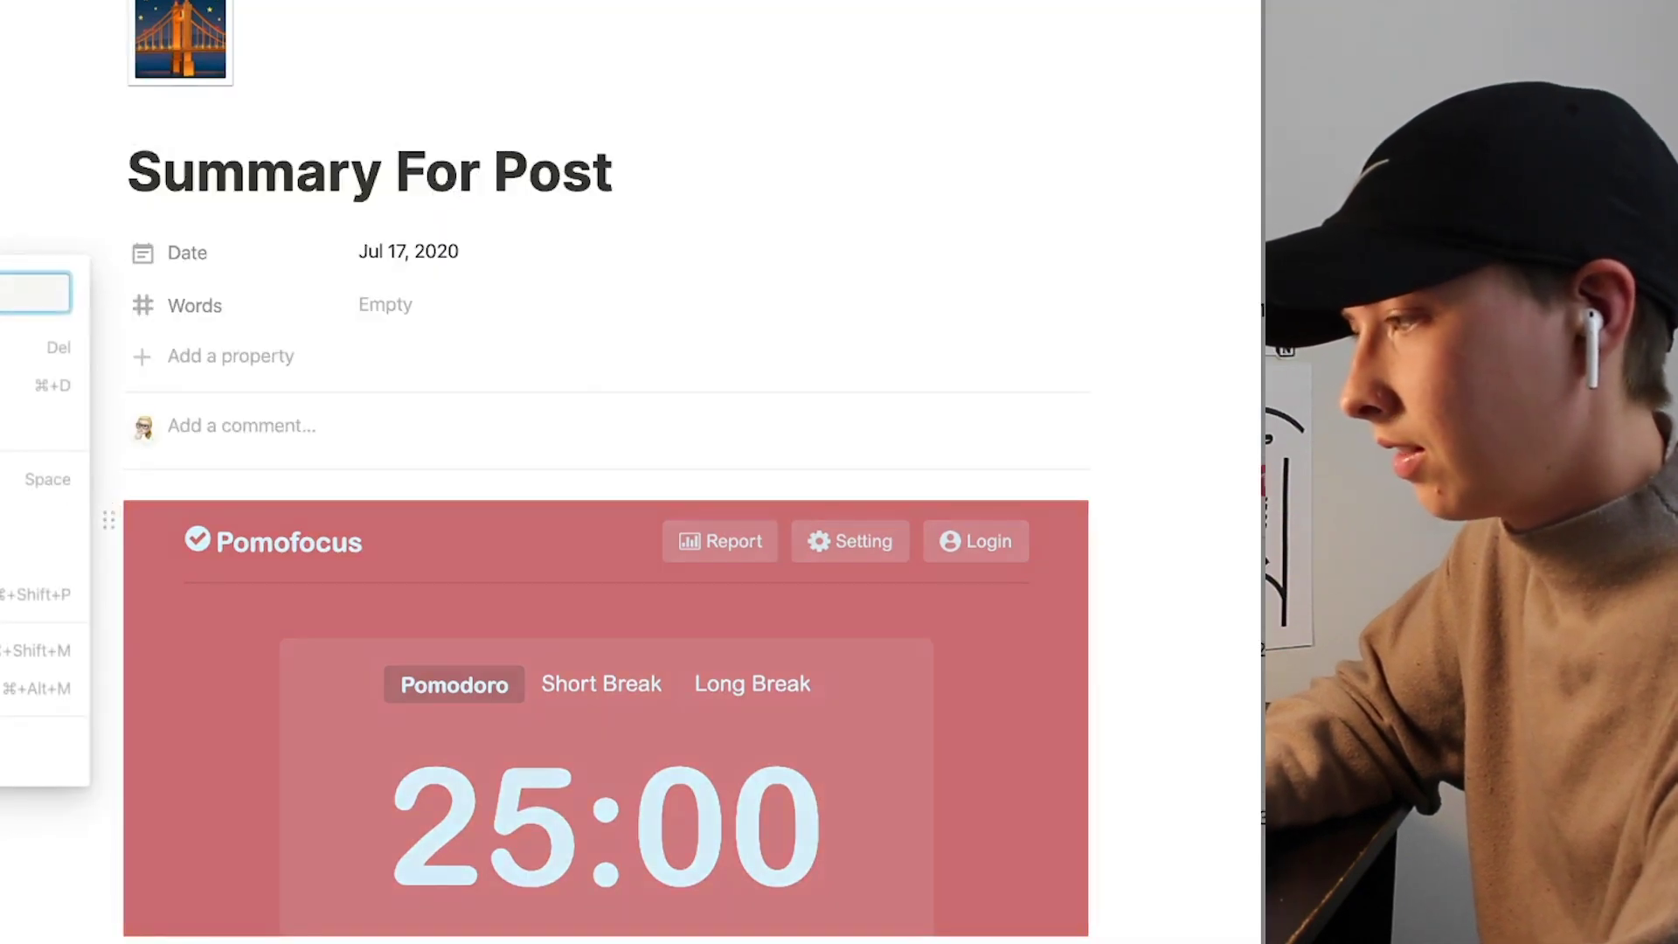
left_click(26, 349)
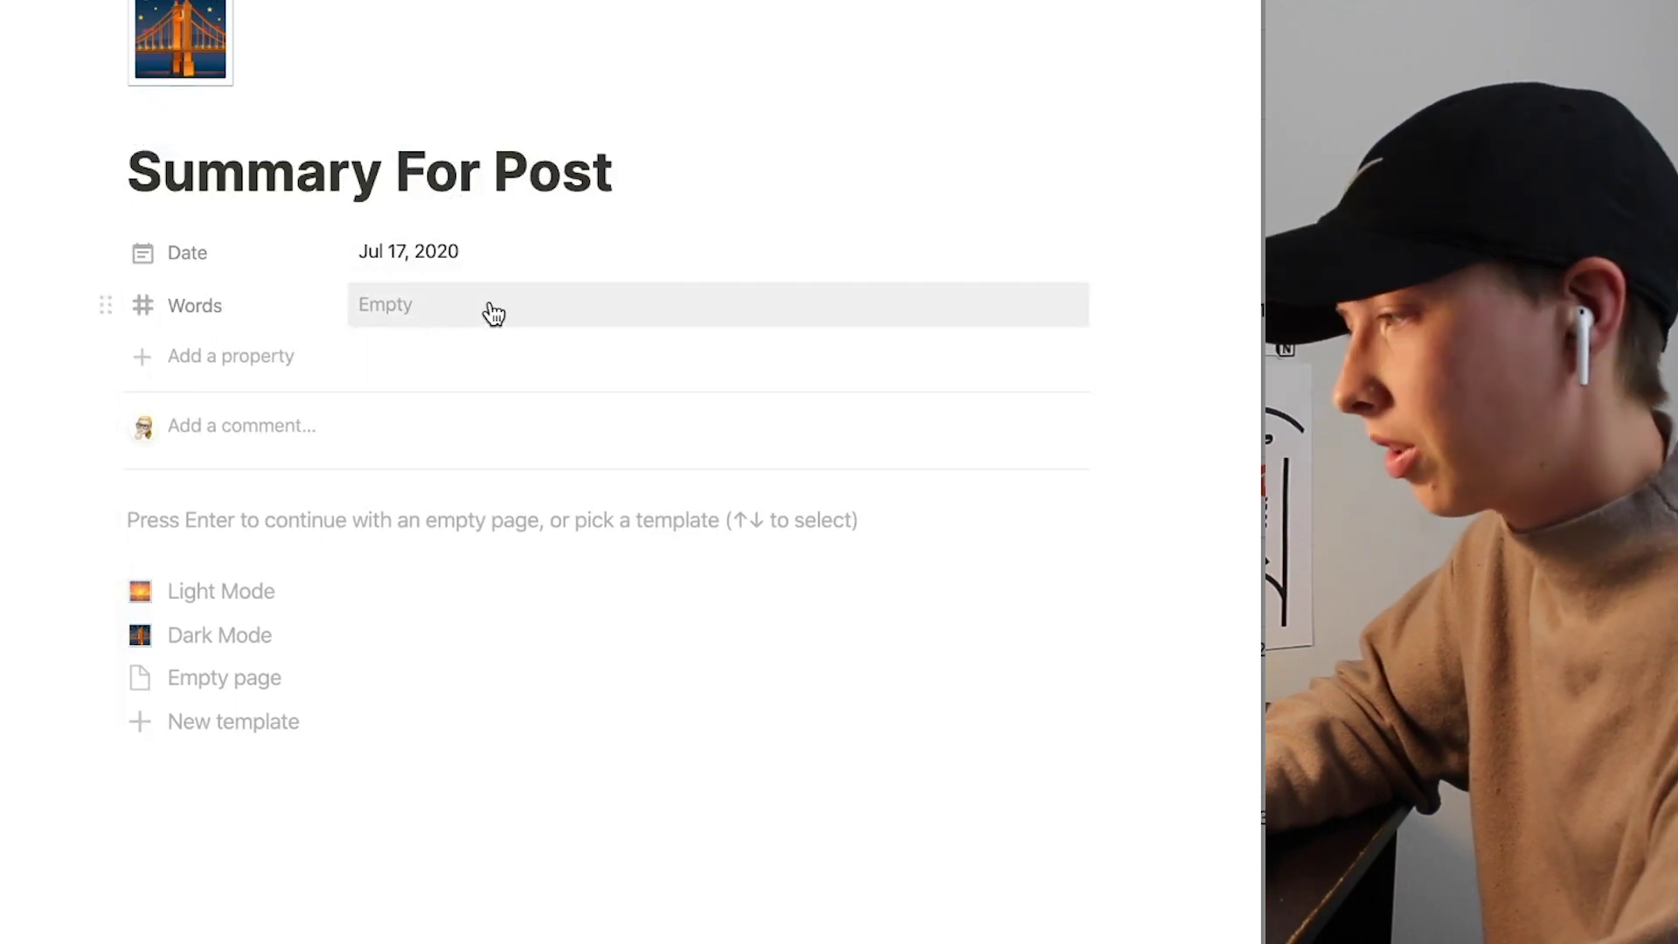
Step: Start from an empty page, write 'These are words', and check the word count of 3
left_click(255, 865)
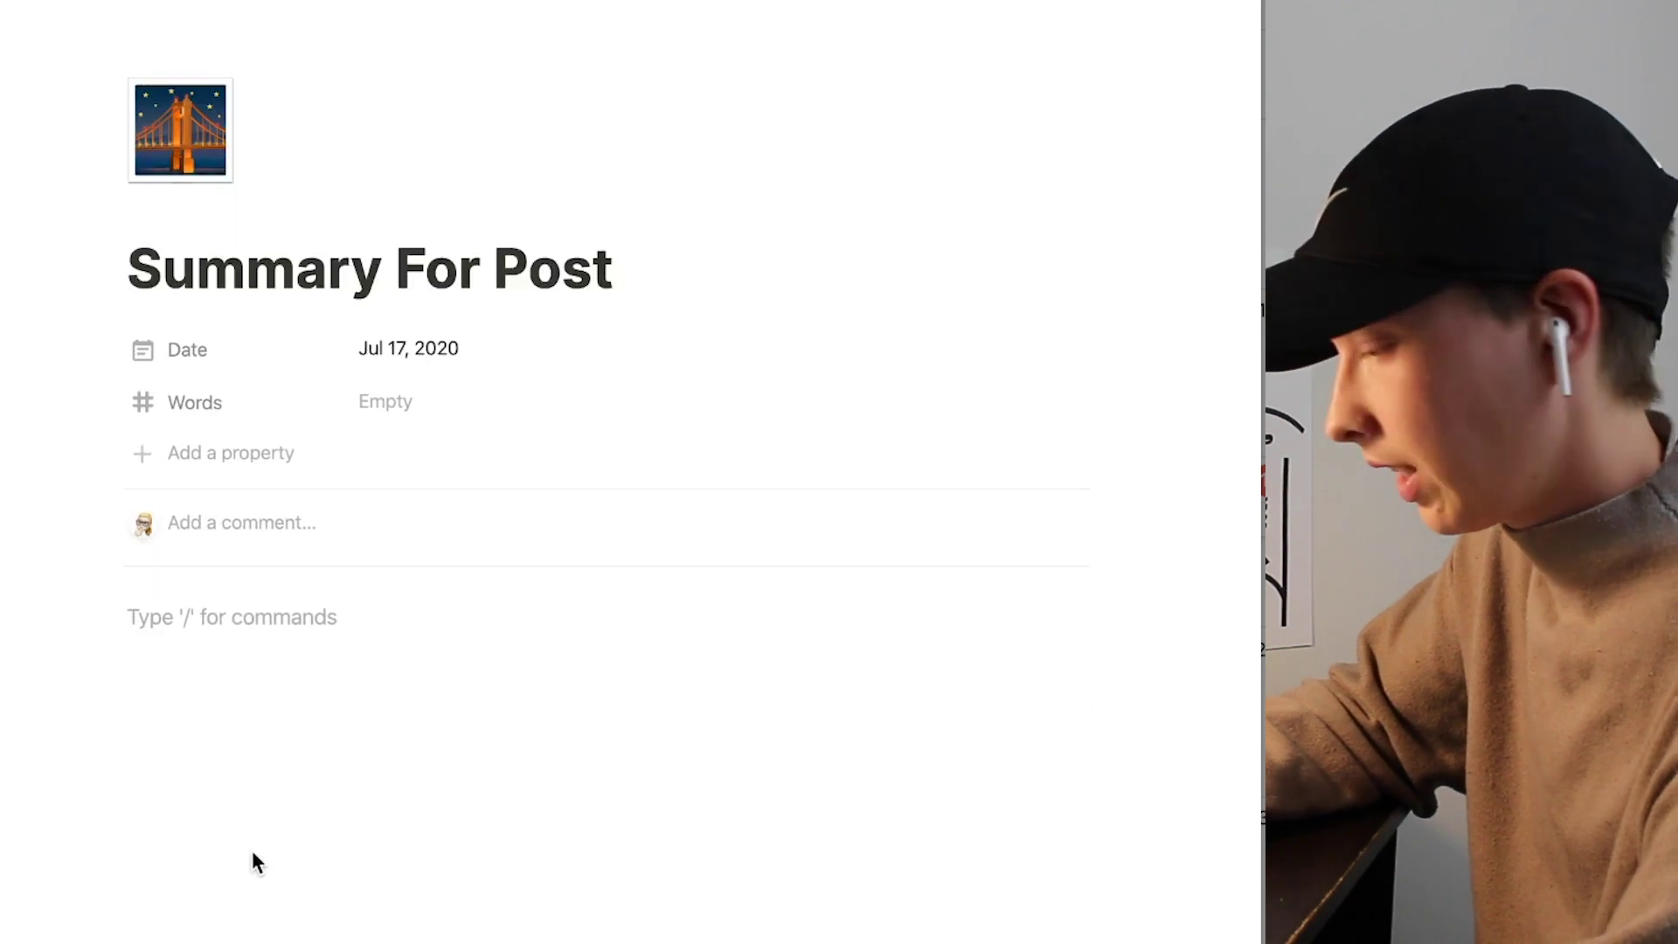
type("These are ")
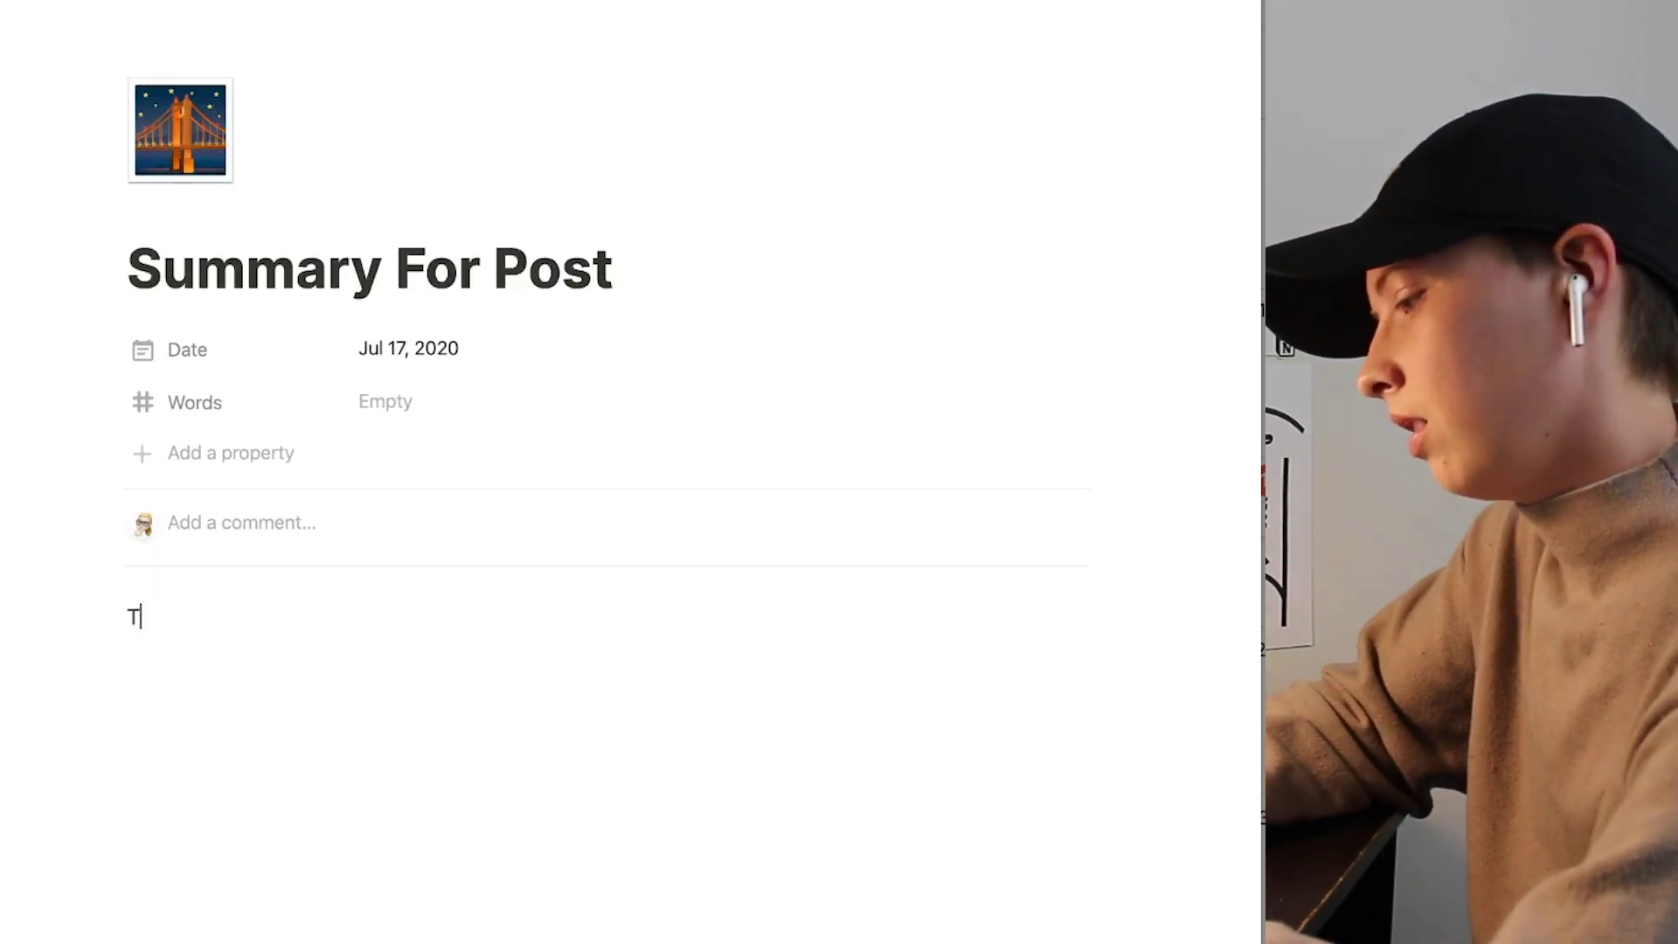
type("words")
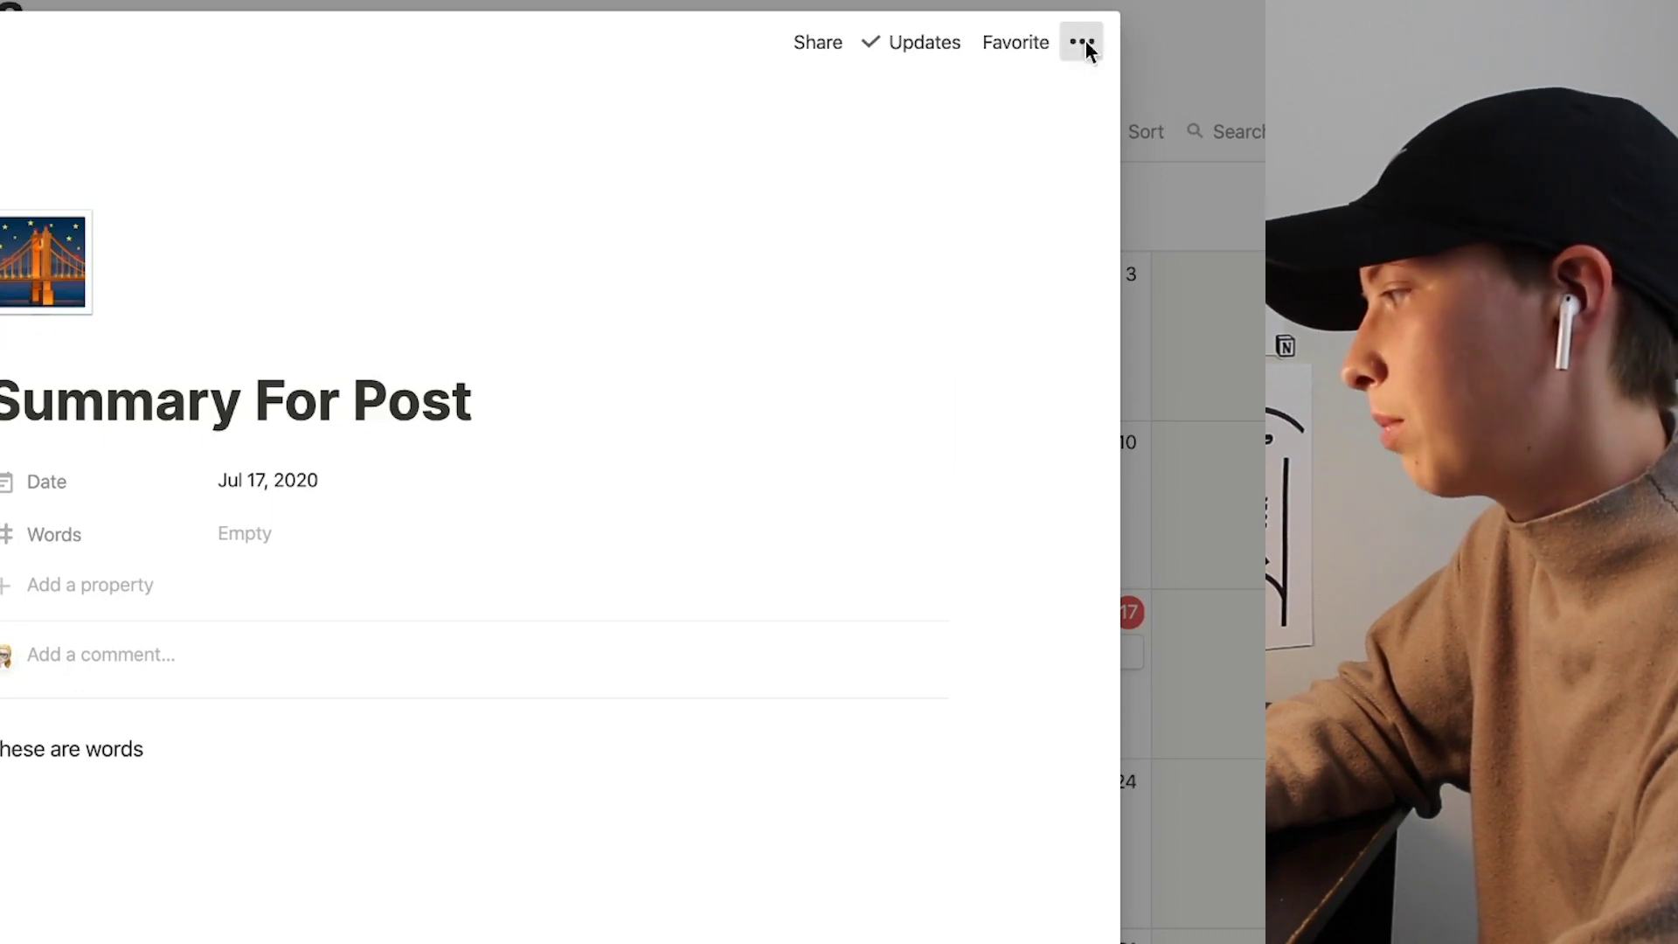
left_click(1086, 45)
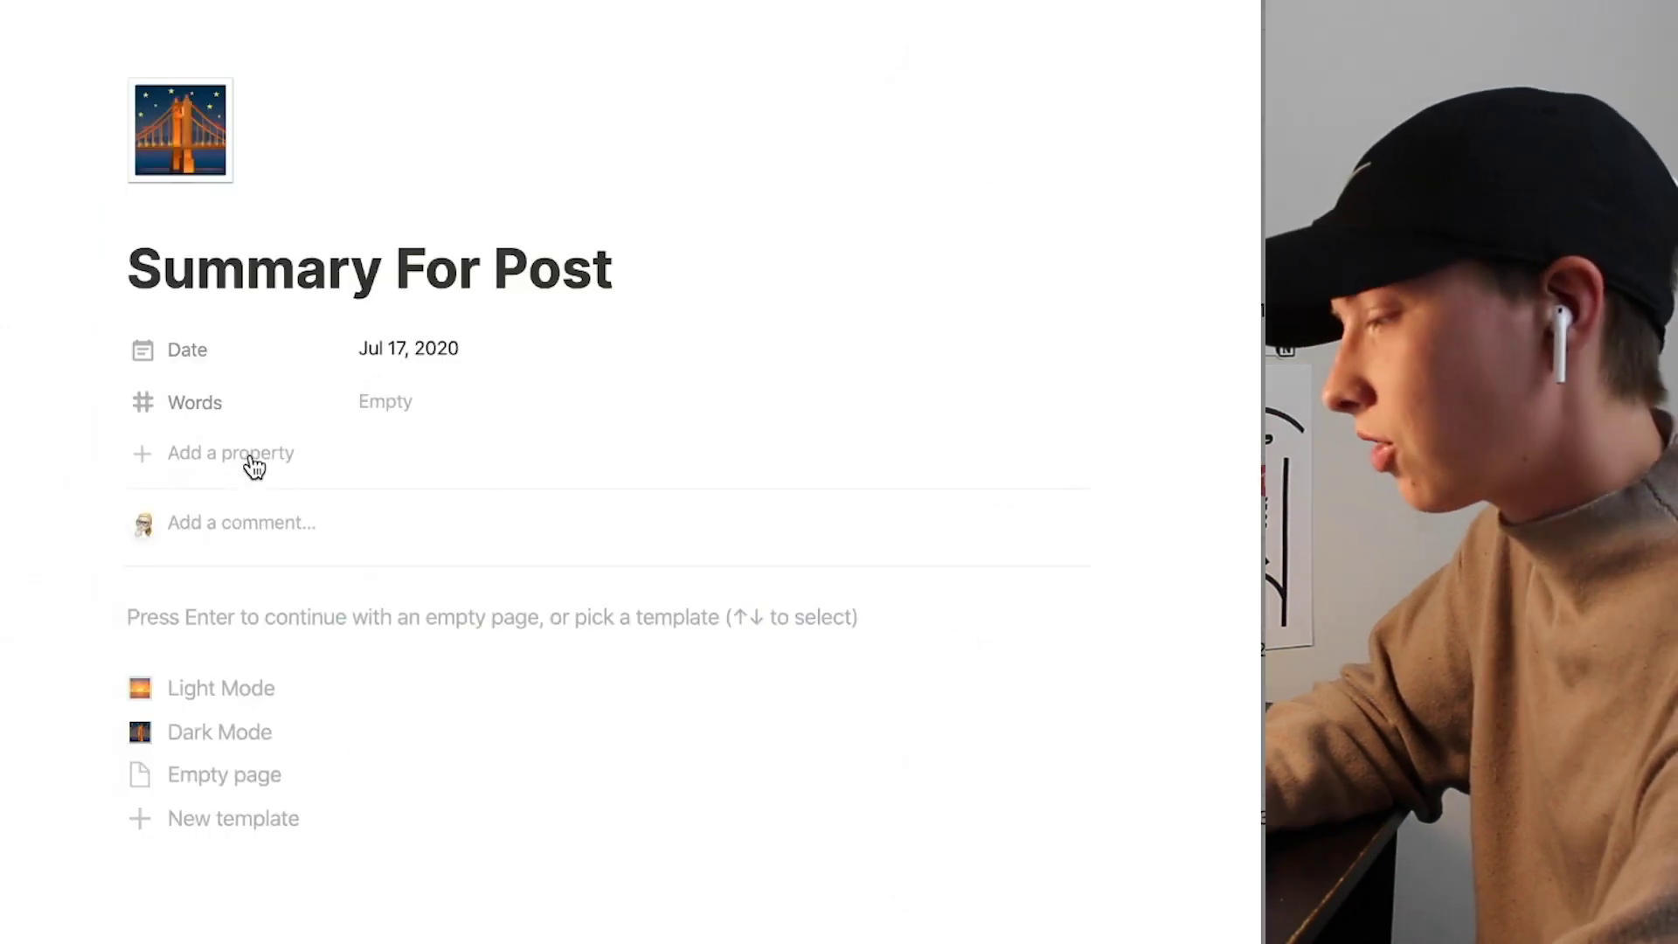
Step: Add a Concept property as a relation to the Concepts/Tags database
left_click(248, 454)
type("Concept")
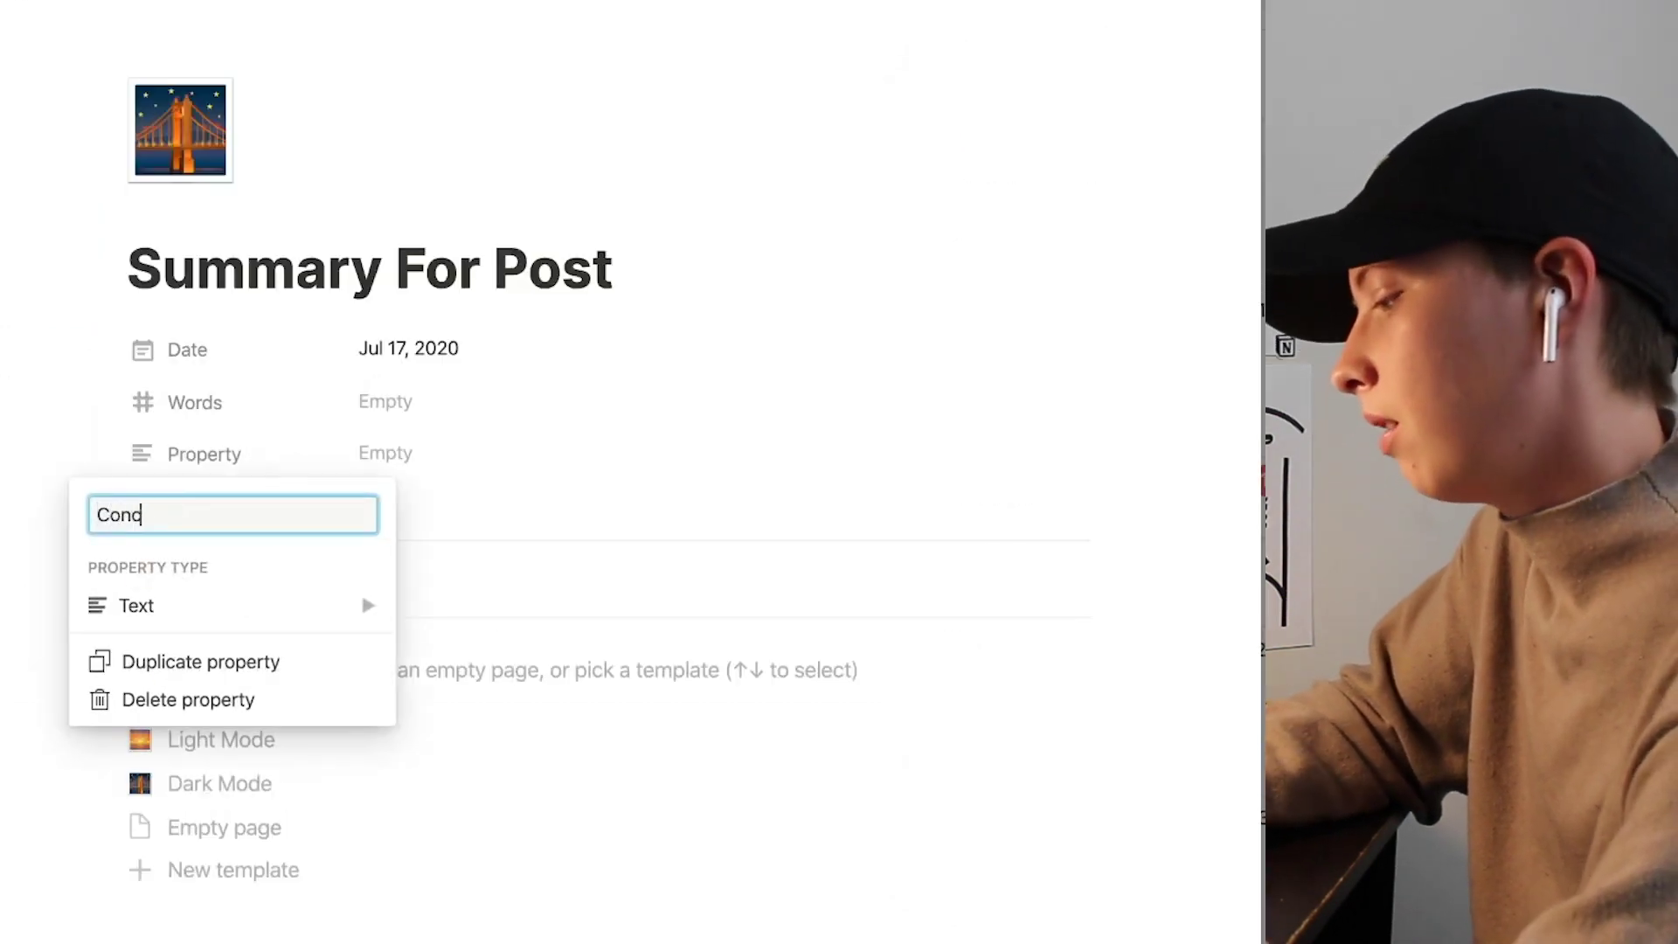
left_click(289, 605)
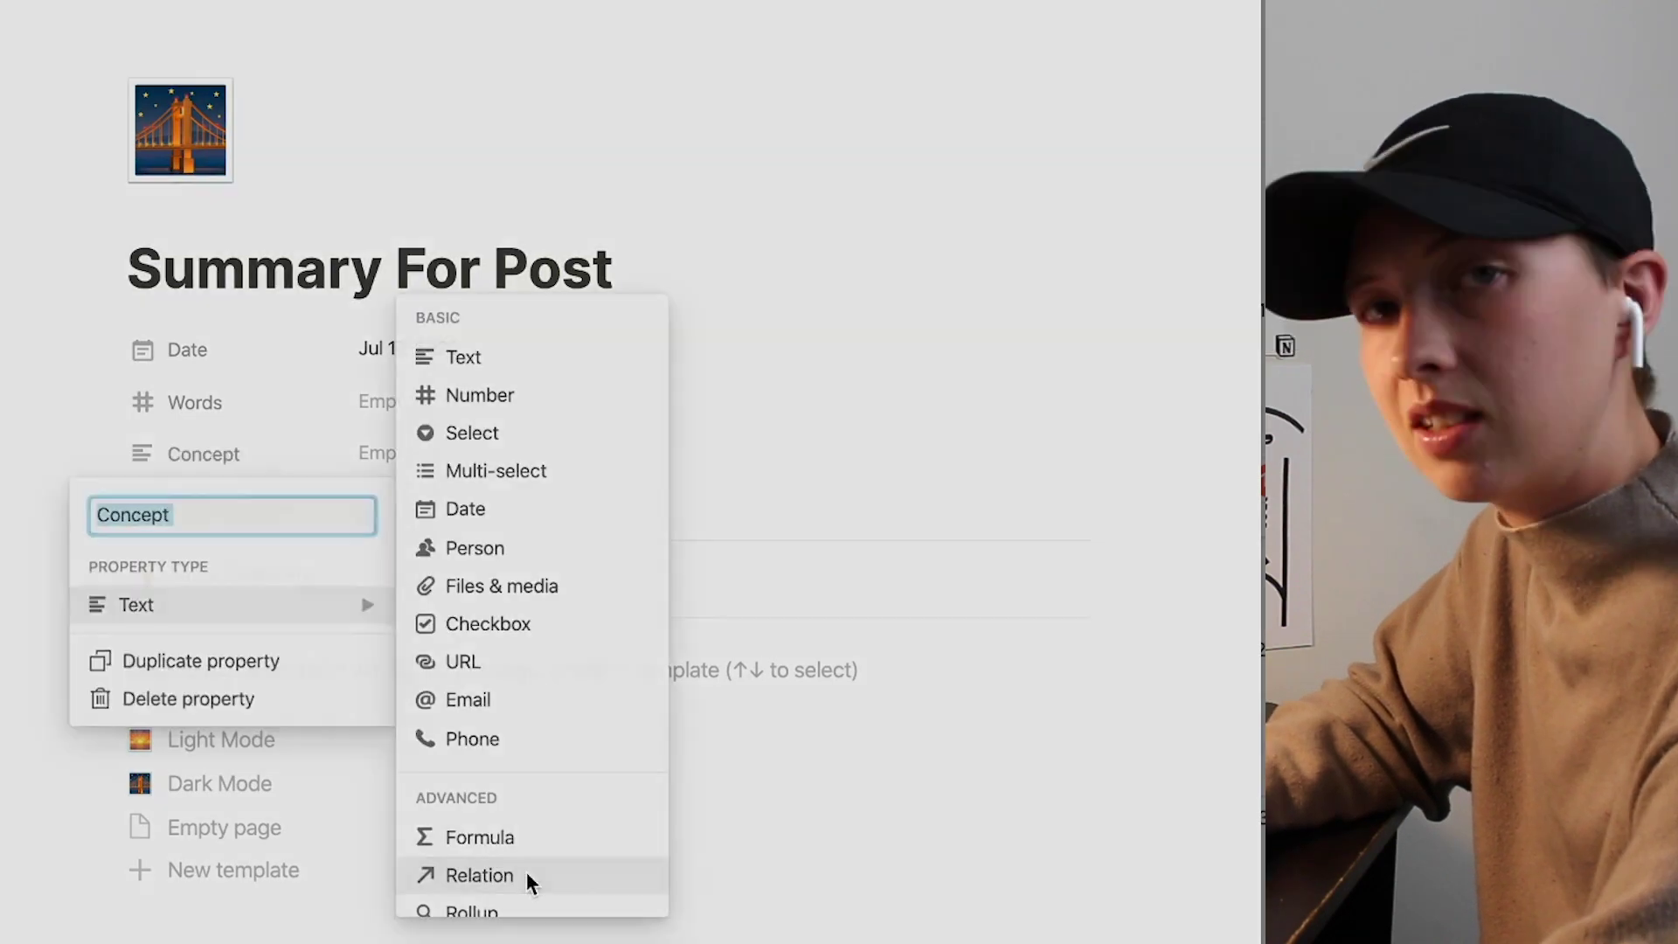
left_click(526, 872)
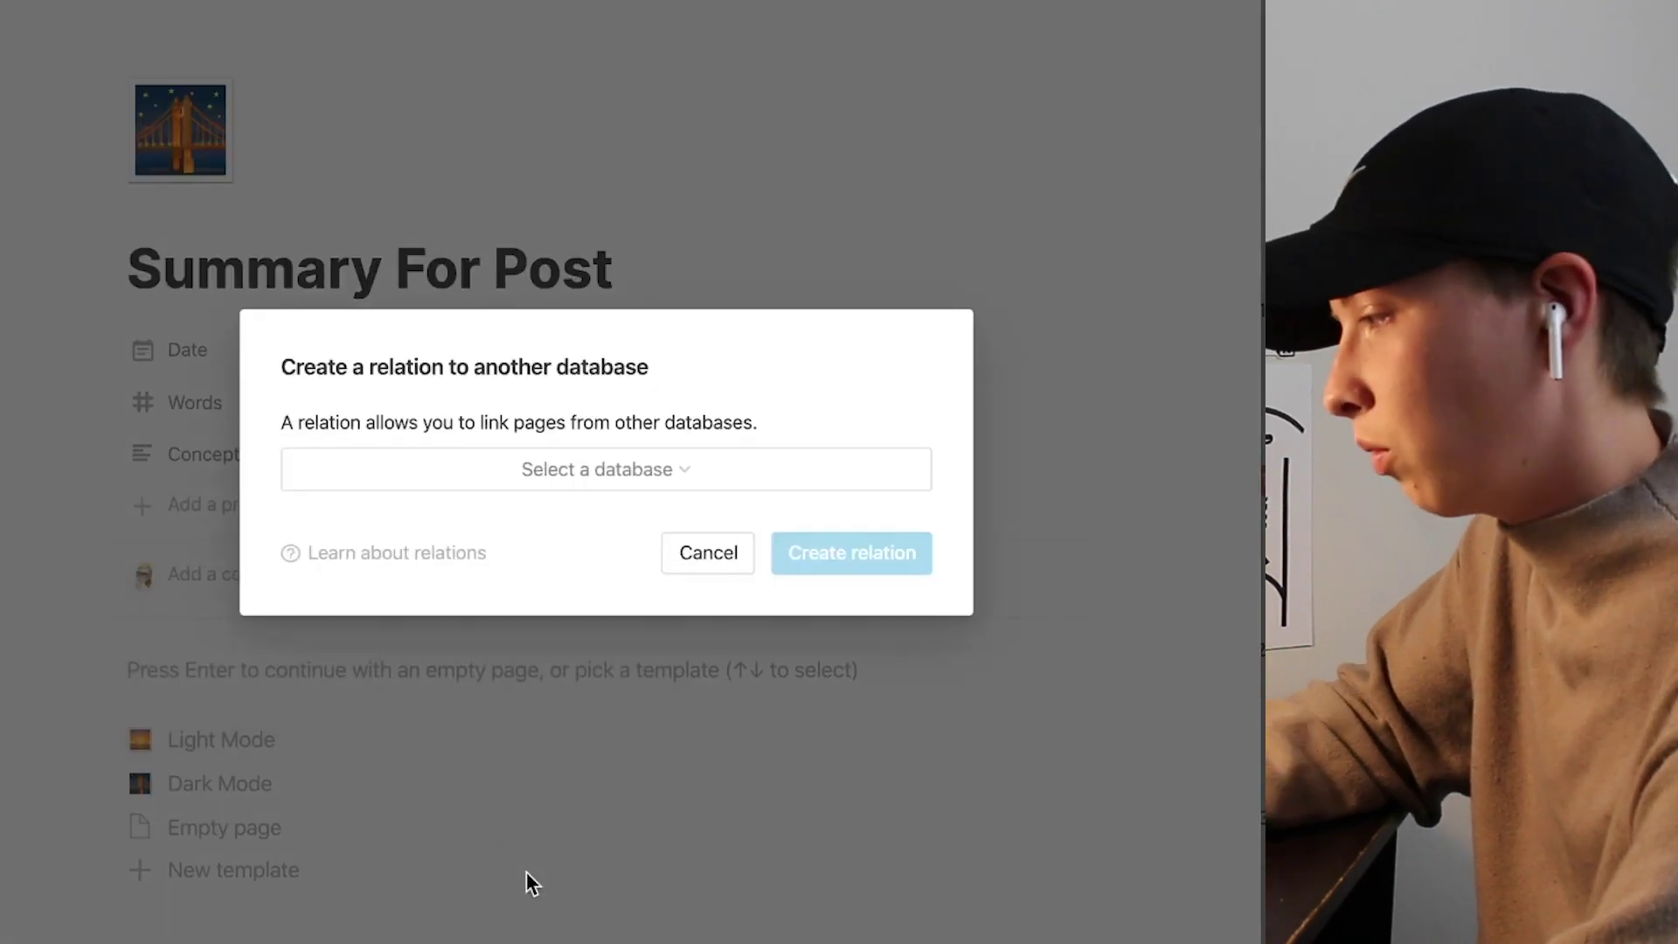
left_click(545, 483)
type("Concept")
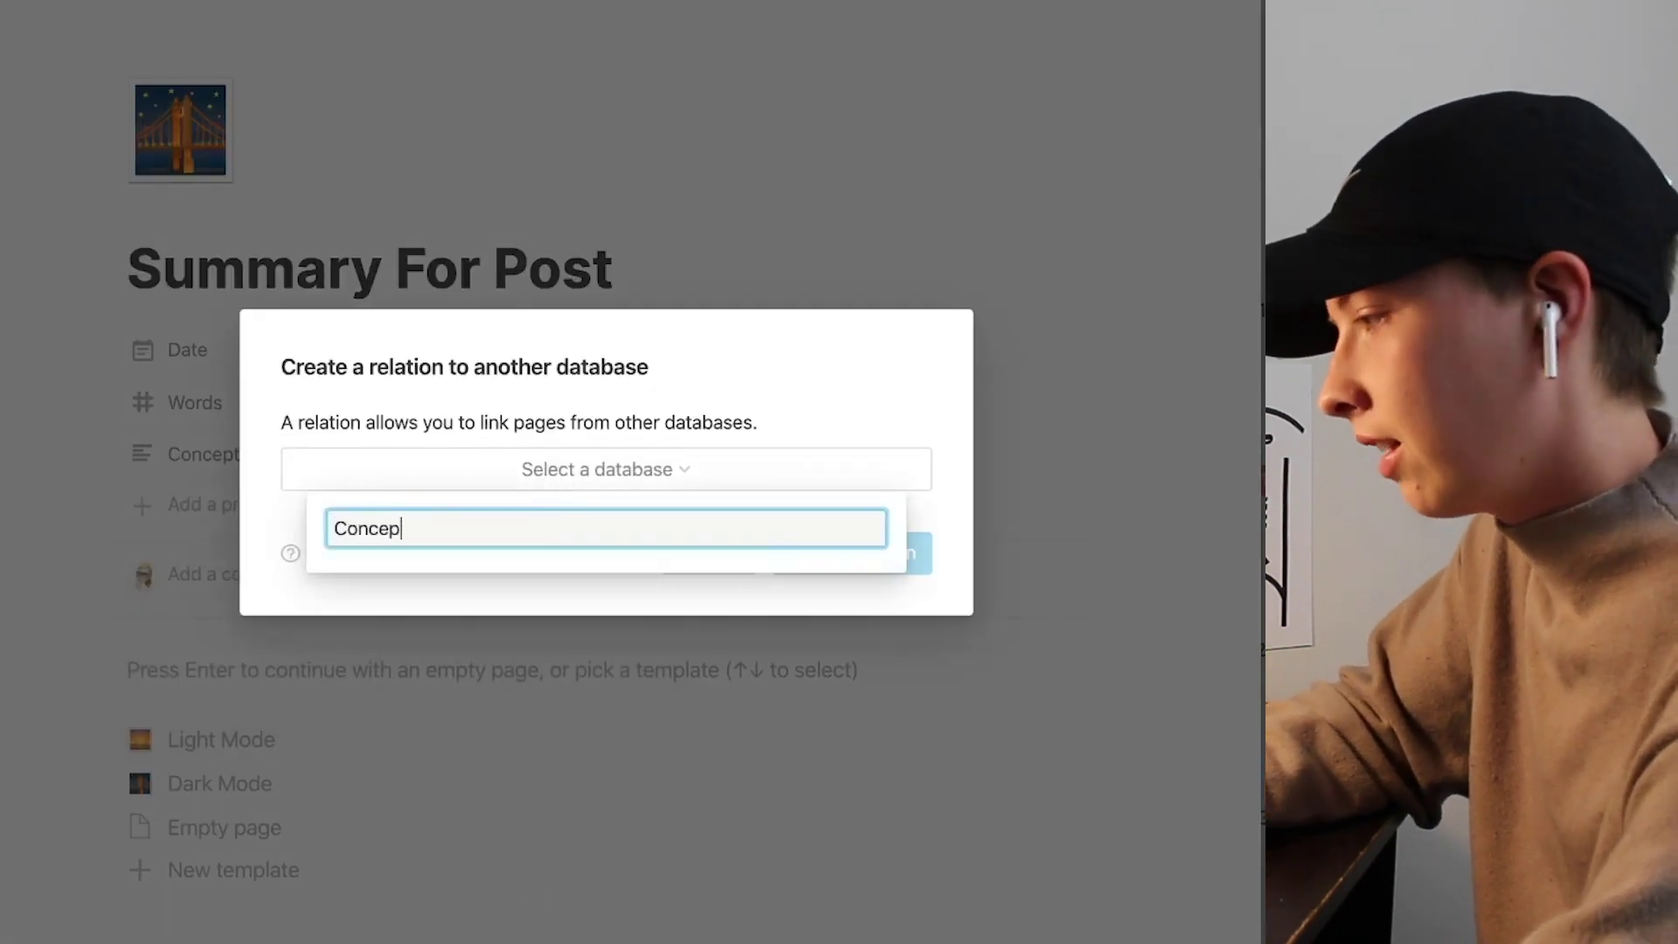
left_click(425, 594)
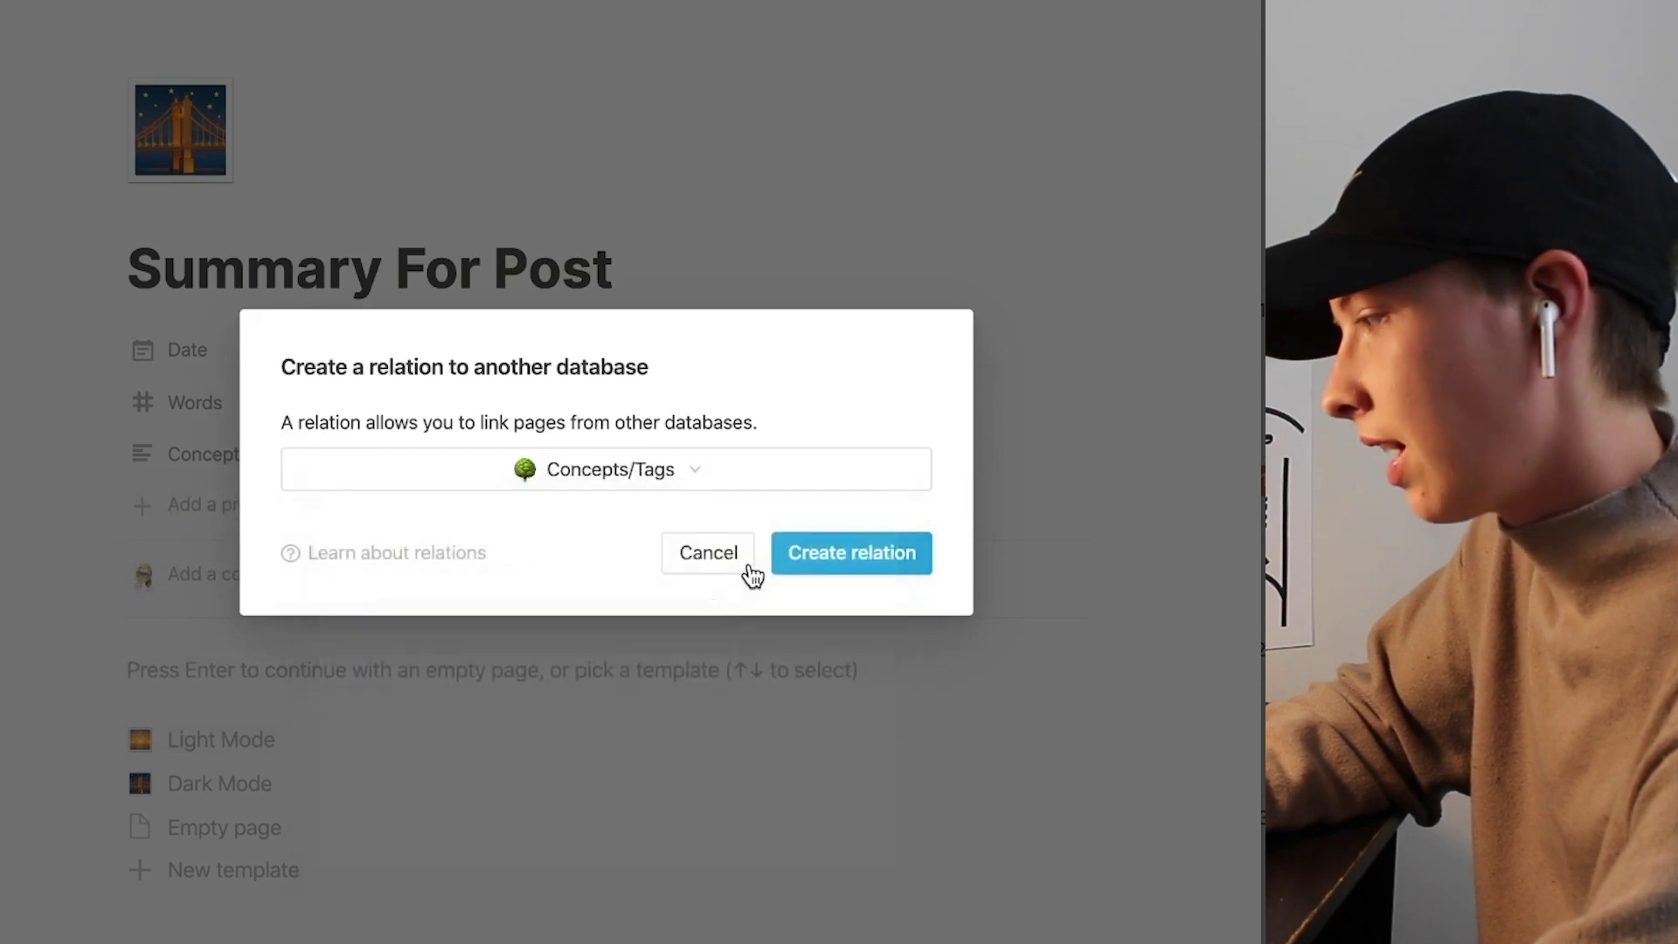
left_click(824, 559)
Step: Create and link a new Productivity page in the Concept relation
left_click(395, 461)
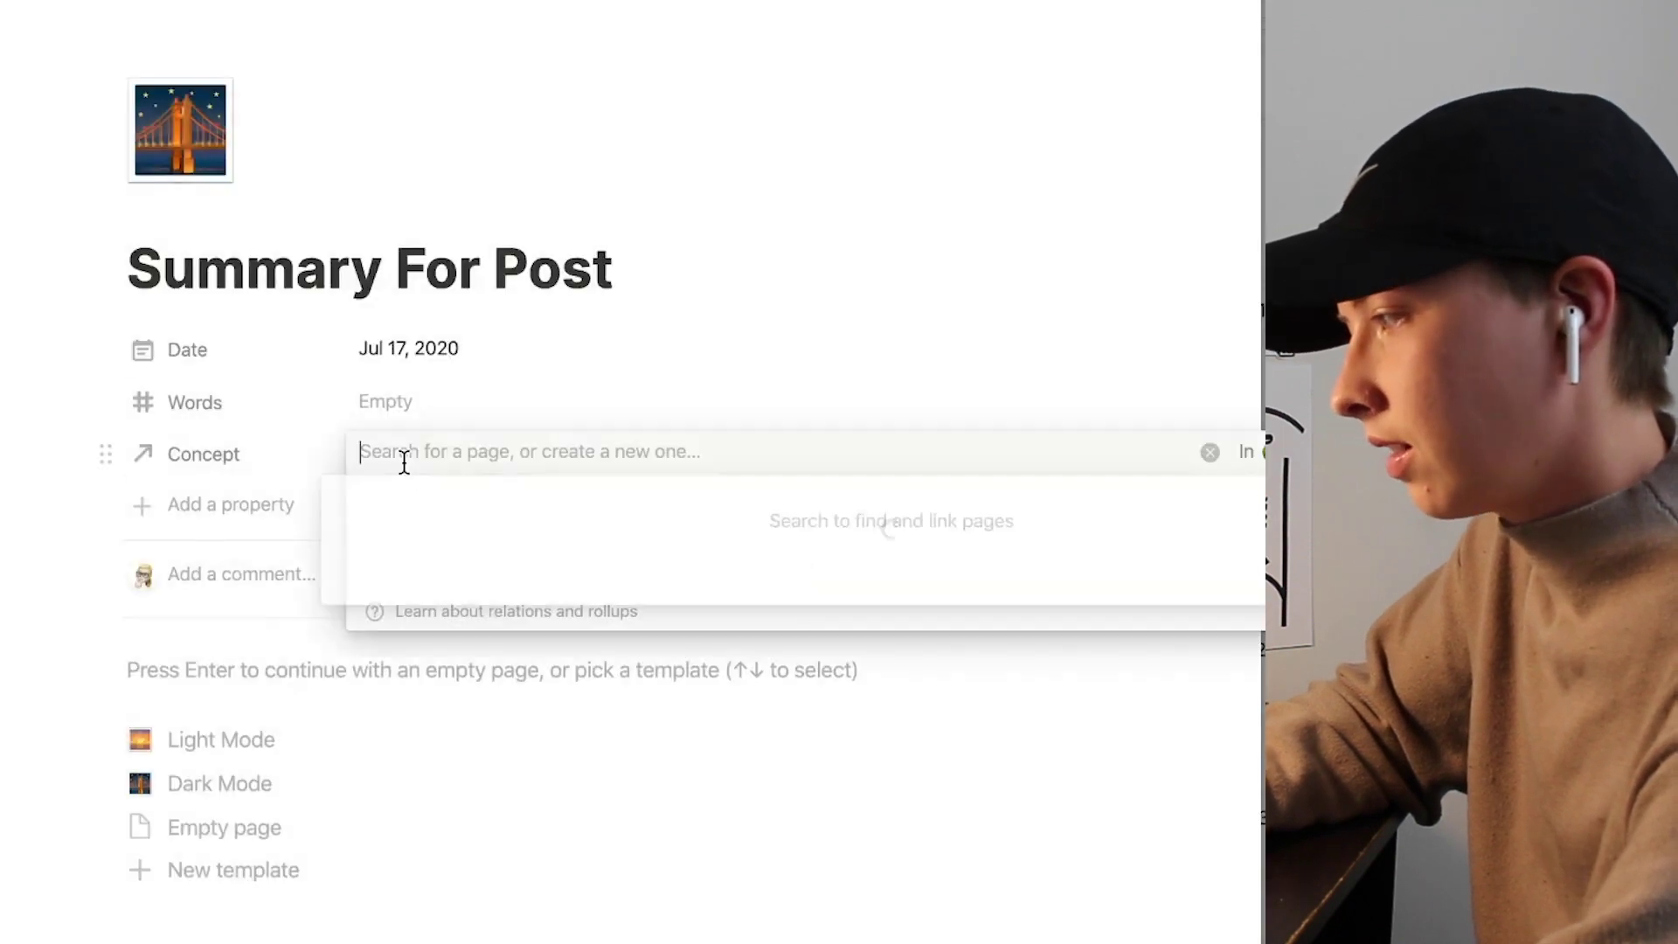
type("Pro")
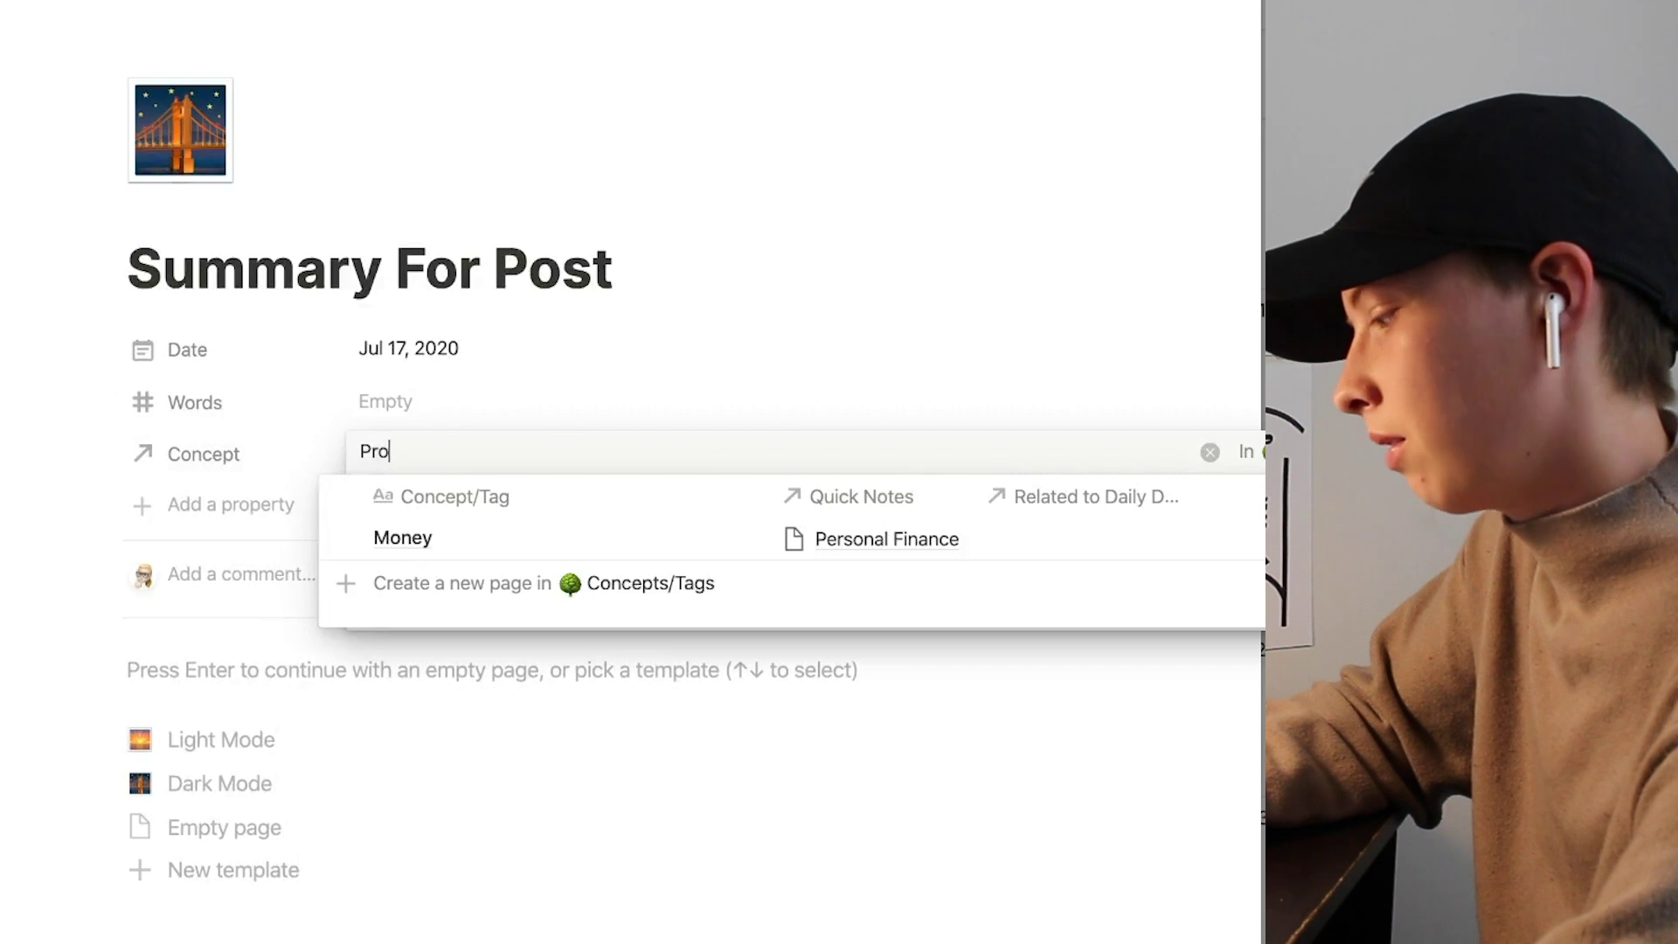
type("ducti")
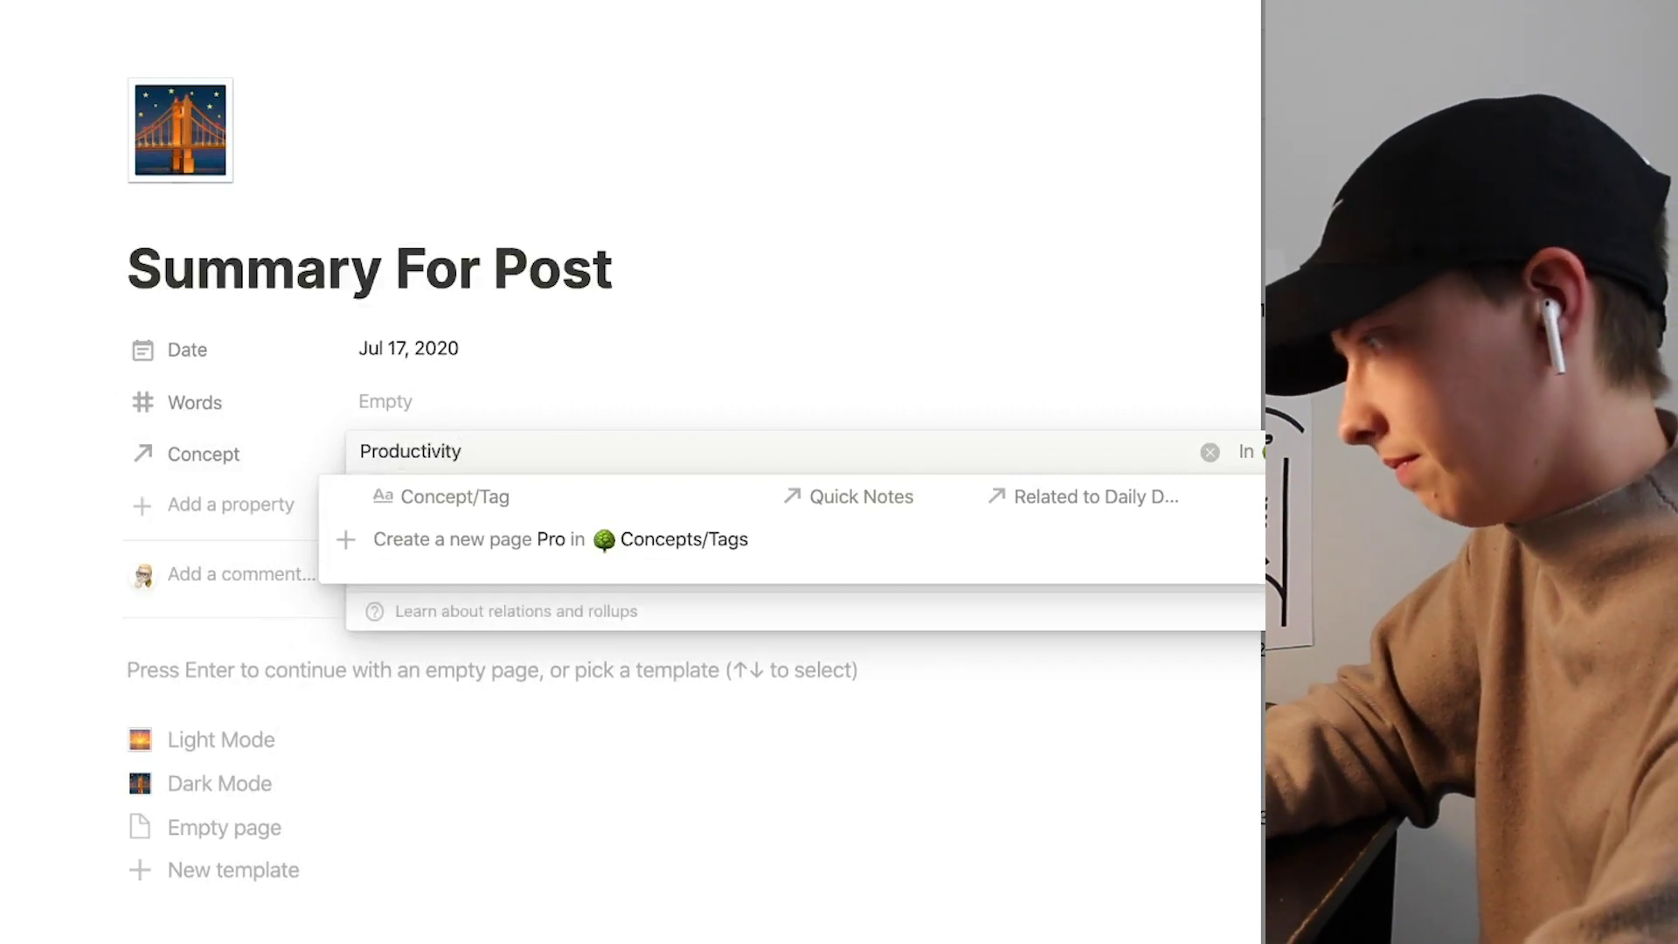
type("vity")
left_click(468, 544)
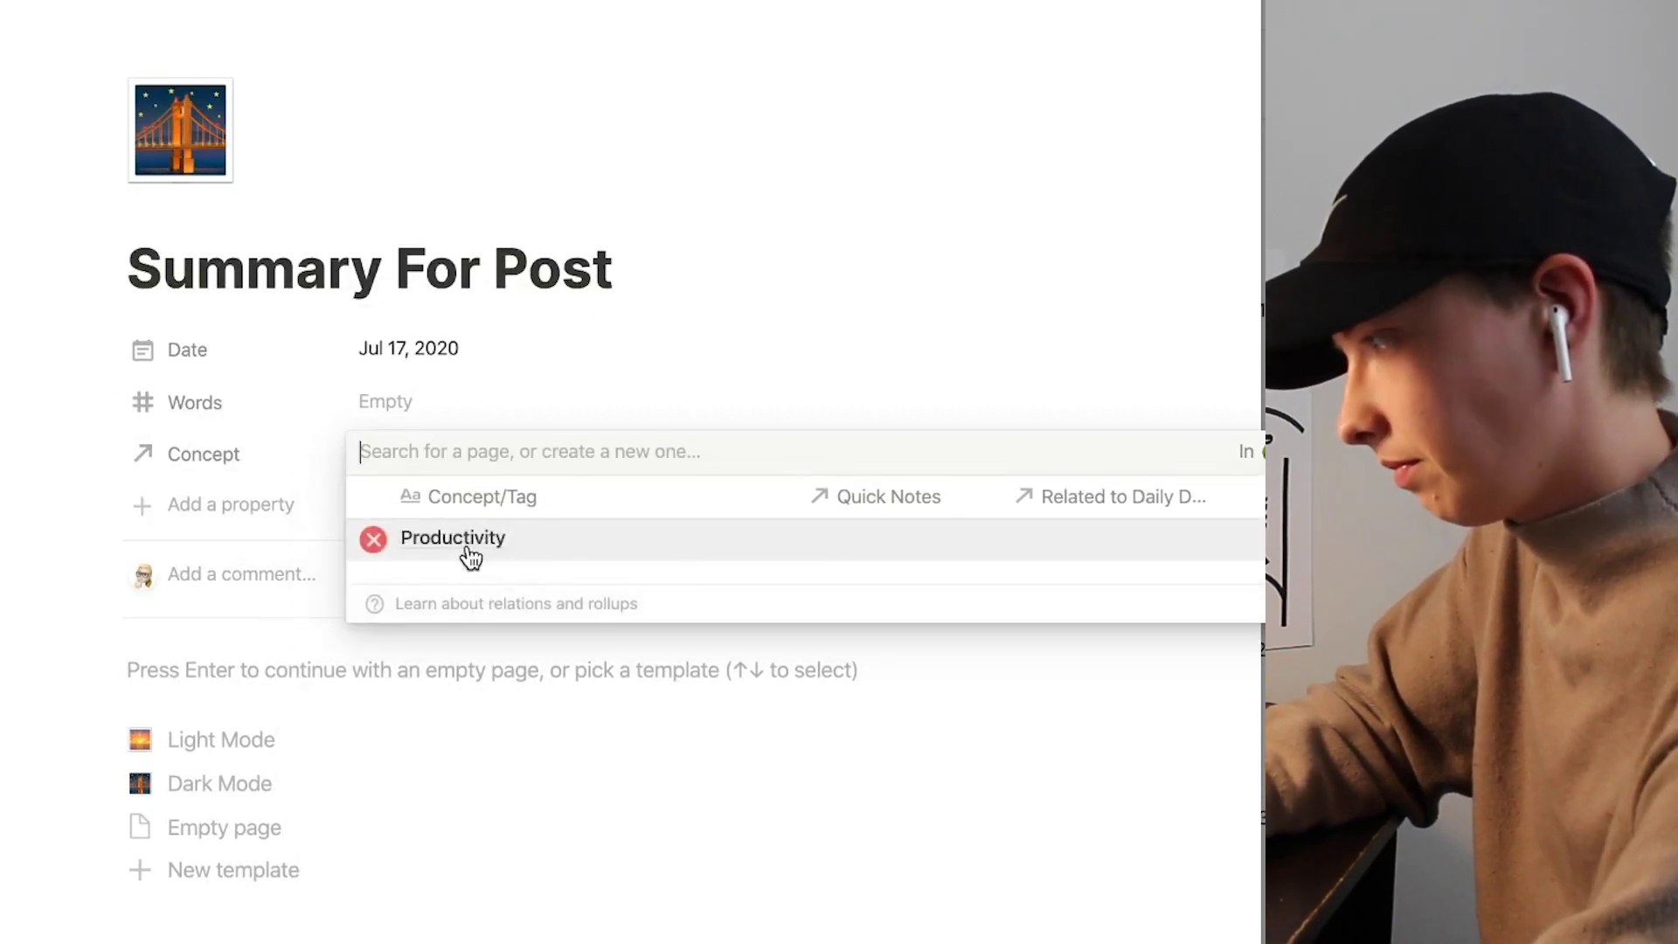
left_click(183, 504)
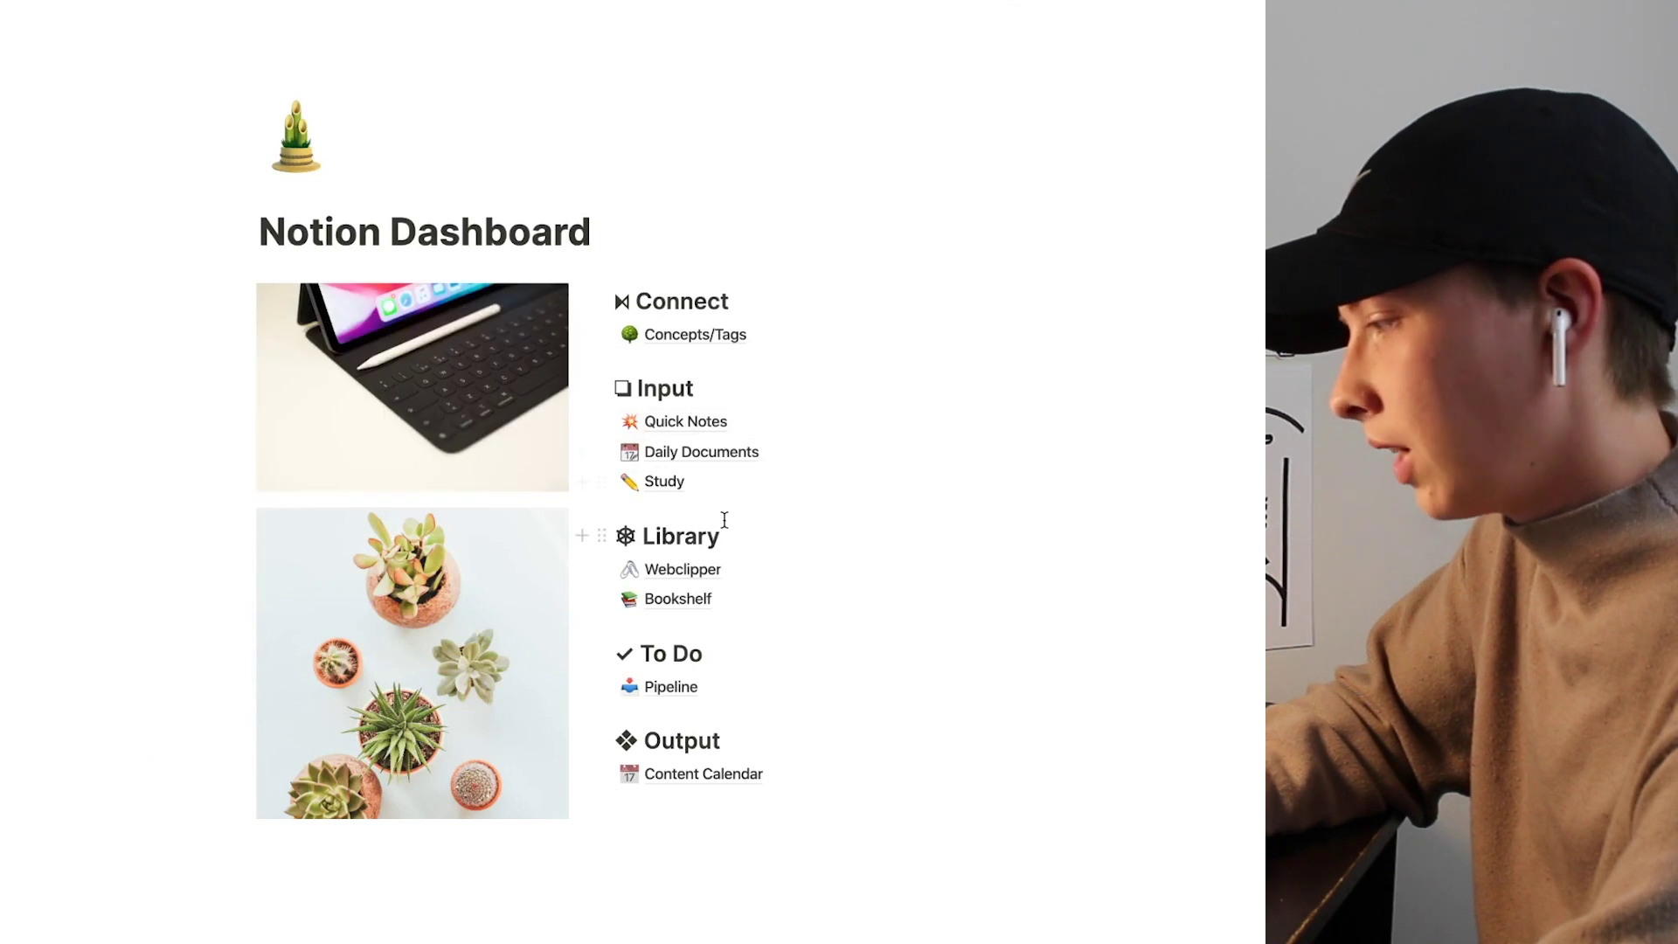
Step: Open the Study board and Lesson 1, check its Subject options keeping Subject 1, then reopen it
scroll(725, 520, "down", 4)
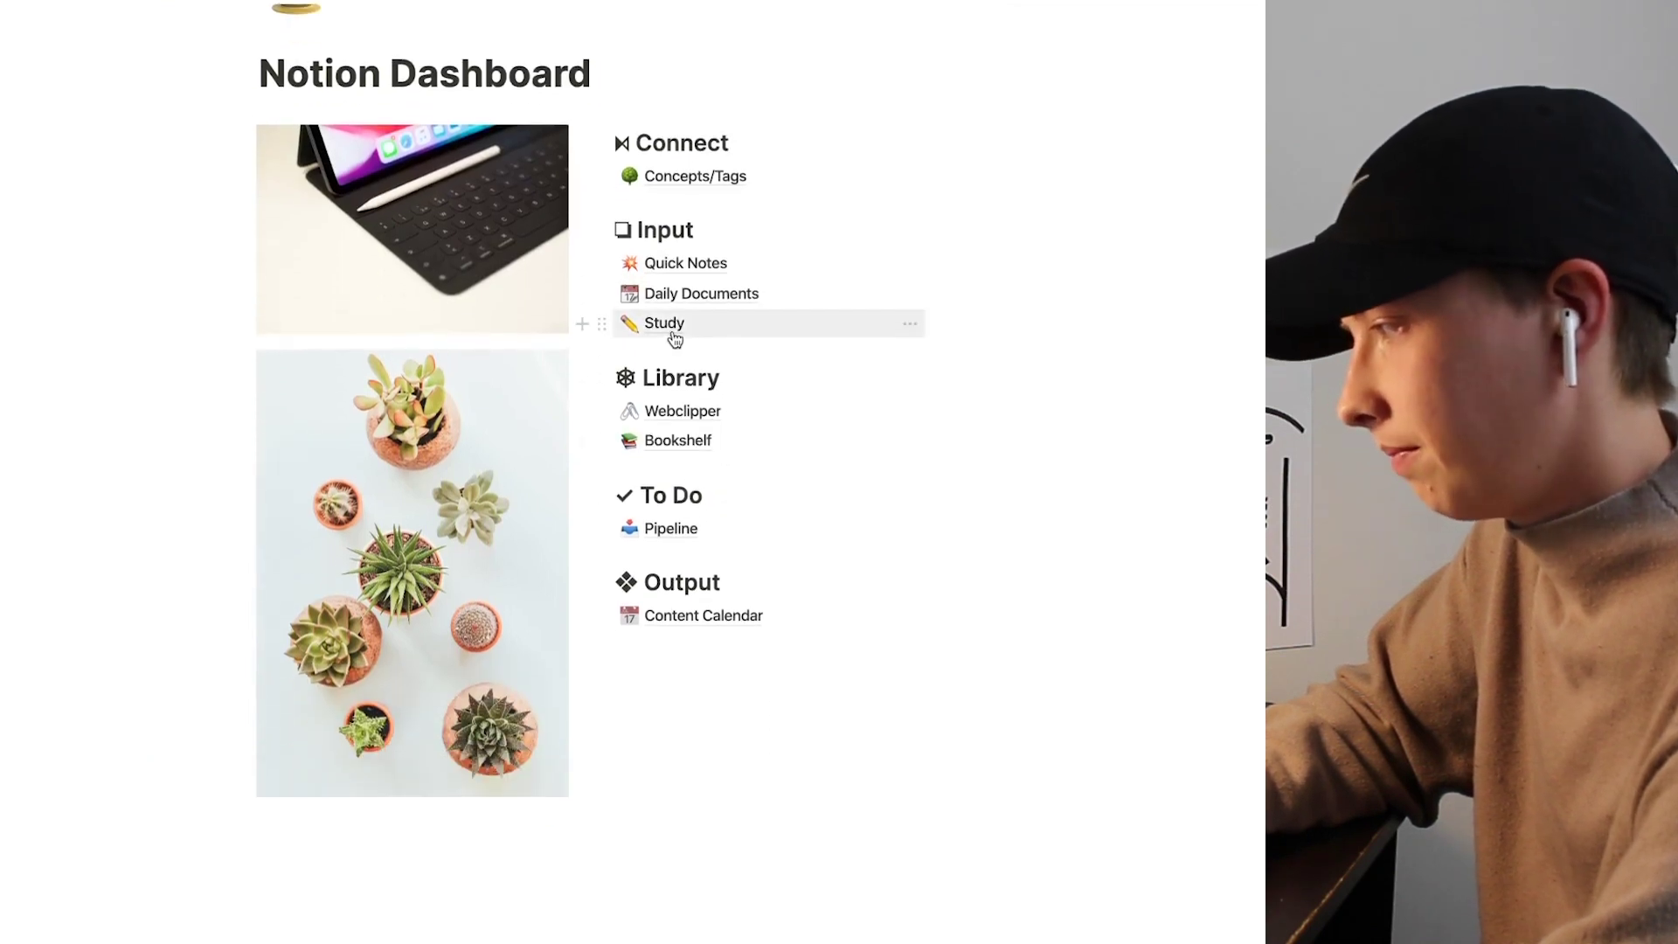
left_click(673, 332)
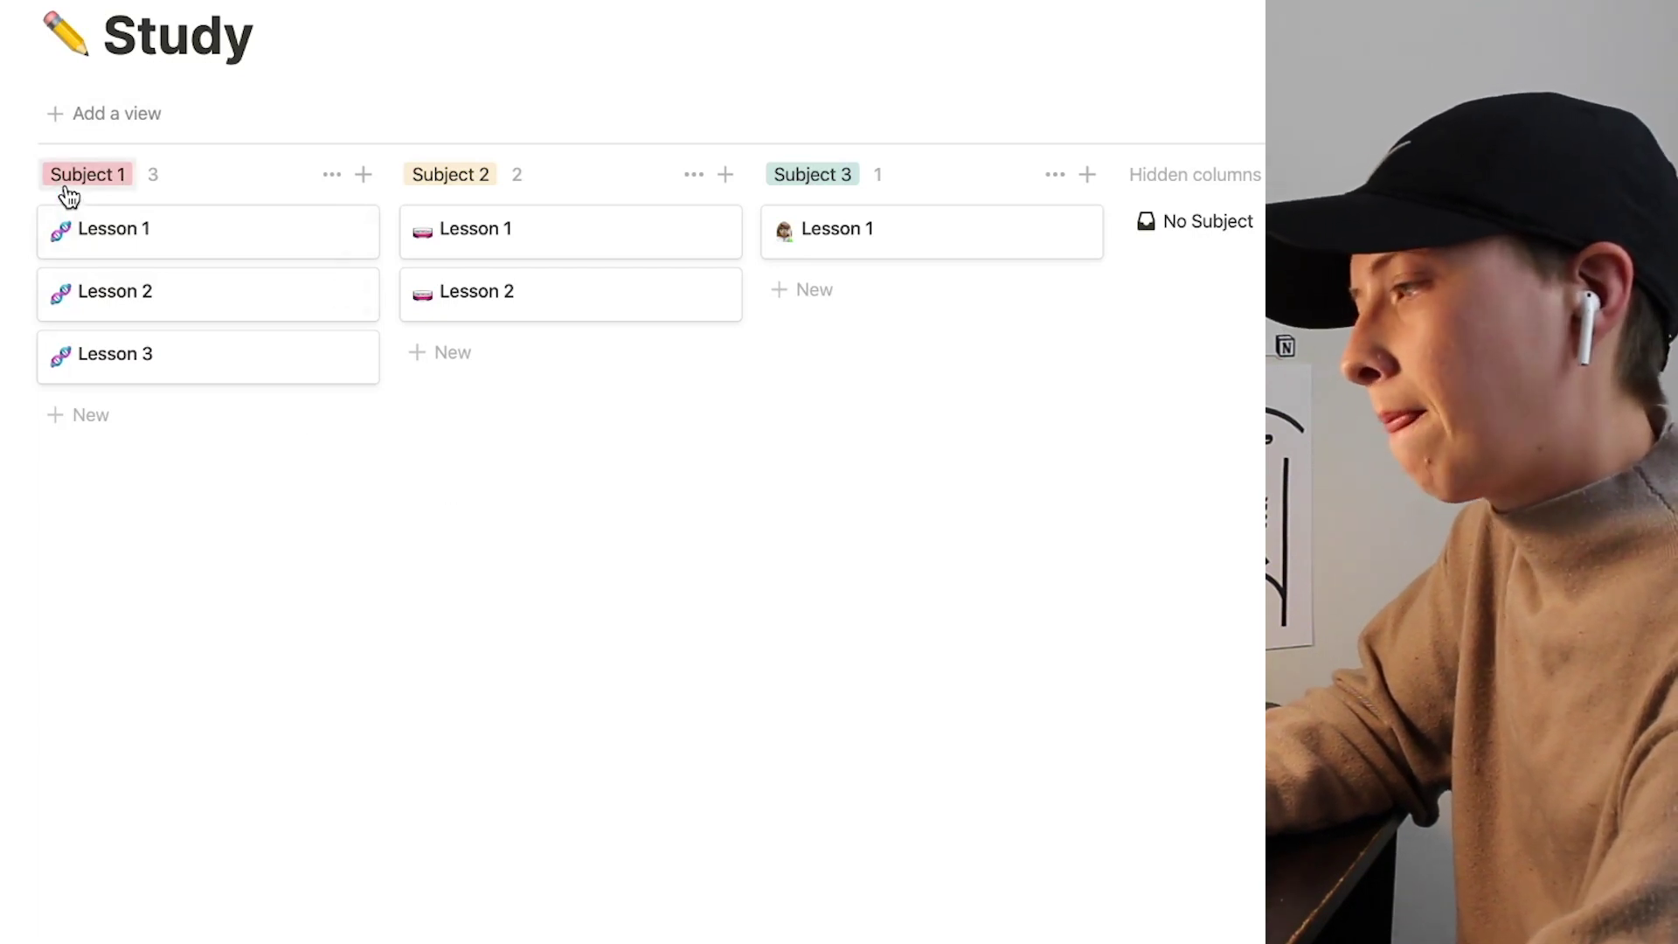
left_click(98, 238)
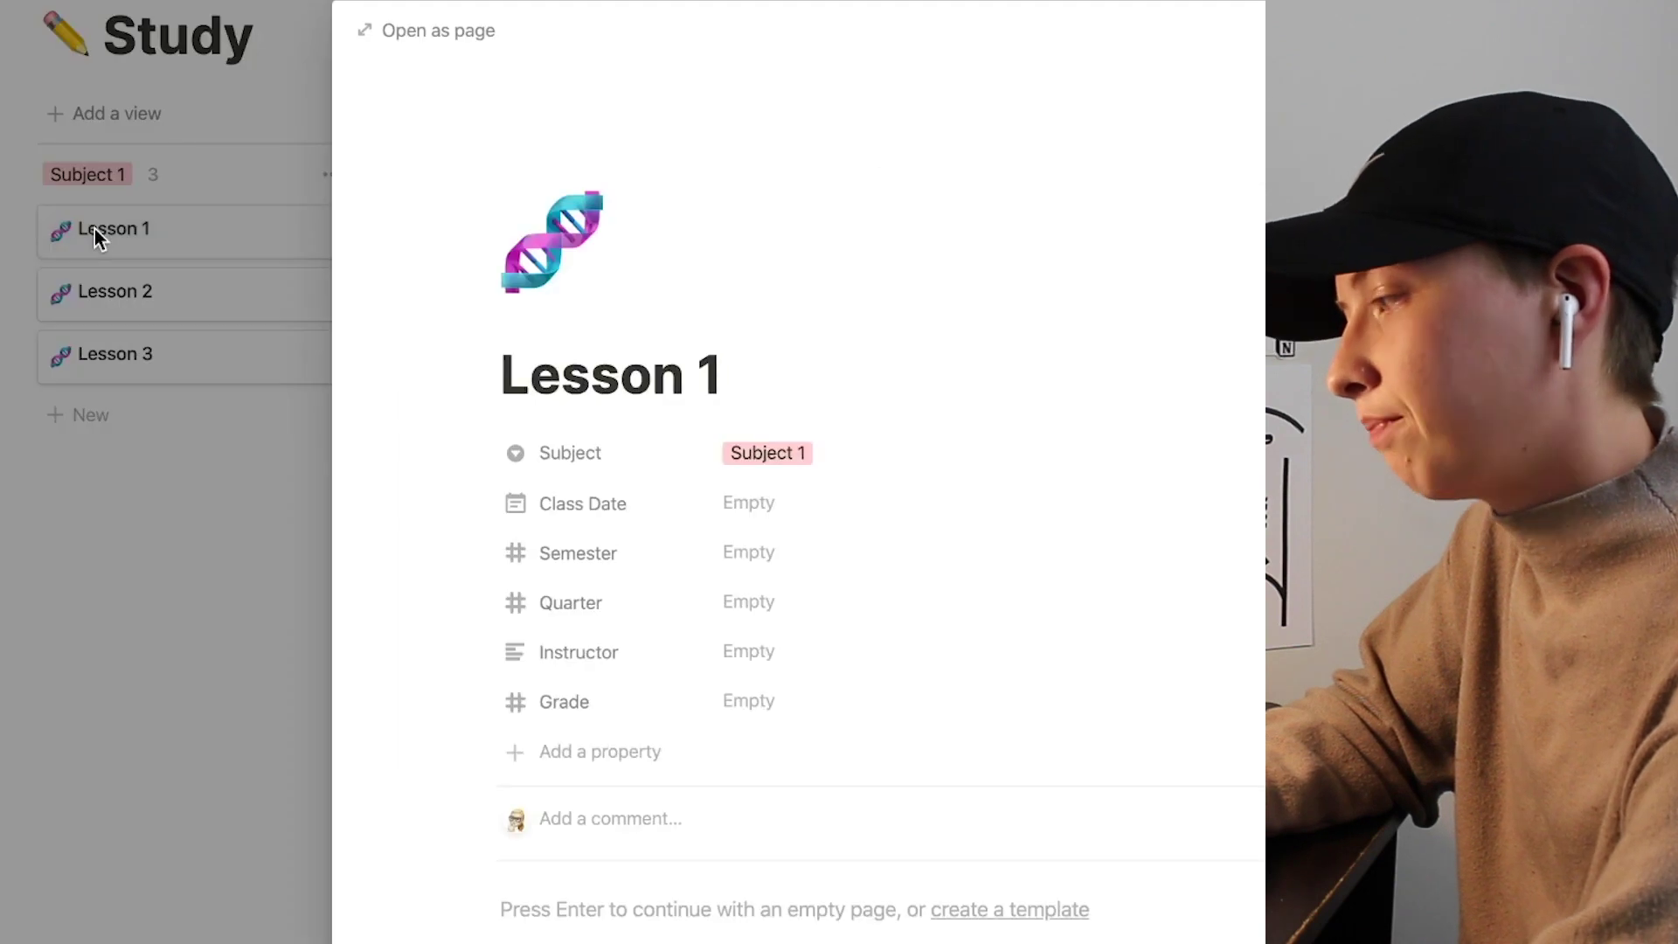
left_click(800, 456)
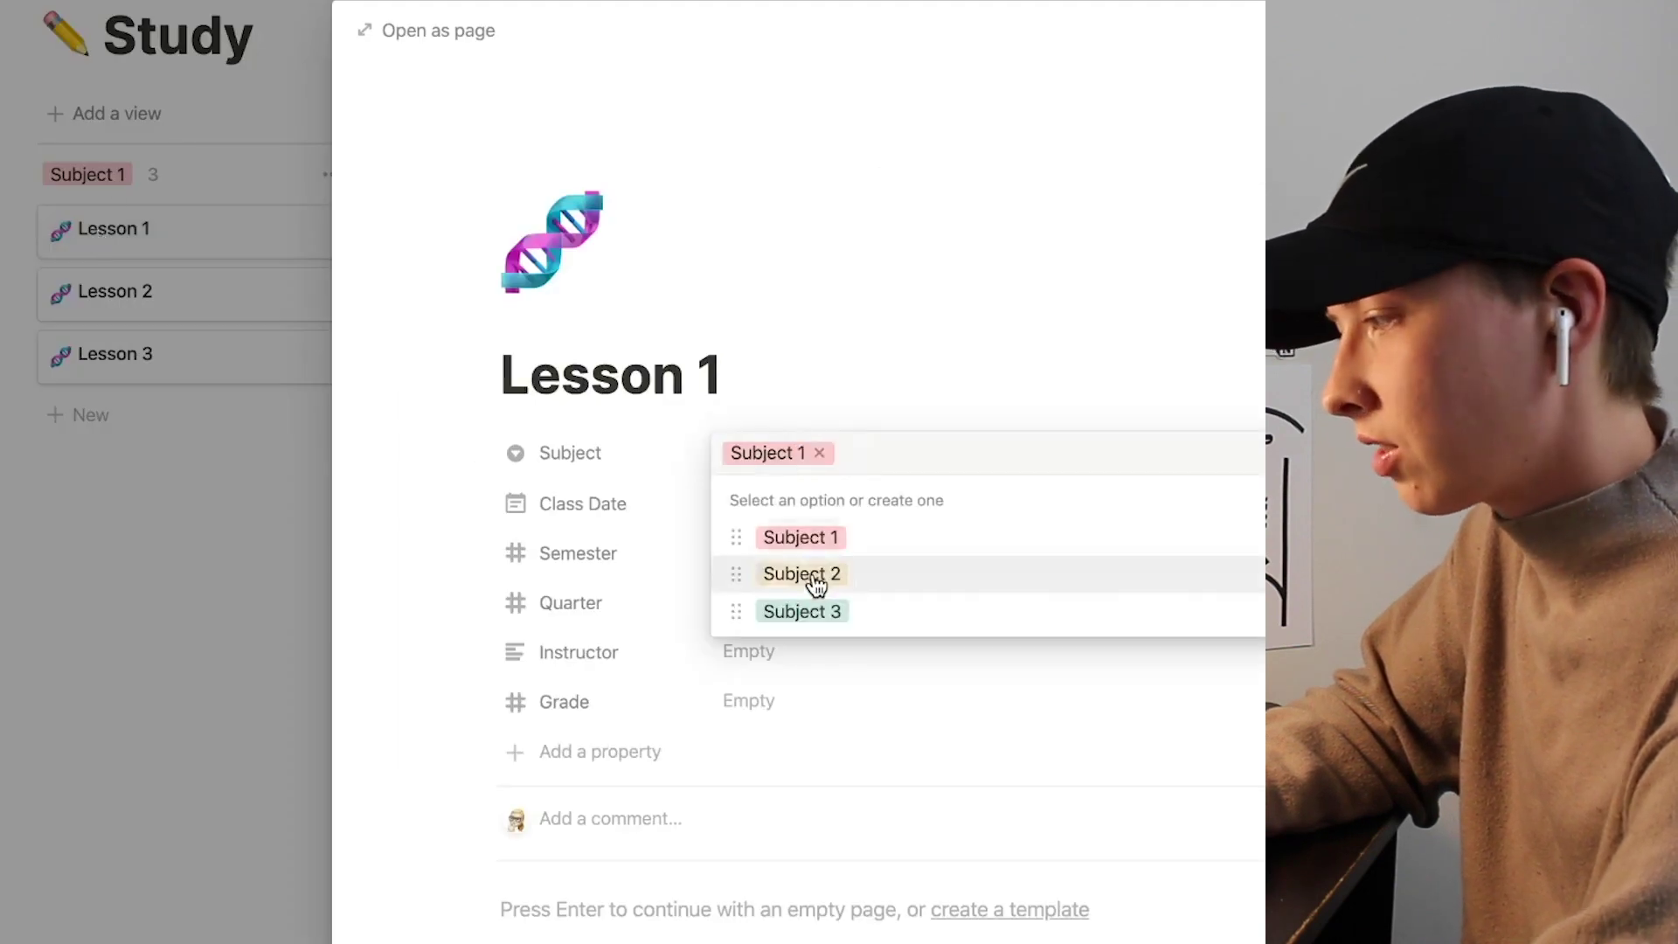
left_click(400, 460)
left_click(166, 413)
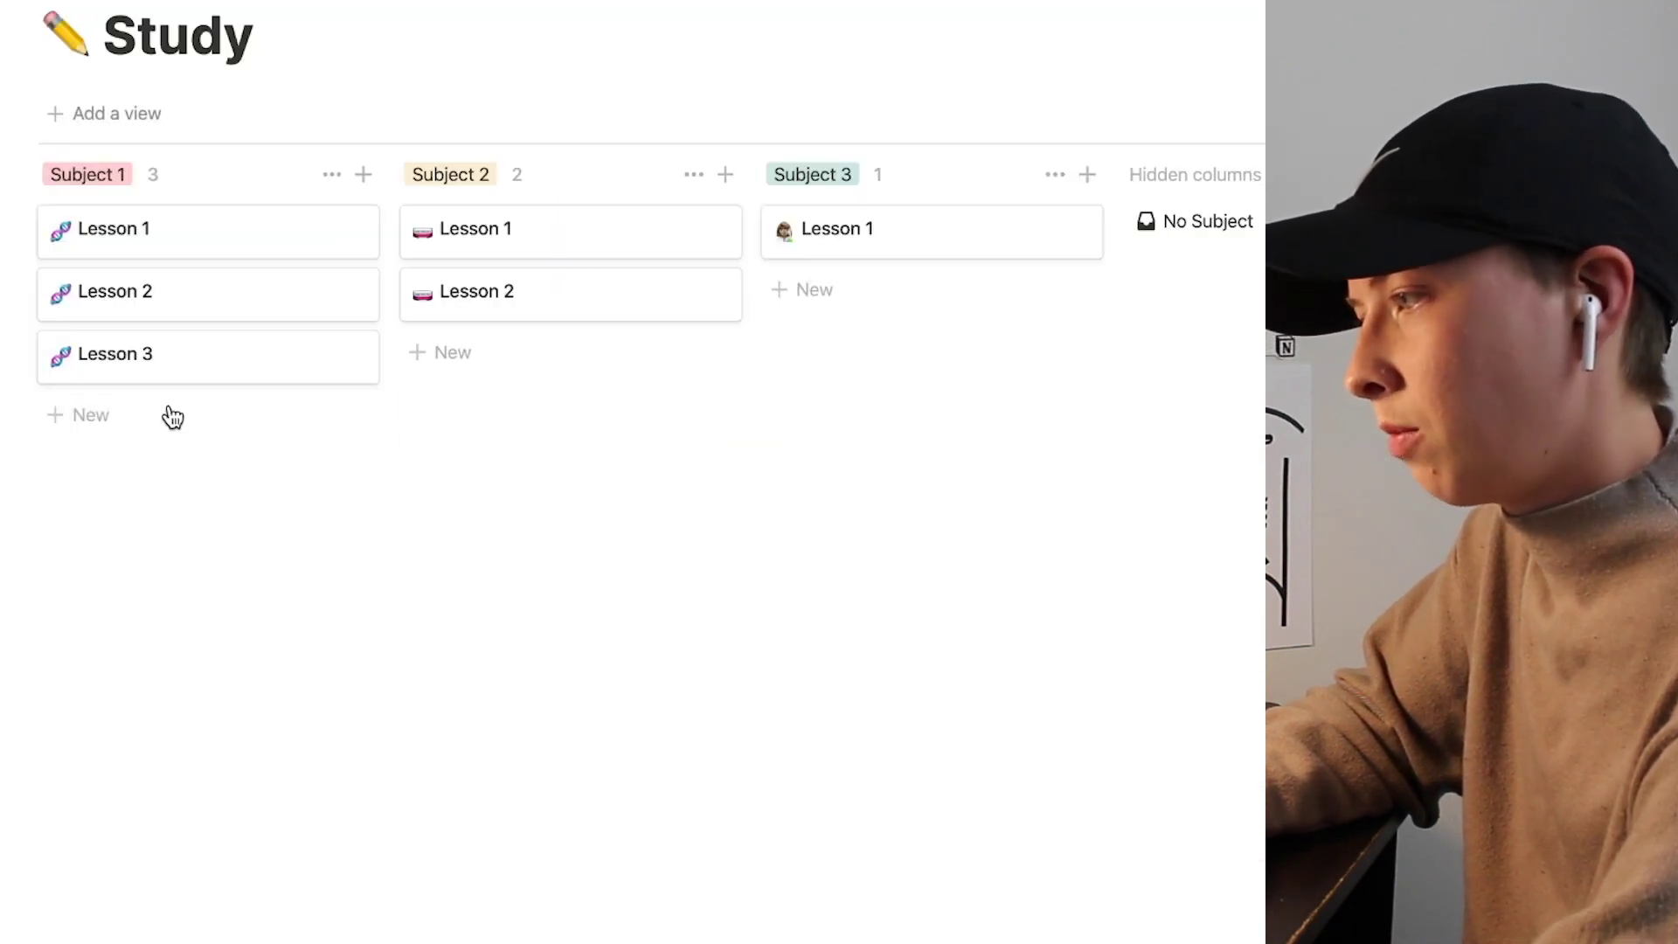
left_click(200, 238)
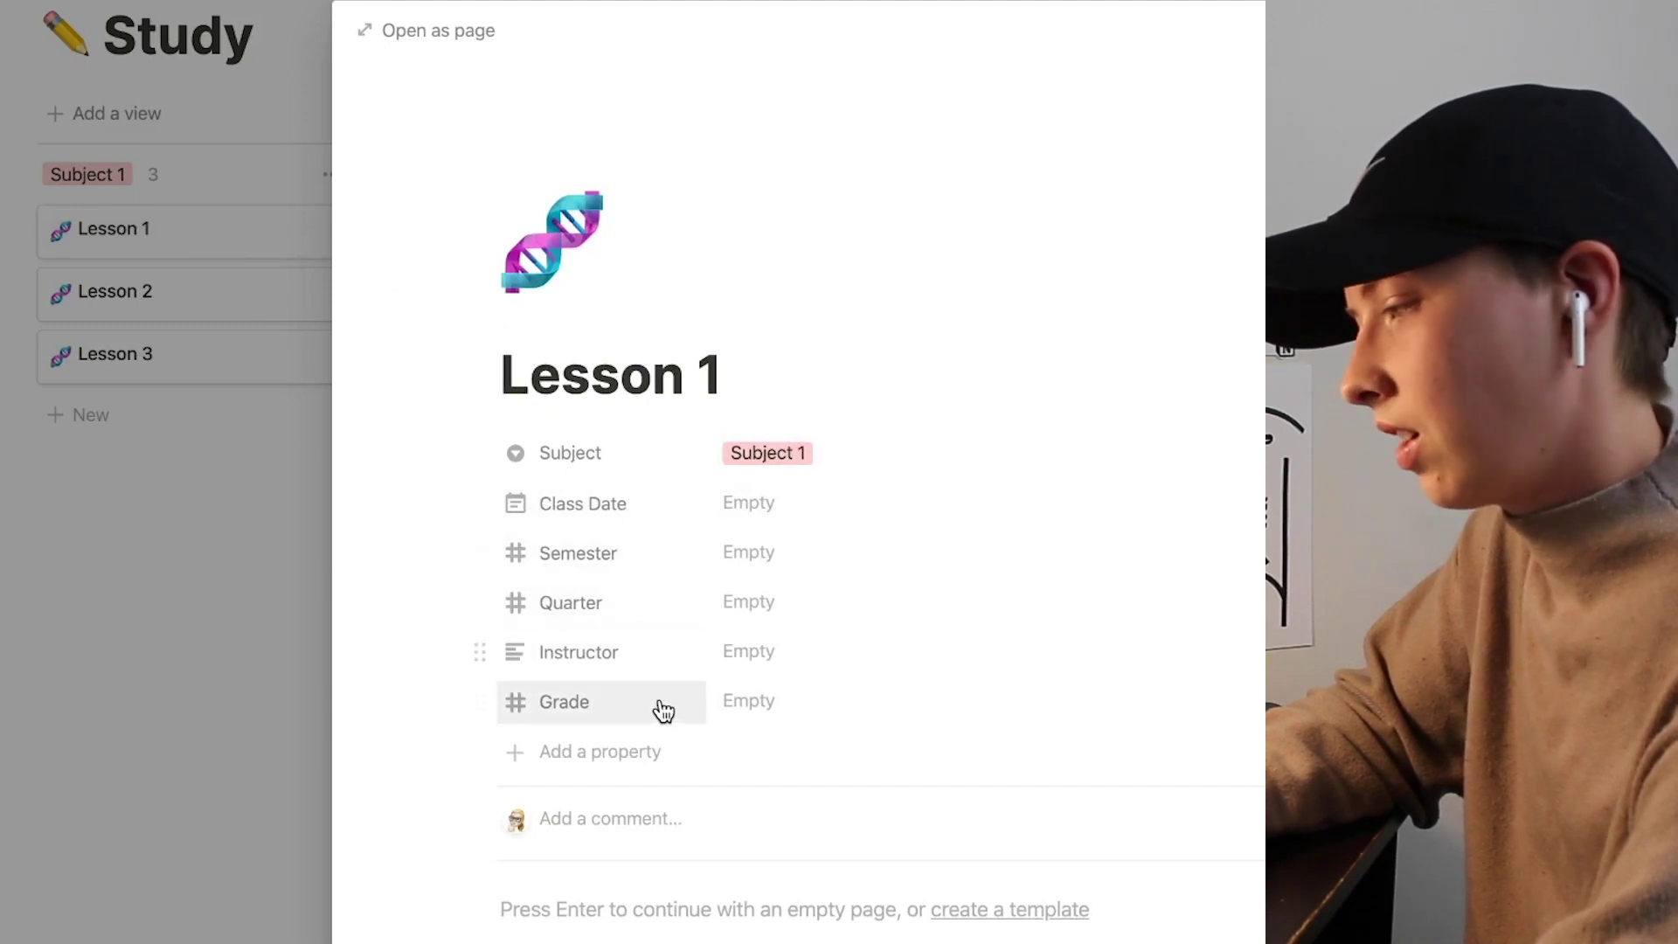
Step: Set Lesson 1's Grade to 86 and format it as a percentage
left_click(831, 712)
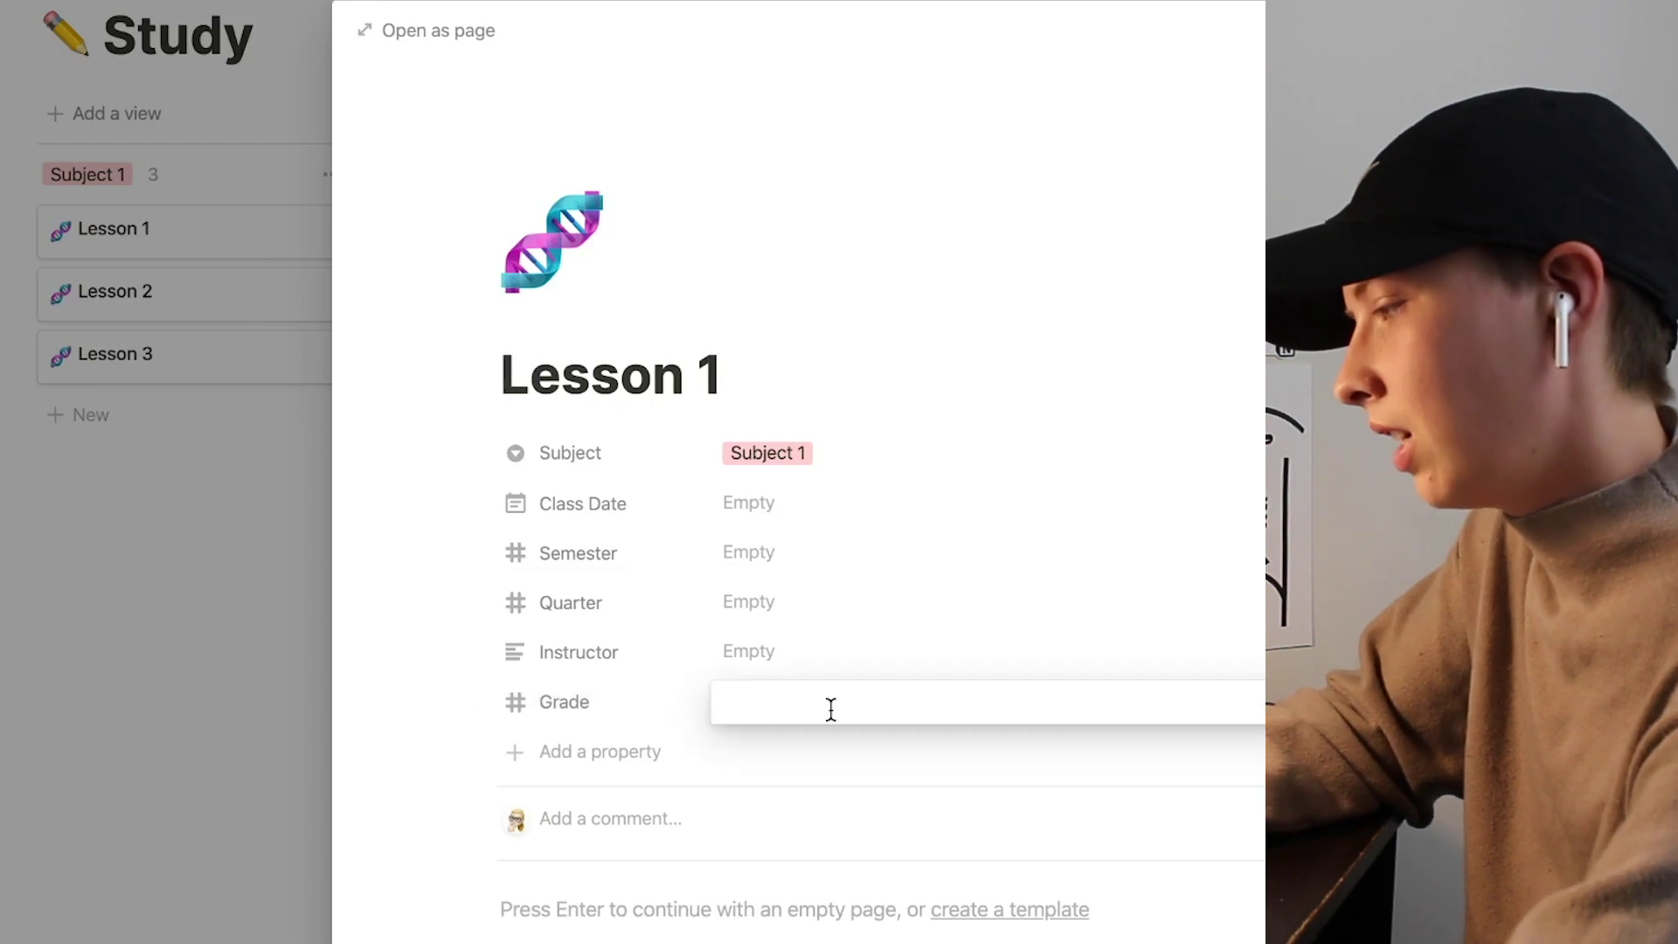
type("86")
key("Return")
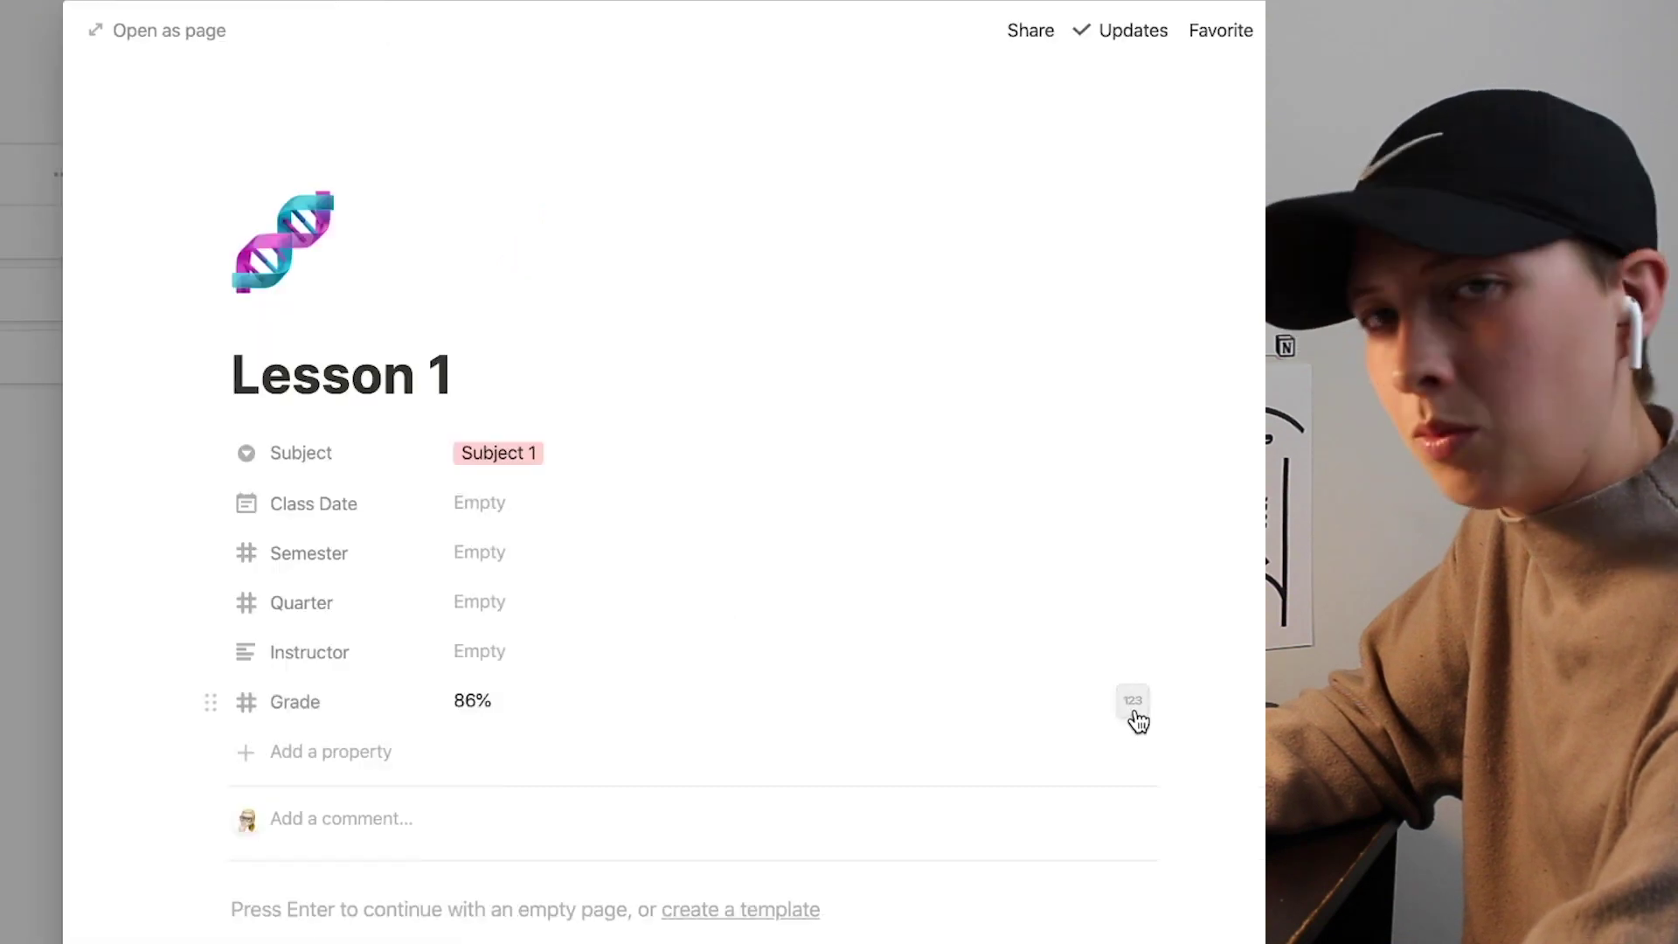
left_click(1135, 710)
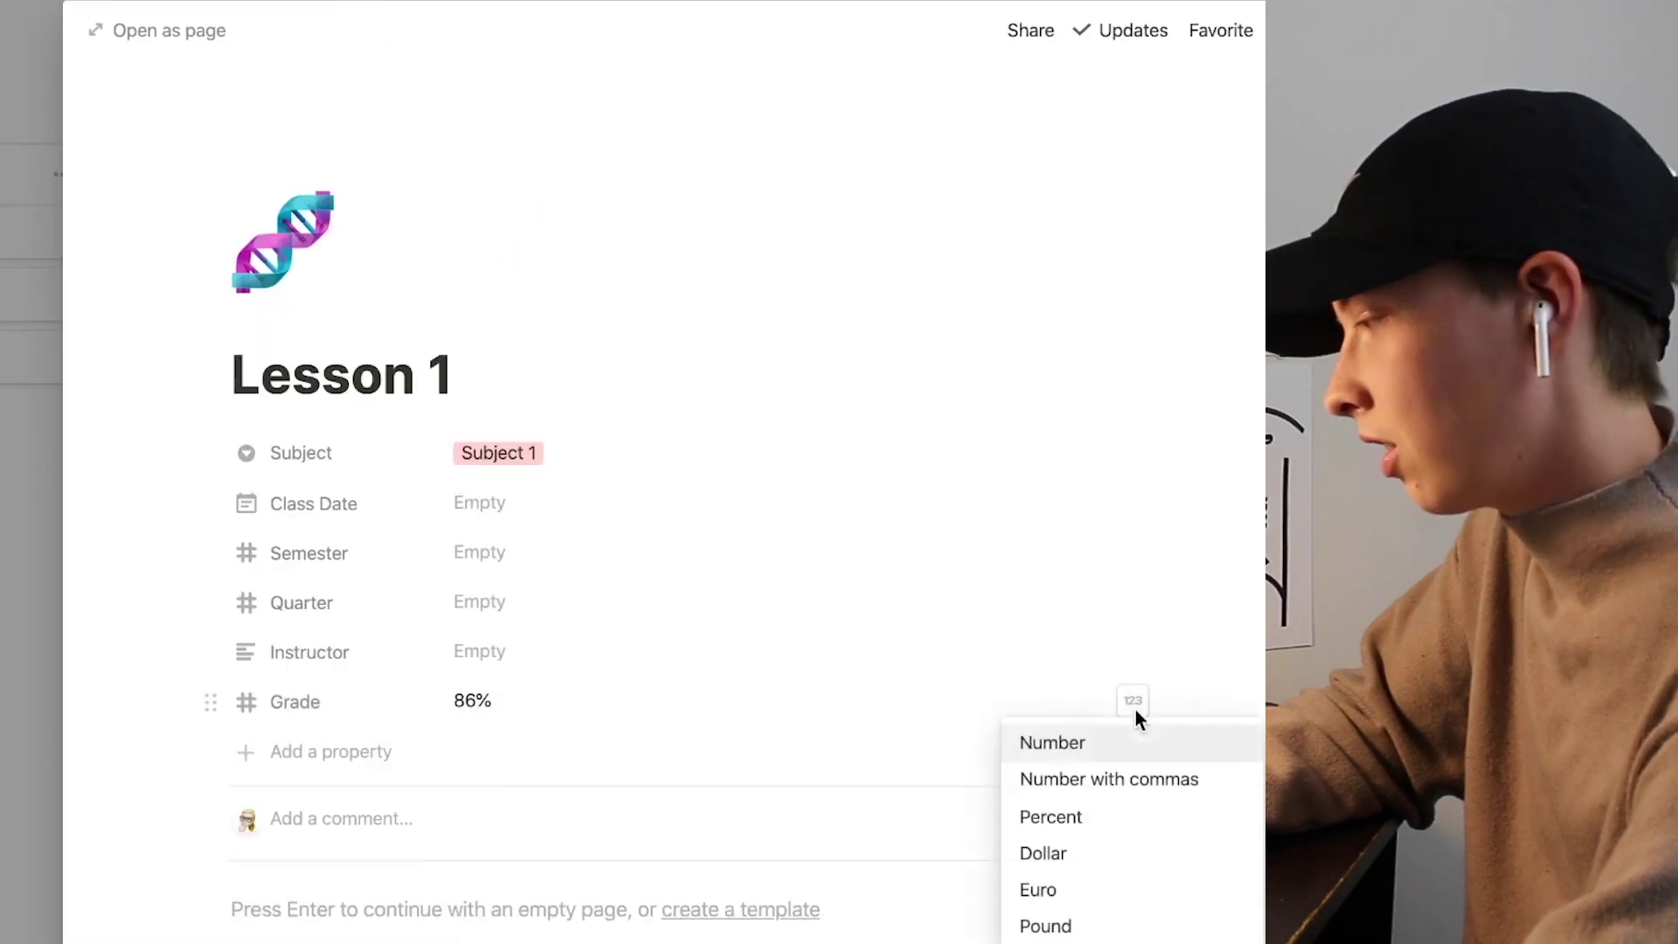
left_click(1105, 808)
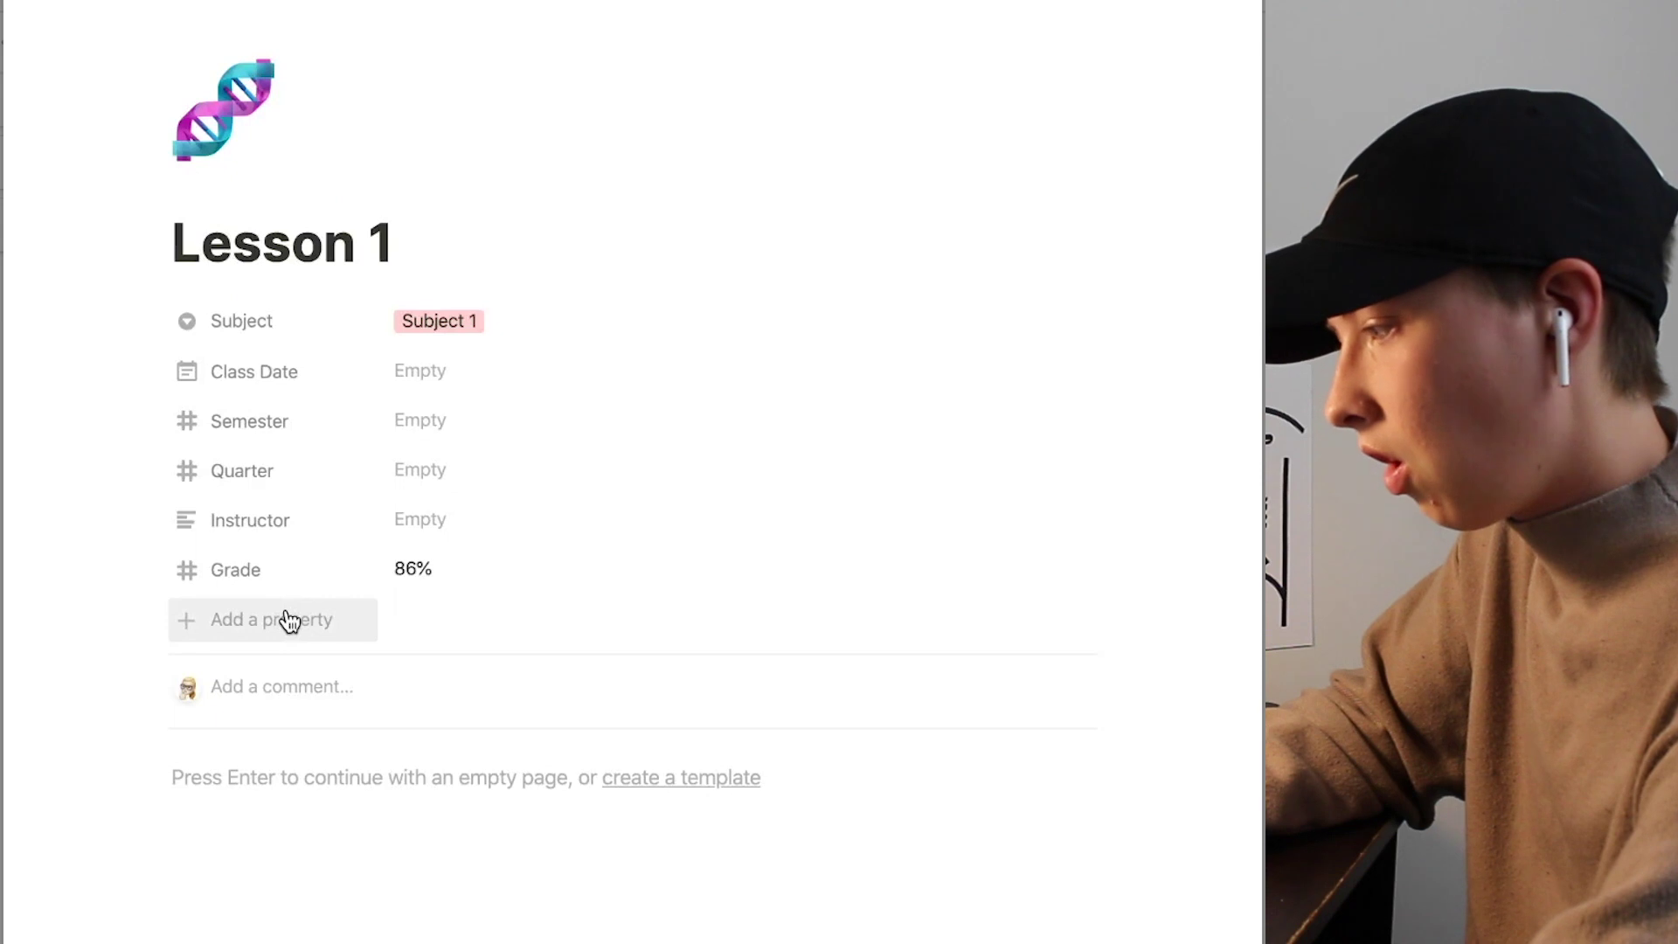
Step: Add a Concept relation to Concepts/Tags and link a new Science page
left_click(340, 749)
type("Cop")
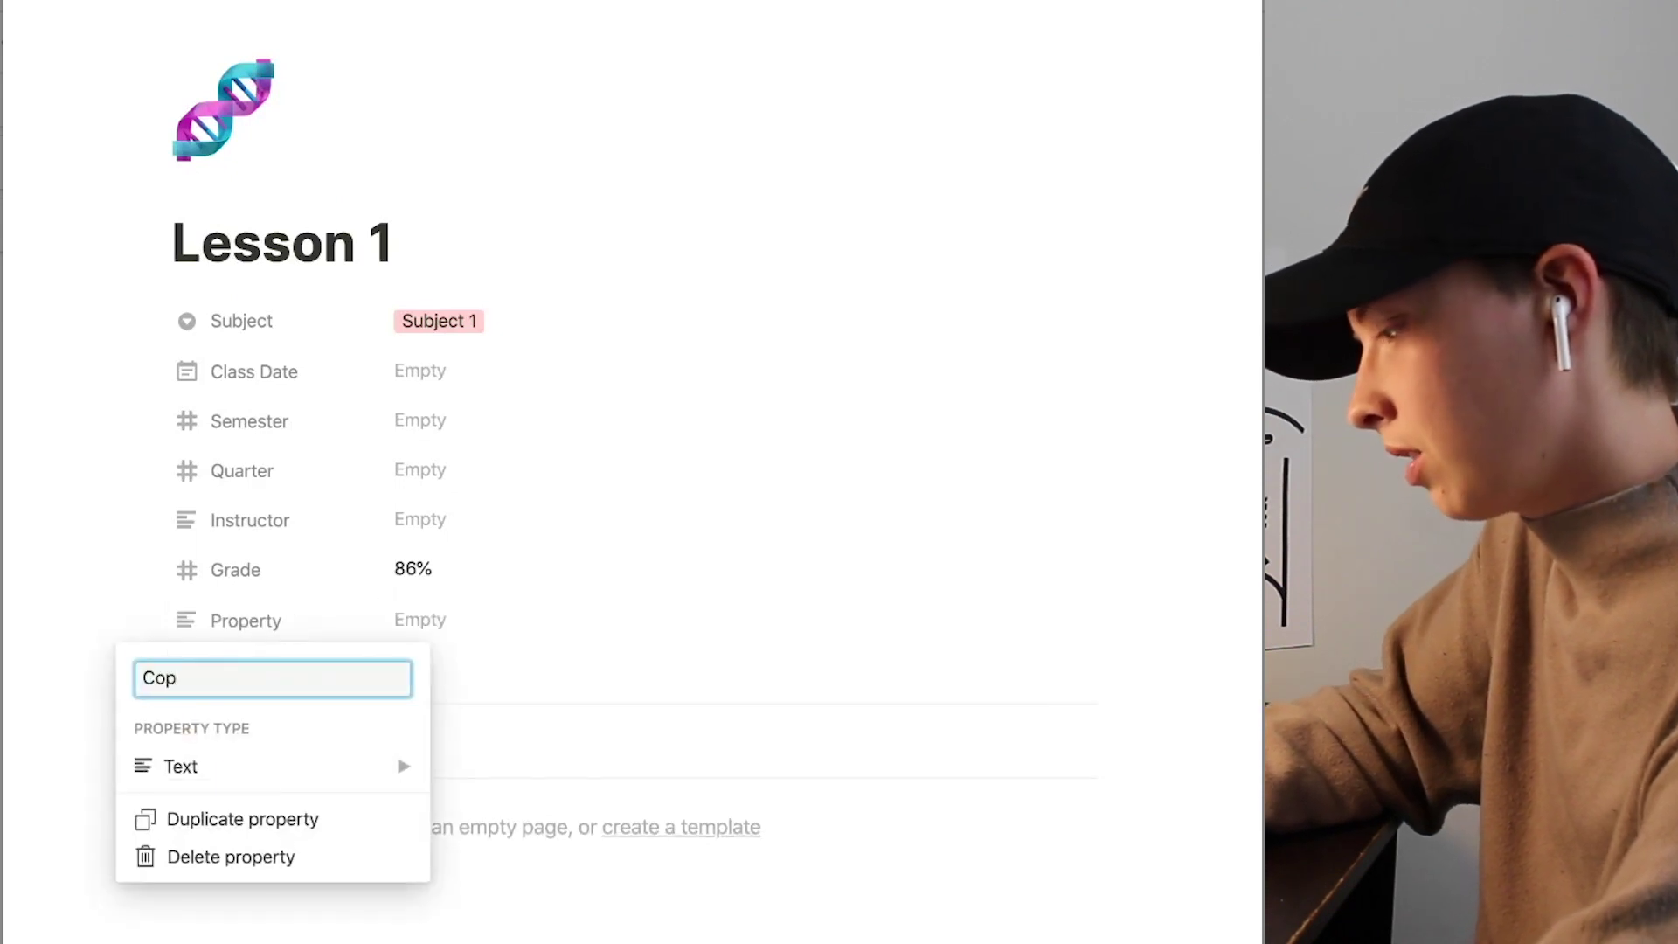
key("BackSpace")
type("ncept")
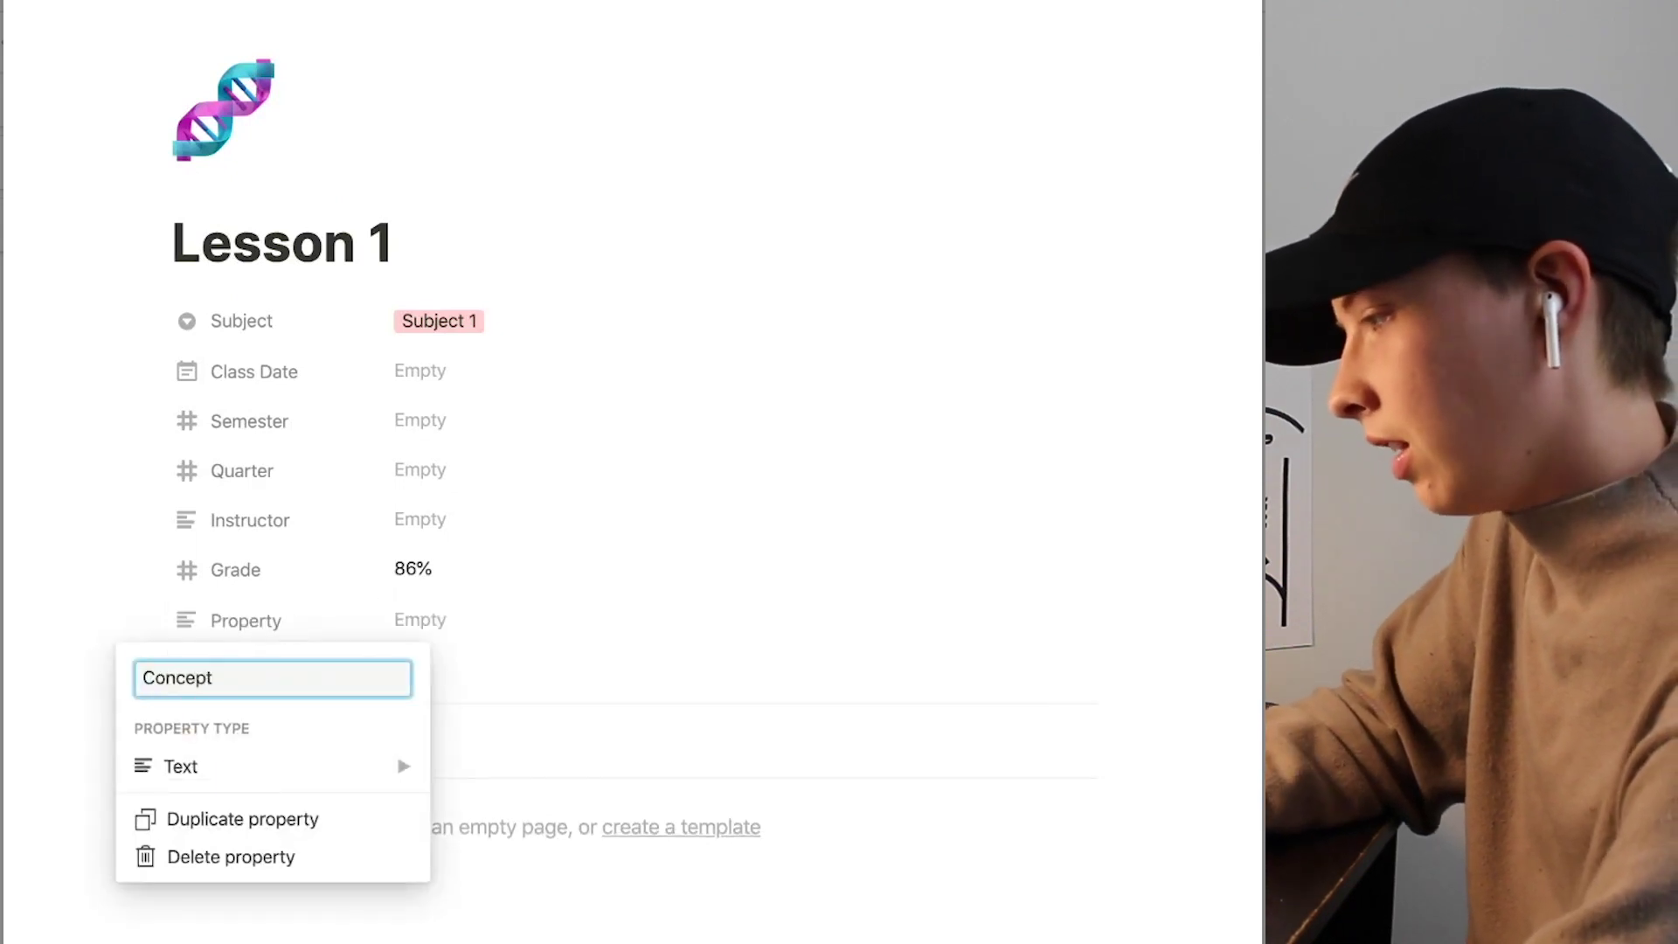
mouse_move(306, 770)
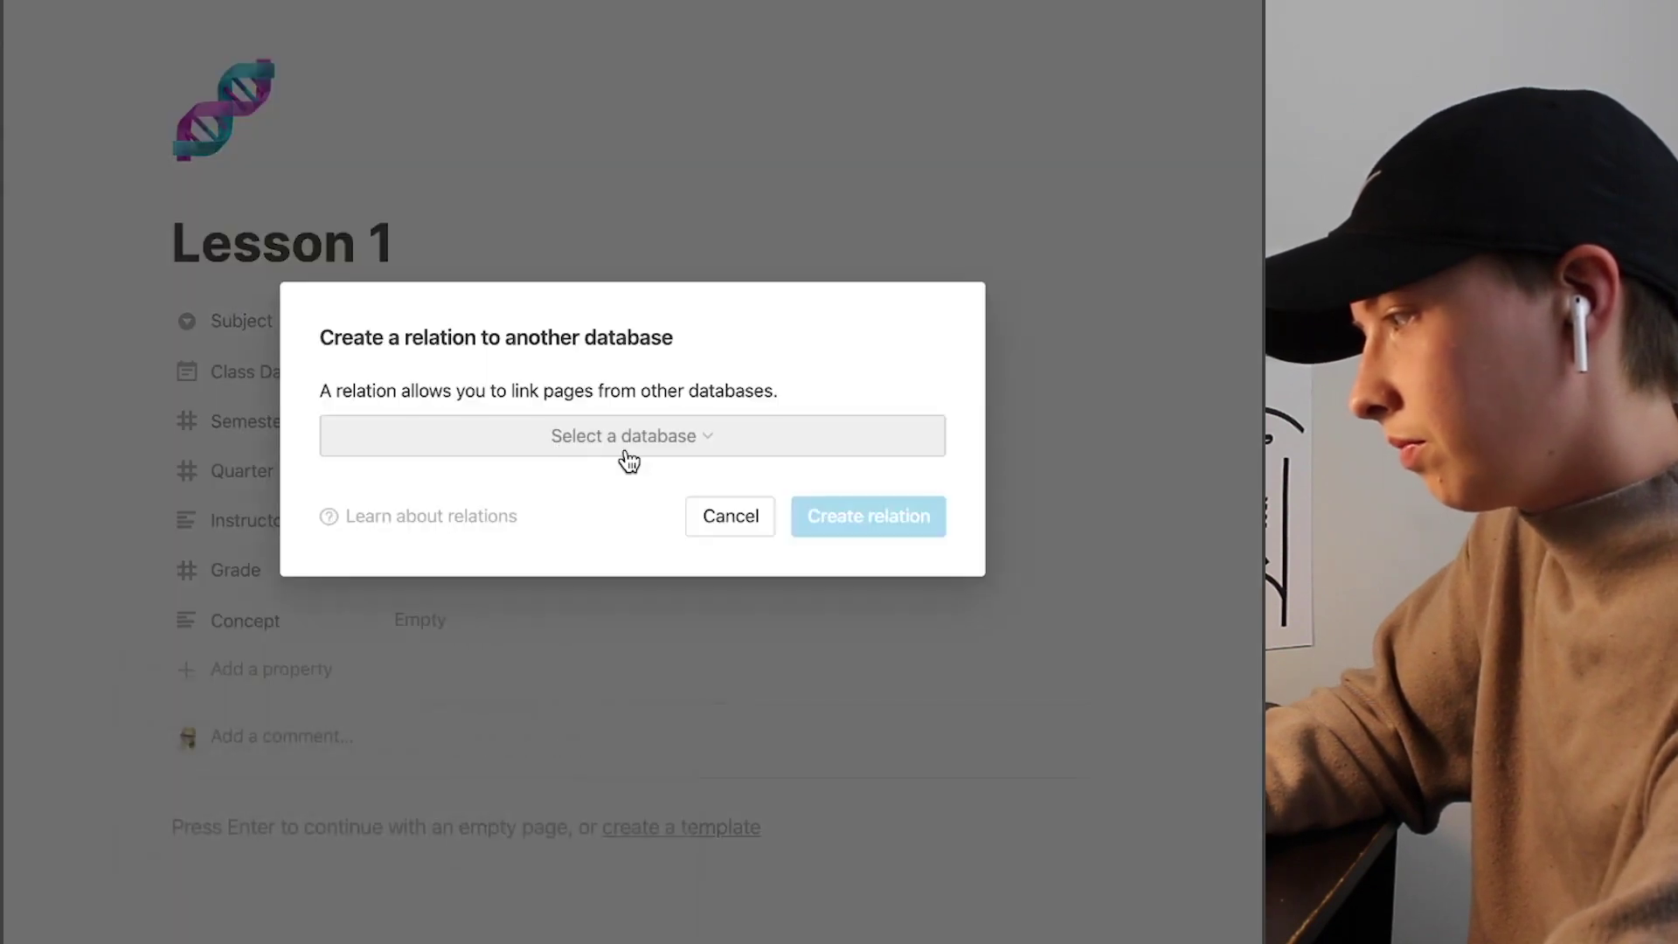
left_click(626, 434)
type("Concepts")
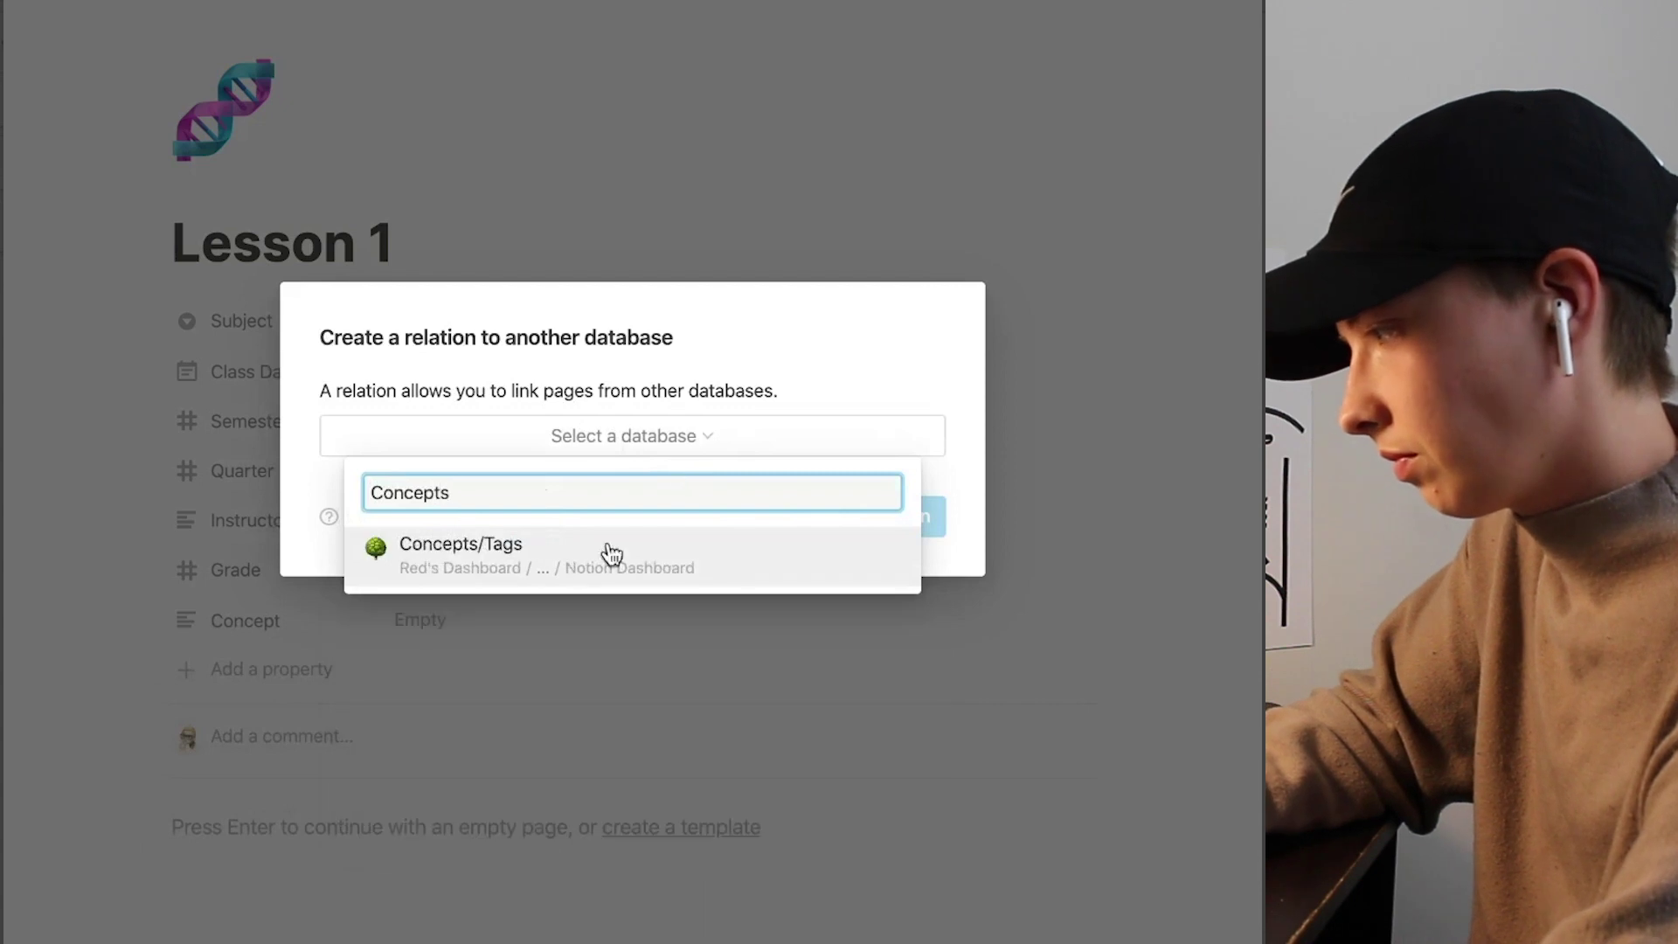
left_click(606, 552)
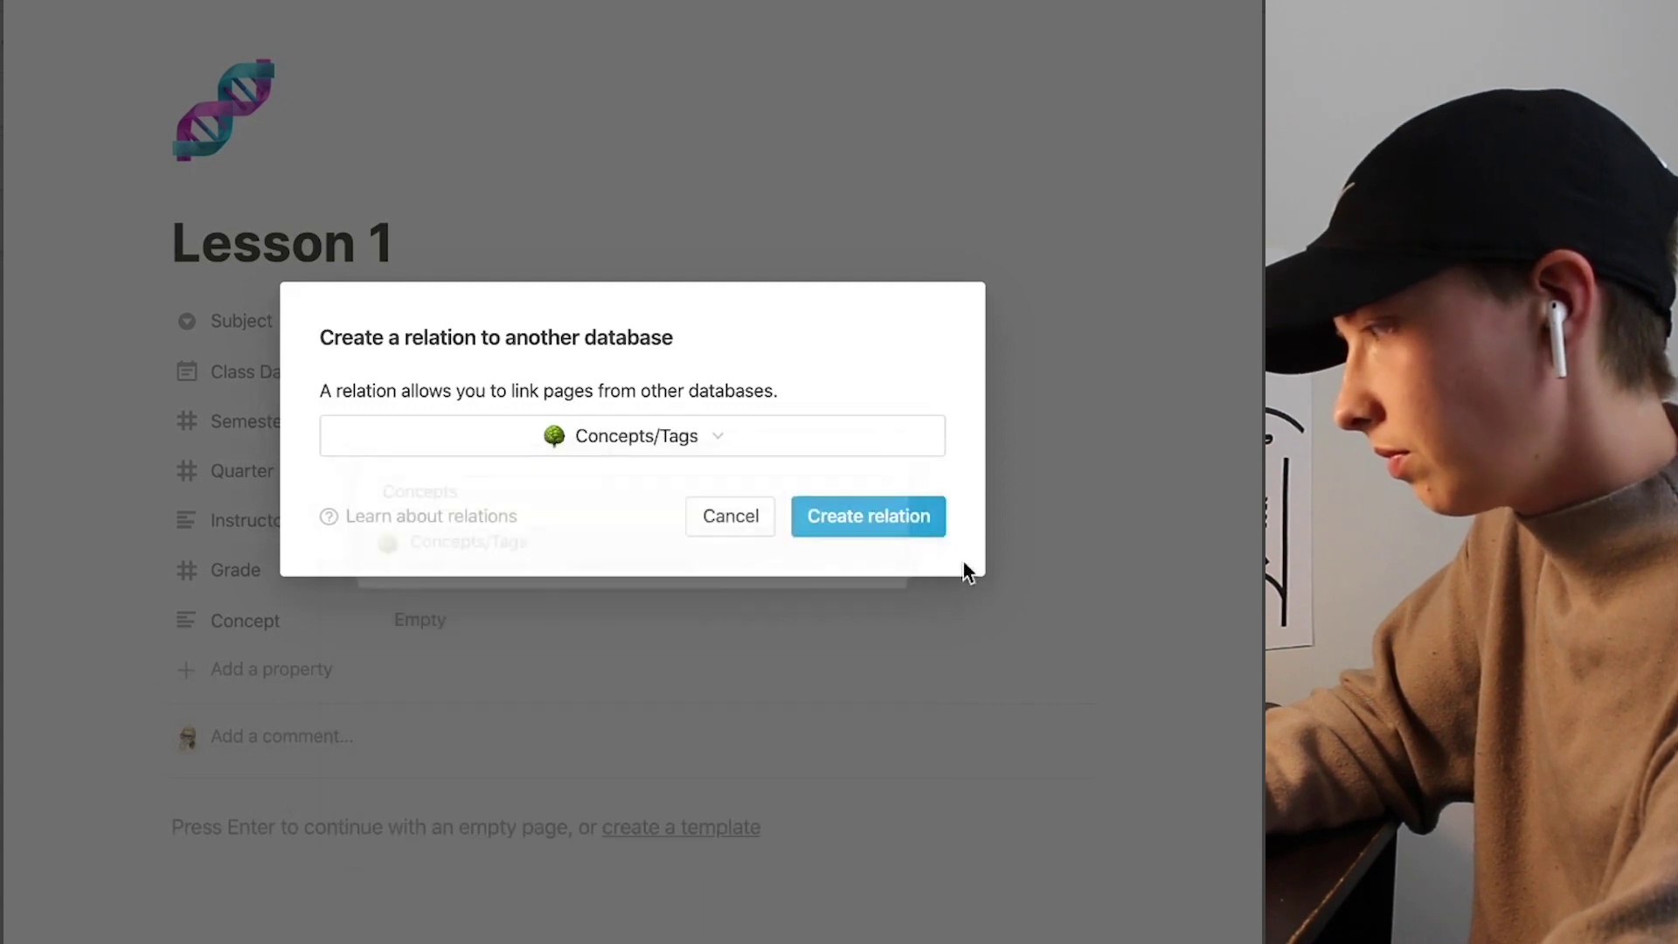
left_click(911, 503)
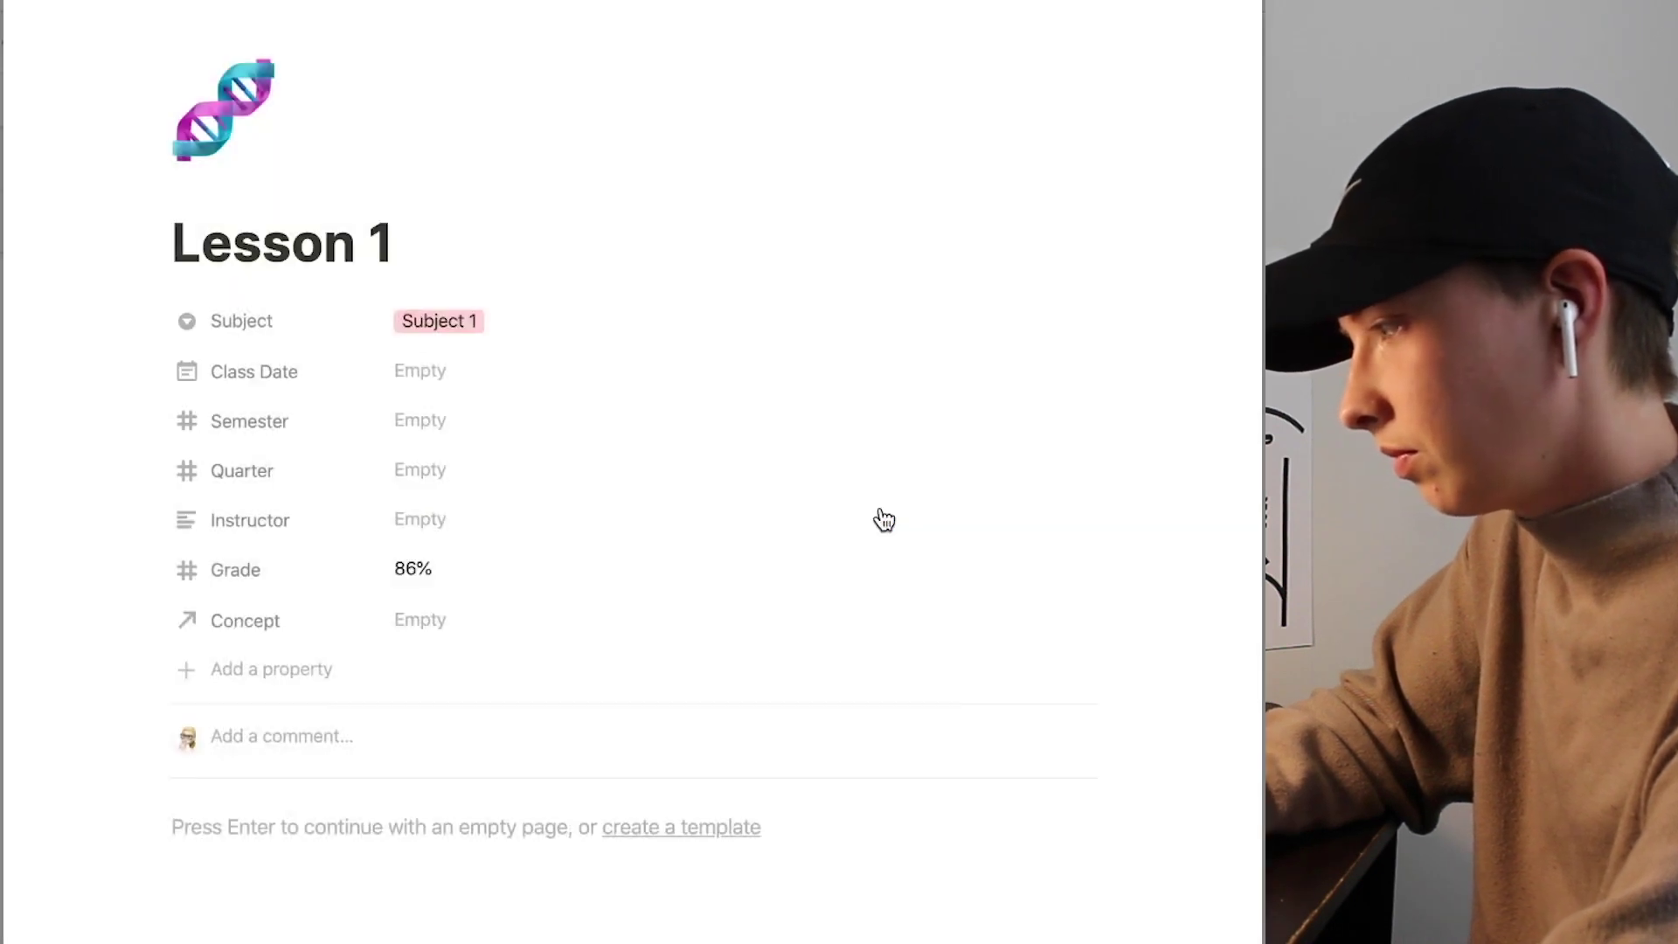
type("Science")
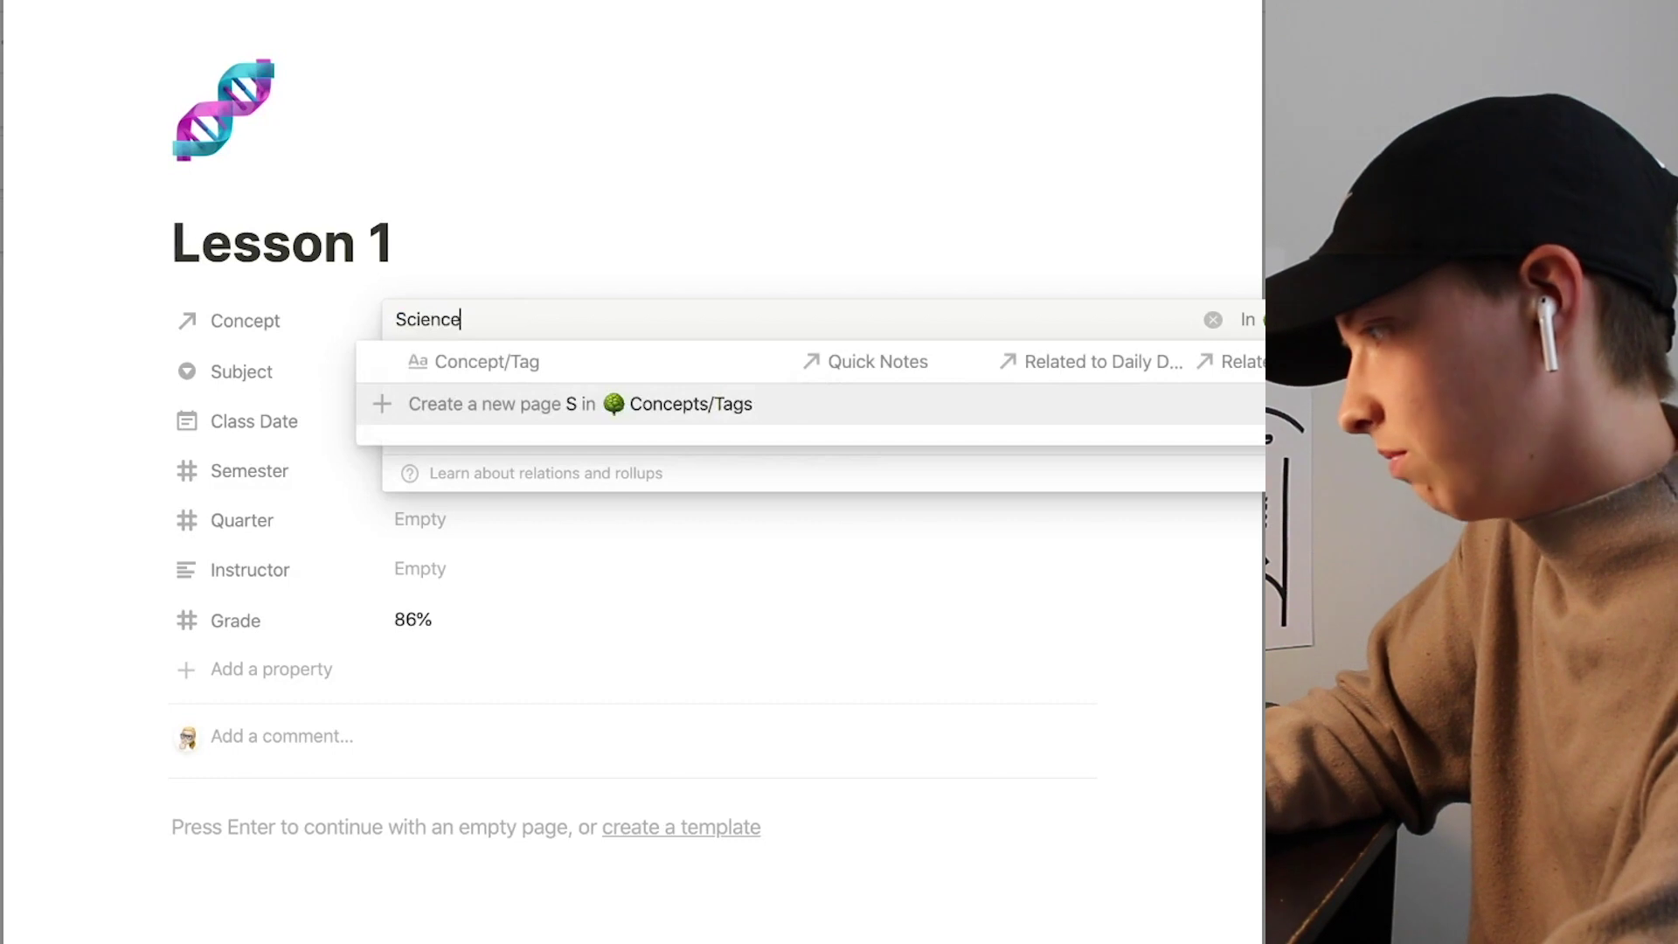
left_click(447, 409)
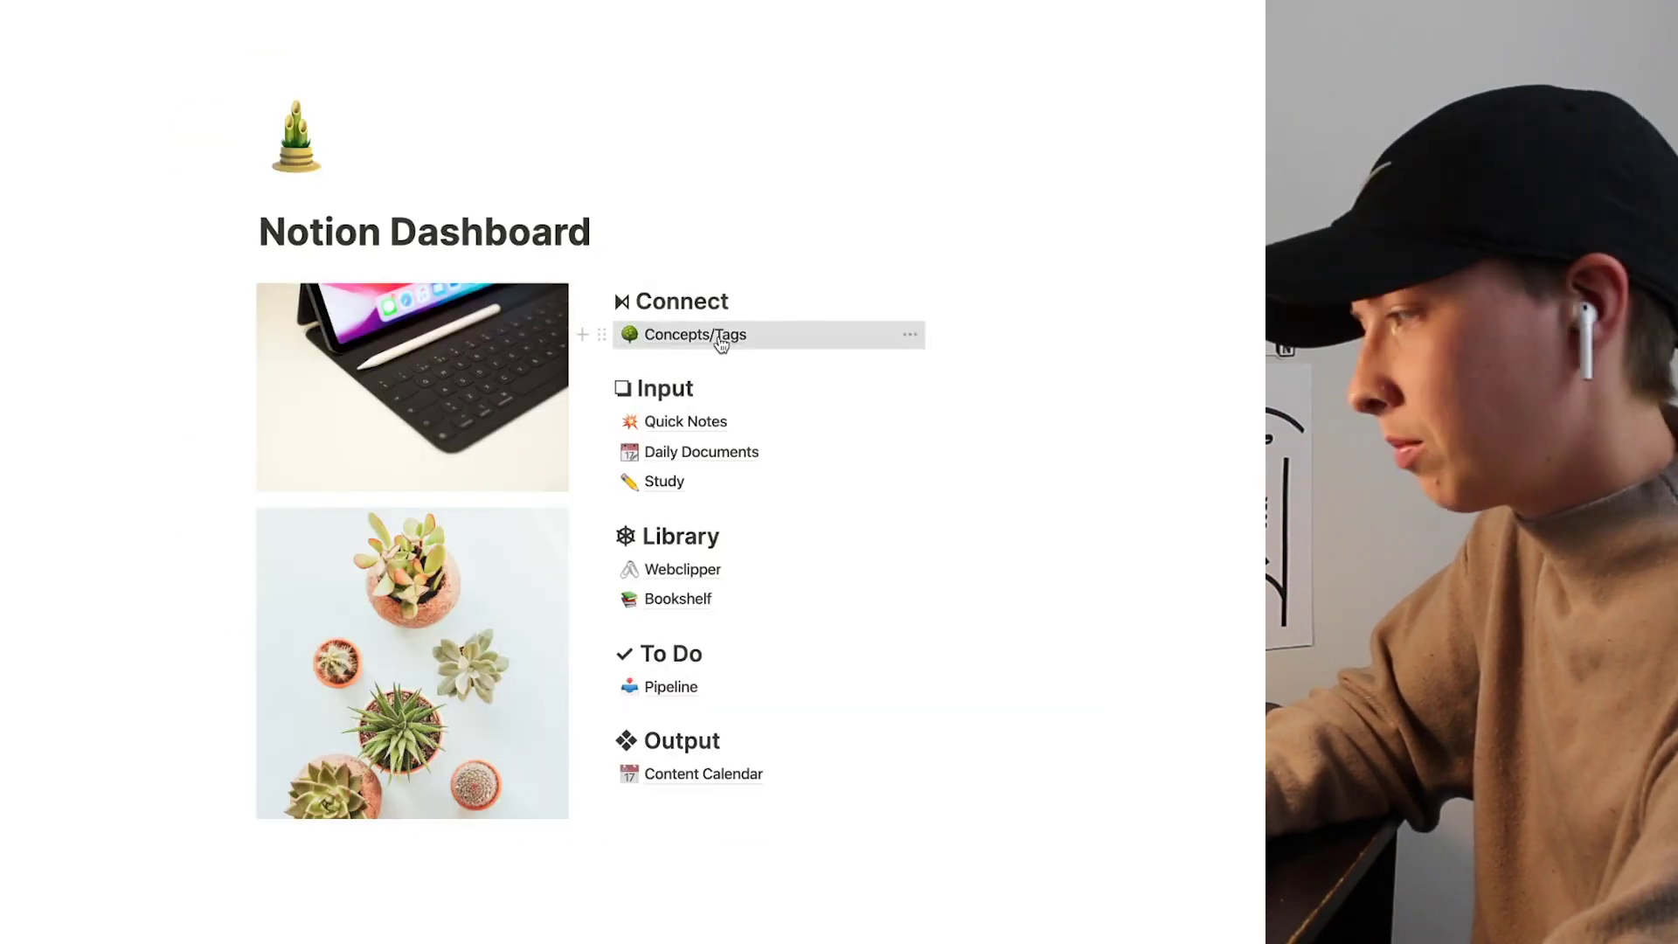
Step: Open Concepts/Tags and rename its two relation columns to Daily Documents and Study
left_click(718, 337)
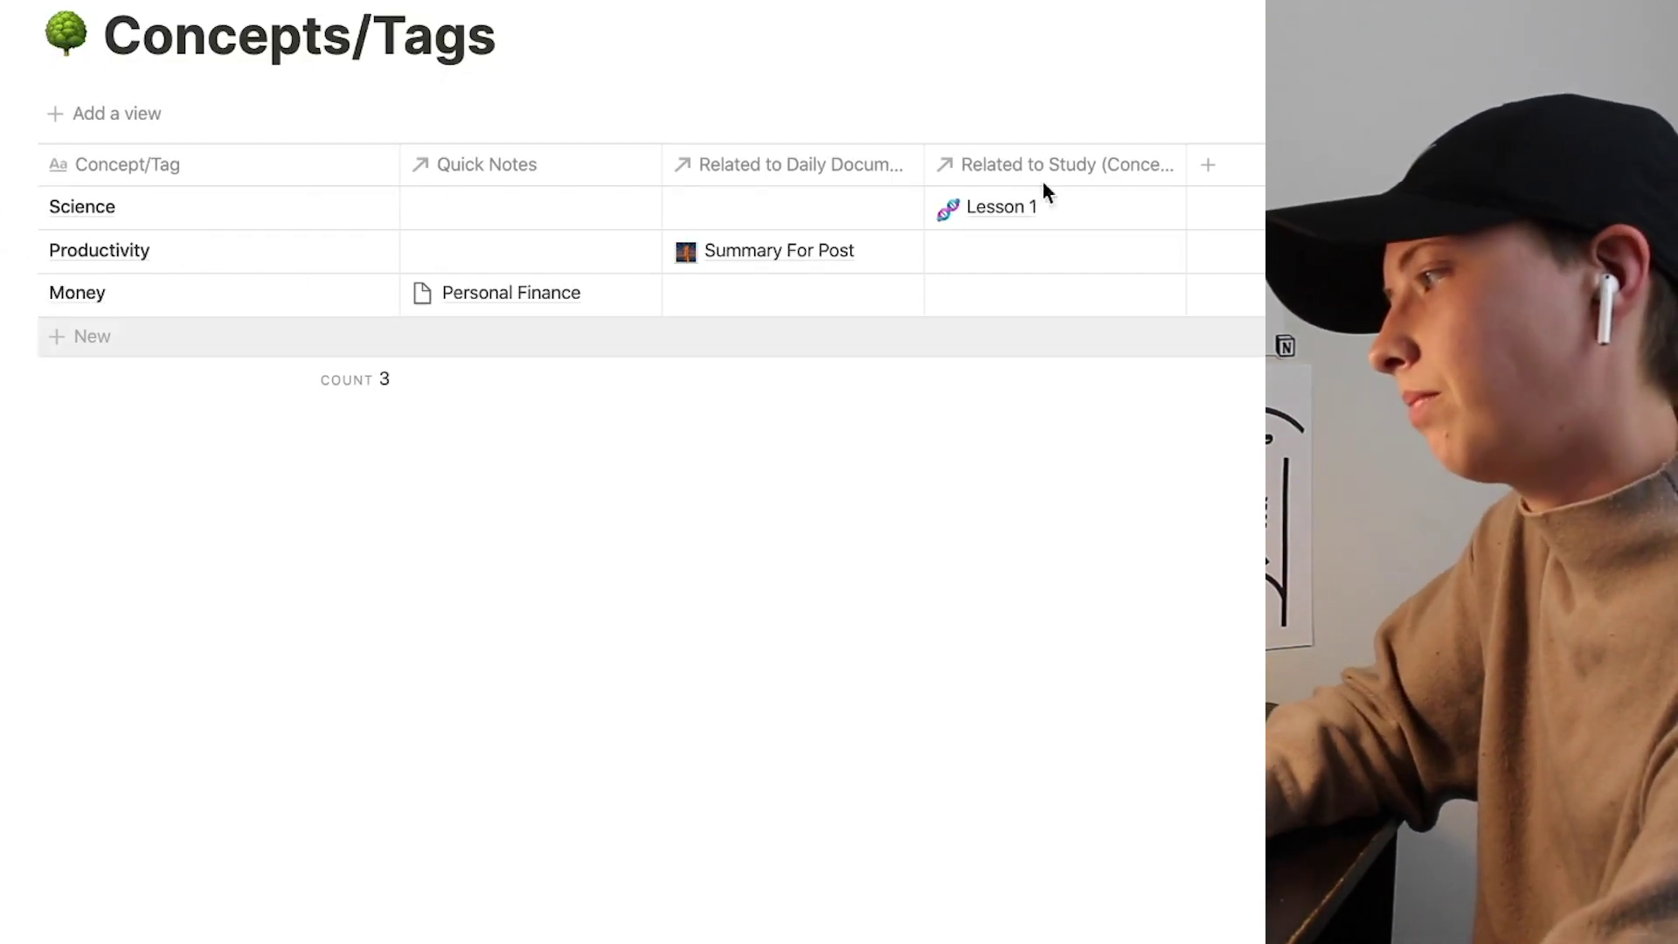
left_click(810, 171)
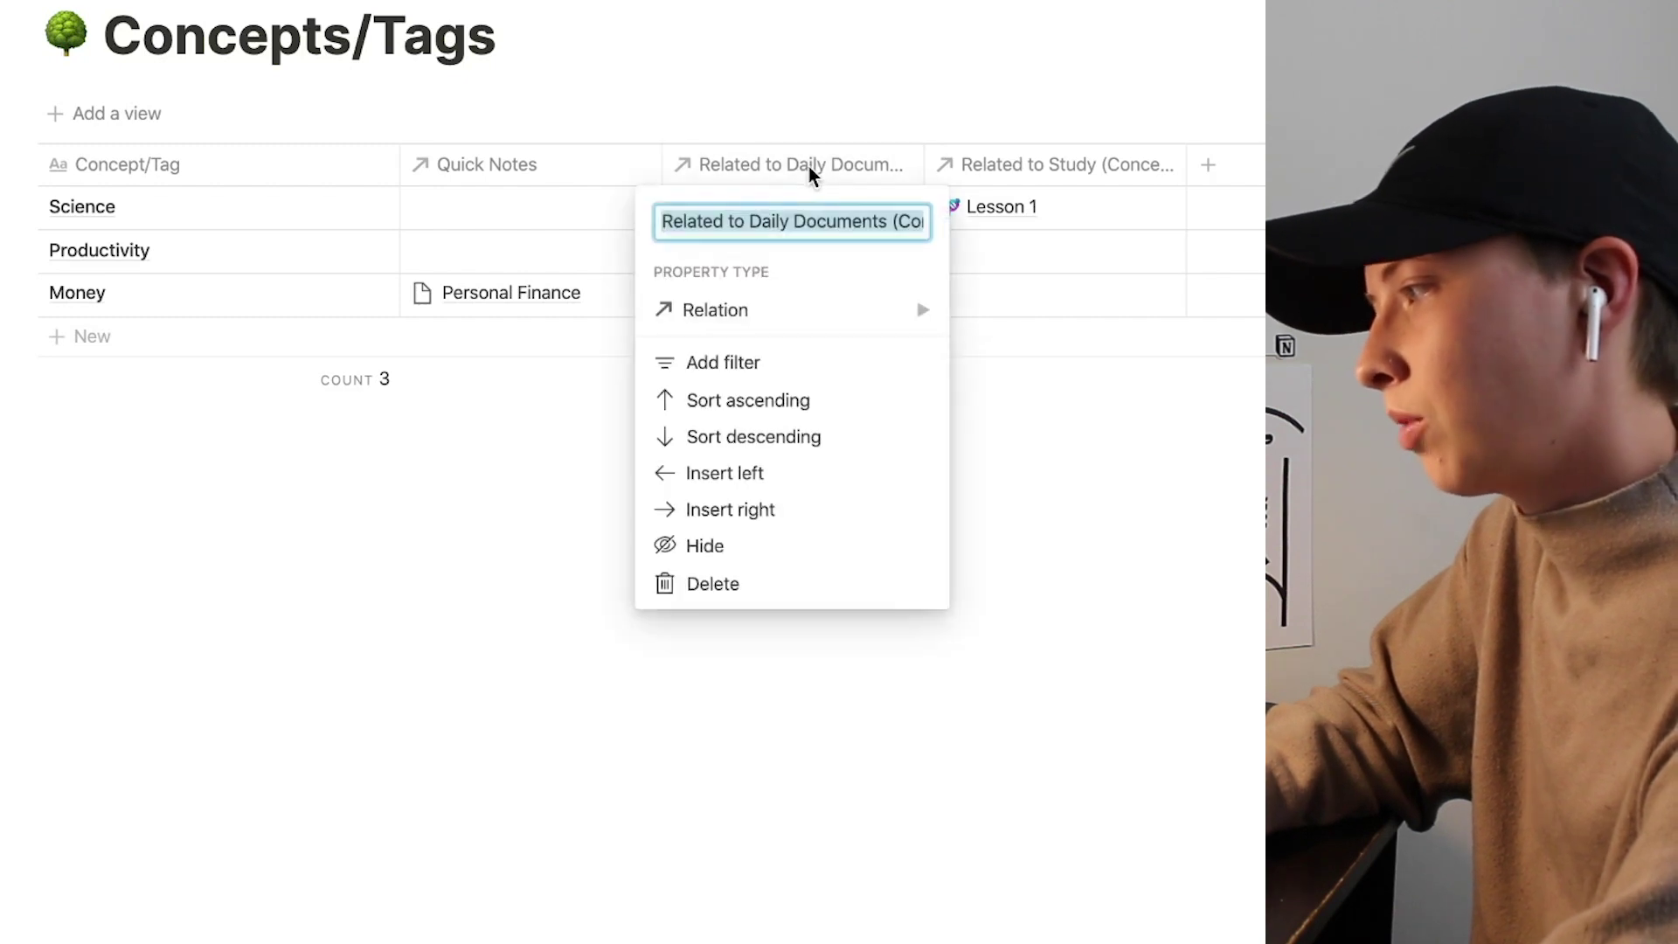
type("Daily Do")
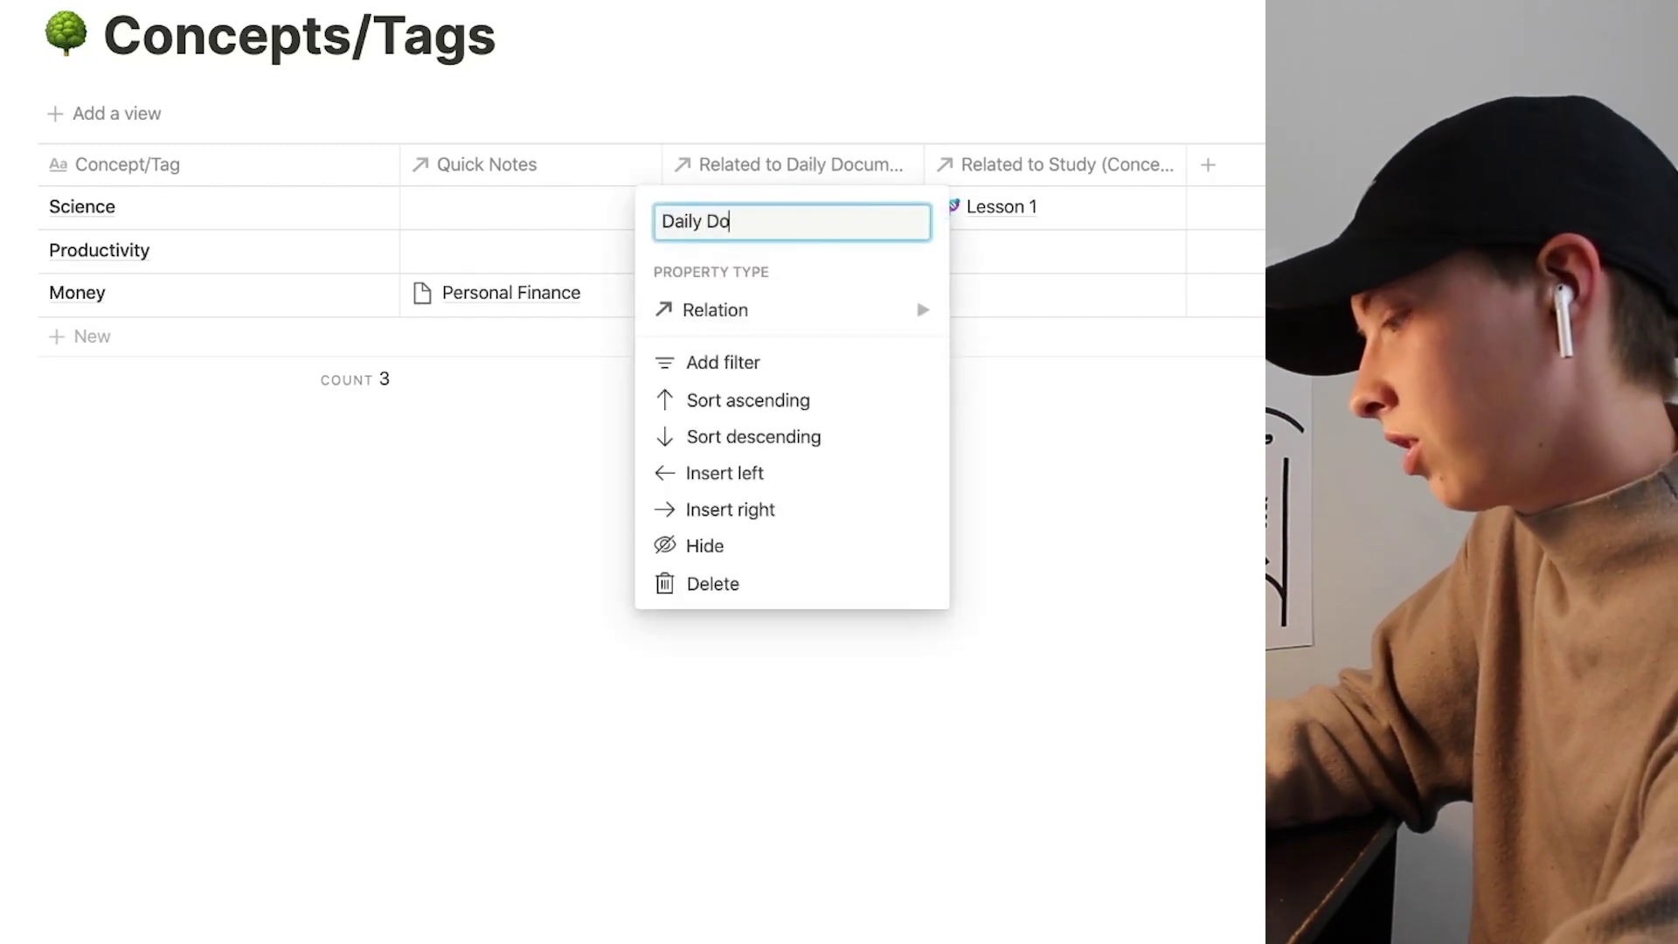
key("Return")
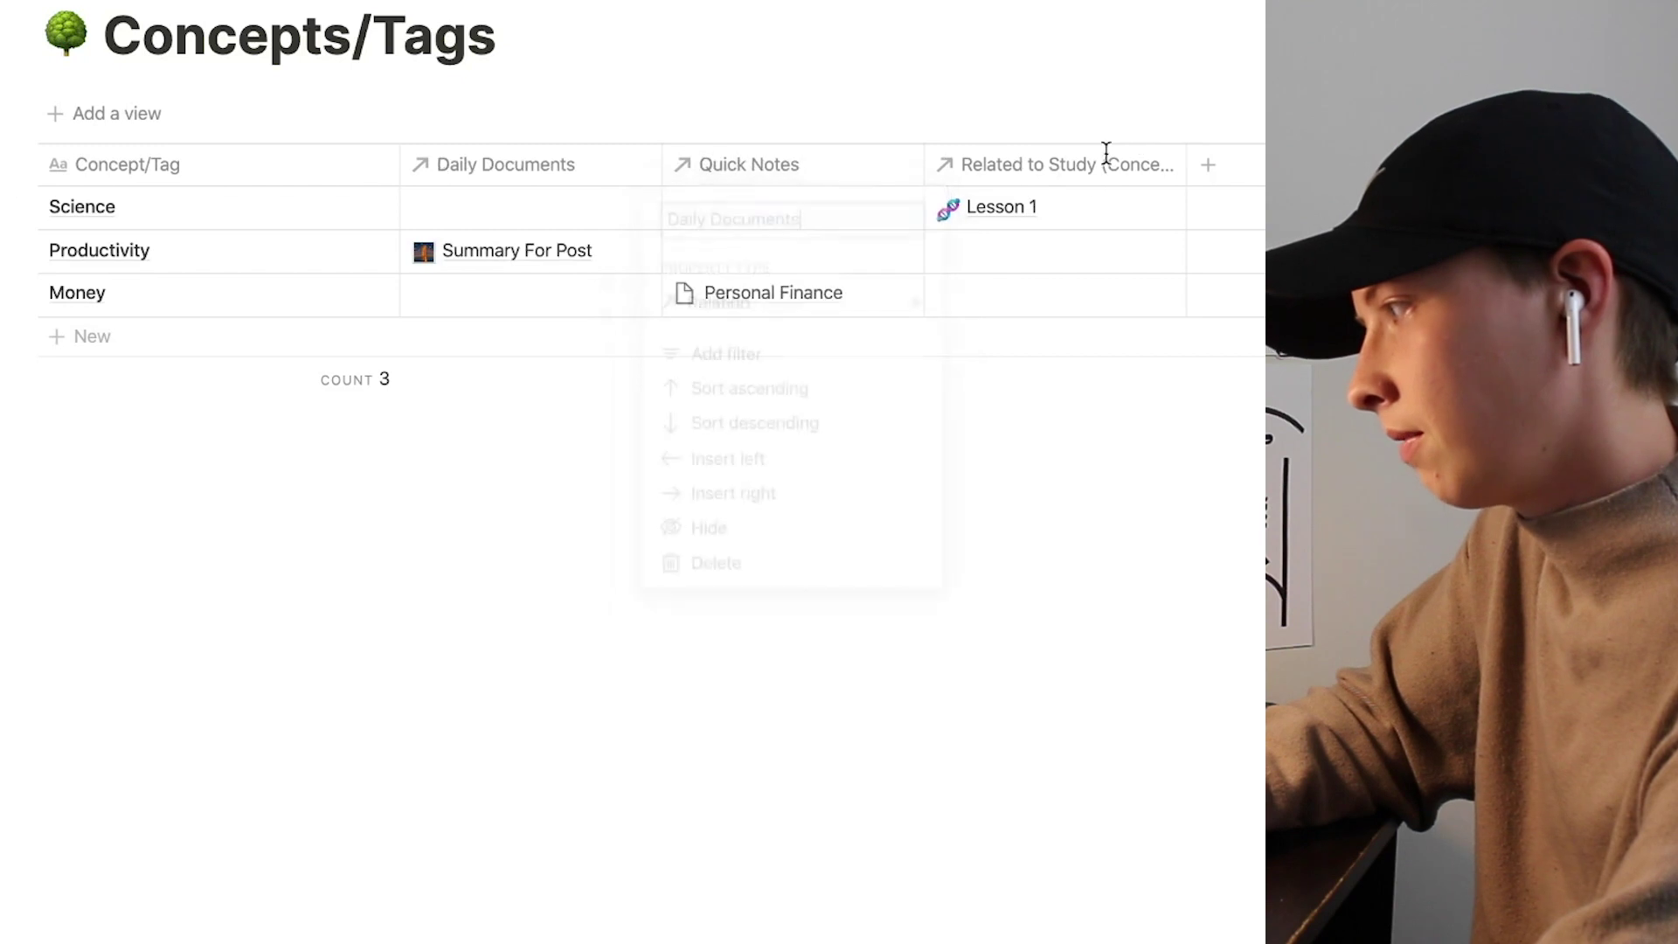
left_click(1075, 181)
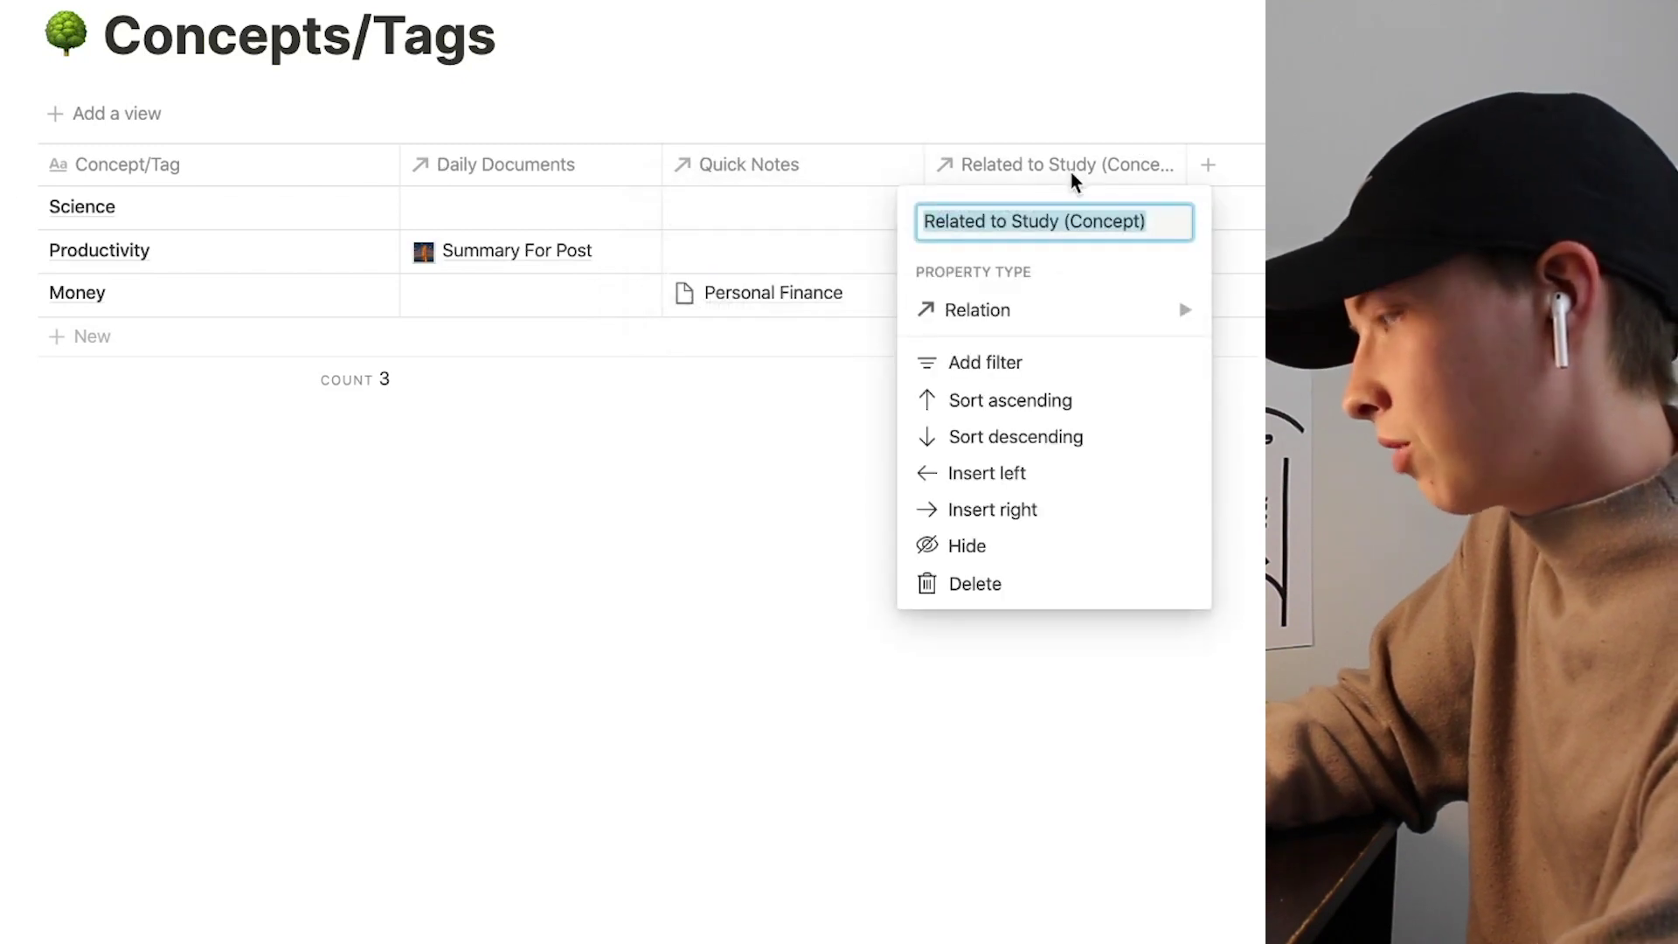
type("Stud")
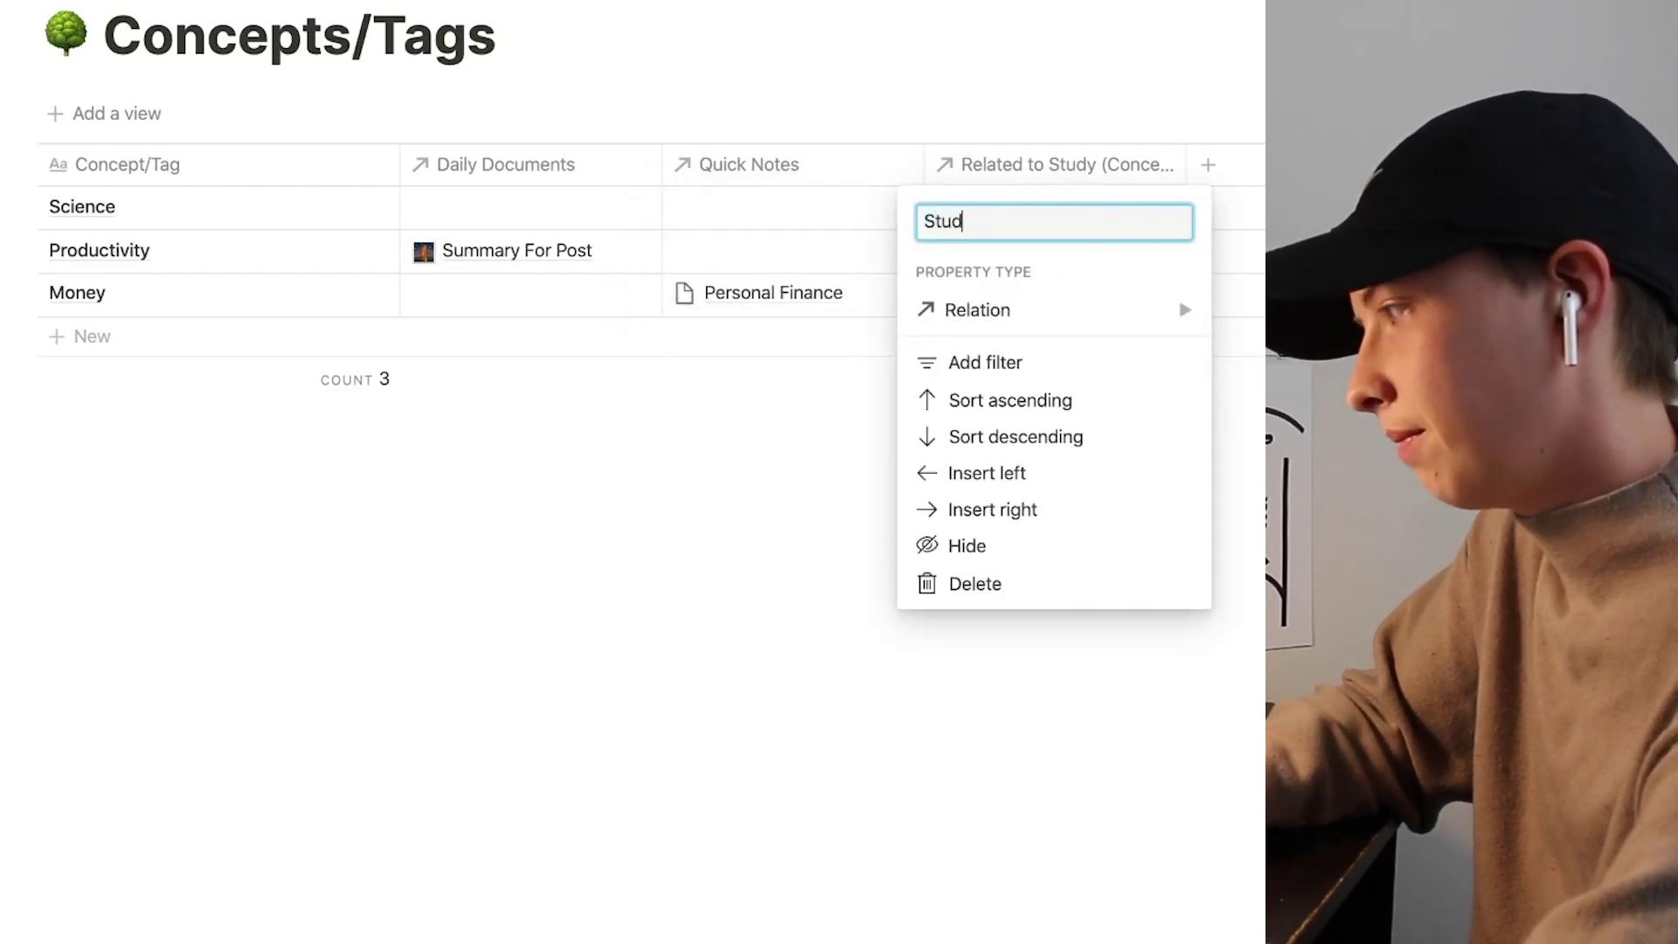
type("y")
key("Return")
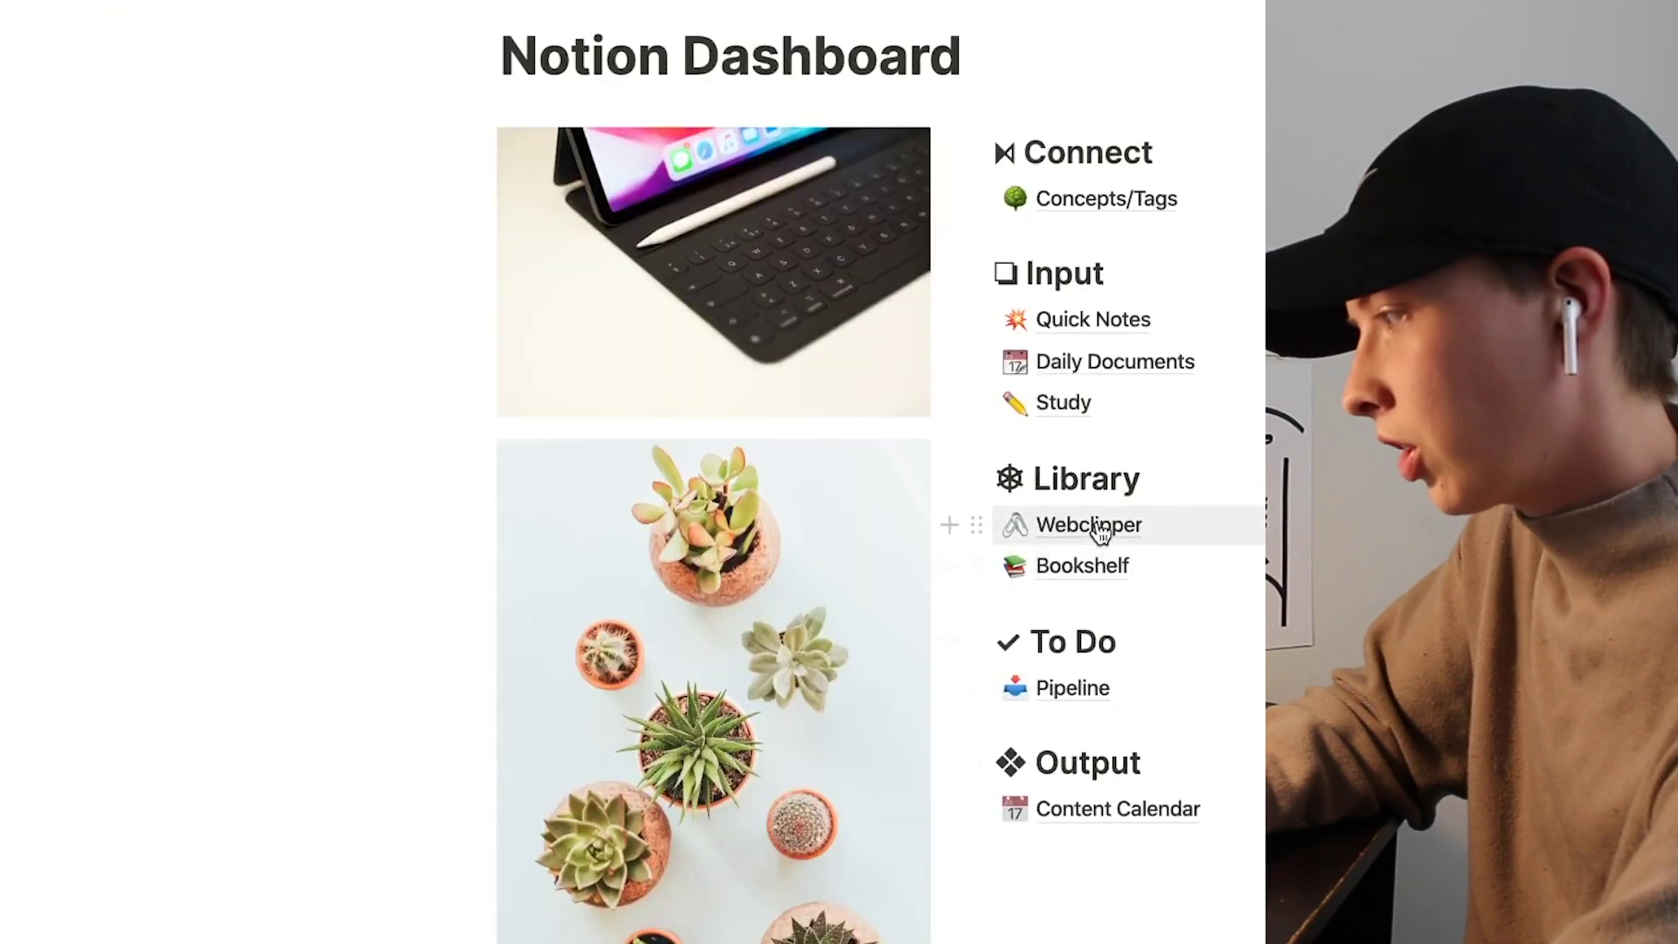
Step: Open the Webclipper database from the dashboard
left_click(1084, 525)
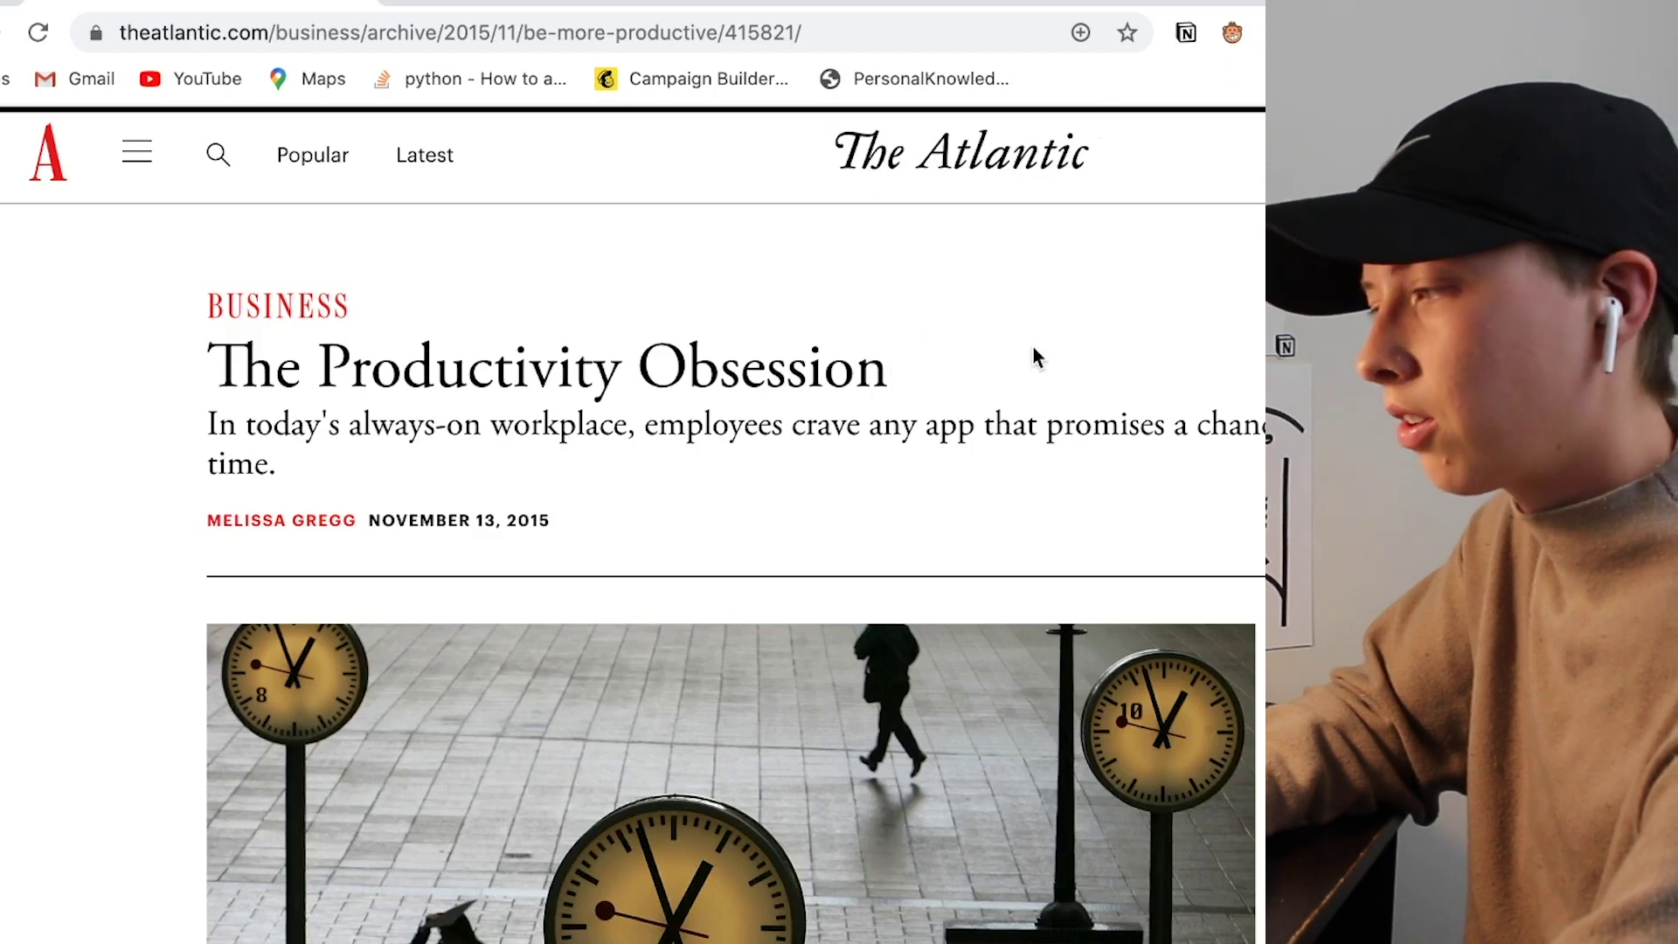
Step: Start clipping The Productivity Obsession article to Notion, keeping its original title
scroll(1033, 348, "down", 1)
scroll(1033, 347, "up", 1)
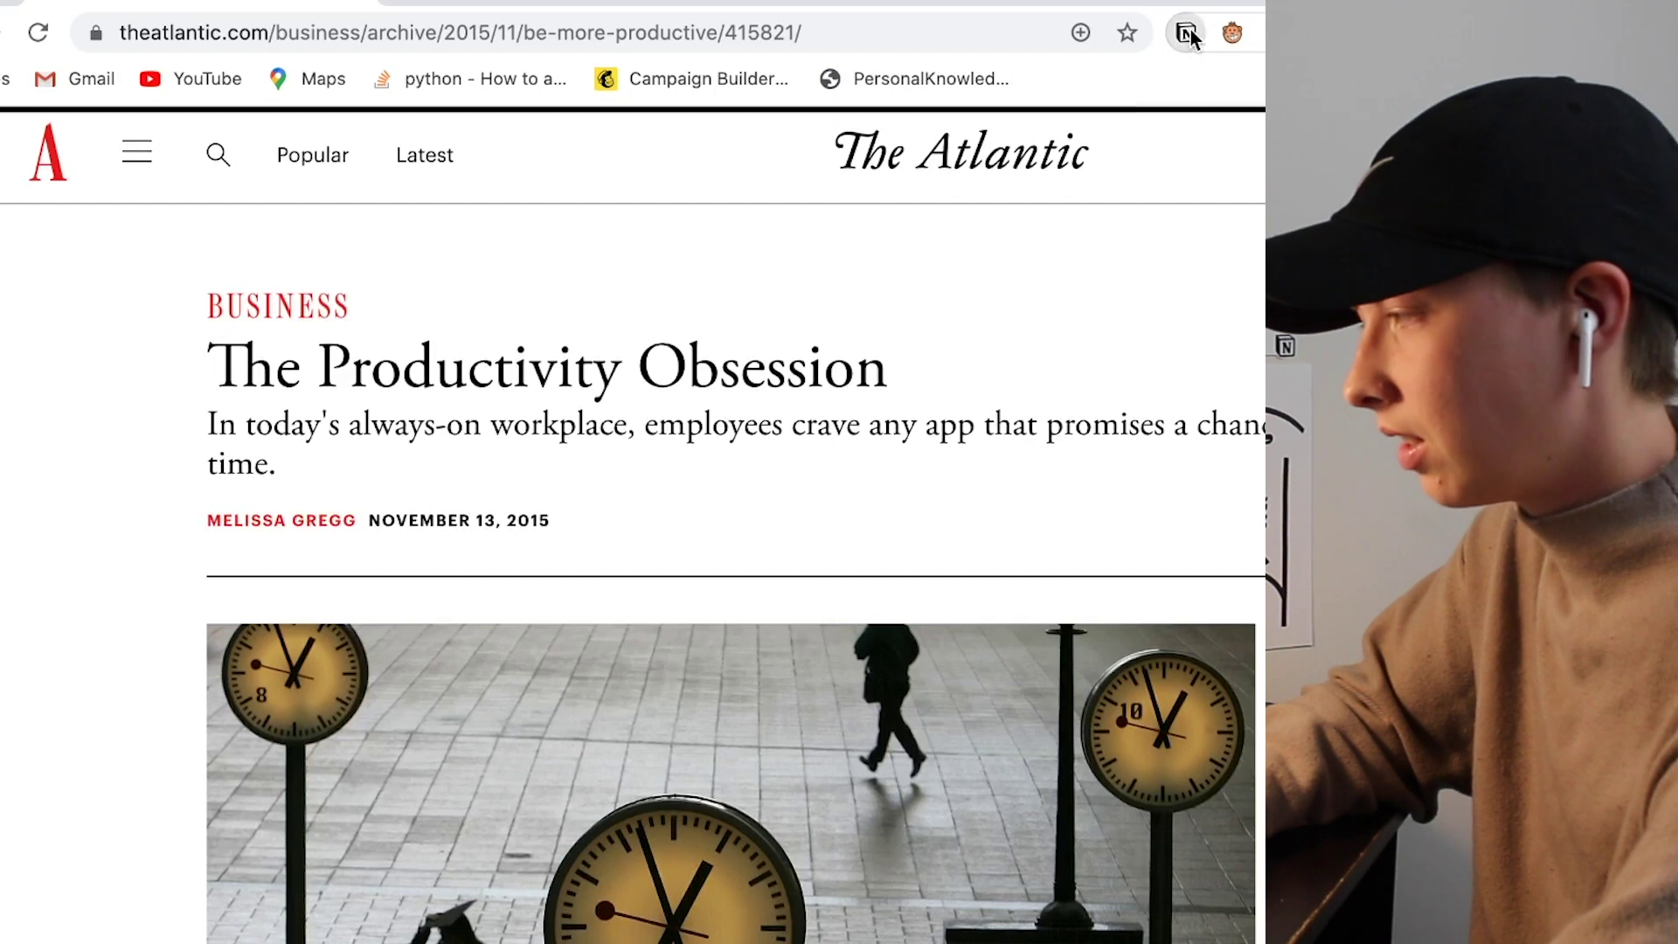
left_click(1186, 32)
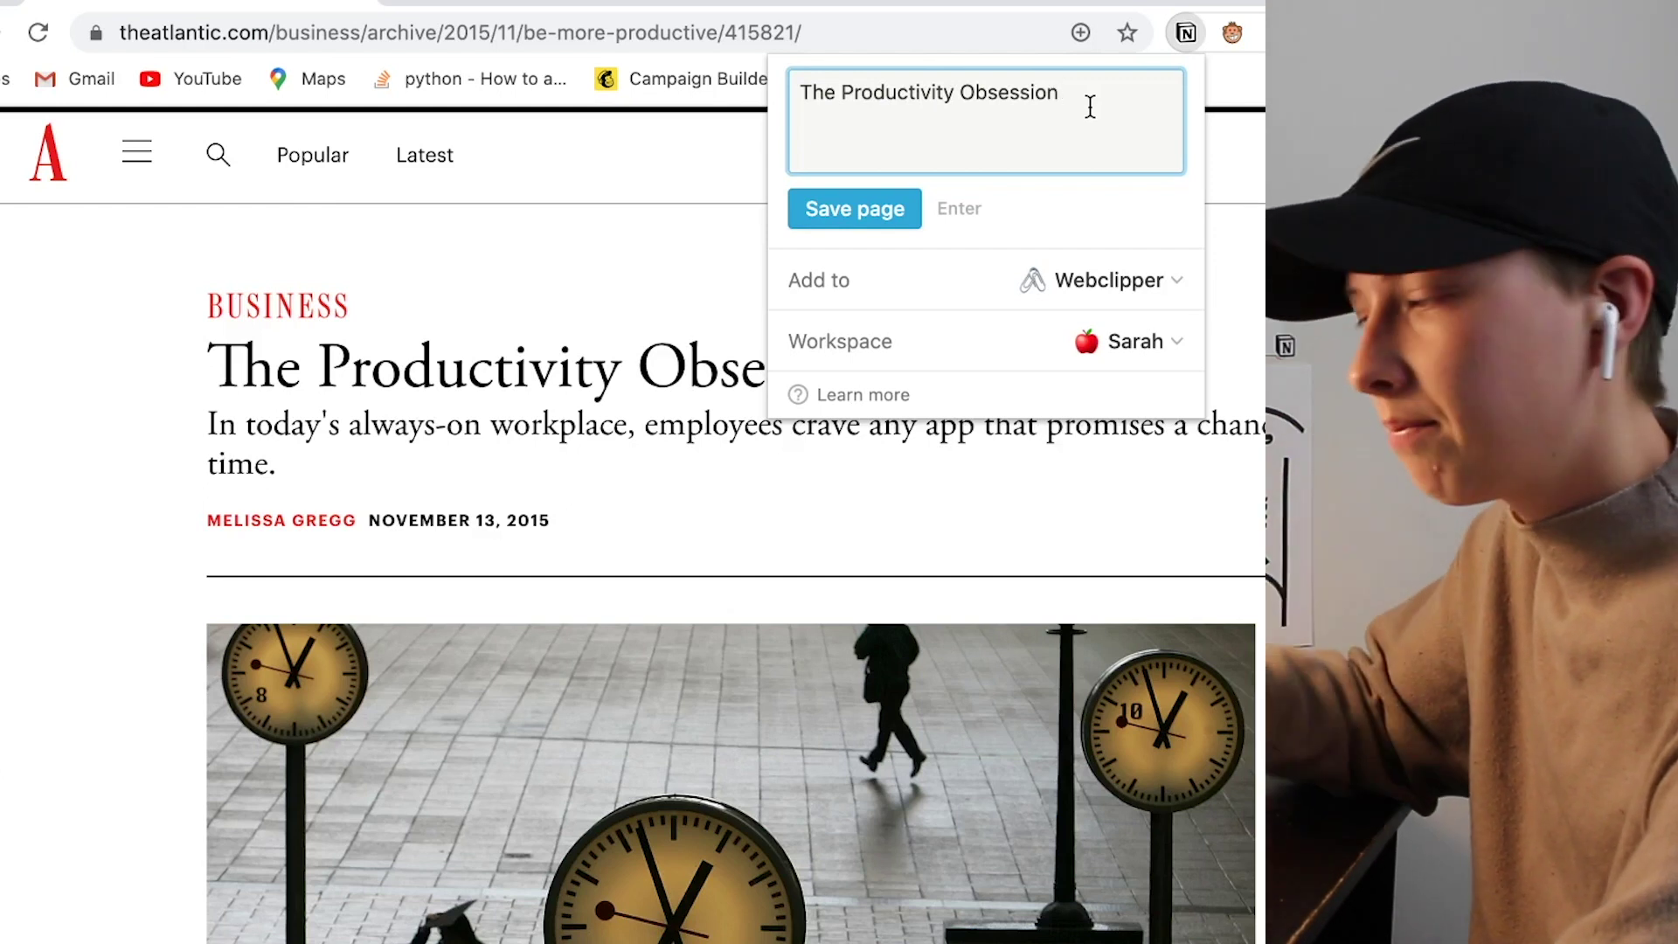
left_click_drag(1083, 83, 775, 96)
key("ctrl+x")
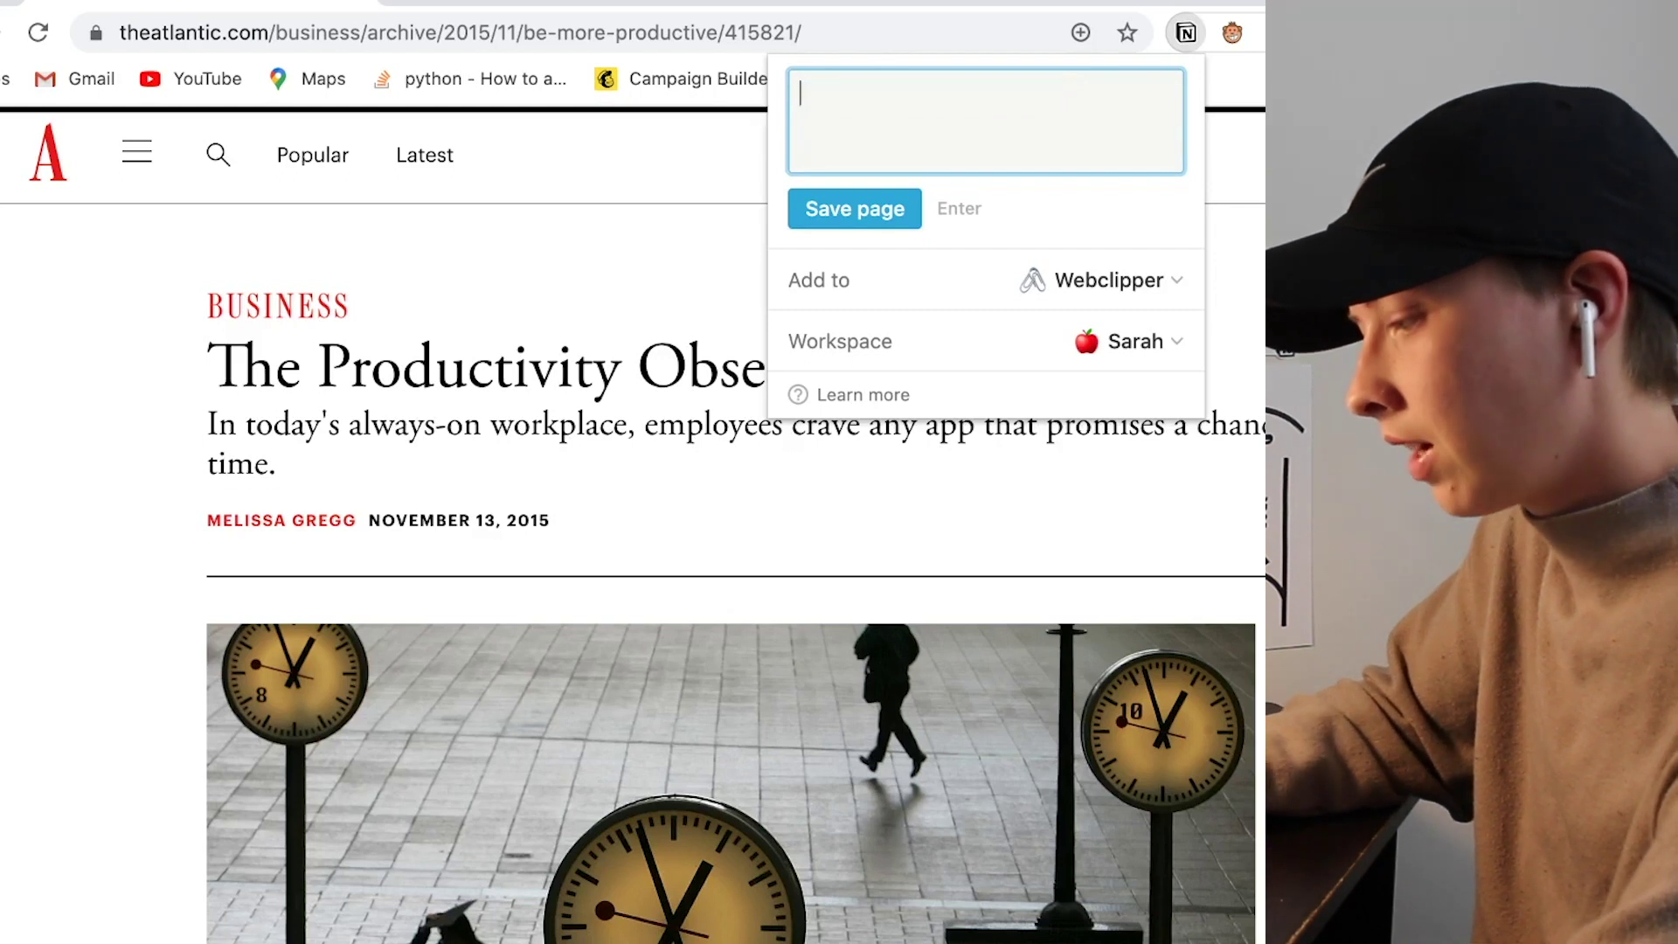
key("ctrl+v")
type("f")
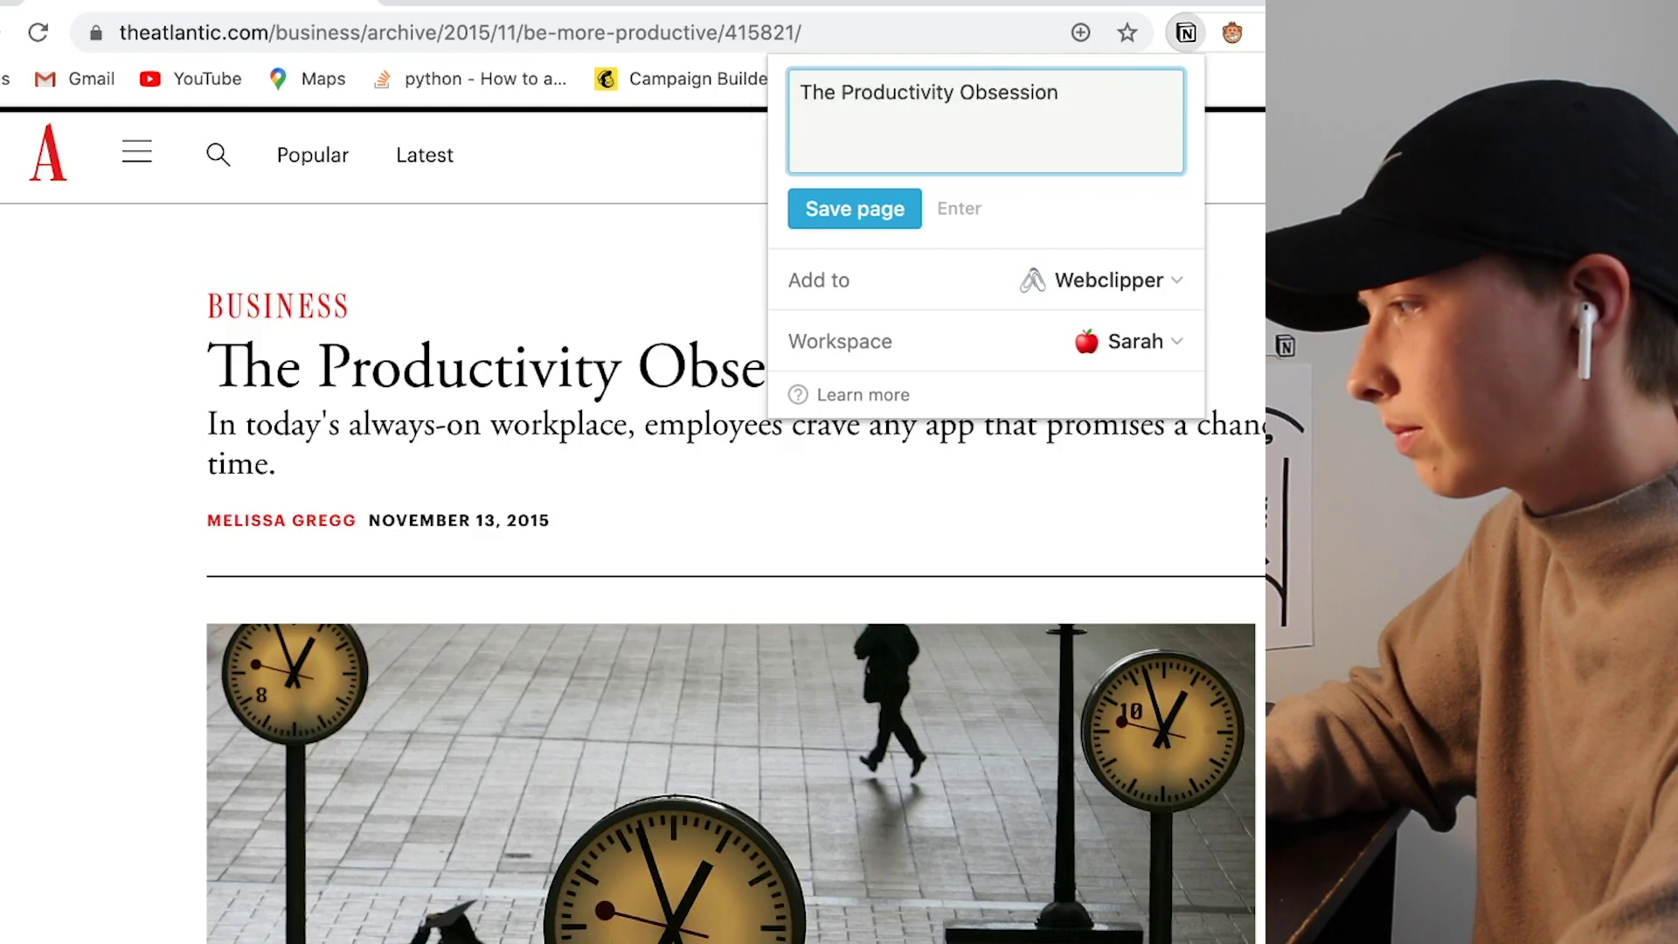
Step: Set the clip destination to the Webclipper database and save the page
left_click(1059, 278)
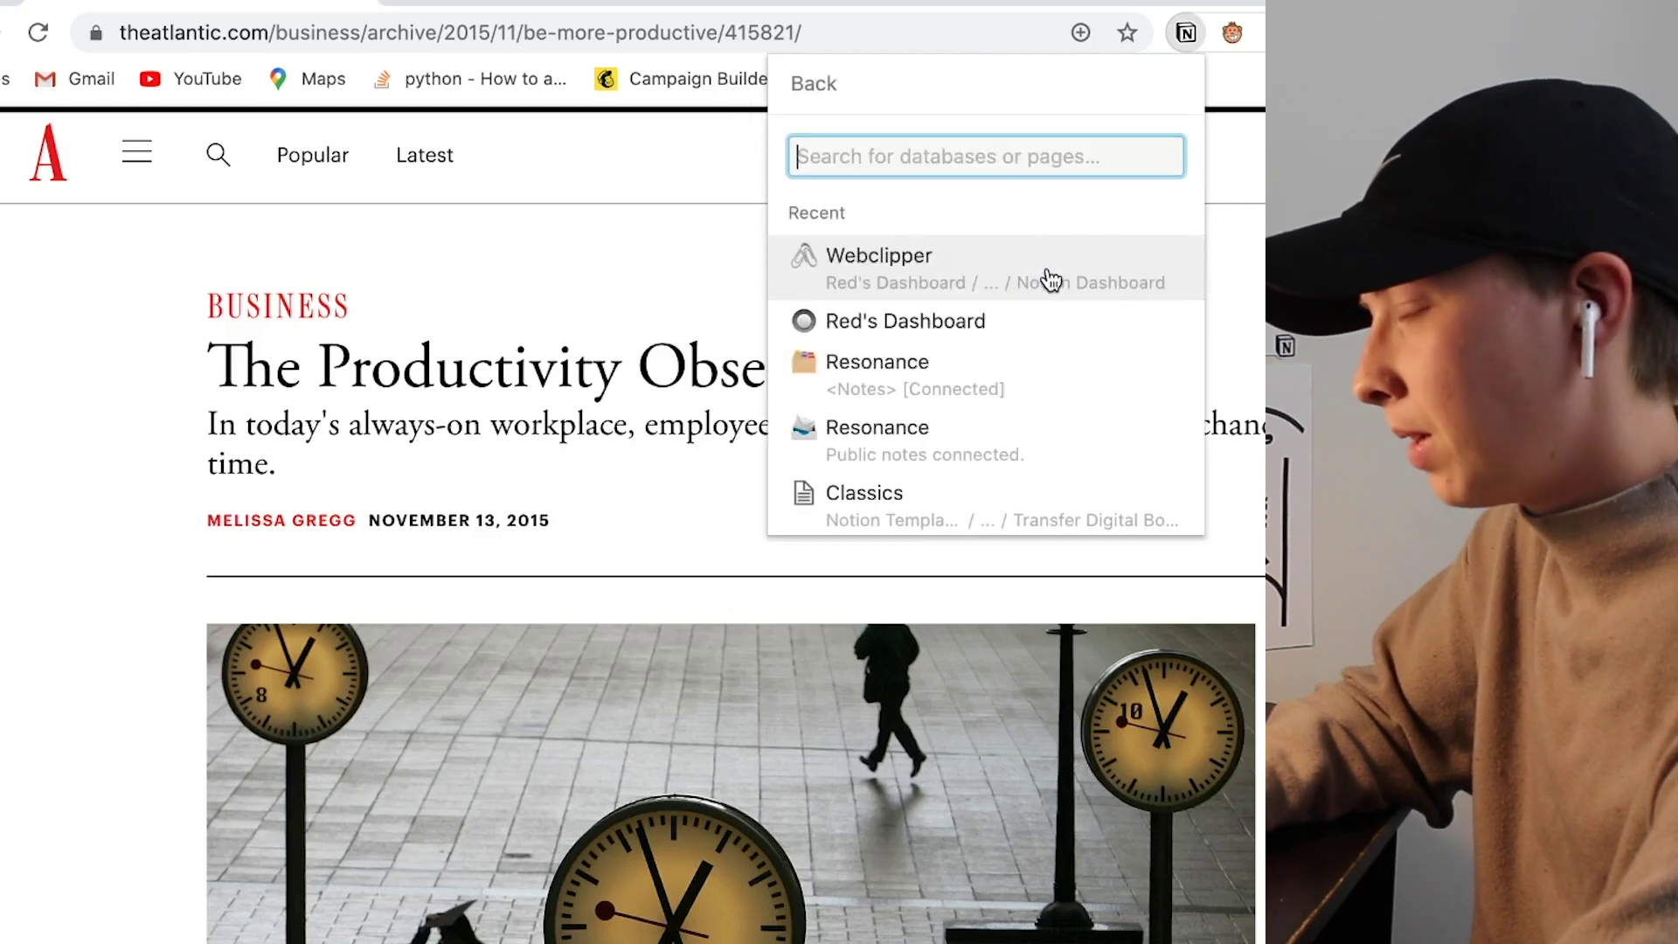
type("fjfj")
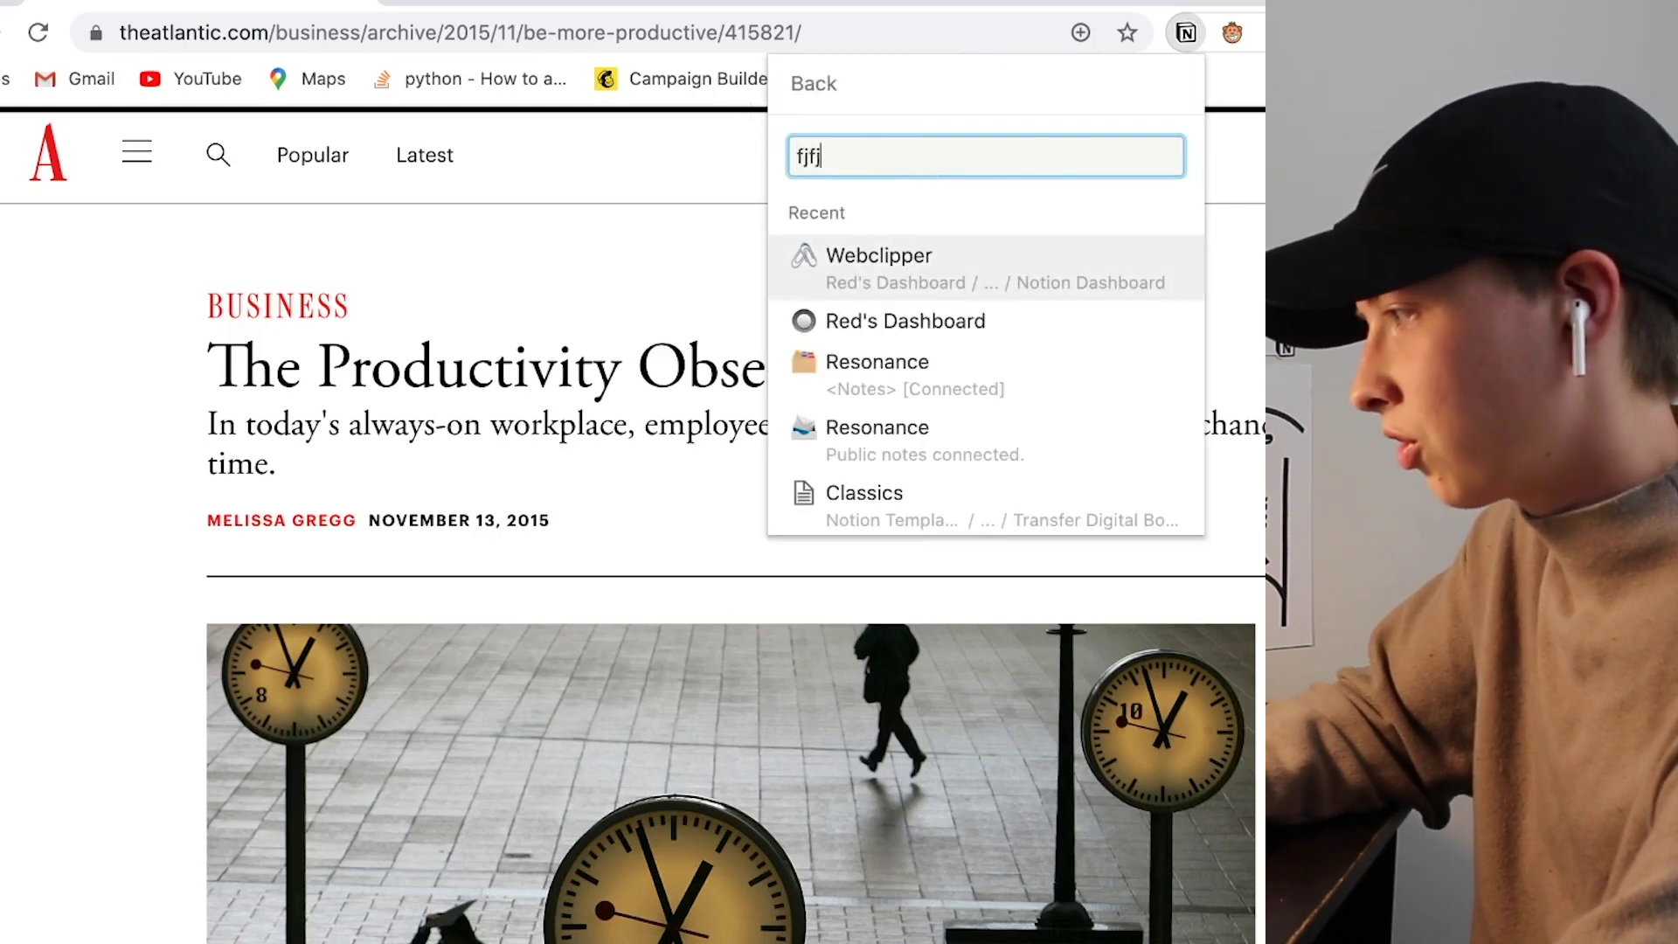
type("f")
key("BackSpace")
key("BackSpace")
key("BackSpace")
key("BackSpace")
key("BackSpace")
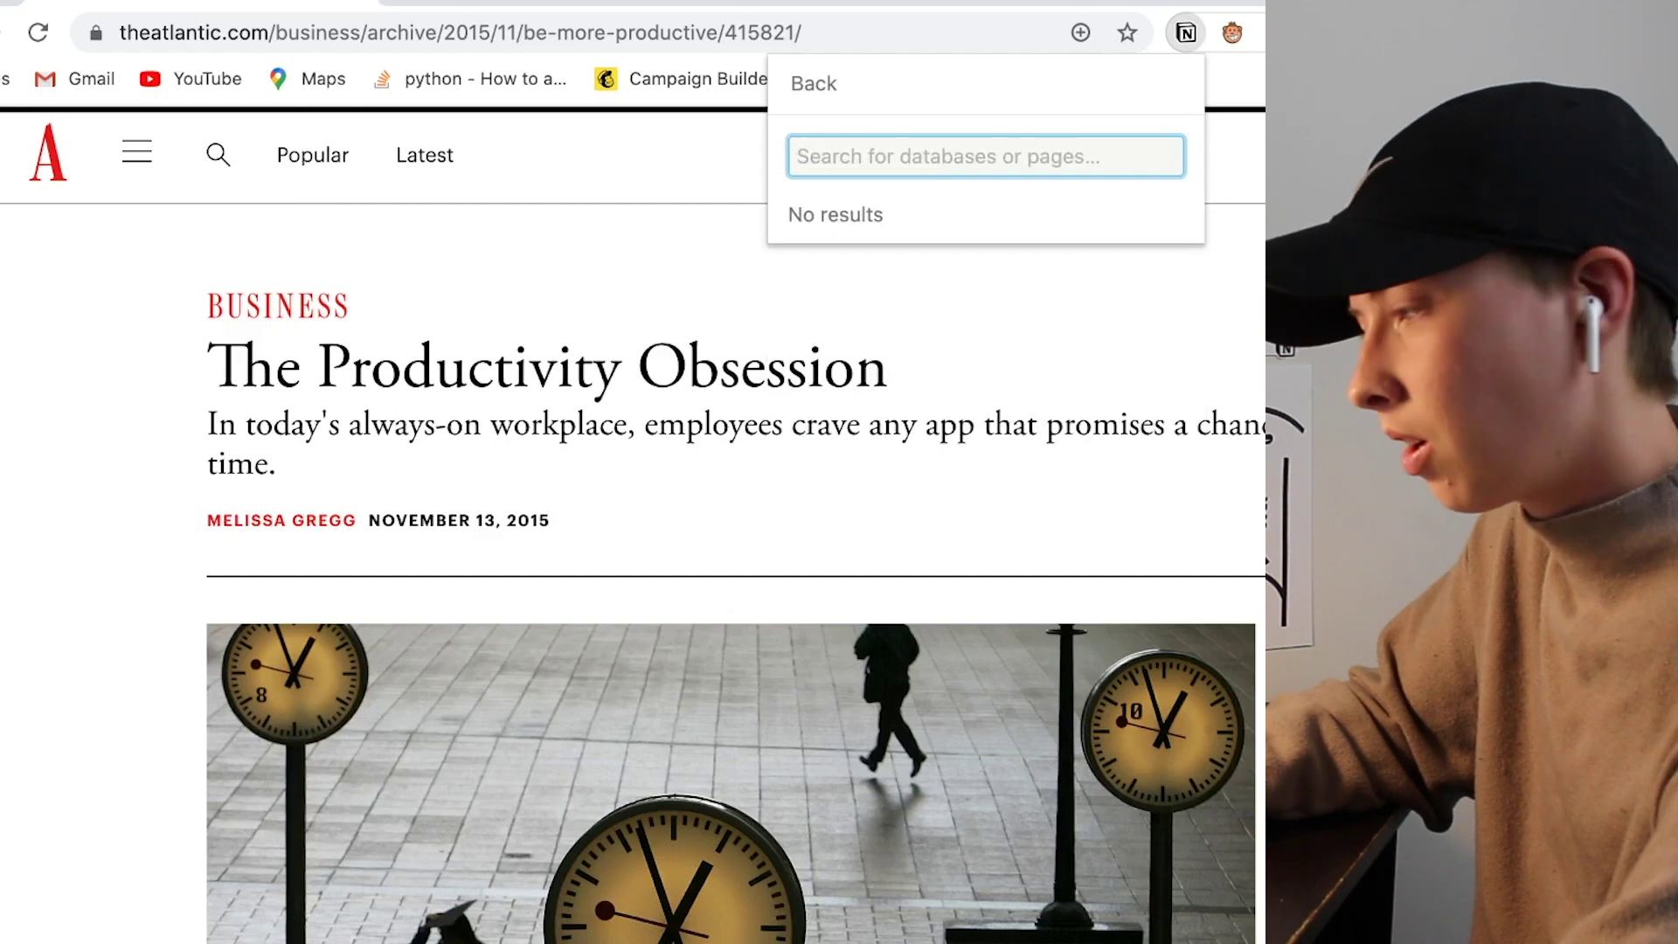
type("Webclipper")
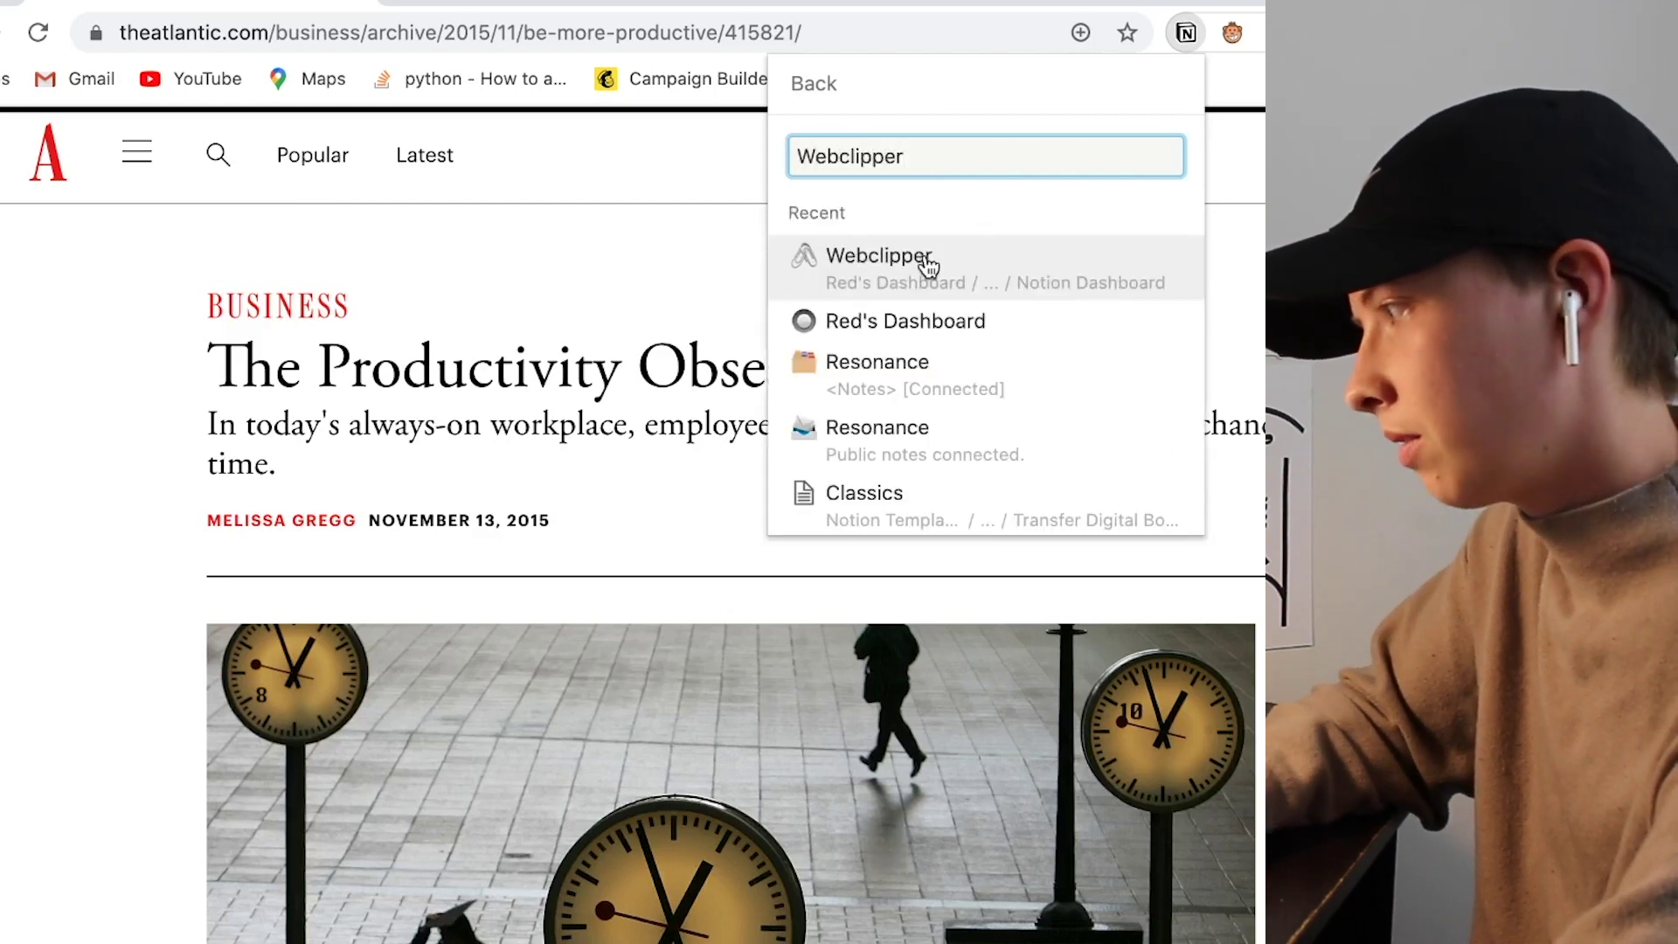
left_click(928, 266)
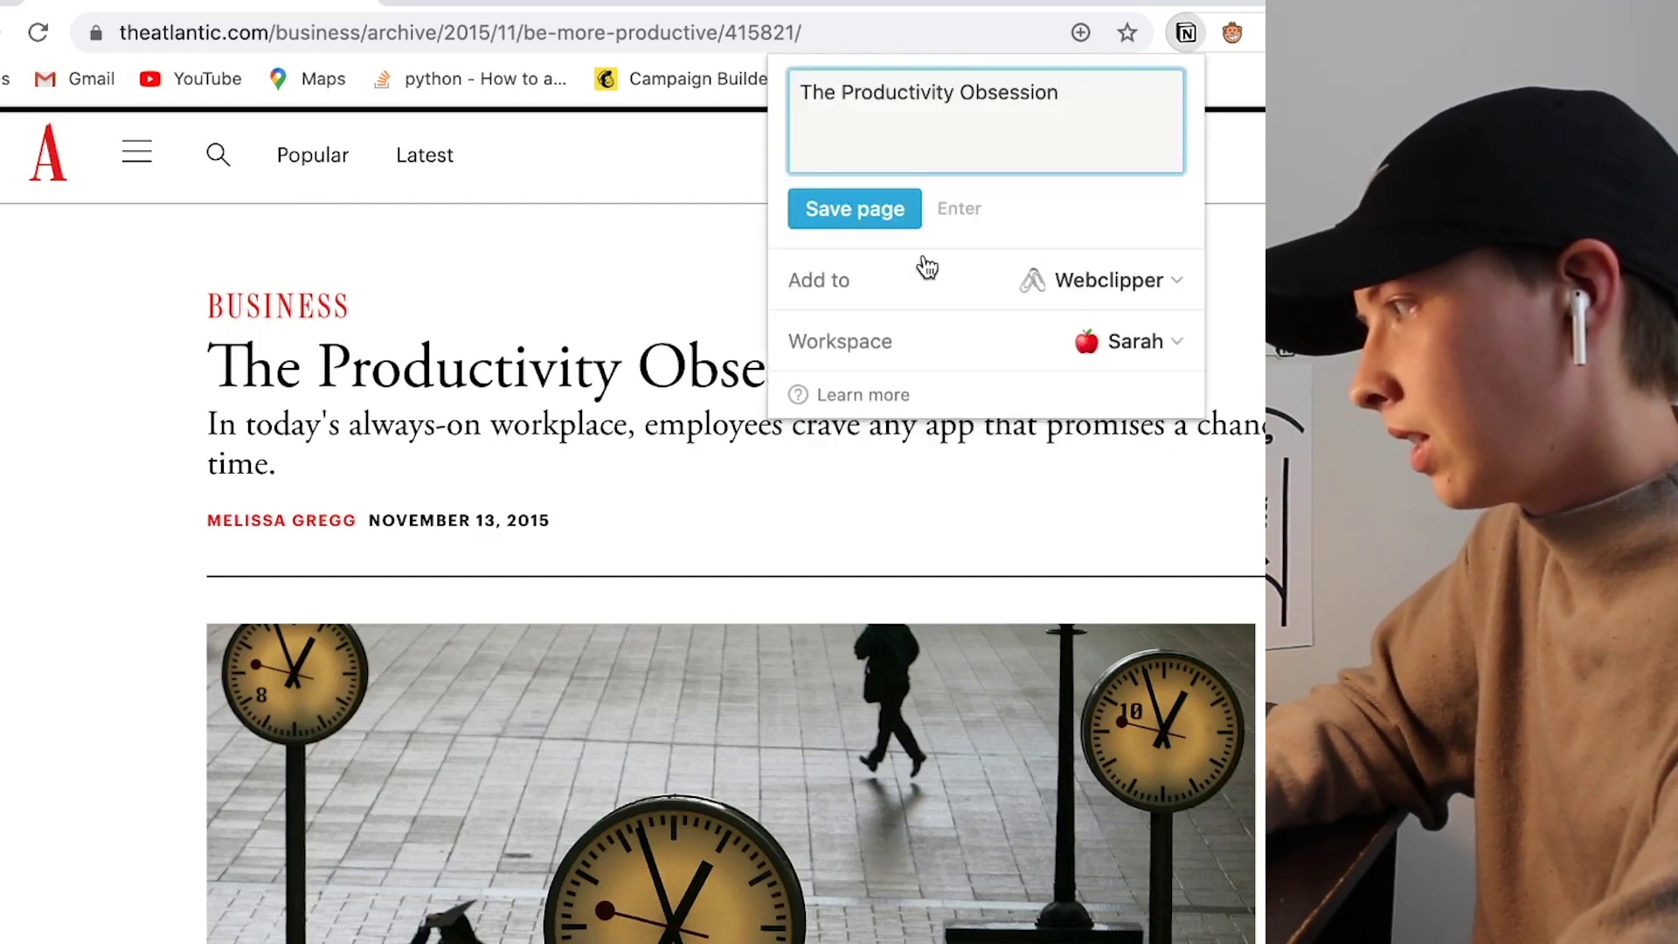
left_click(852, 218)
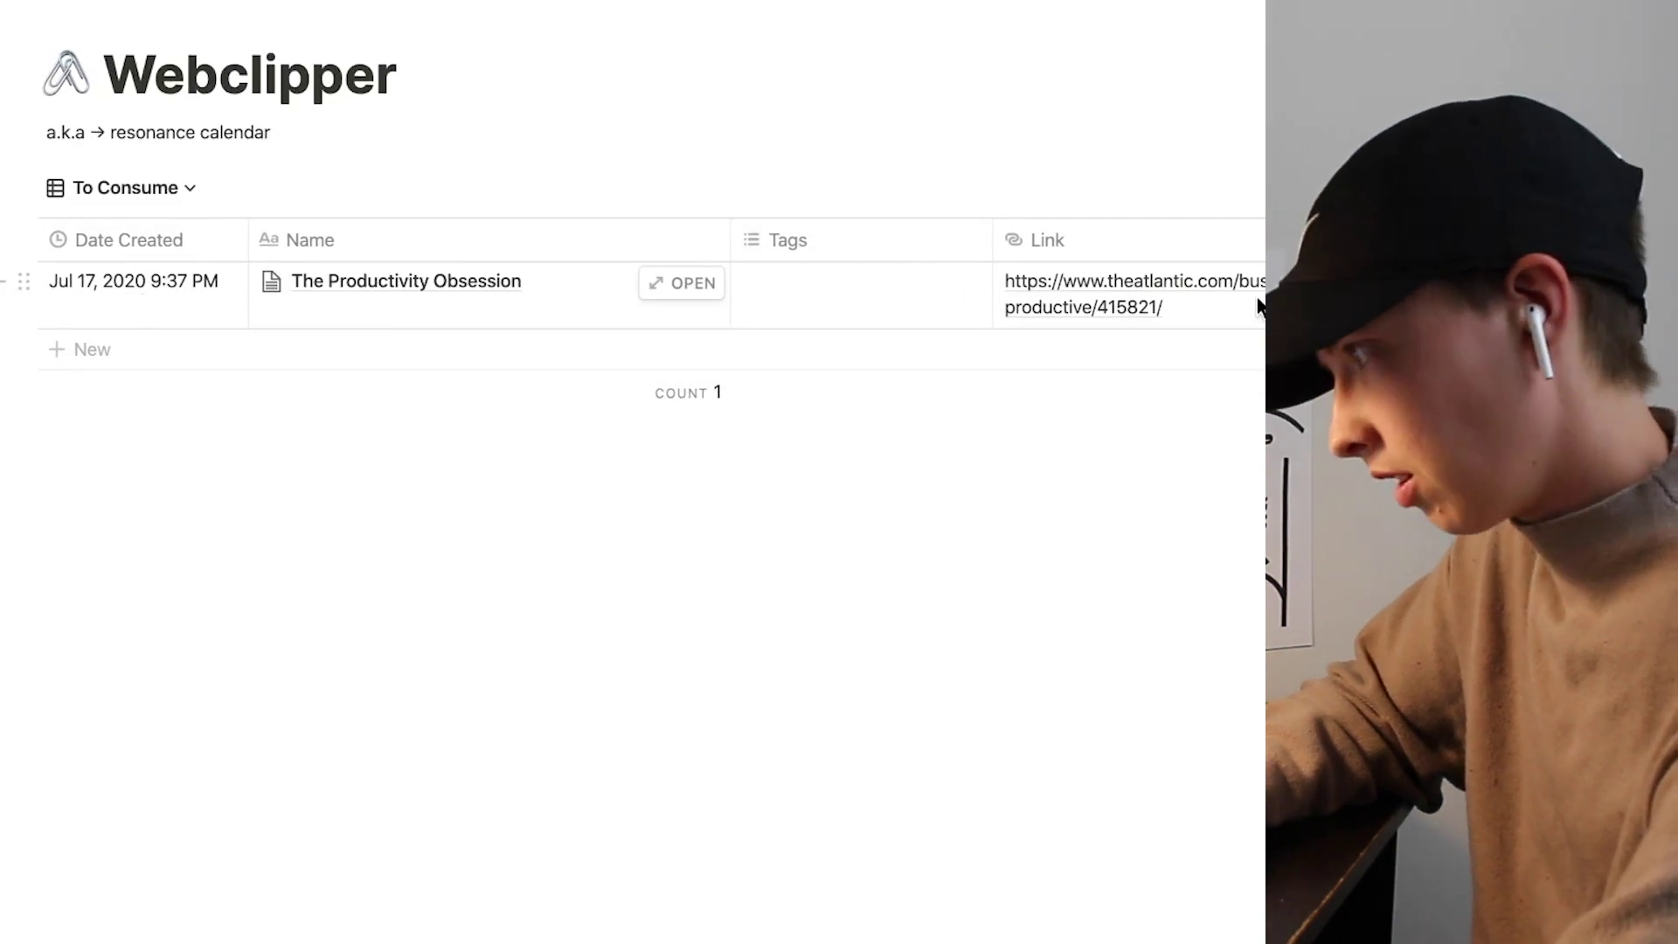
Step: Give the clipped article the Article tag in the Webclipper table
left_click(806, 306)
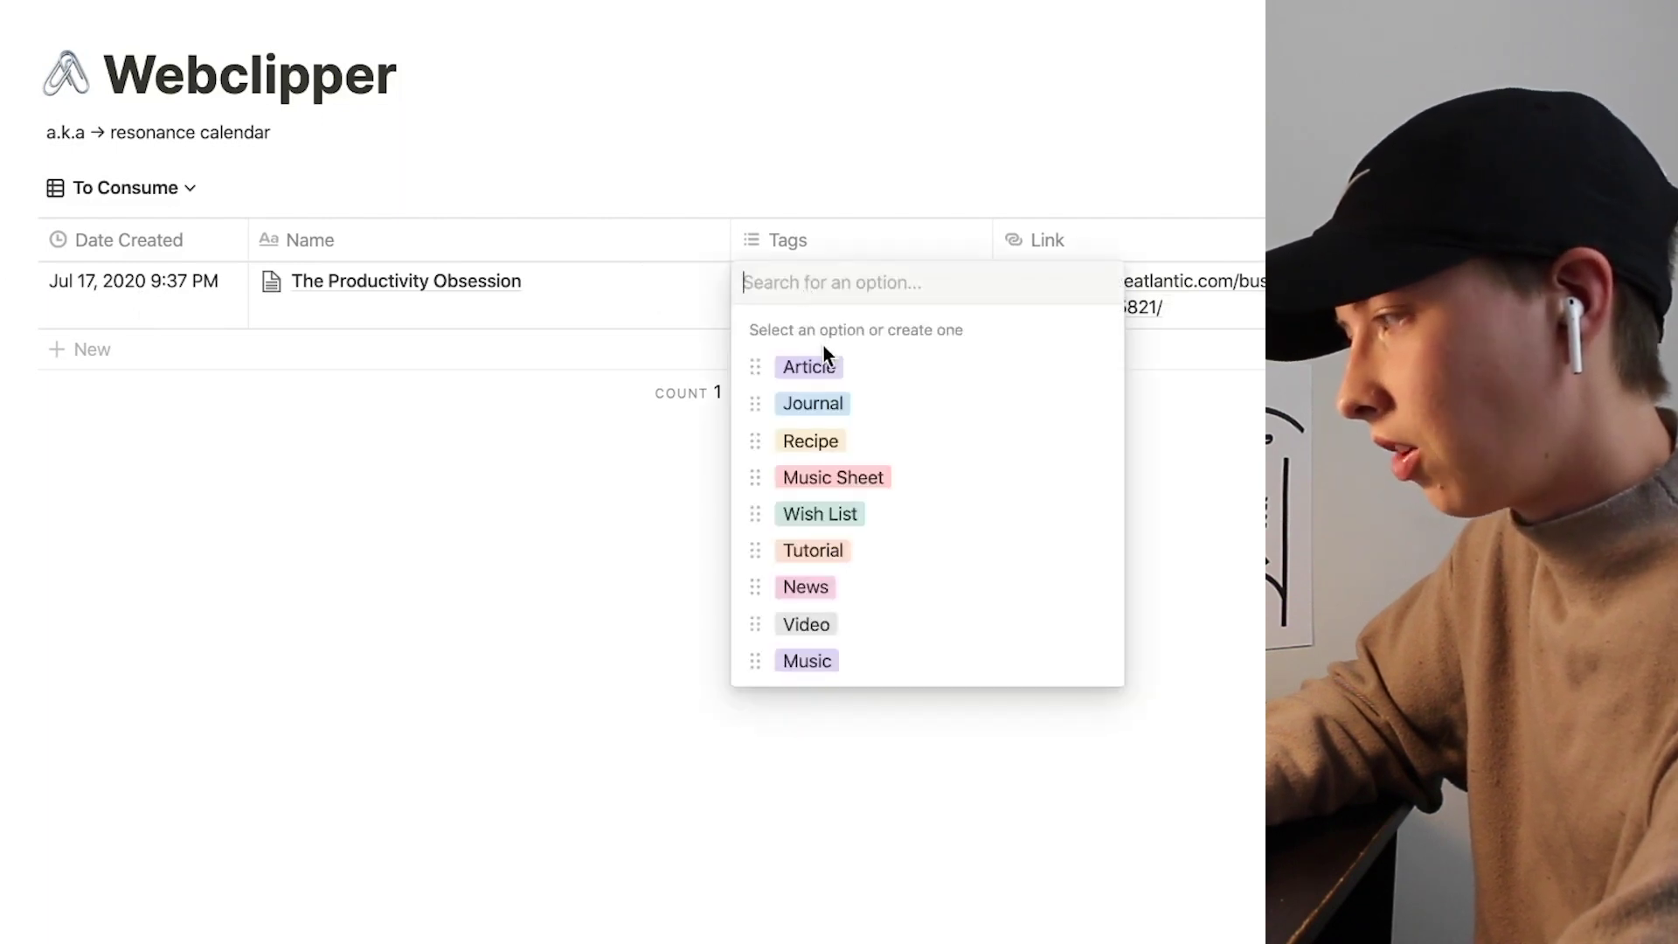
left_click(830, 367)
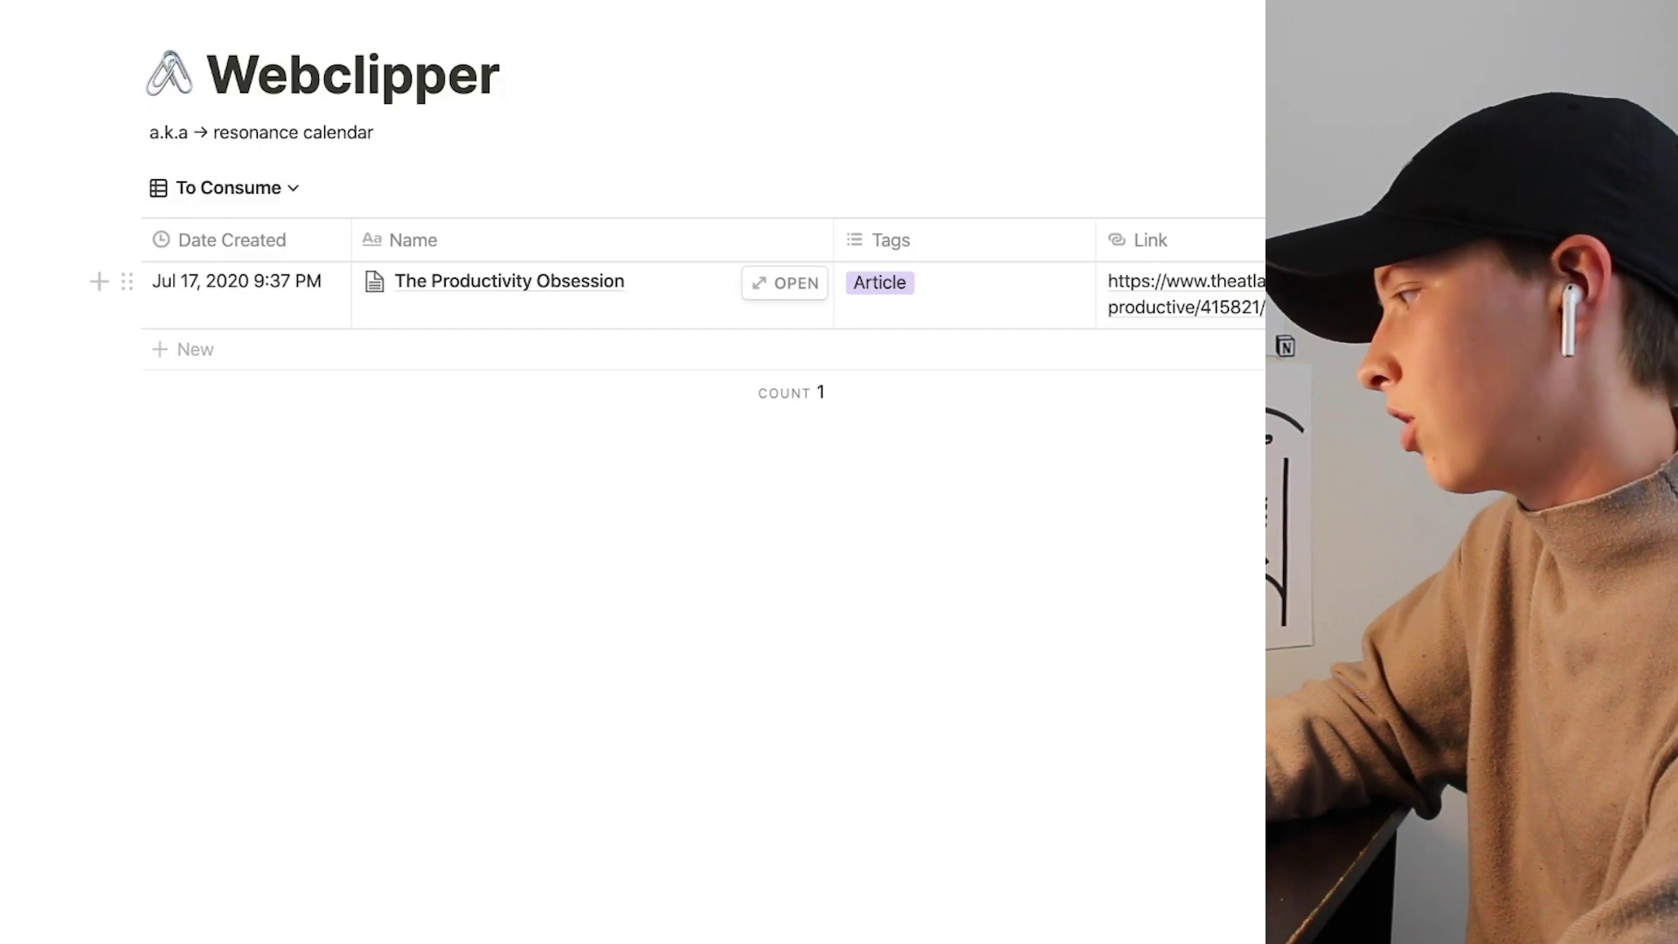
Step: Add a 'Consumed? is unchecked' filter to the To Consume view
left_click(256, 197)
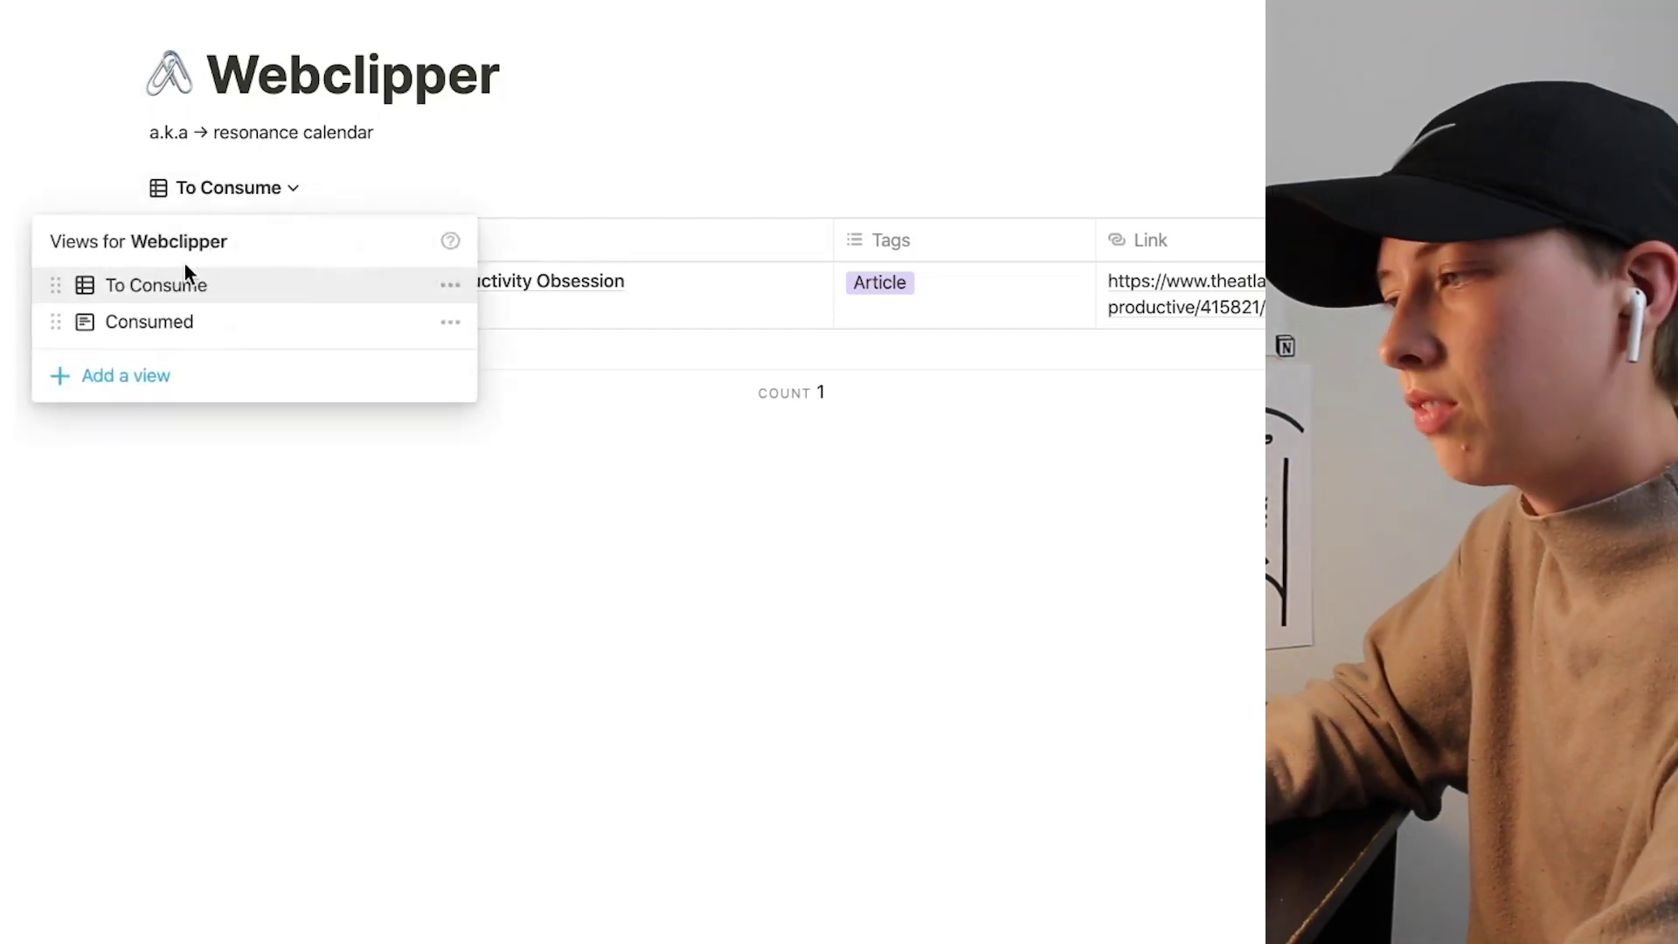
left_click(180, 325)
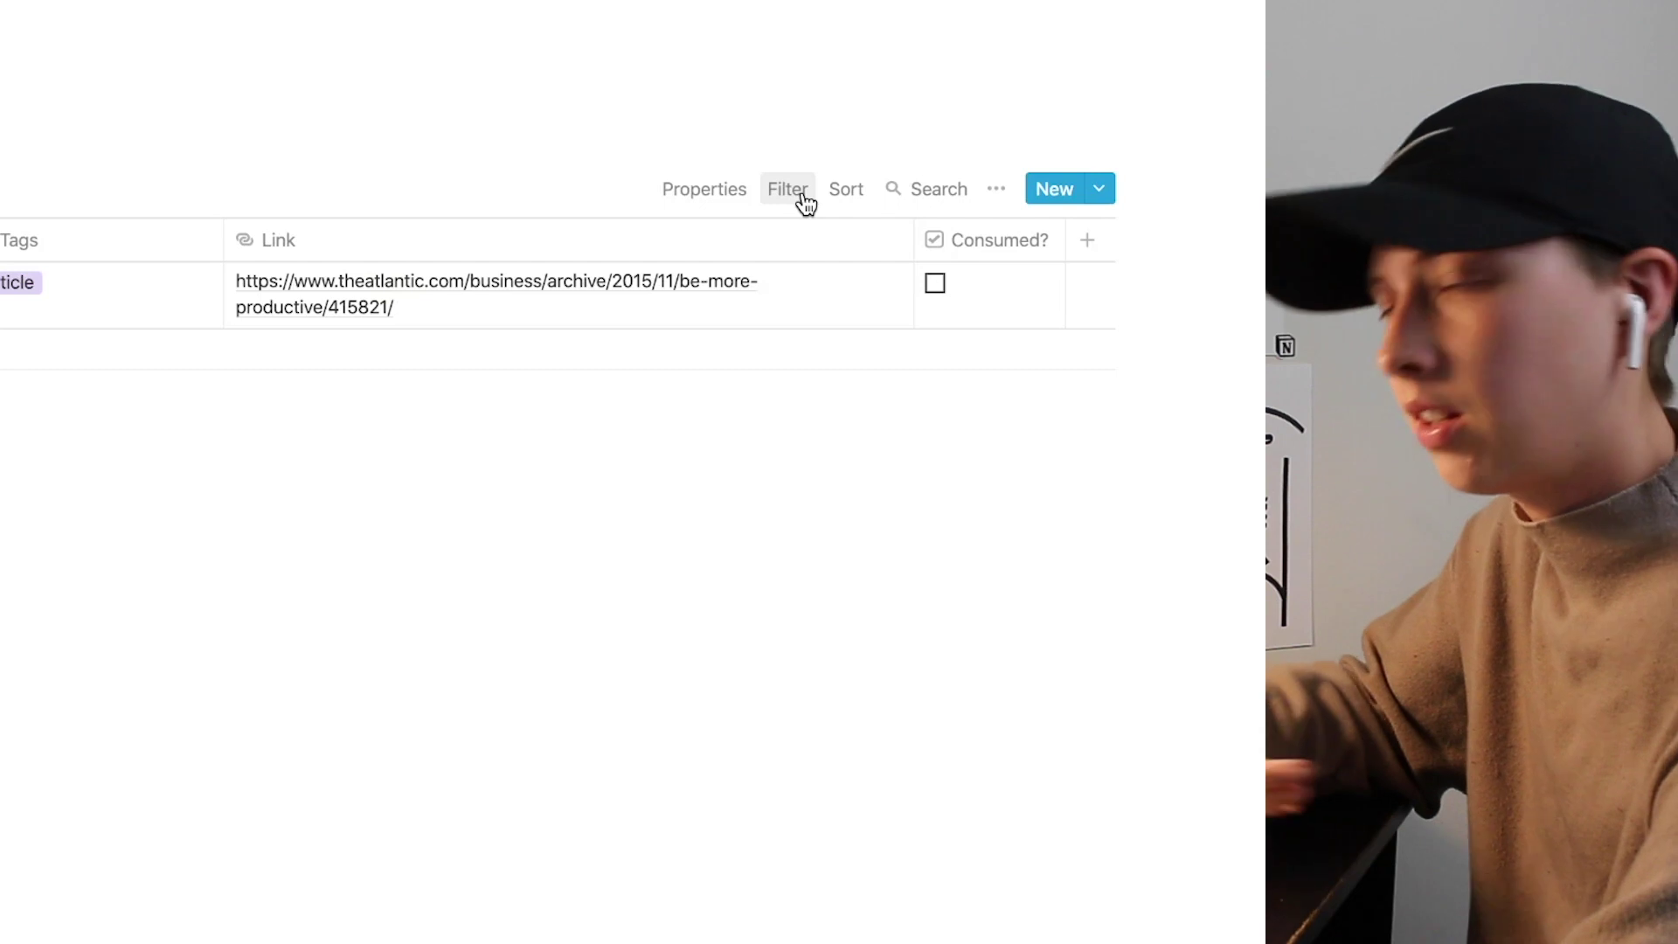
left_click(800, 196)
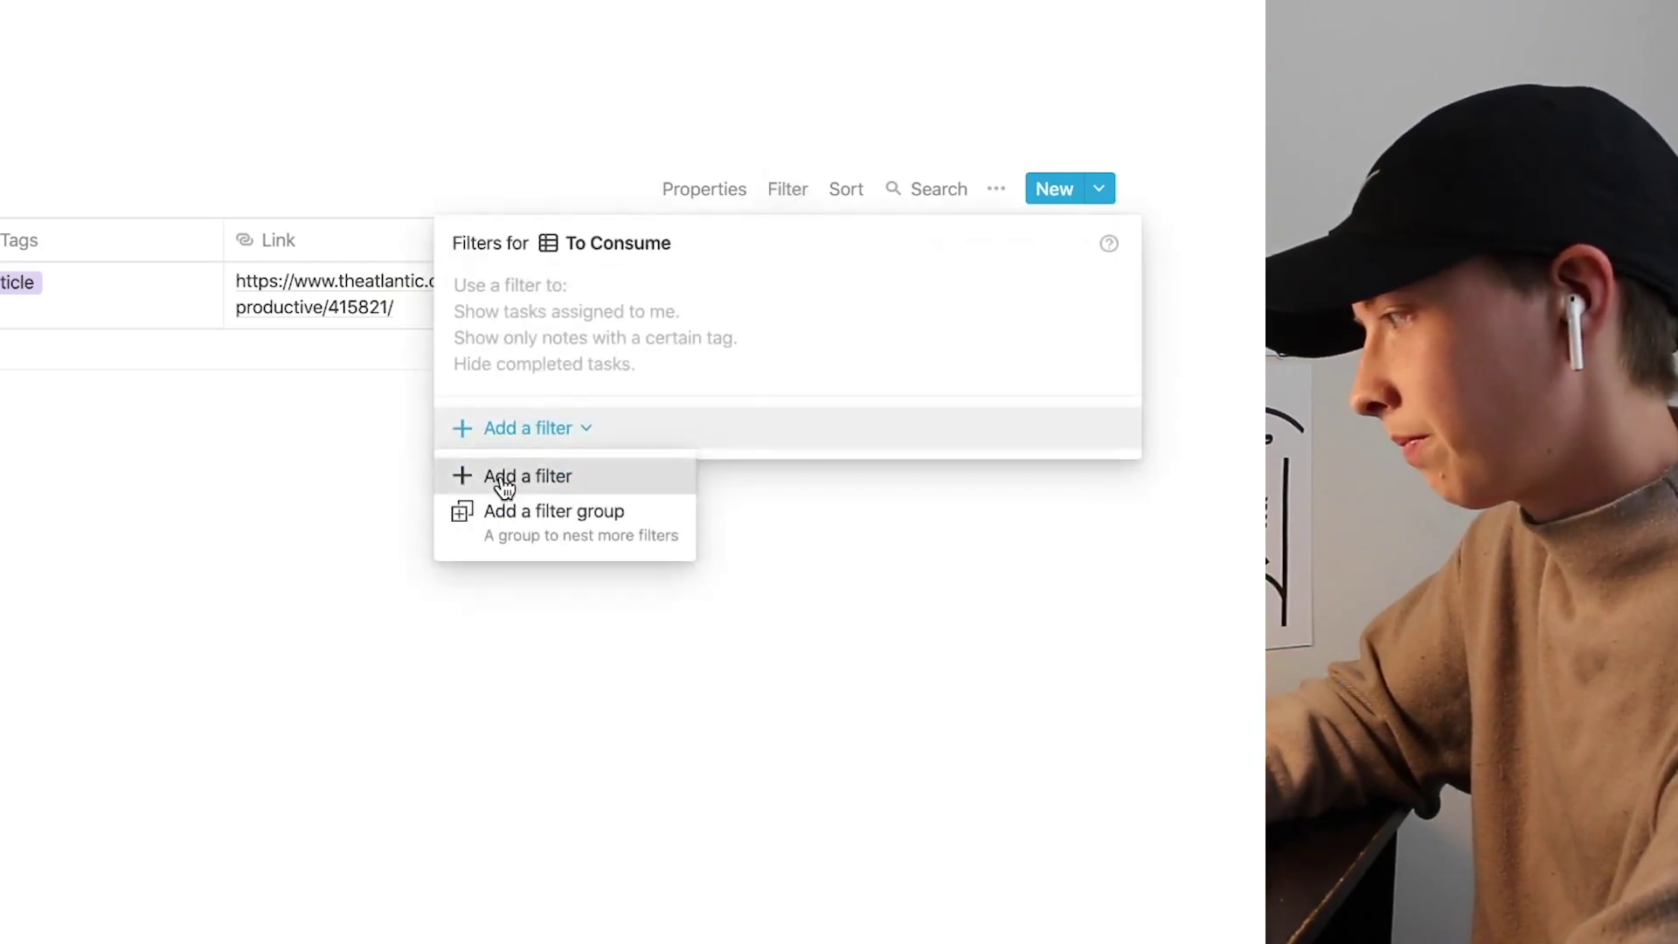
left_click(501, 476)
left_click(584, 314)
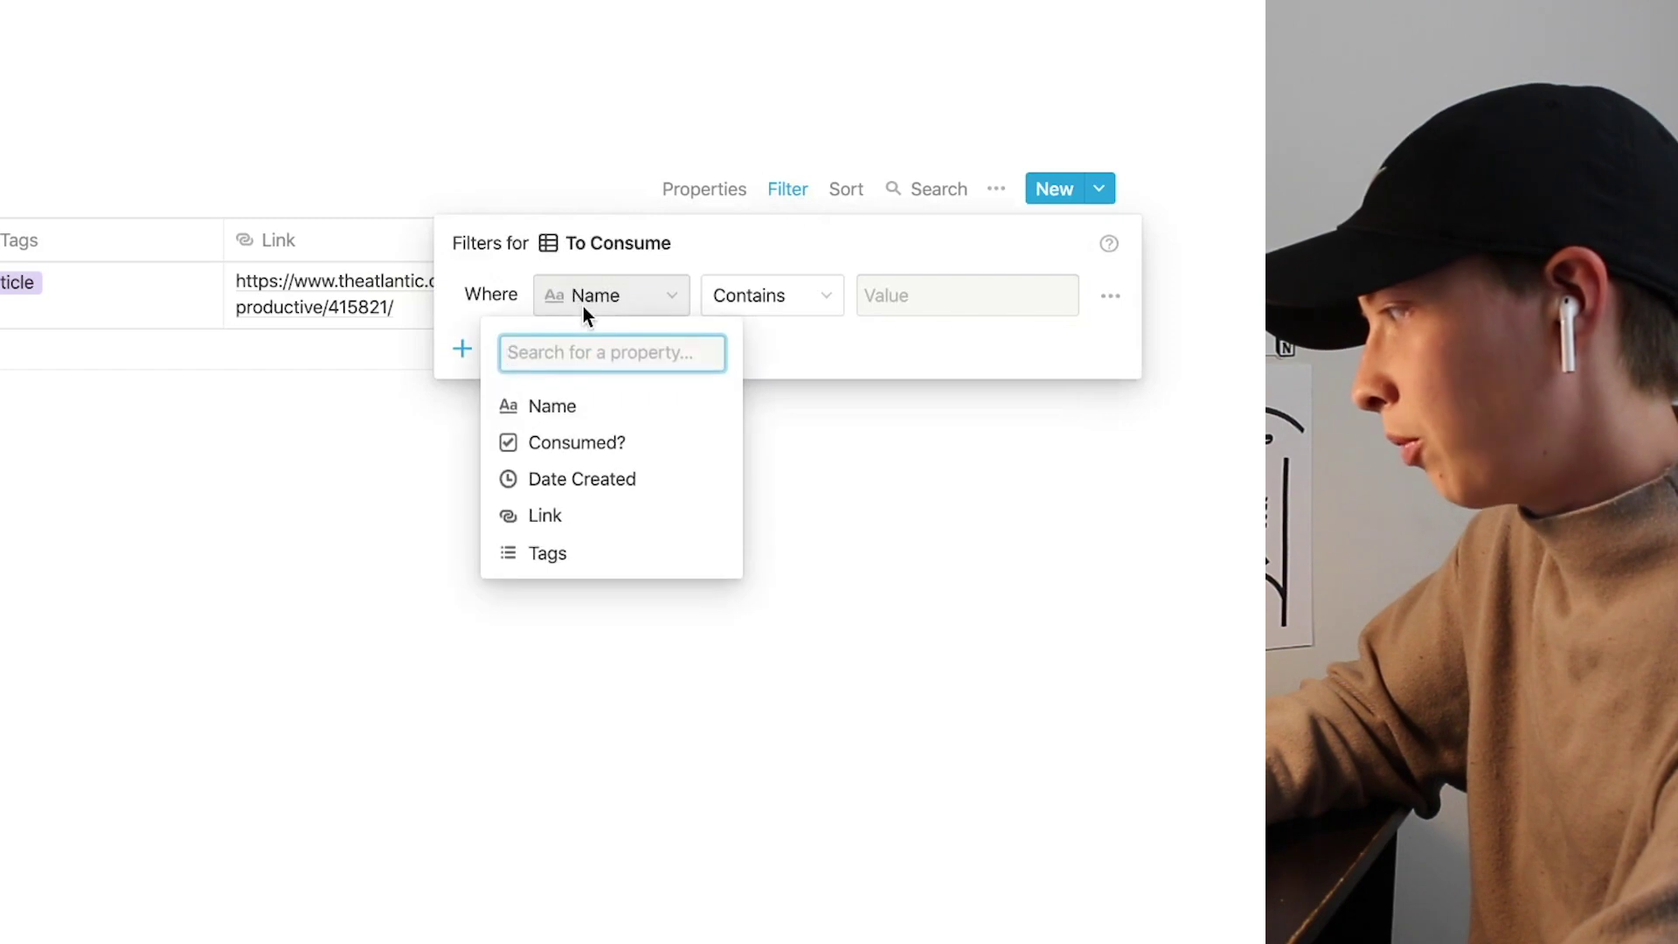
left_click(578, 446)
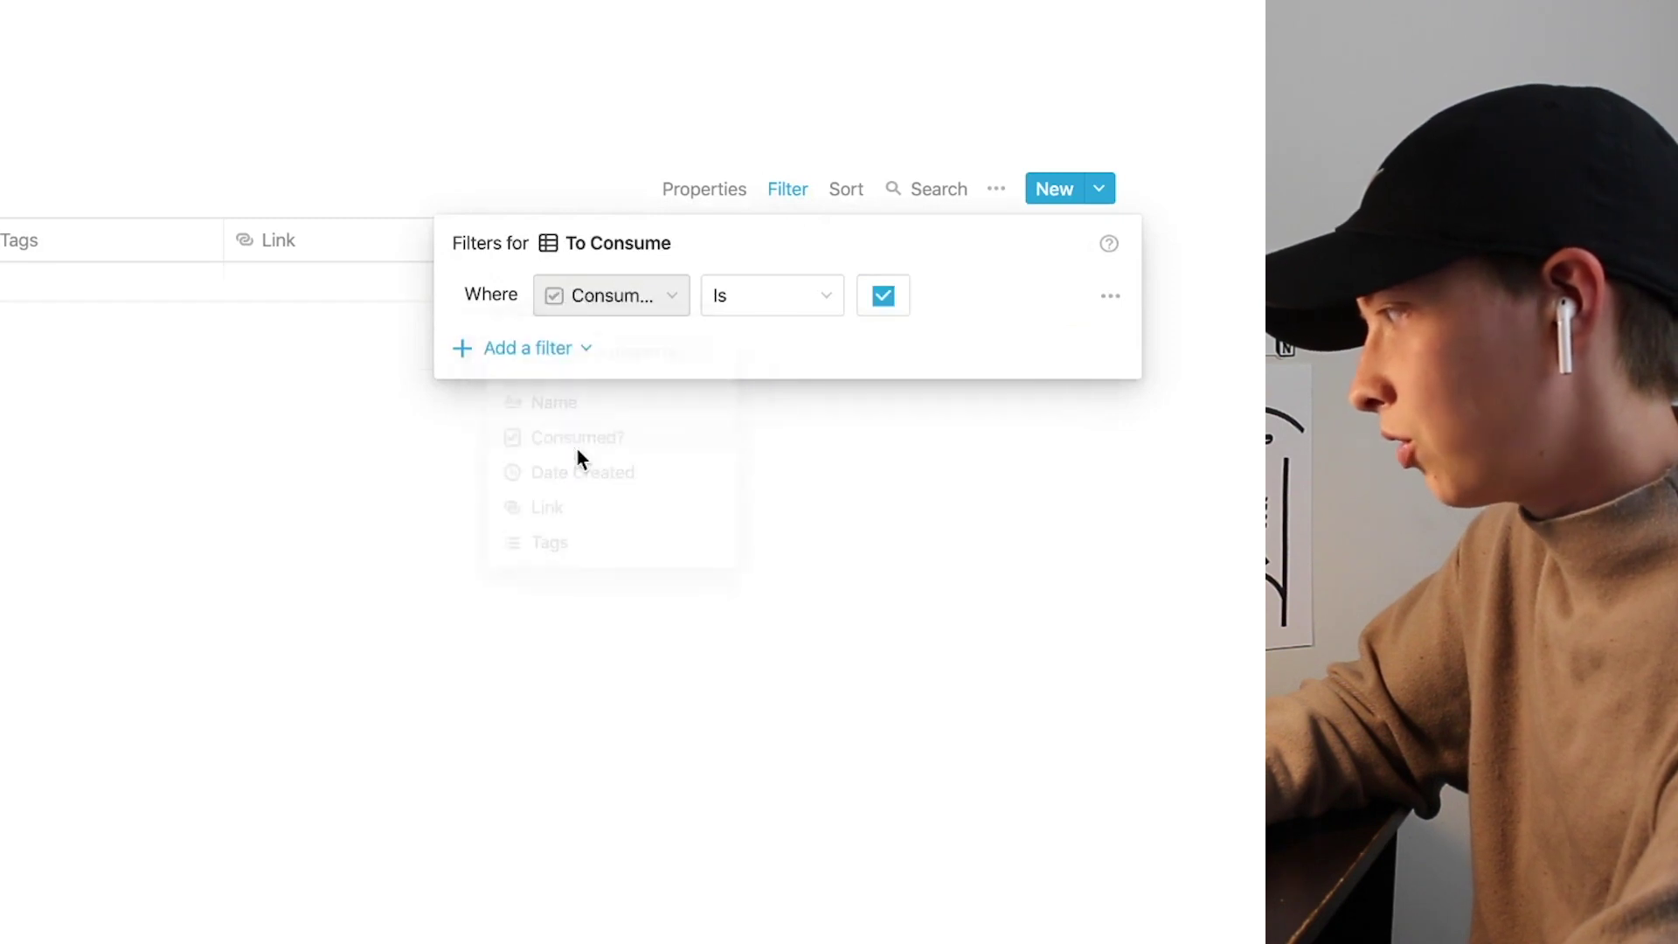
left_click(881, 300)
left_click(531, 423)
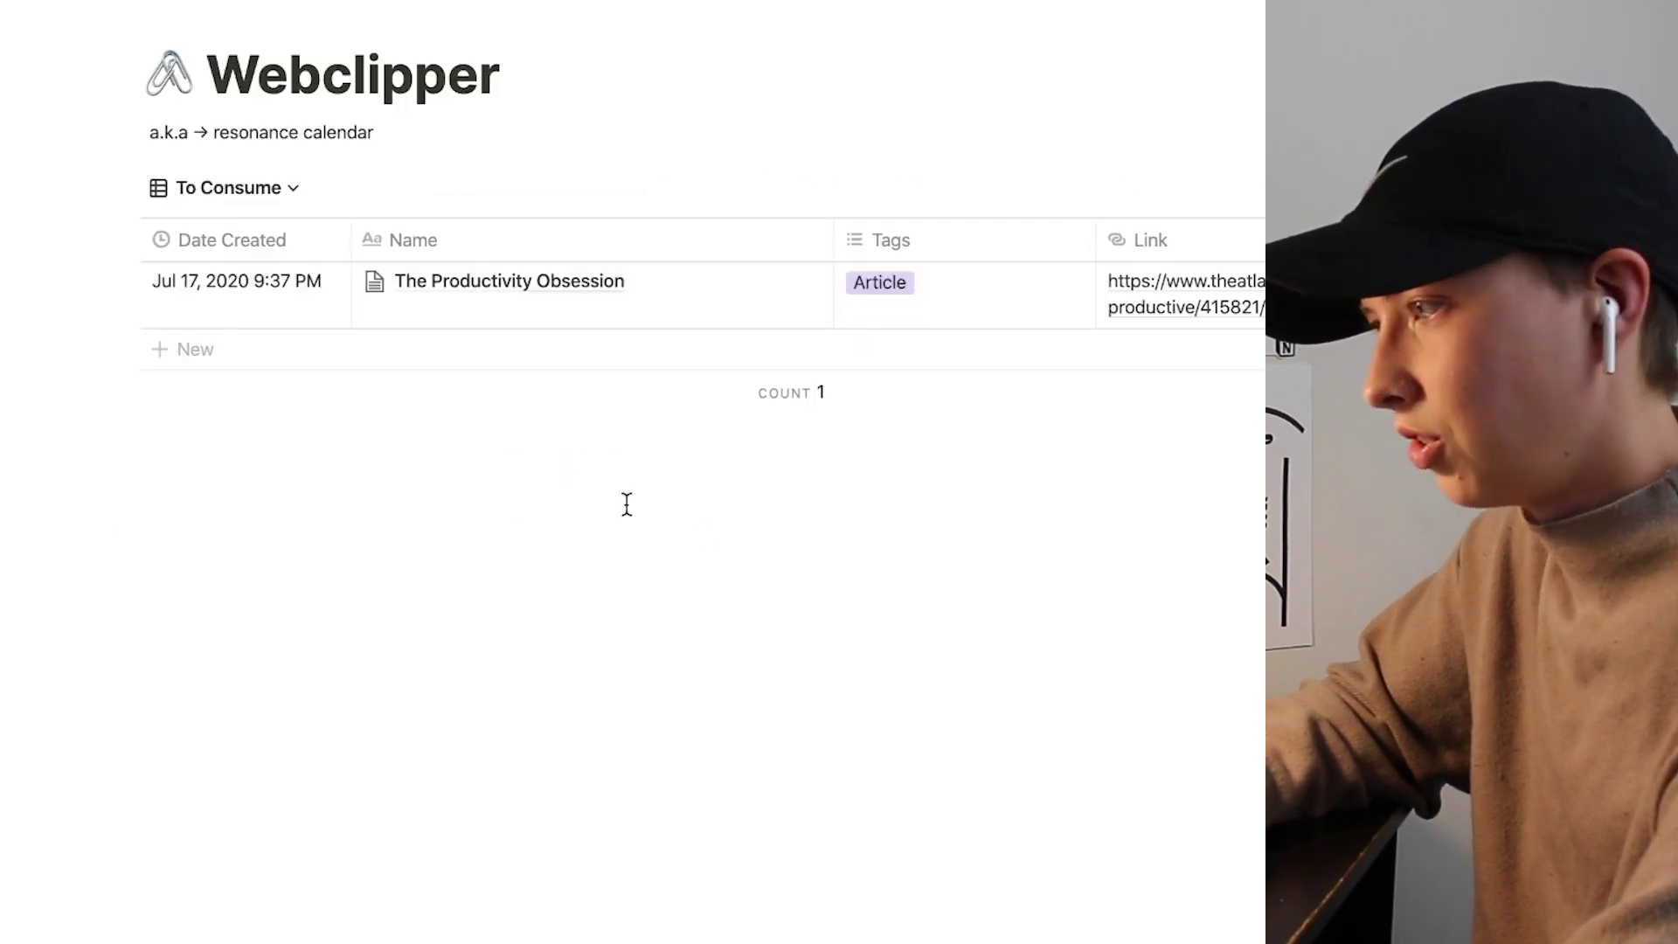
Step: Review the Consumed view's filter, tick the article's Consumed? box, and confirm it moved
left_click(258, 203)
left_click(180, 332)
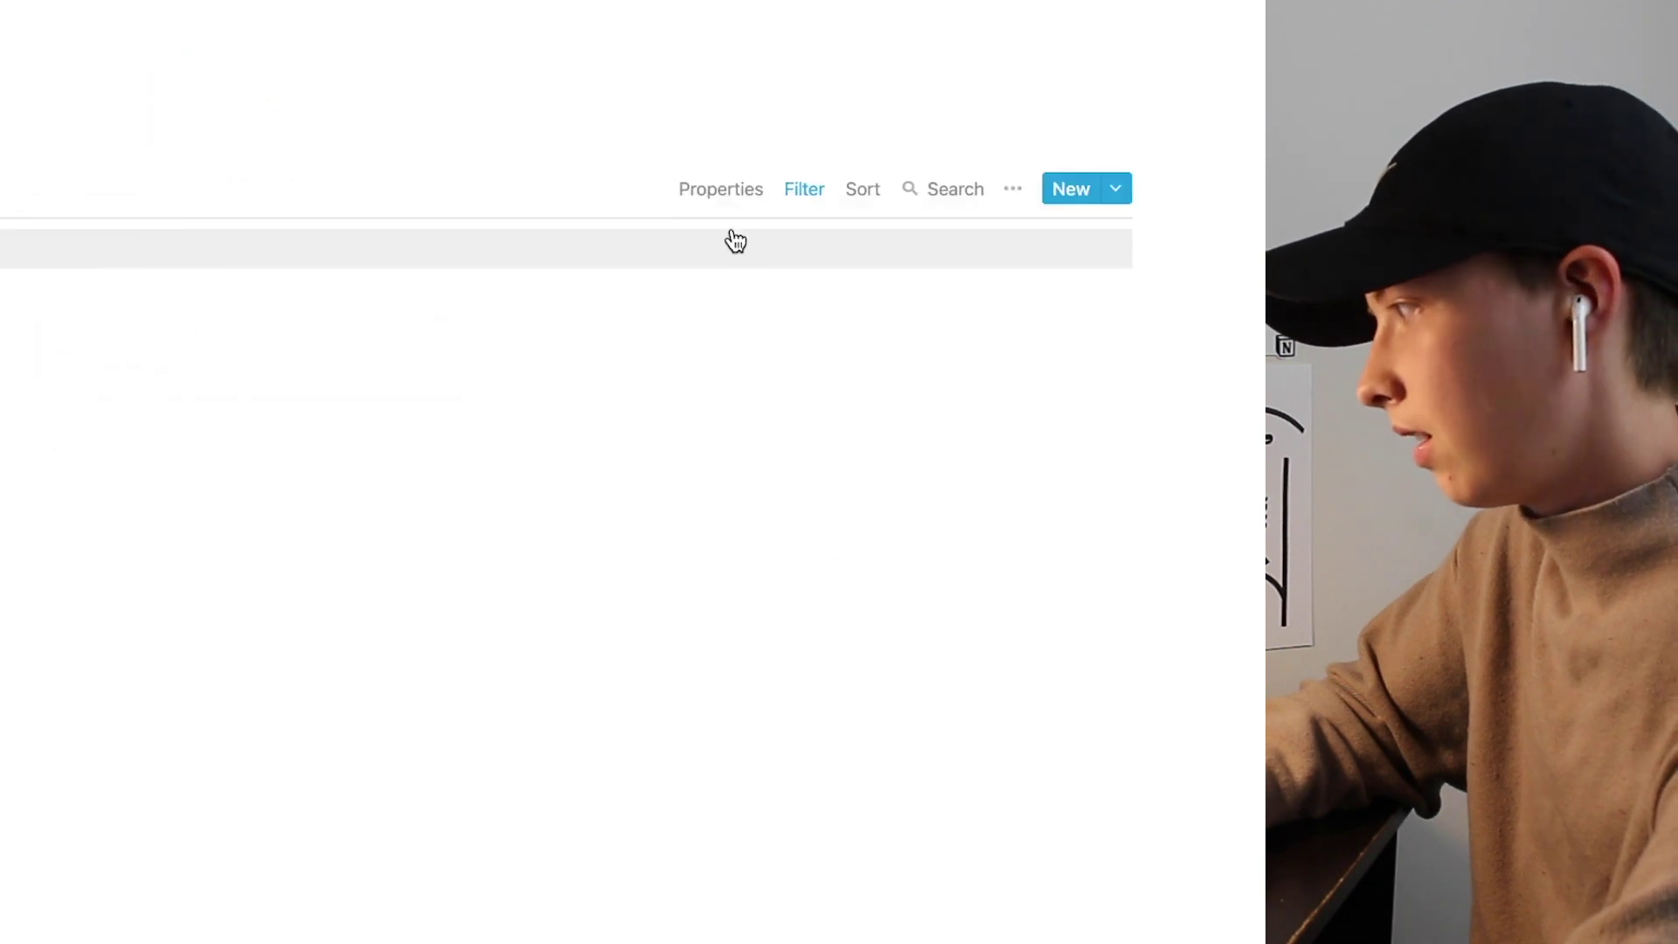
left_click(804, 192)
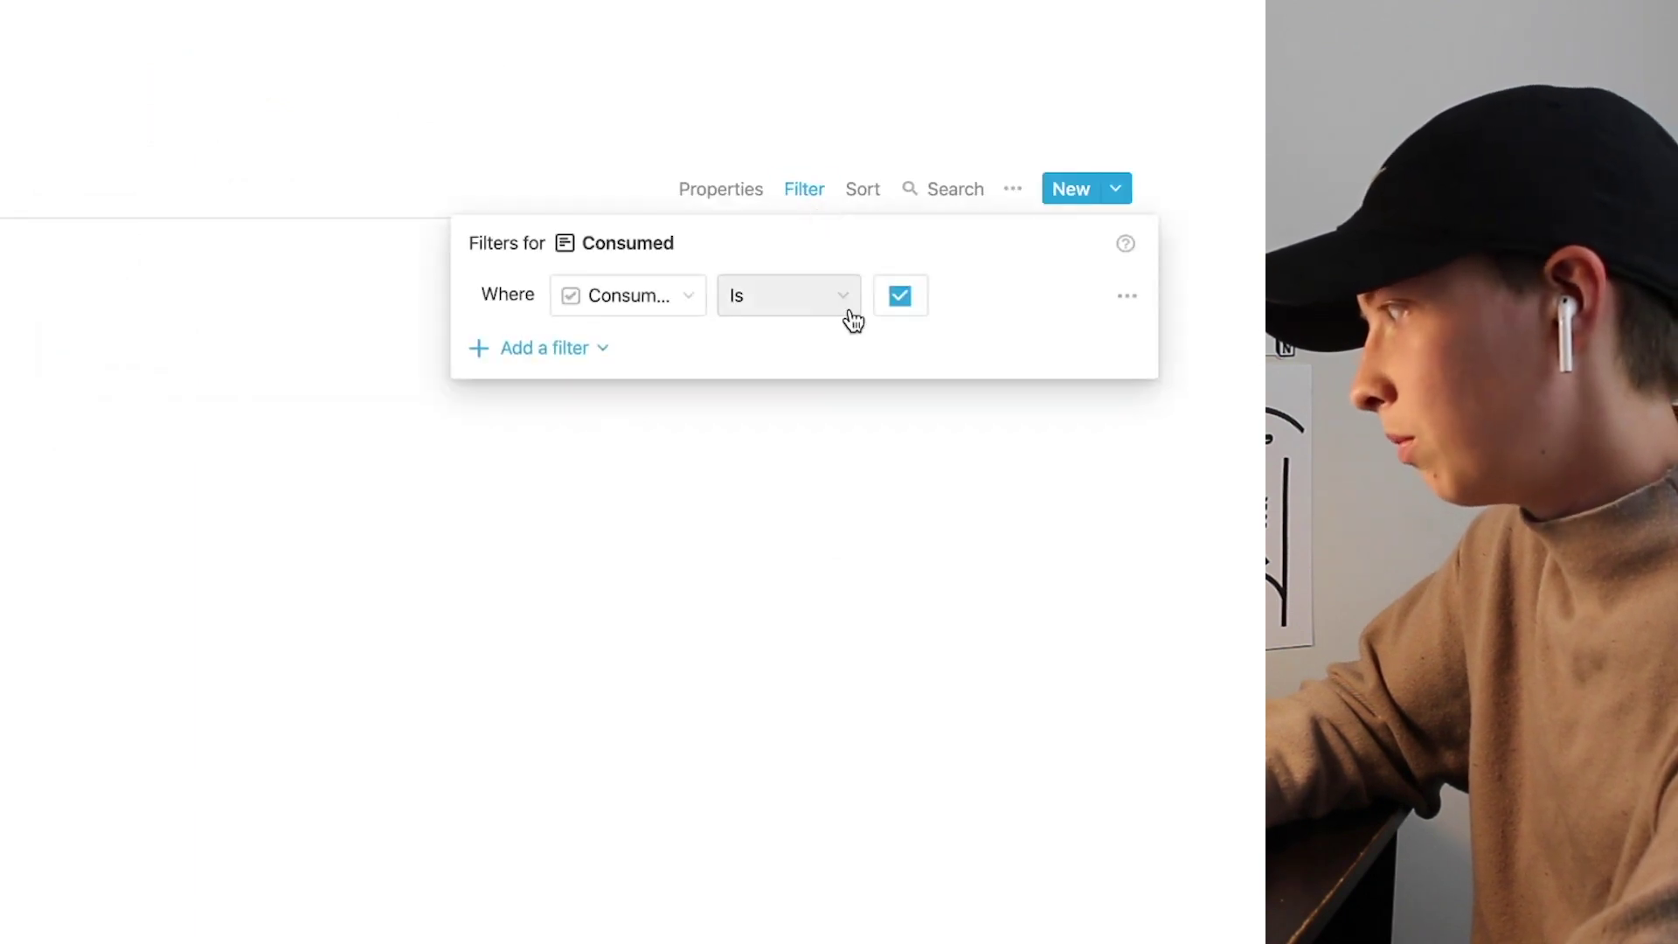
key("Escape")
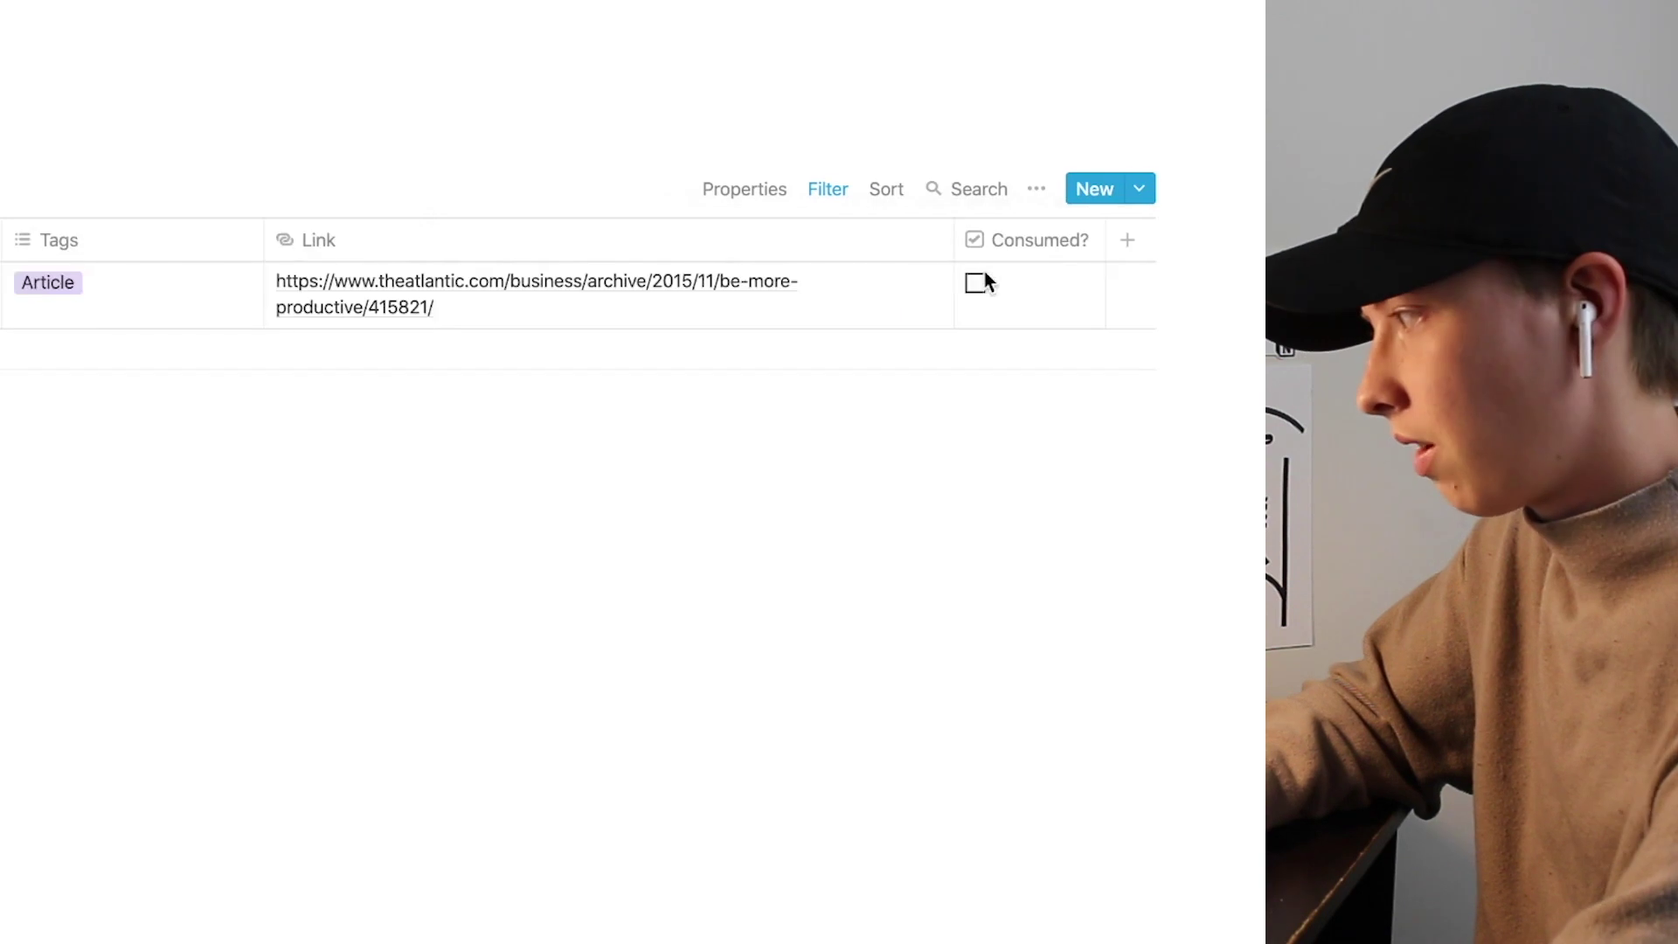
left_click(976, 281)
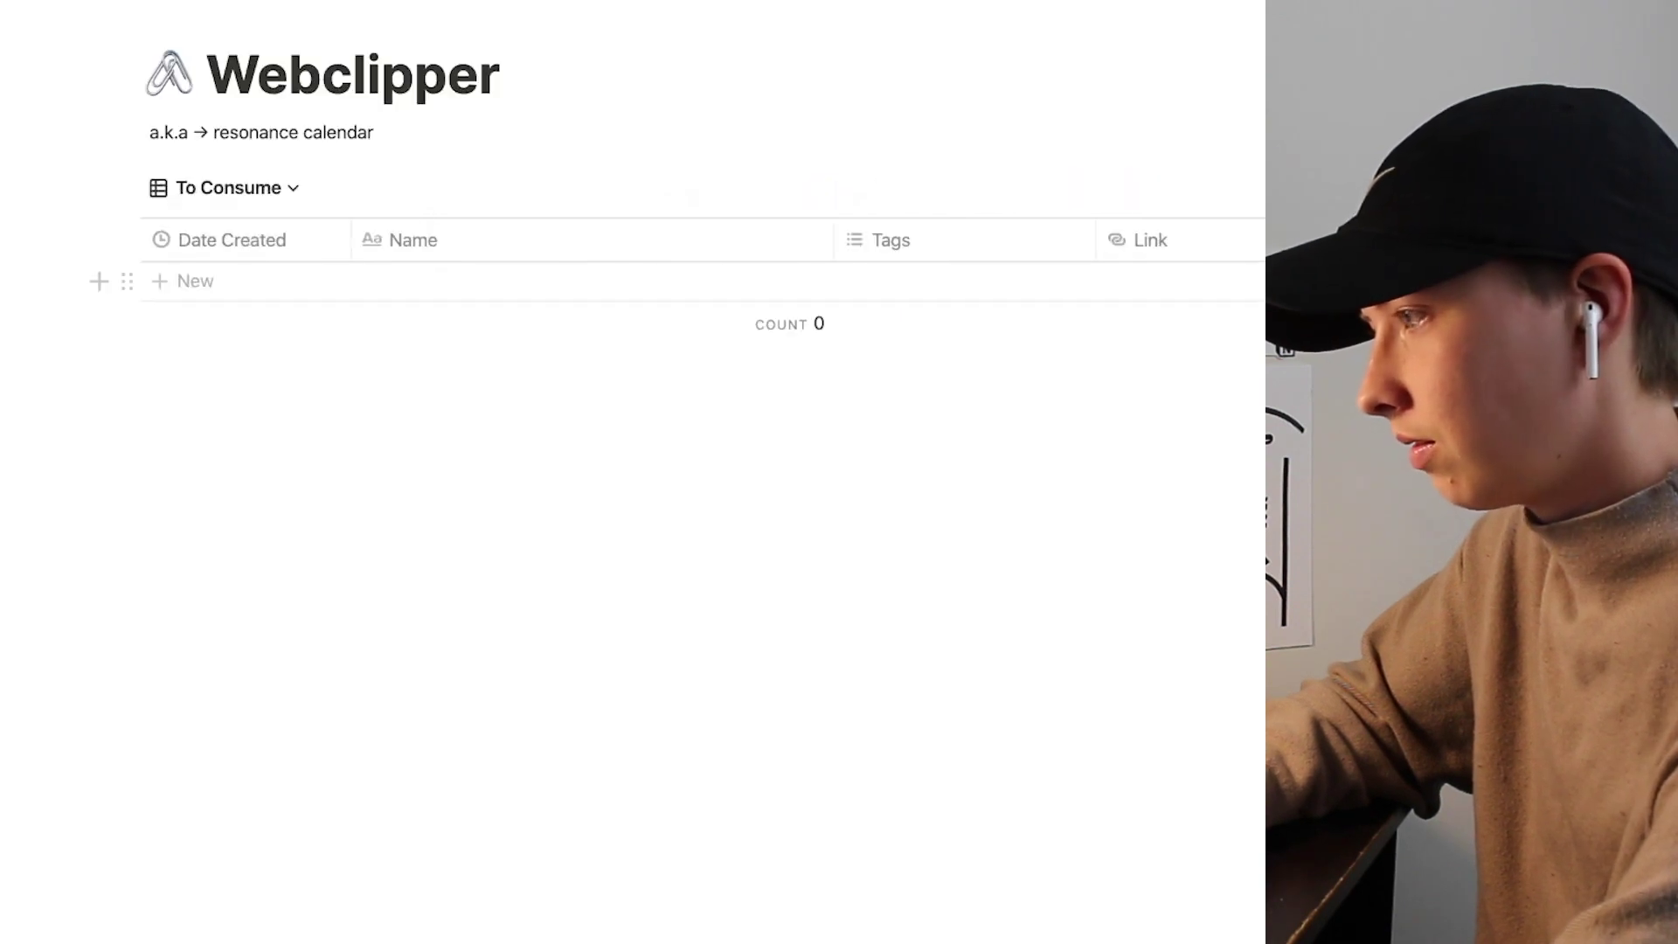
left_click(225, 190)
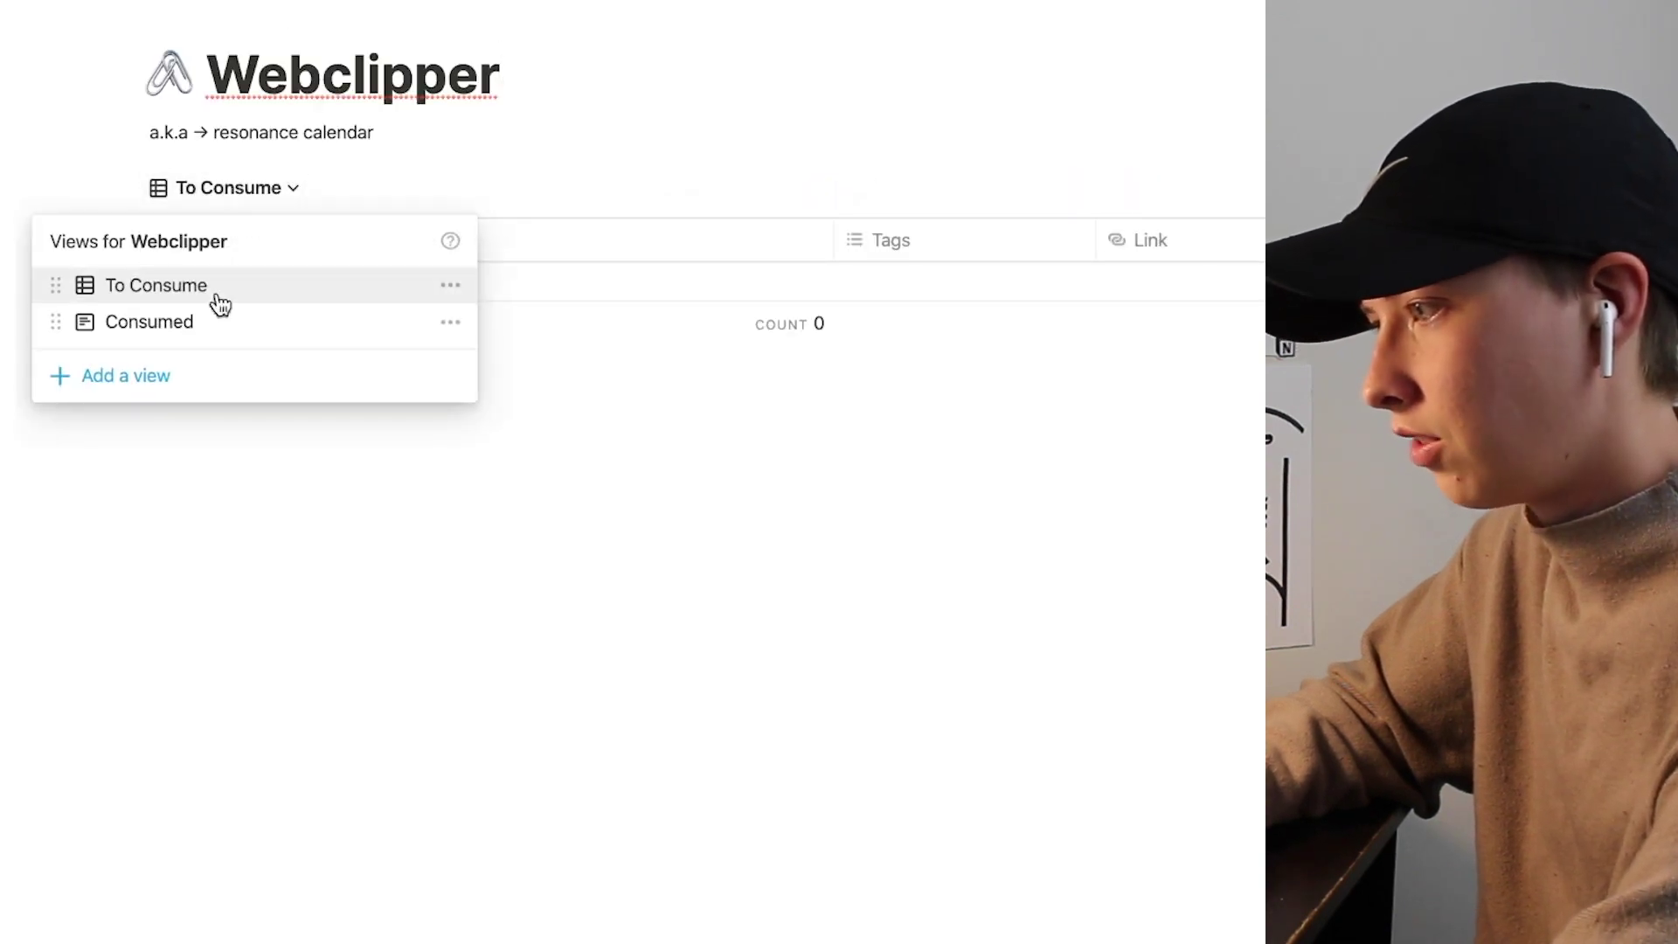
left_click(199, 322)
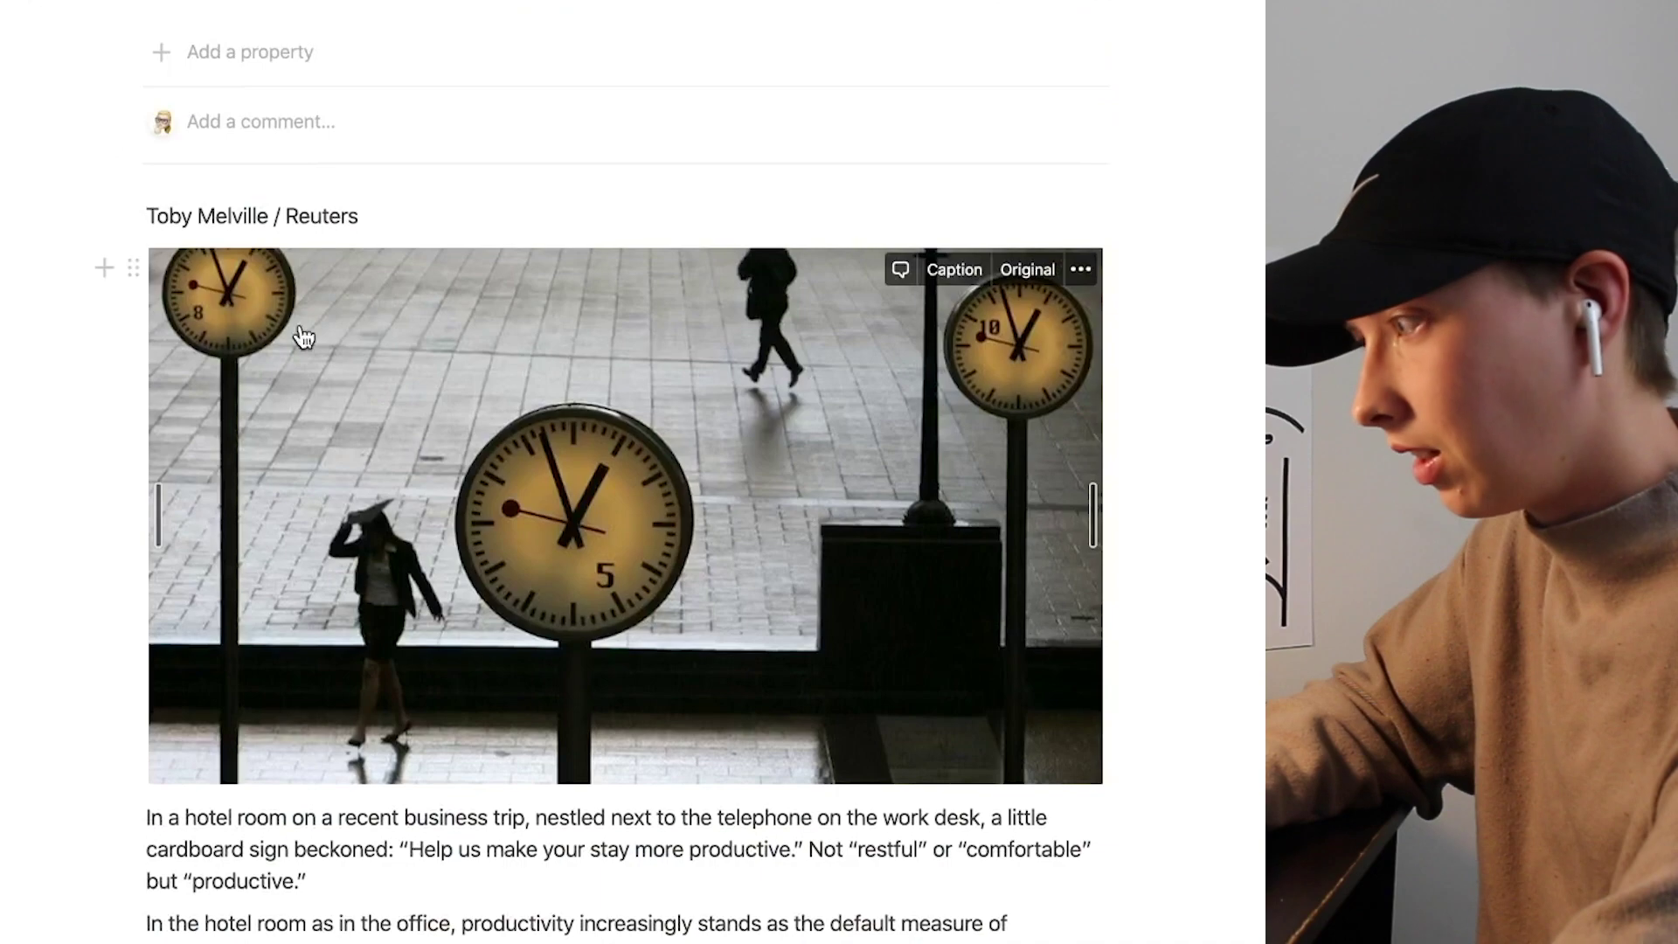
Step: Scroll through the saved text of The Productivity Obsession article
scroll(374, 419, "down", 15)
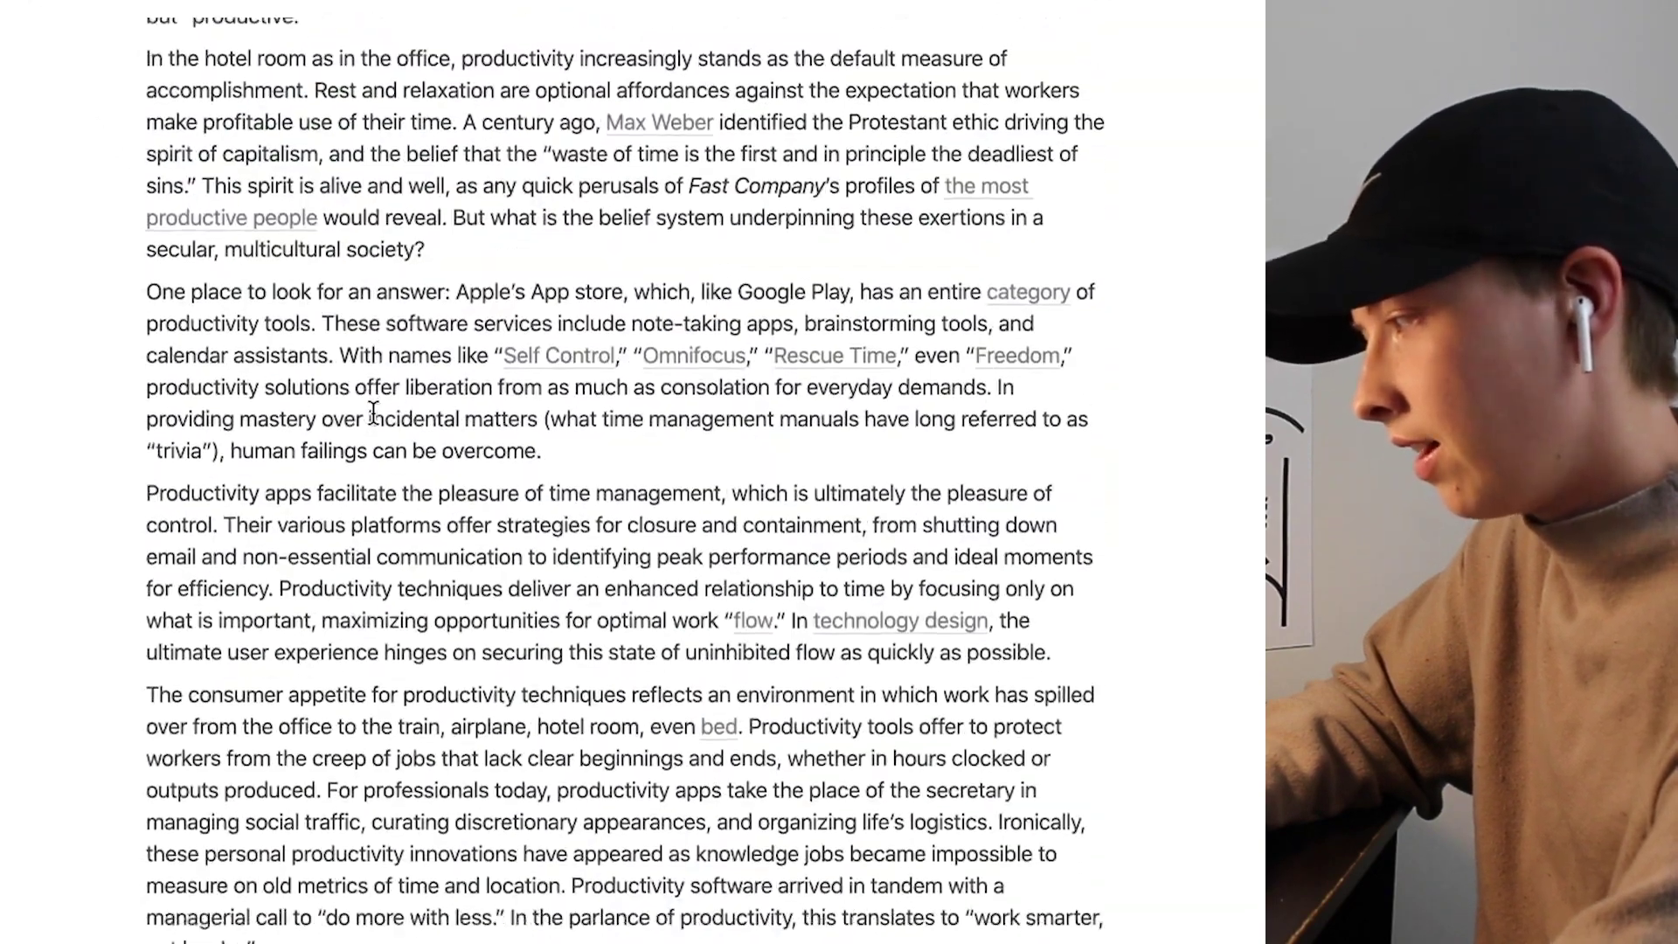
scroll(373, 411, "down", 2)
scroll(373, 411, "up", 20)
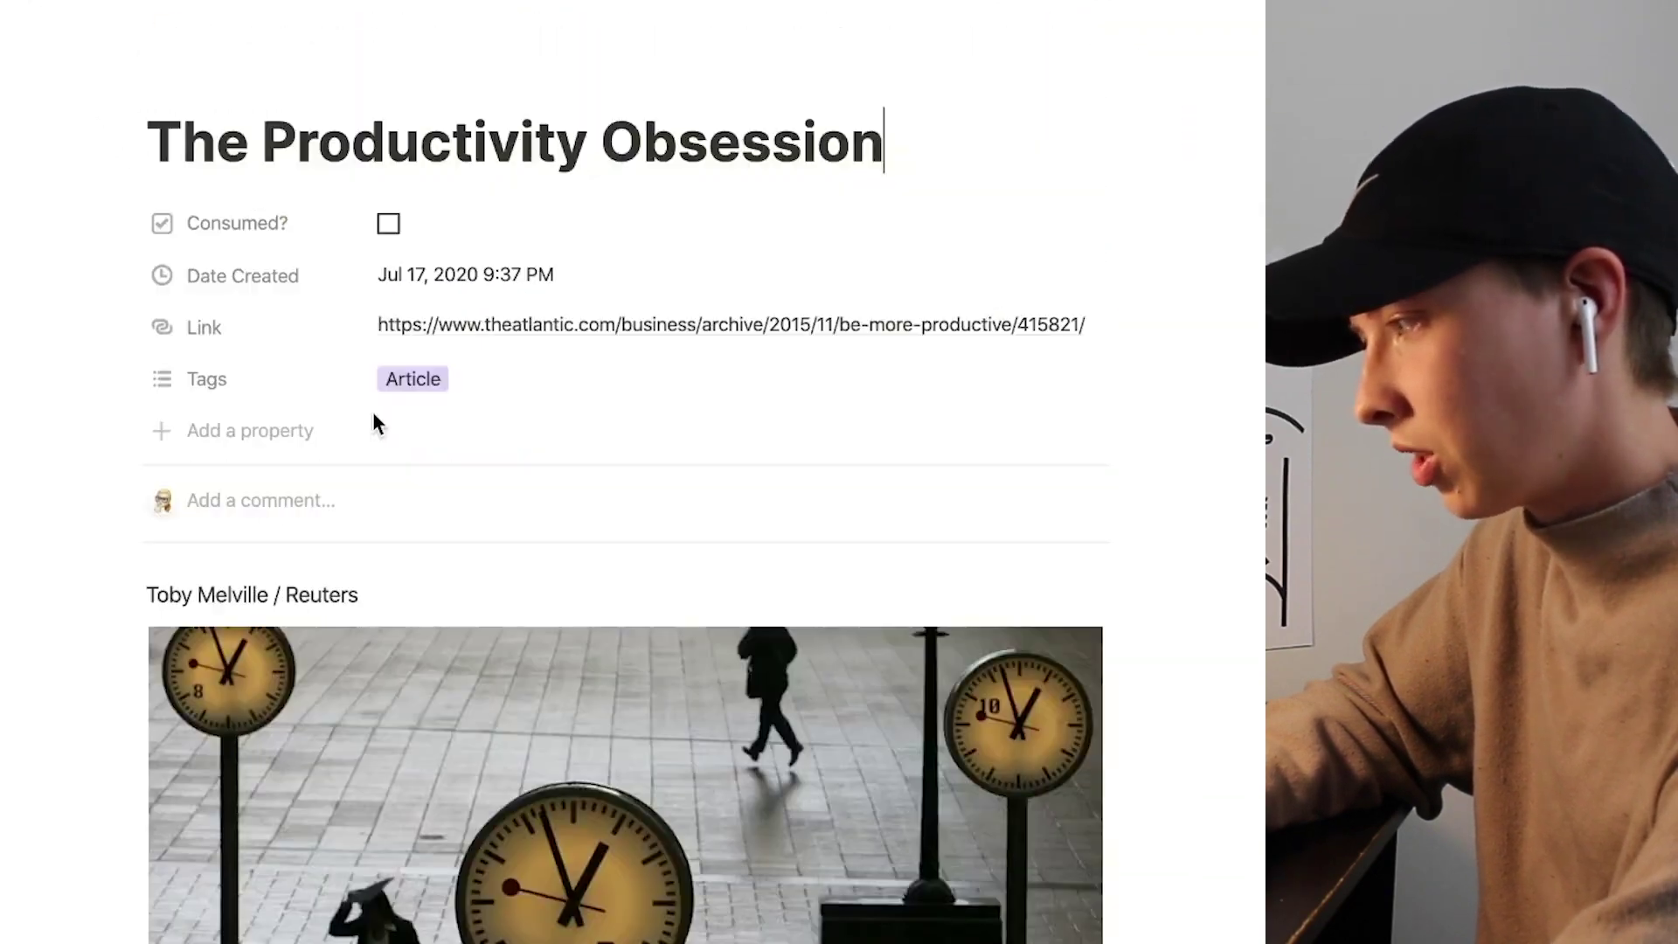
scroll(374, 418, "down", 6)
scroll(374, 413, "down", 4)
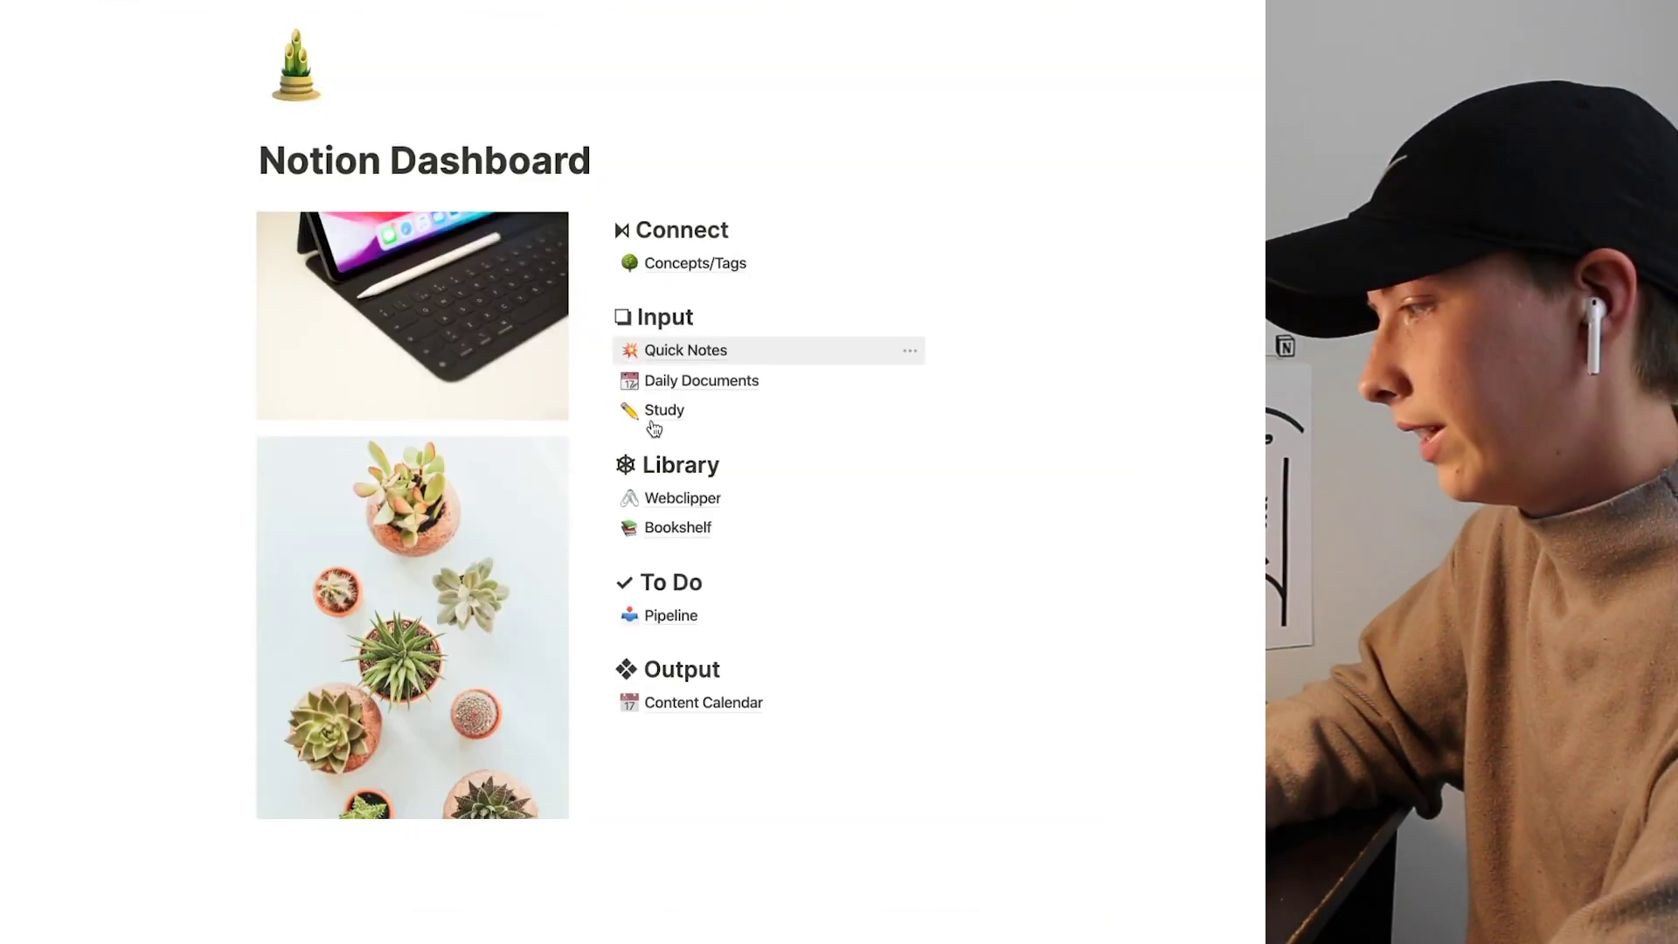
scroll(653, 429, "down", 1)
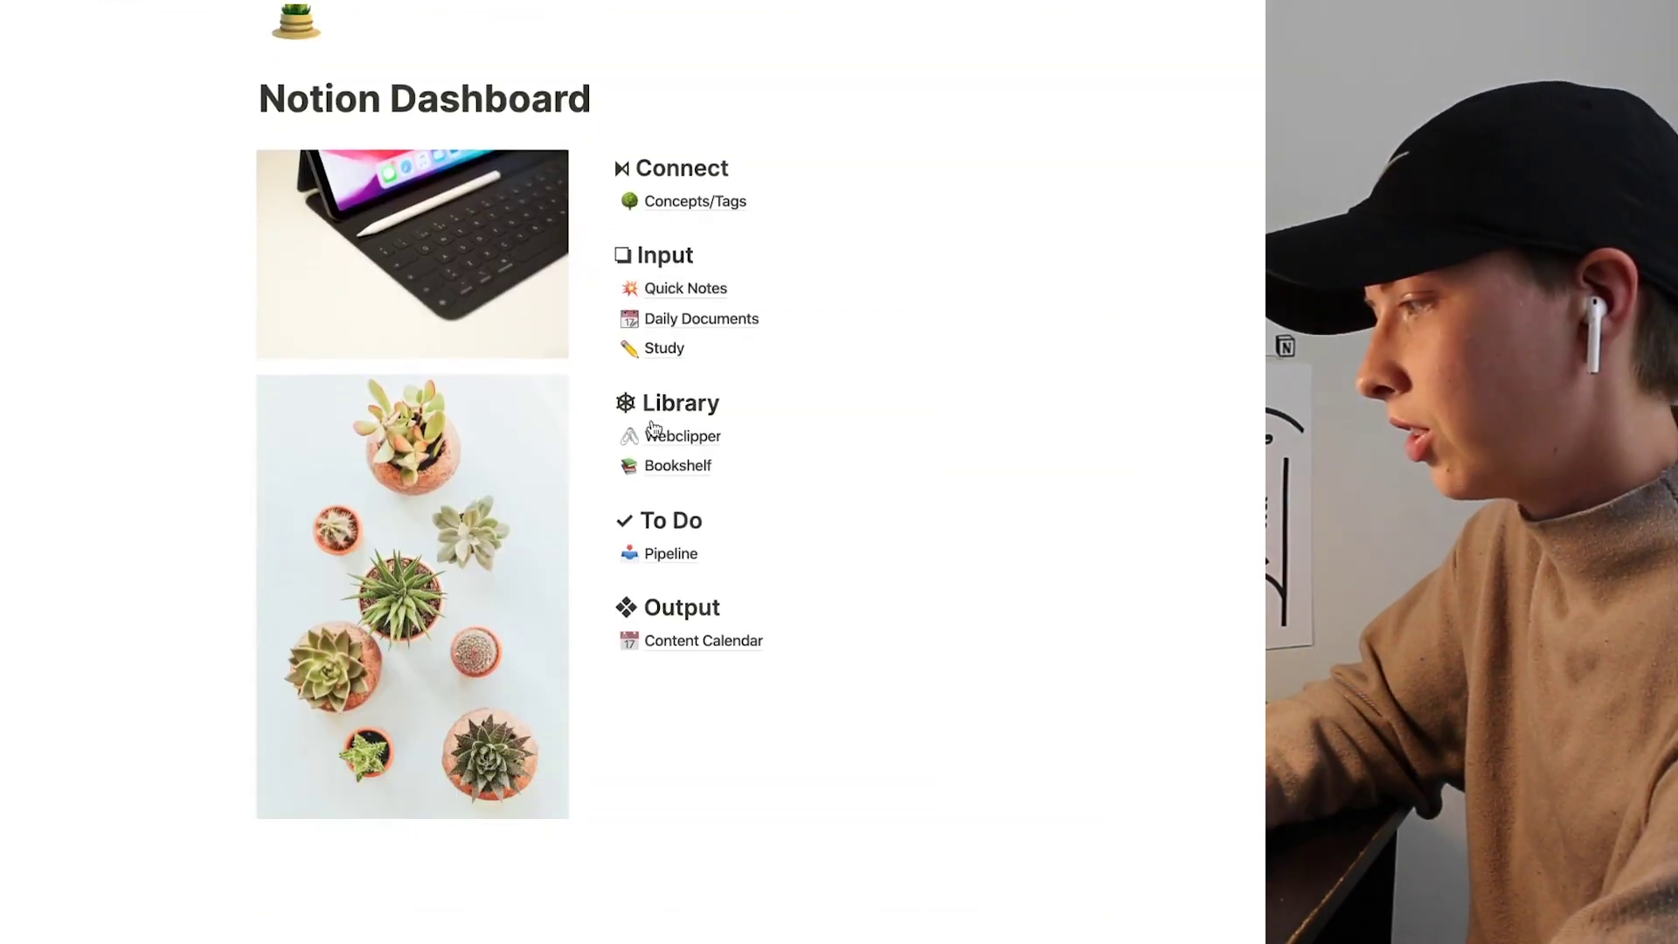
Step: Open Bookshelf, try Data View and Genre View, return to Cover View, then open Hard Times
left_click(686, 468)
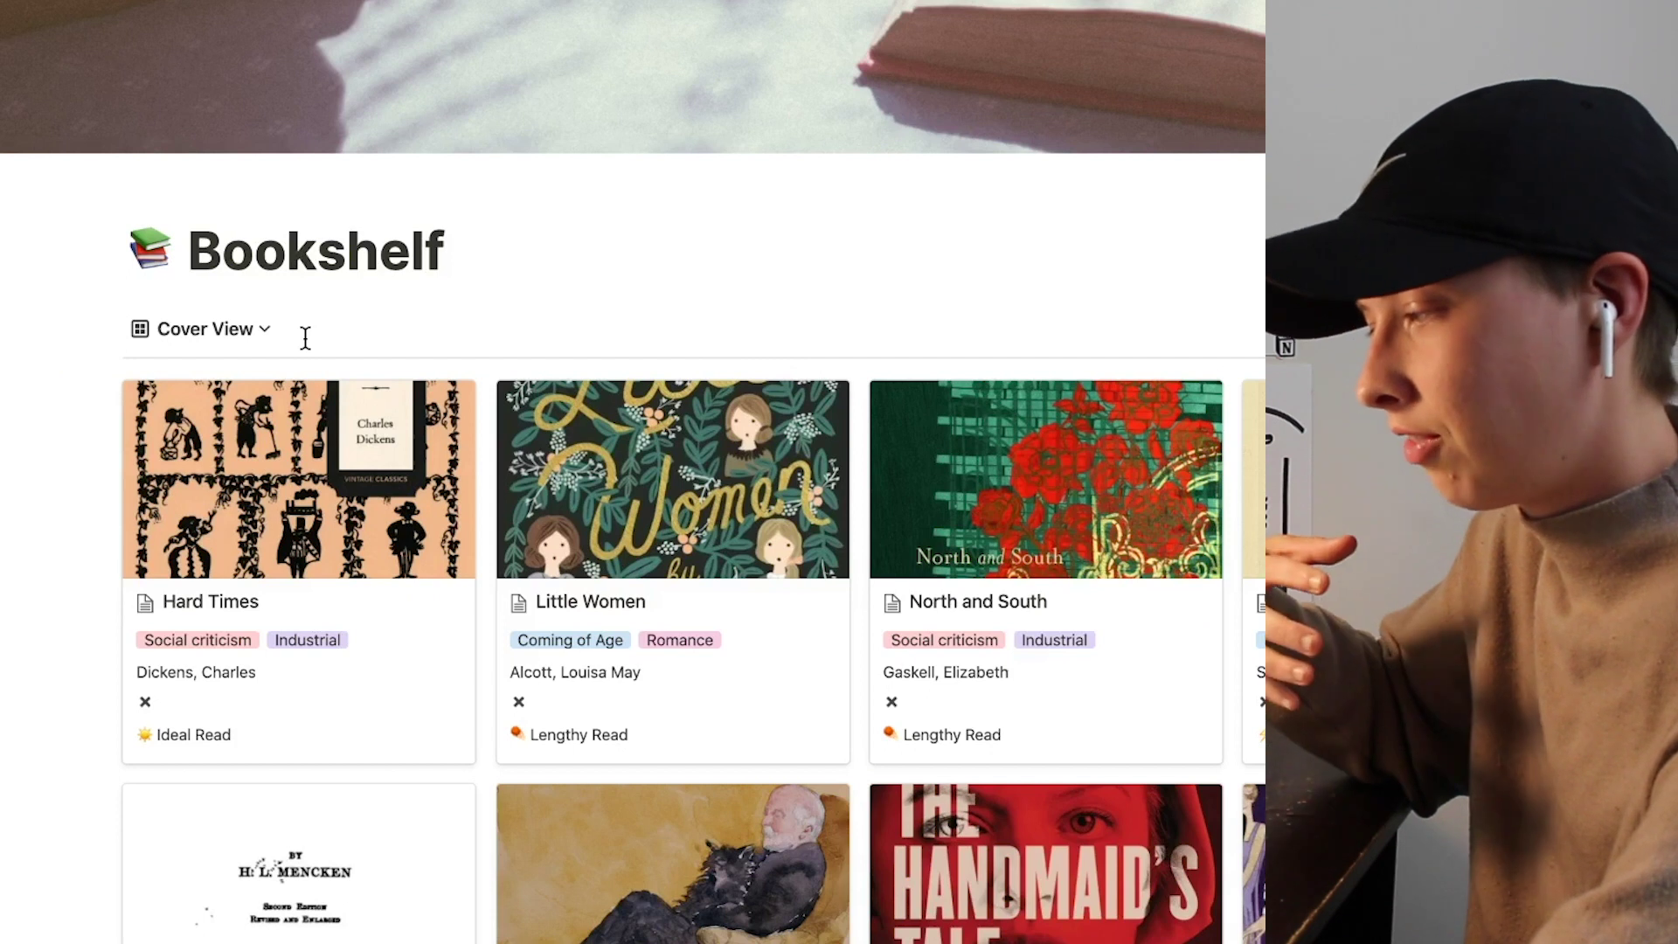
left_click(201, 315)
left_click(180, 470)
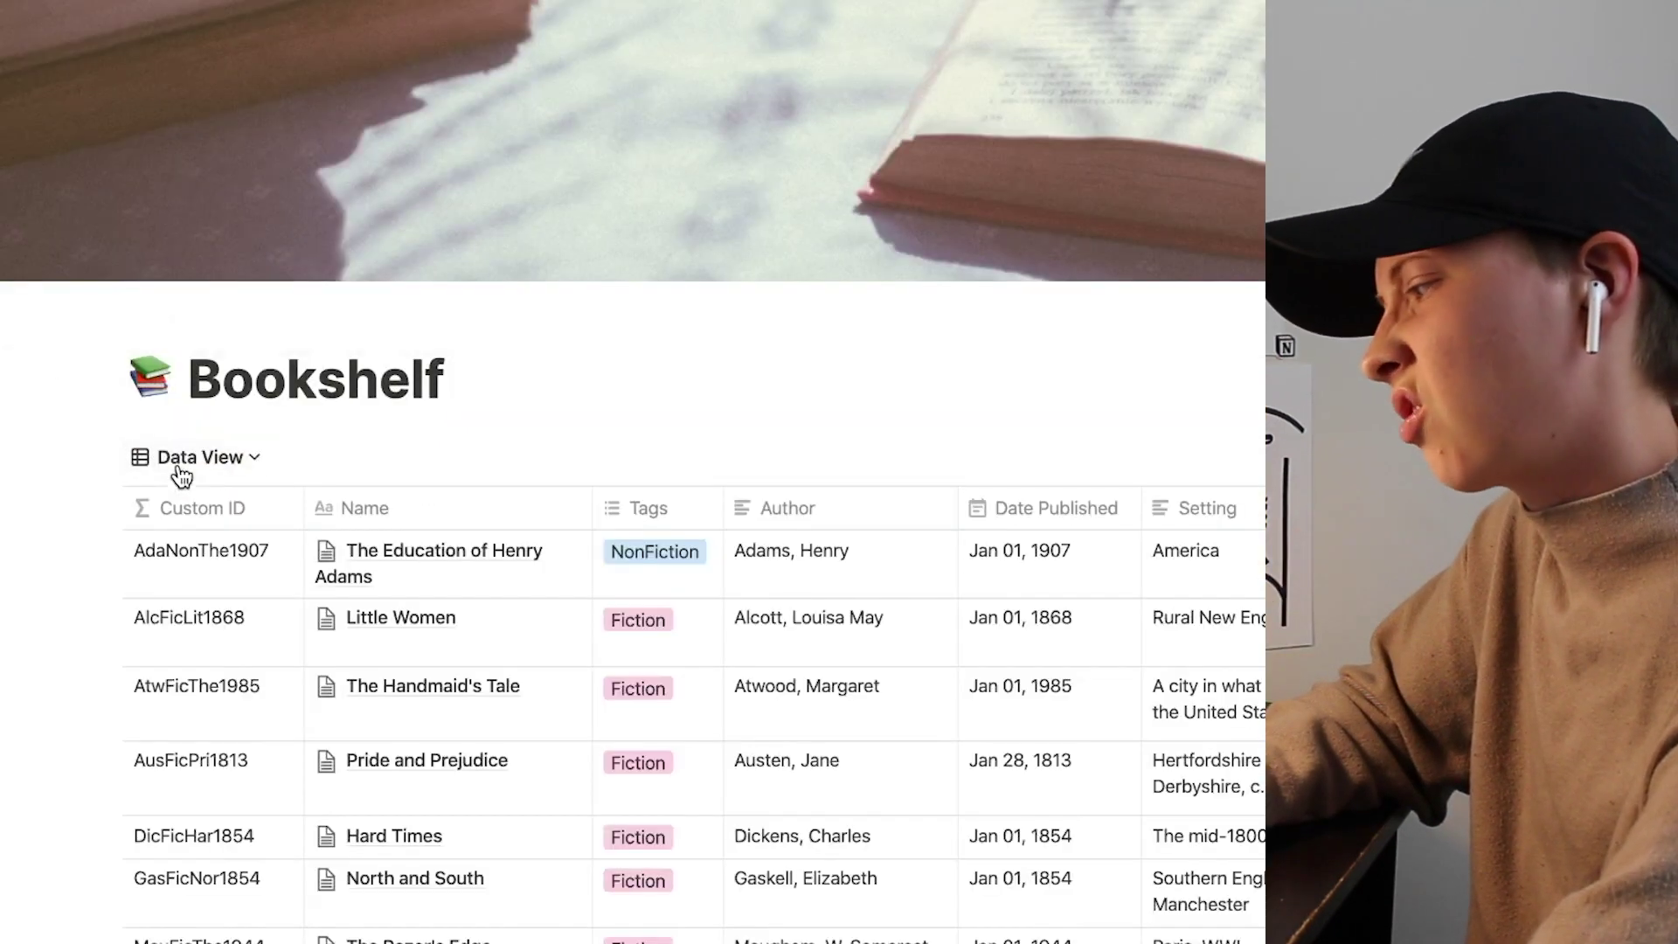
left_click(201, 456)
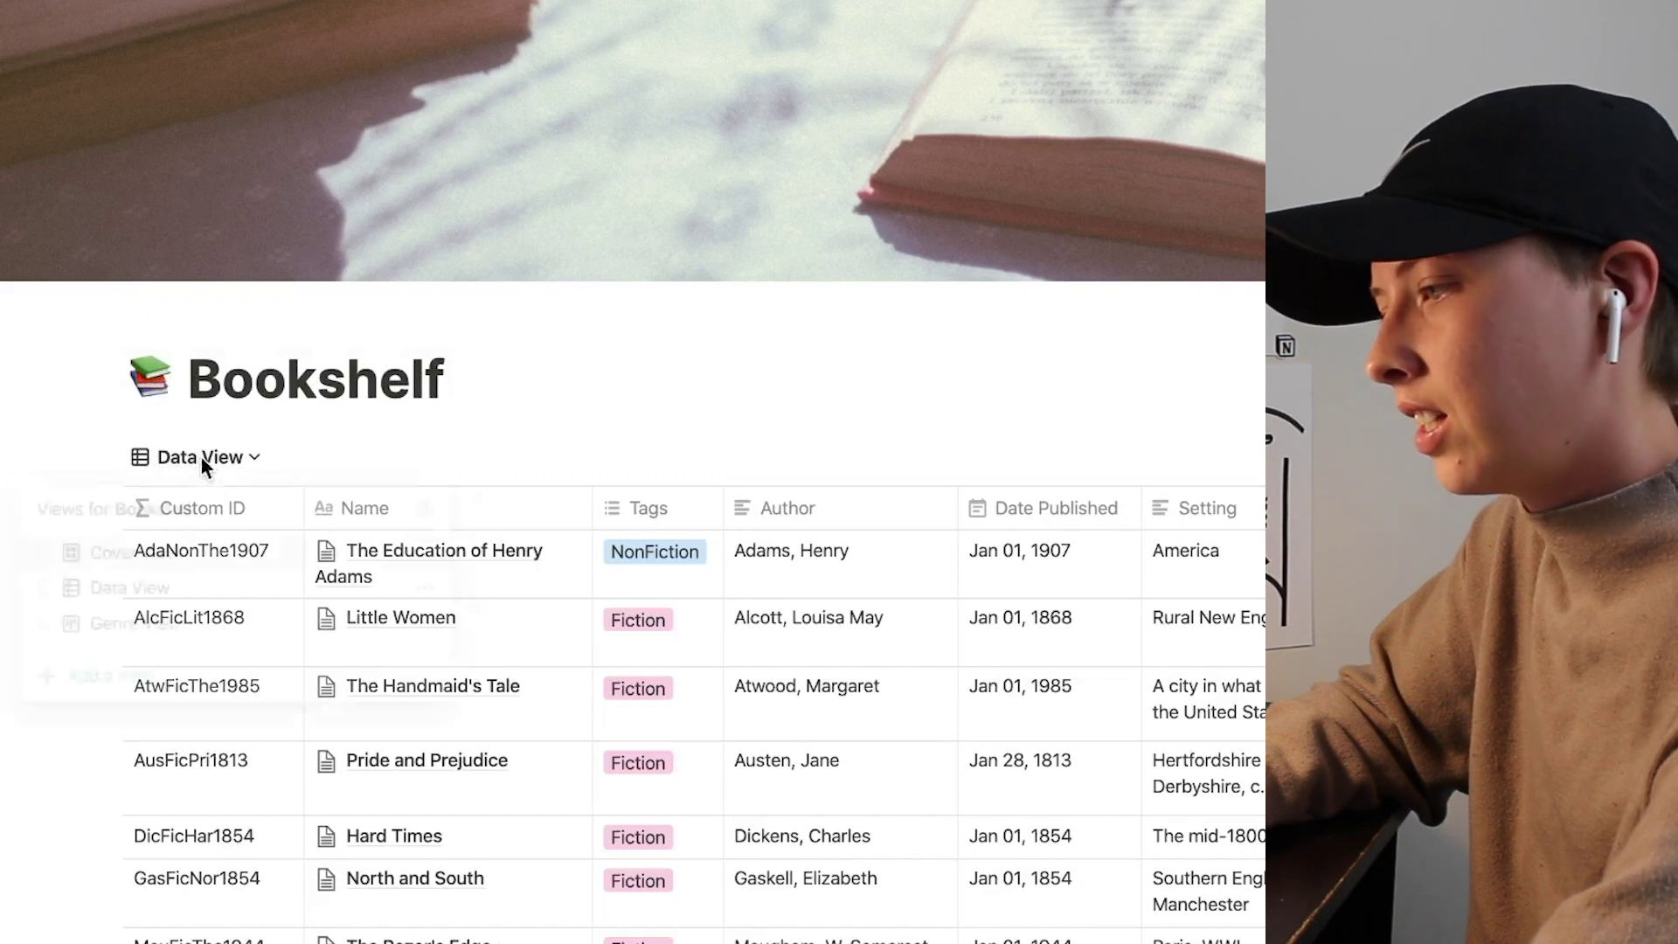
left_click(166, 631)
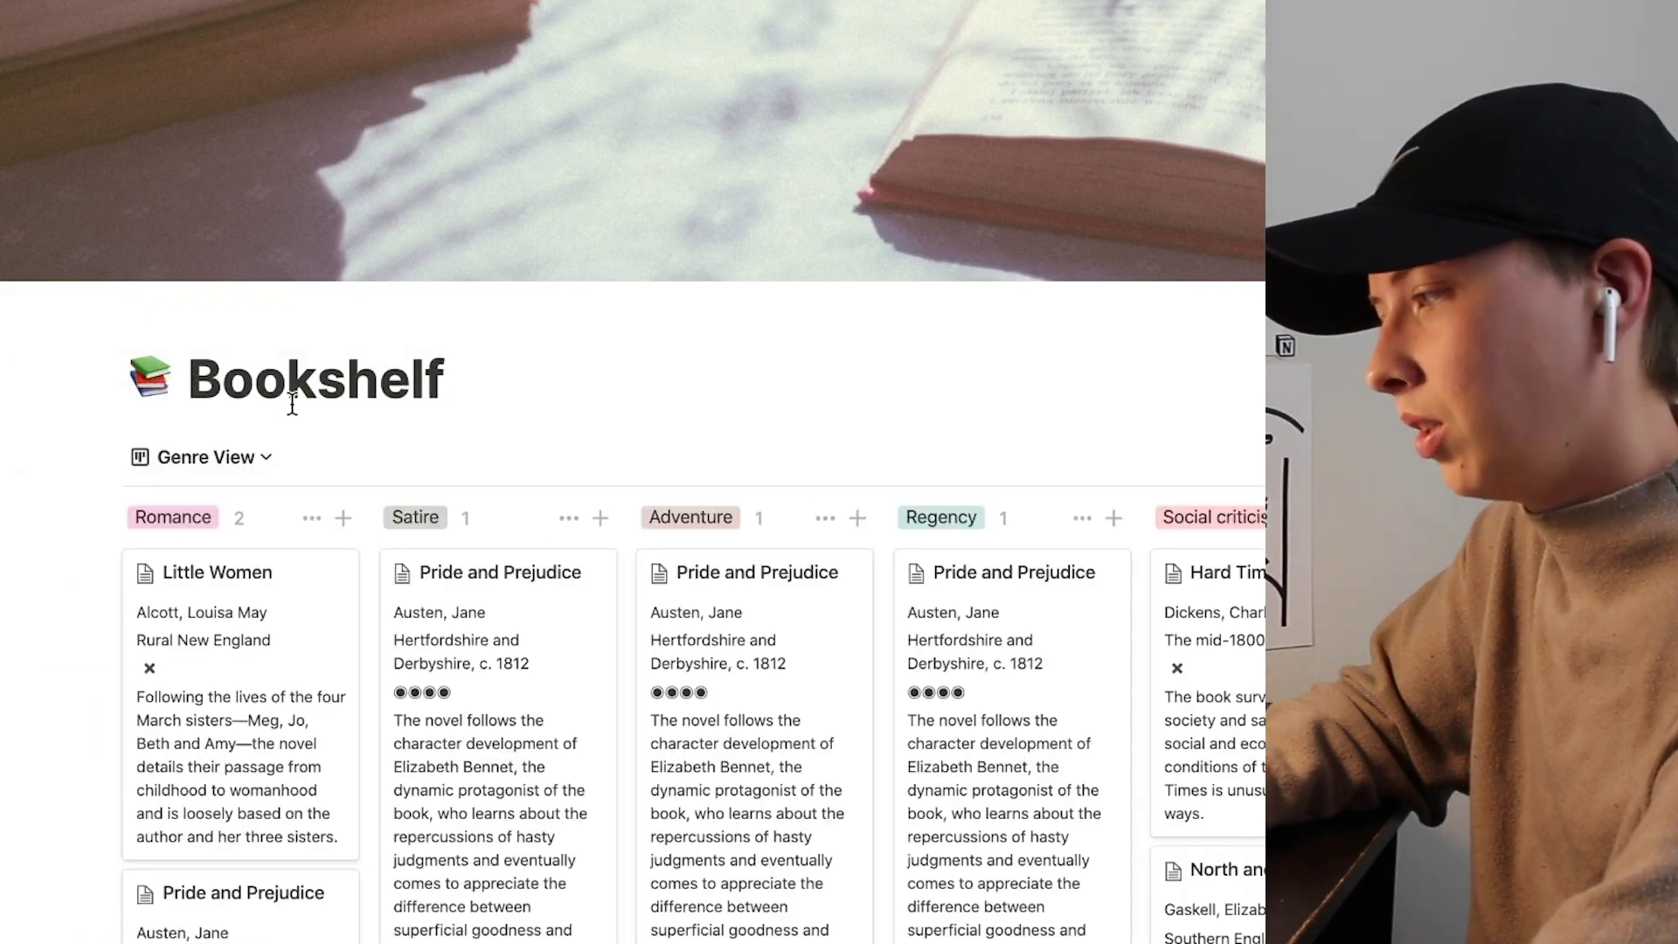
left_click(236, 463)
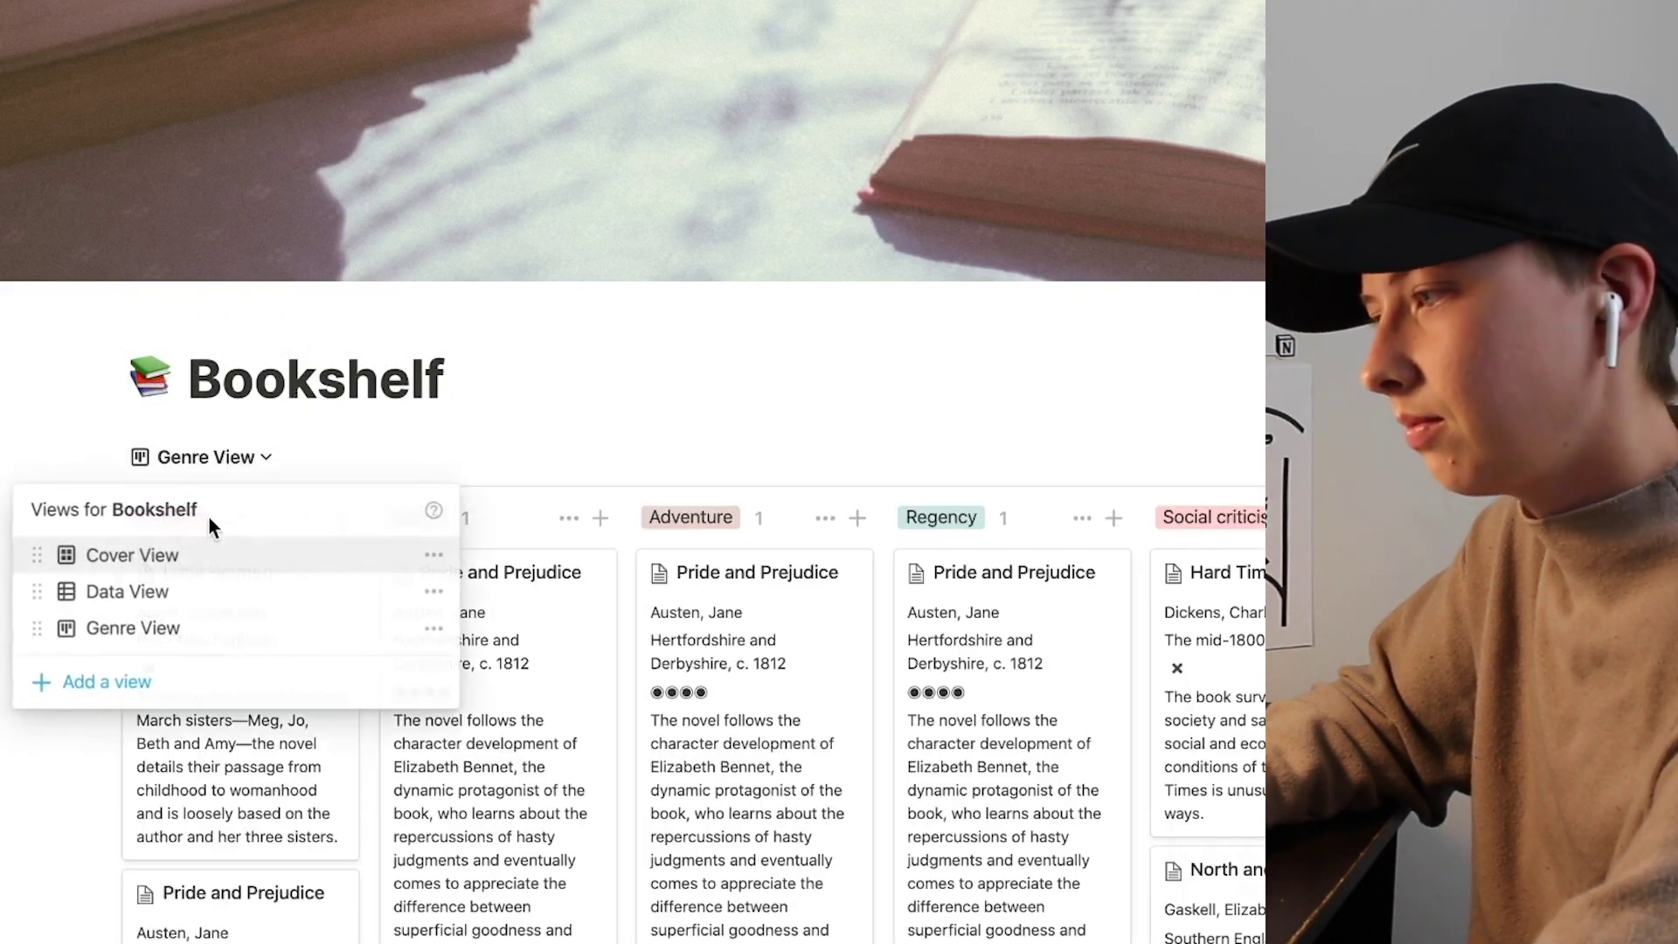
left_click(191, 559)
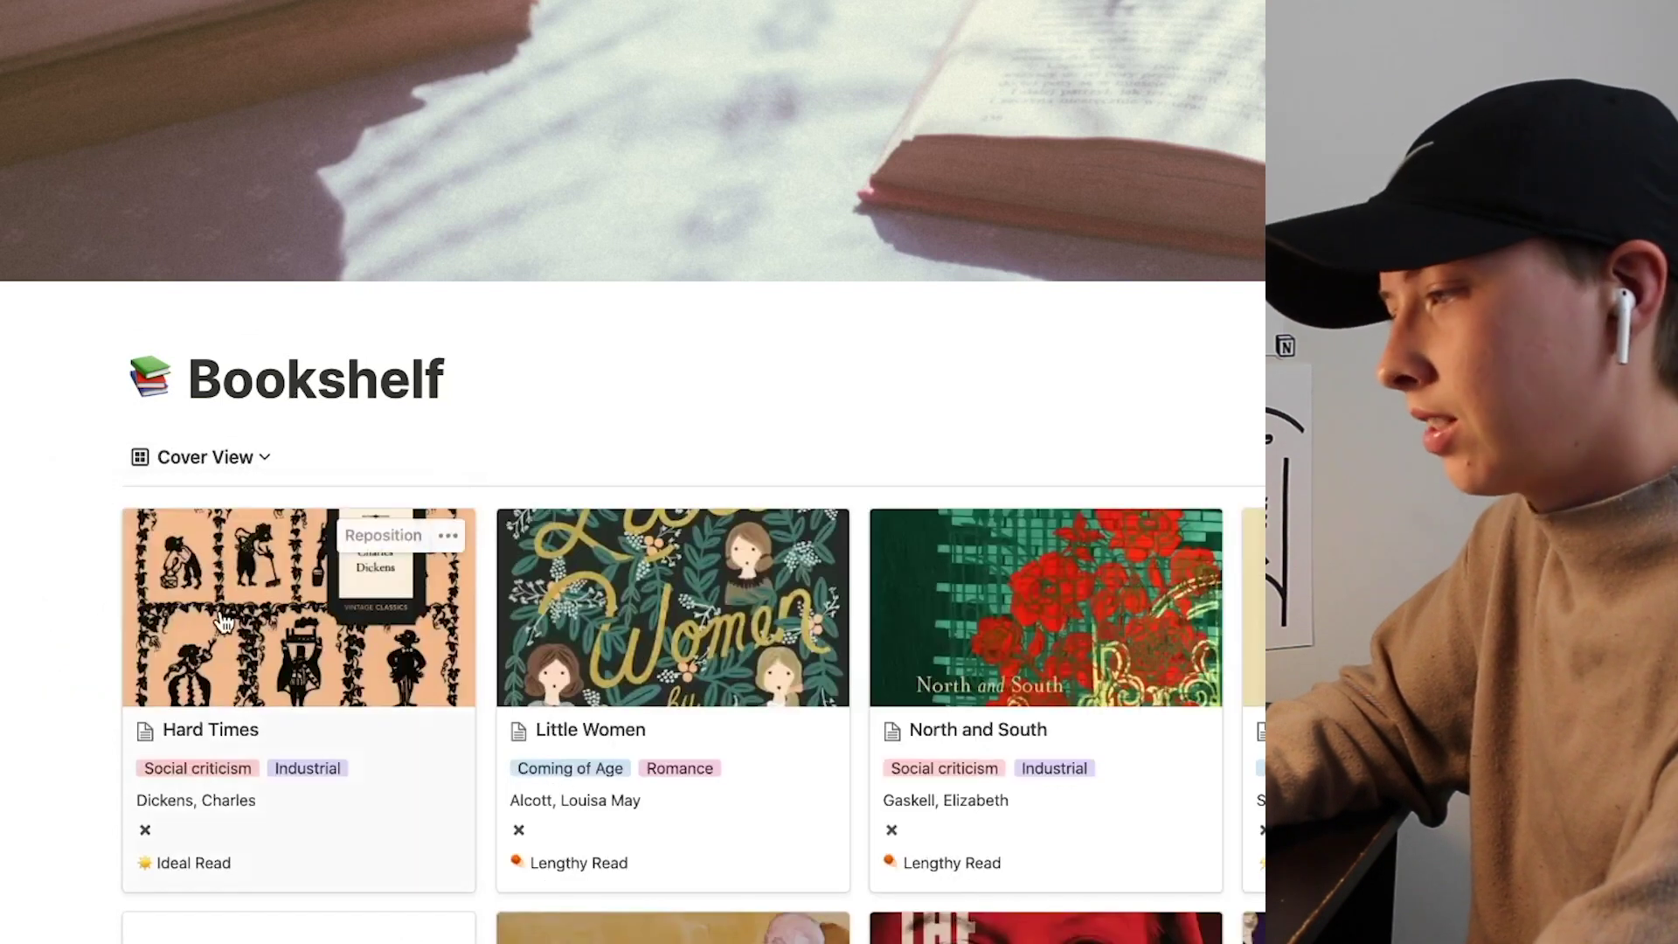
left_click(225, 614)
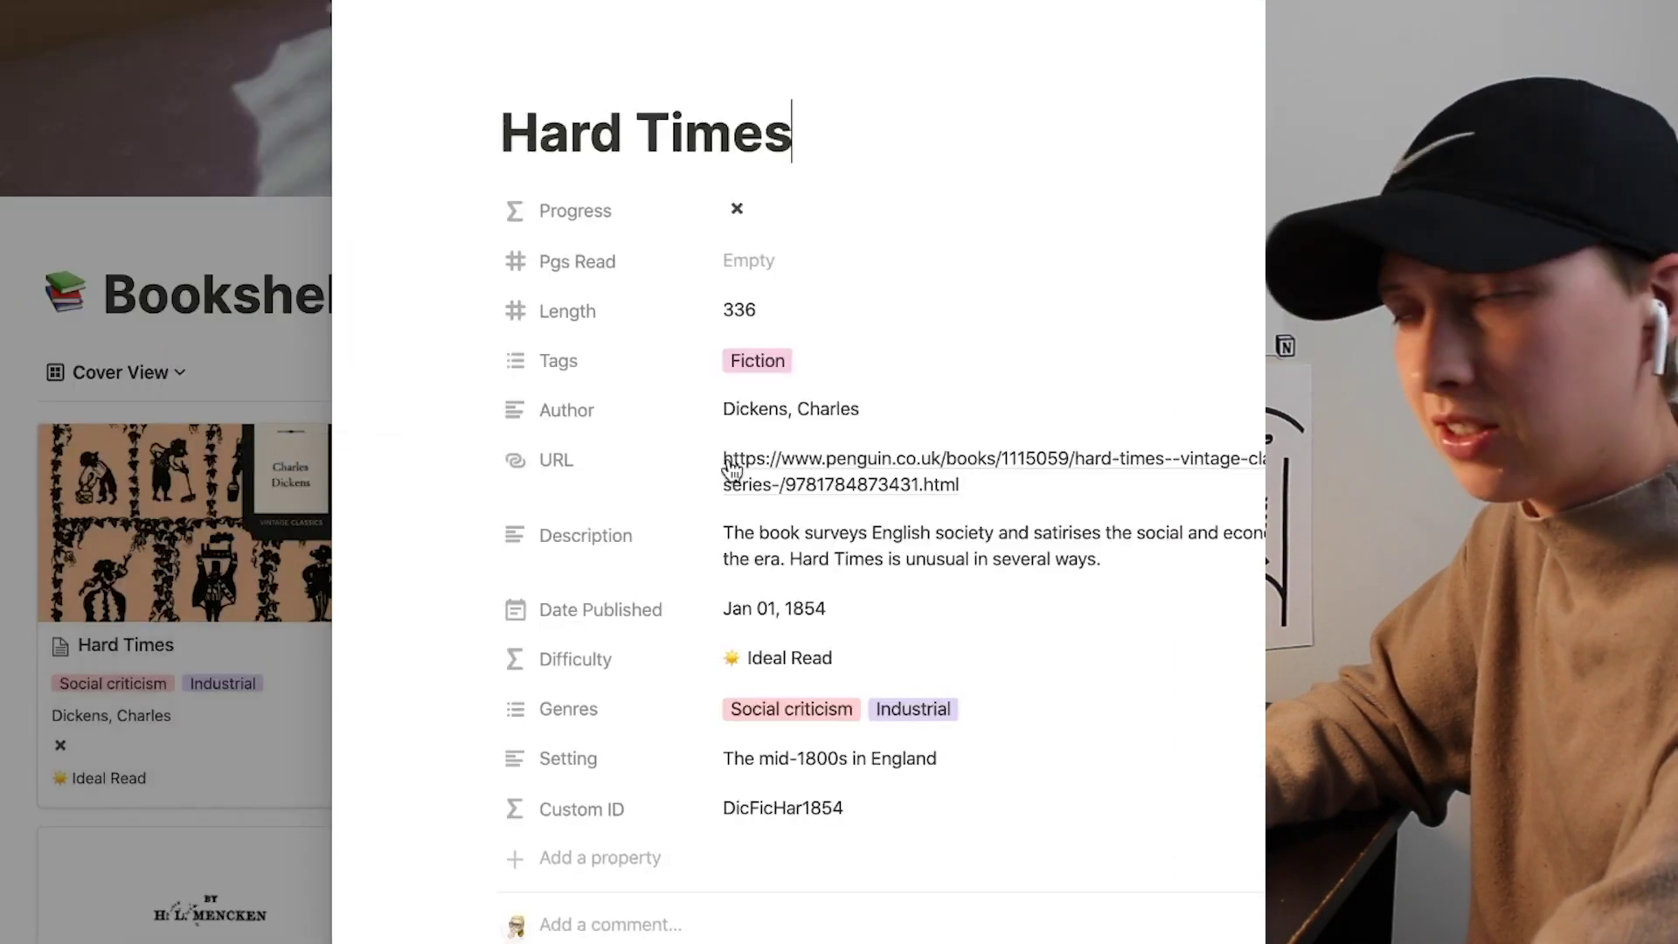
Step: Check Hard Times' 336-page Length, then enter Pgs Read as 78 and then 336
scroll(1060, 572, "down", 1)
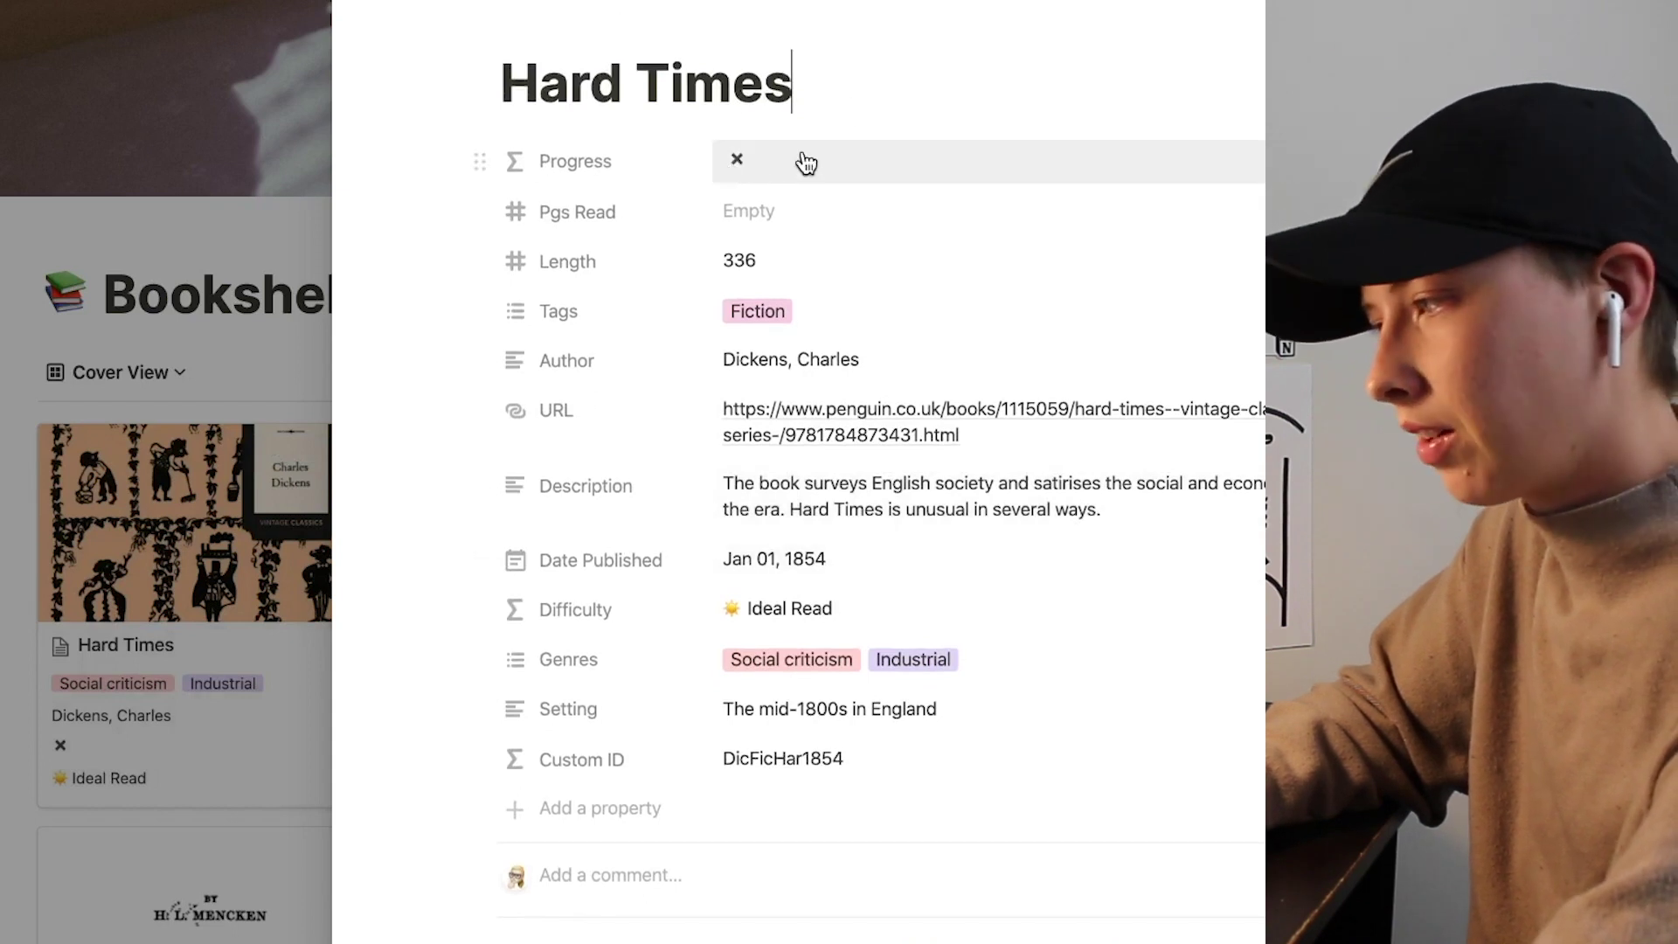
left_click(796, 267)
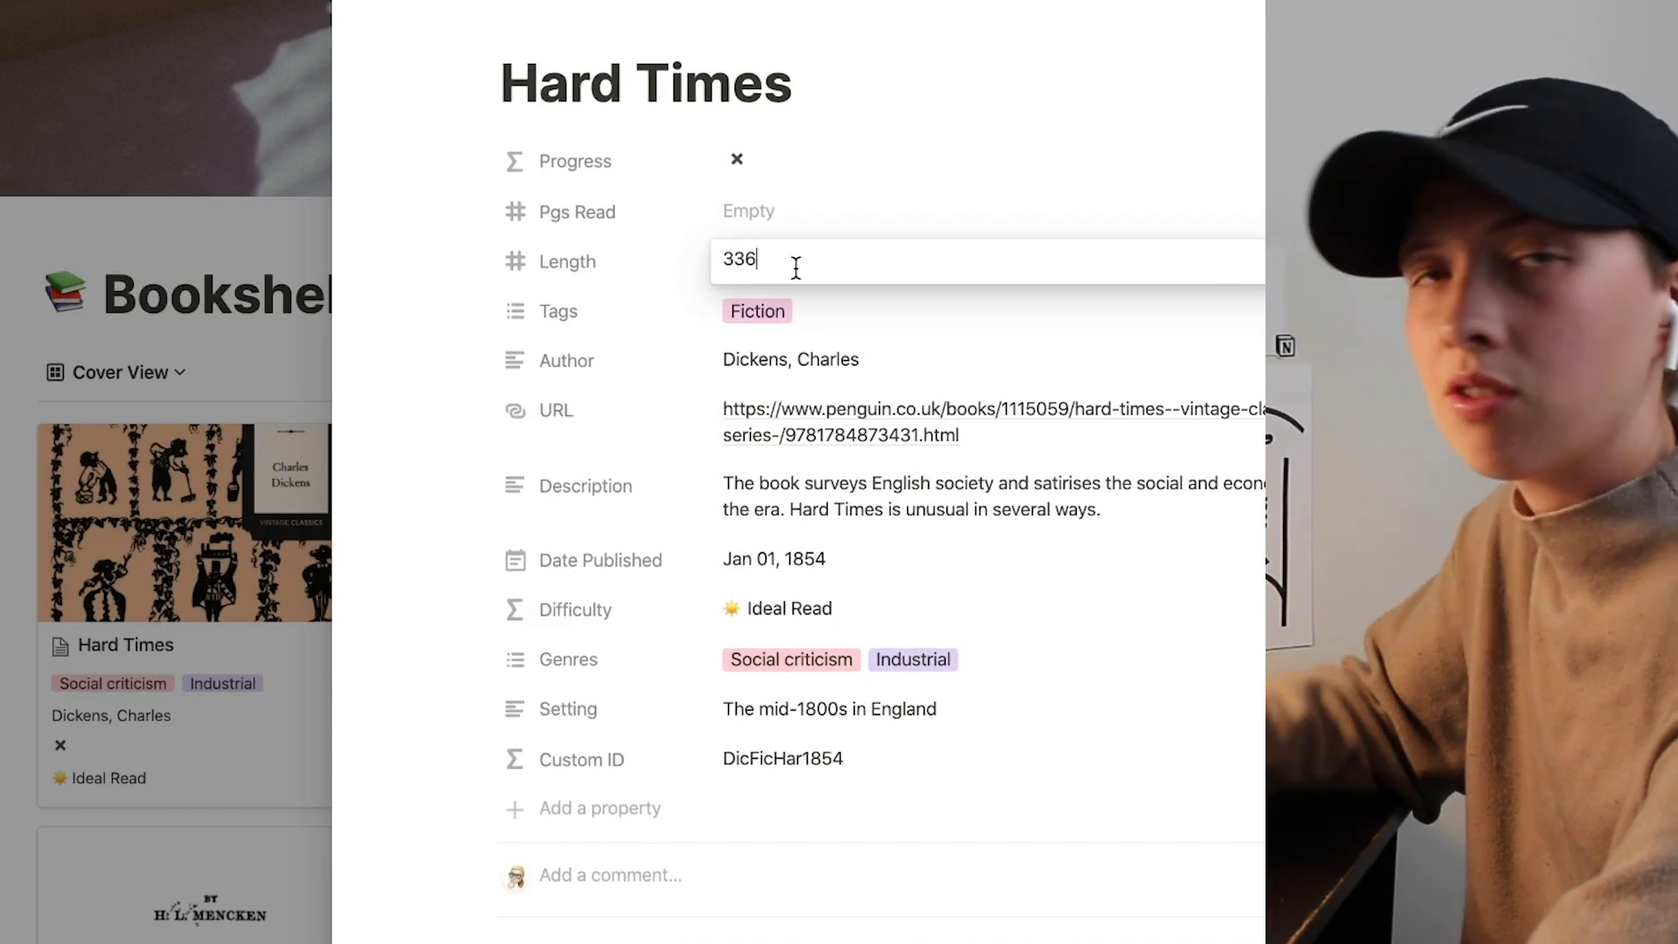
left_click(757, 194)
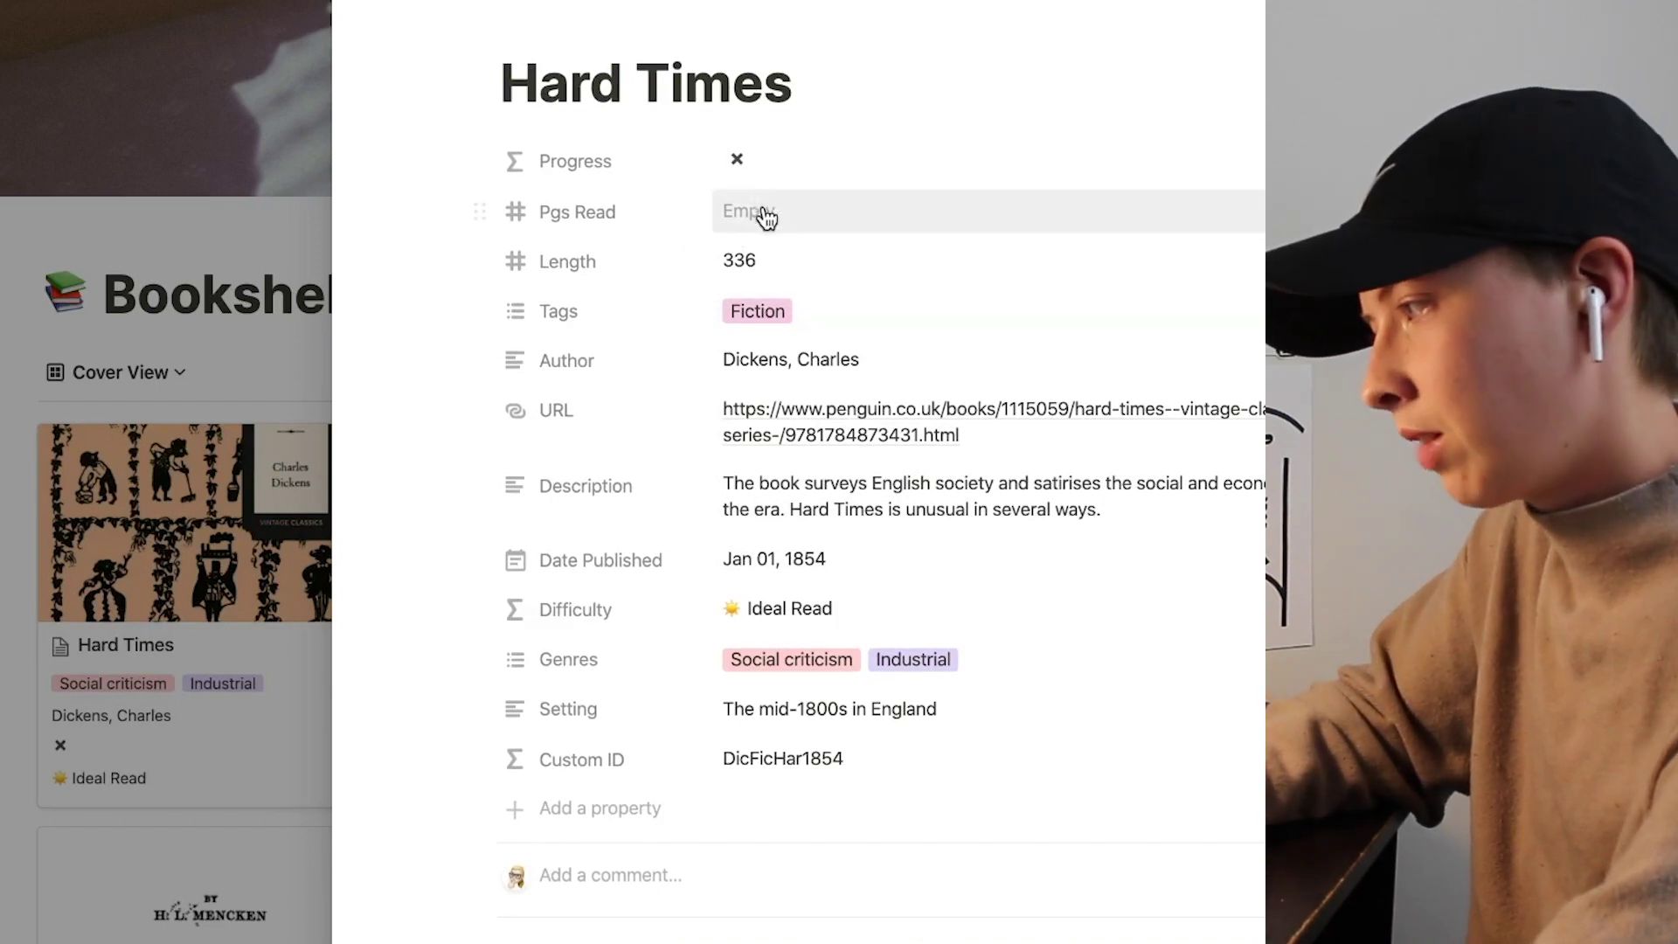
left_click(764, 208)
type("78")
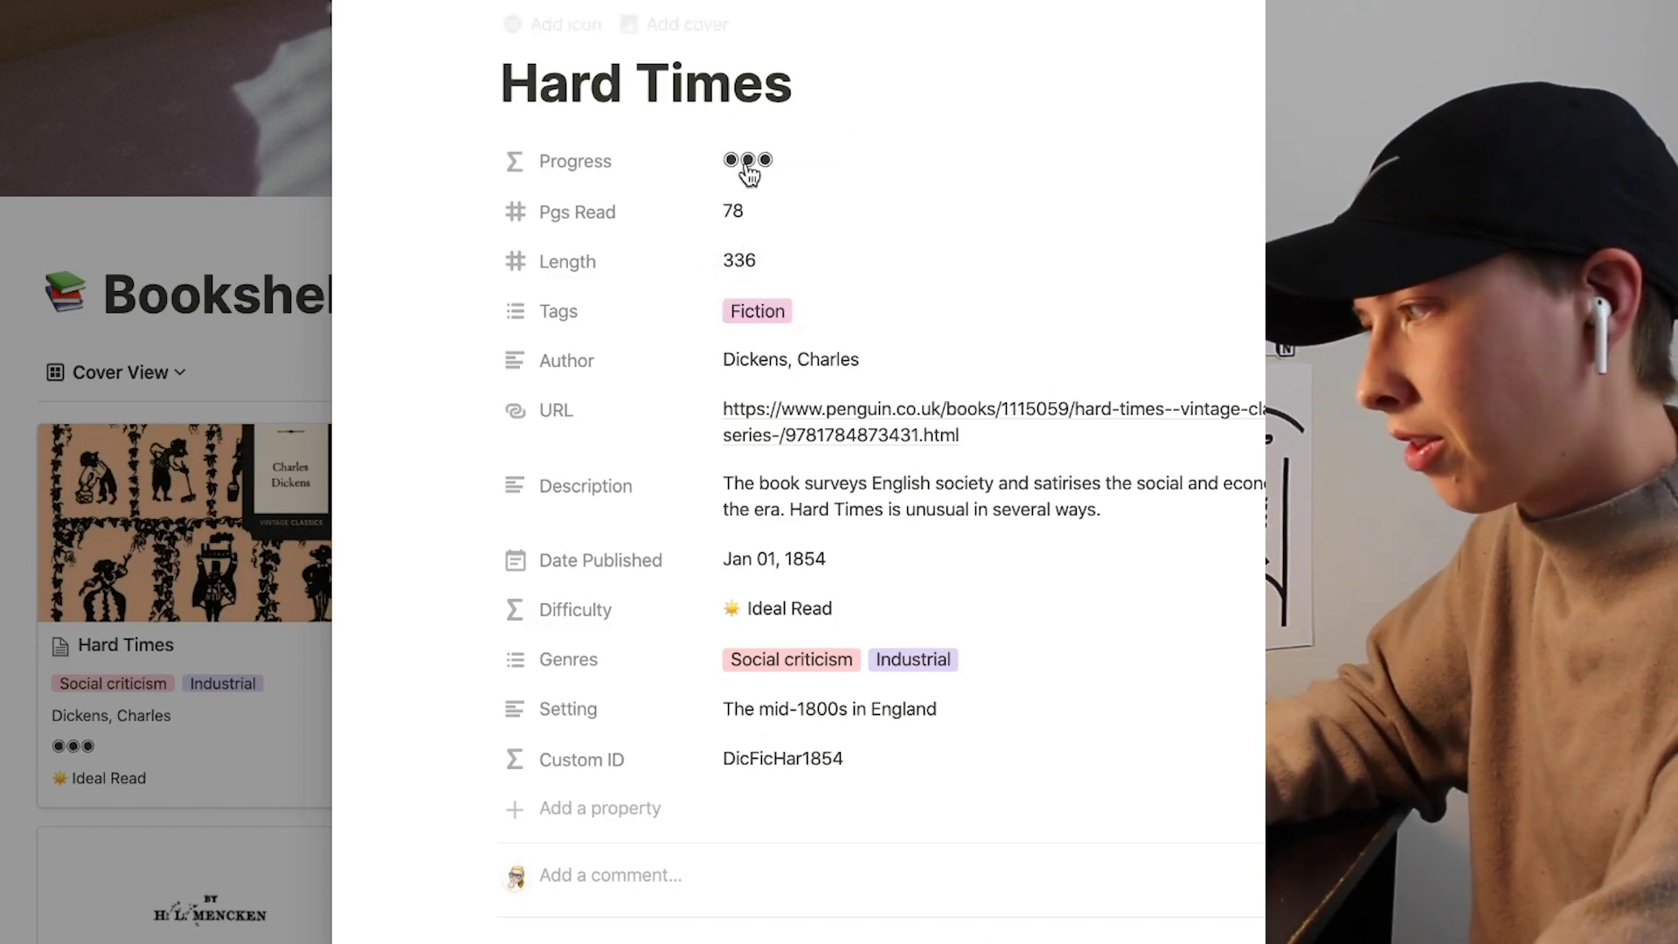
left_click(766, 208)
key("BackSpace")
key("BackSpace")
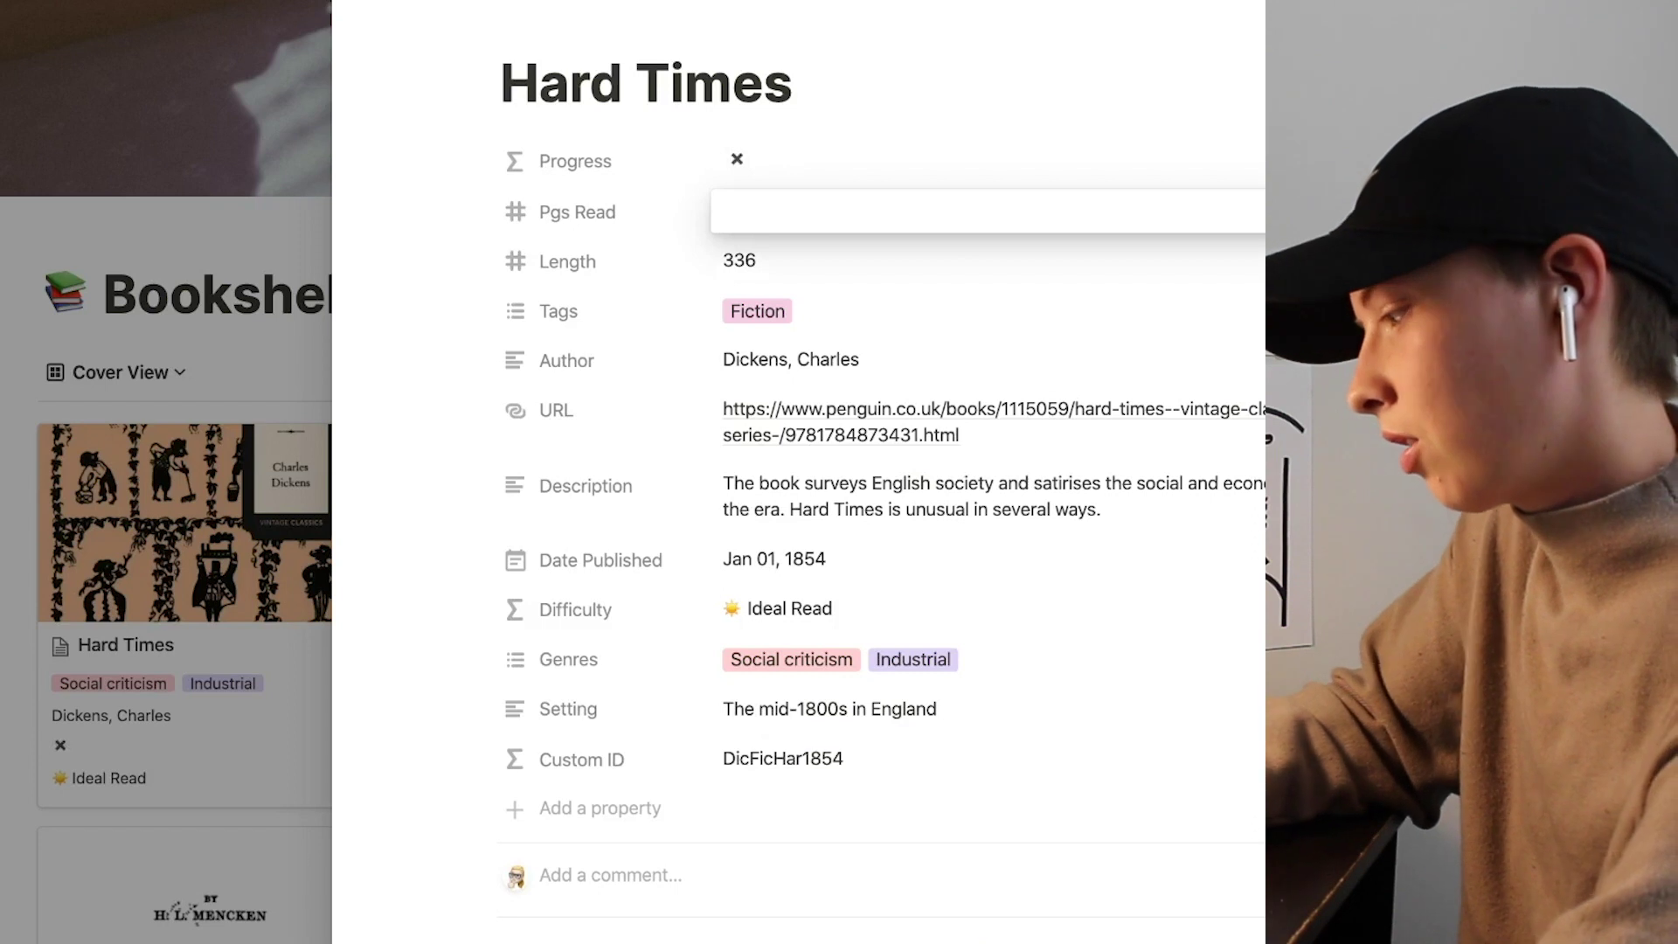
type("336")
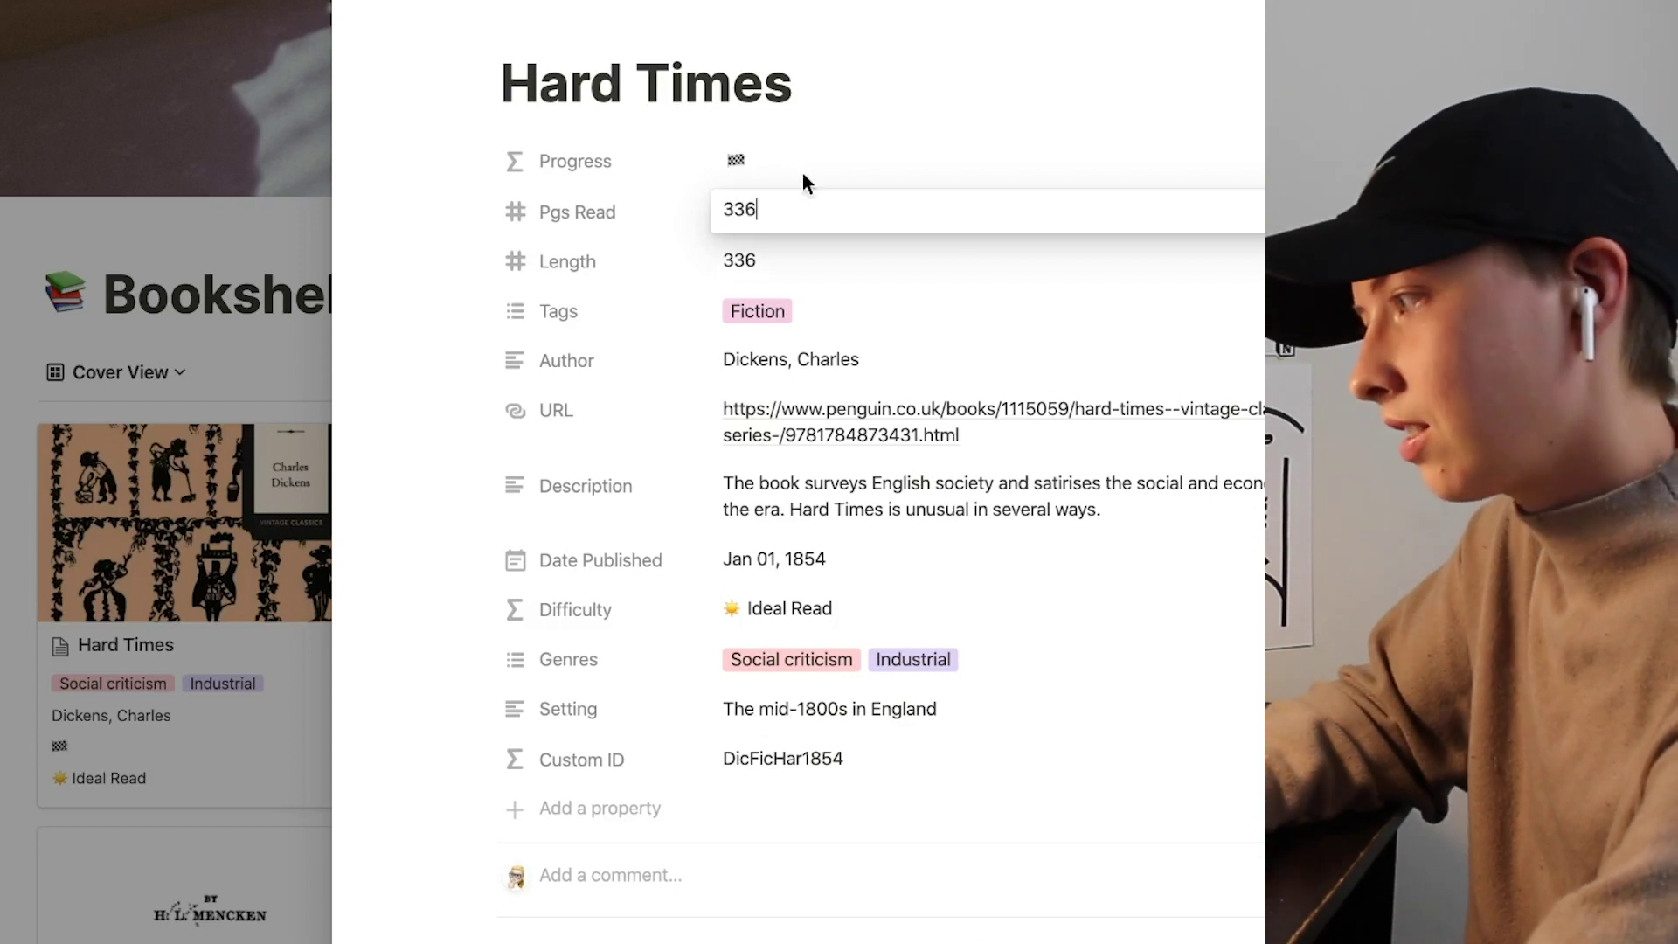
left_click(868, 157)
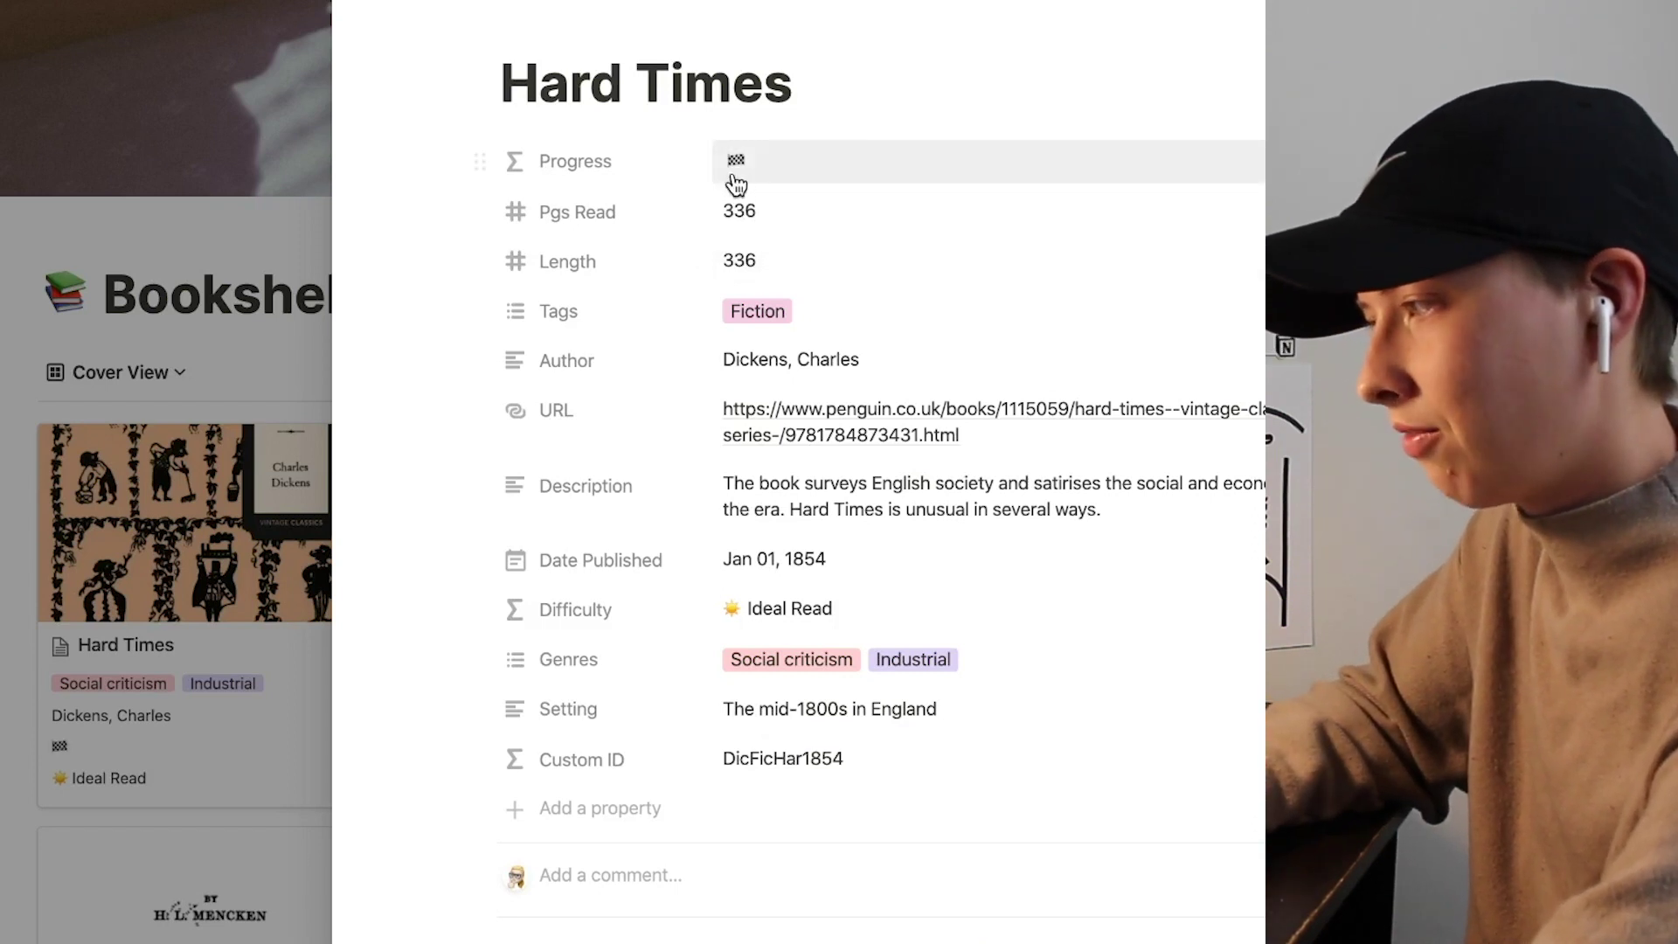
Step: Replace Pgs Read with smaller values like 100 and 10 while watching Progress
left_click(760, 217)
left_click_drag(760, 218, 722, 215)
type("100")
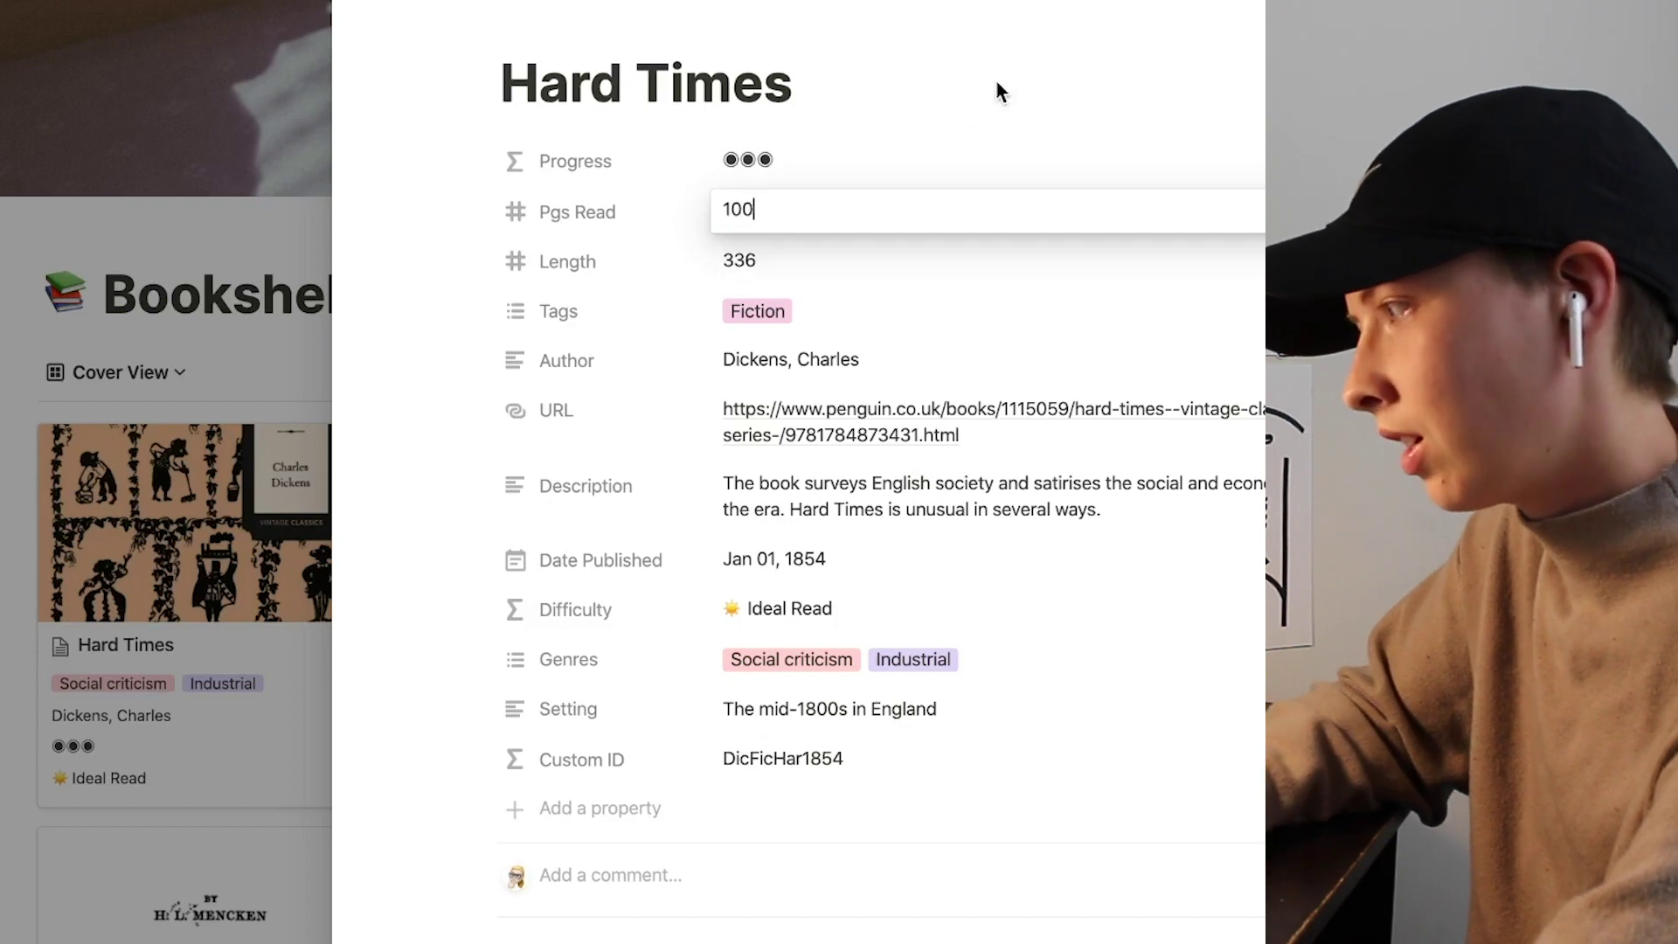
key("BackSpace")
key("BackSpace")
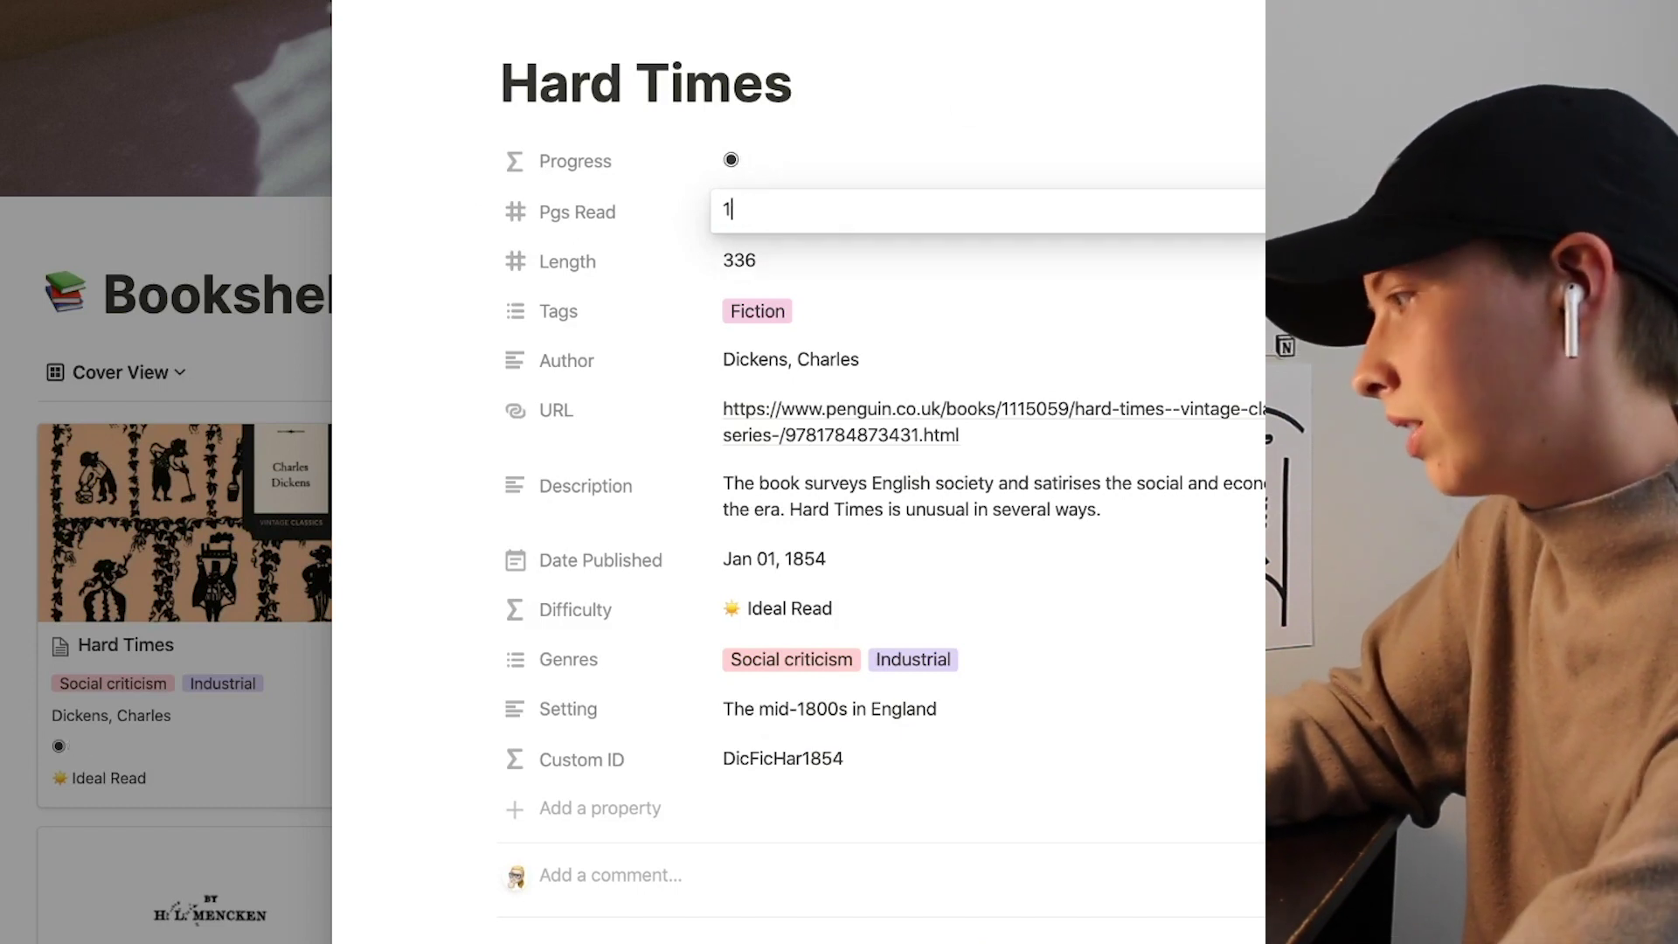
type("70")
key("BackSpace")
key("BackSpace")
key("BackSpace")
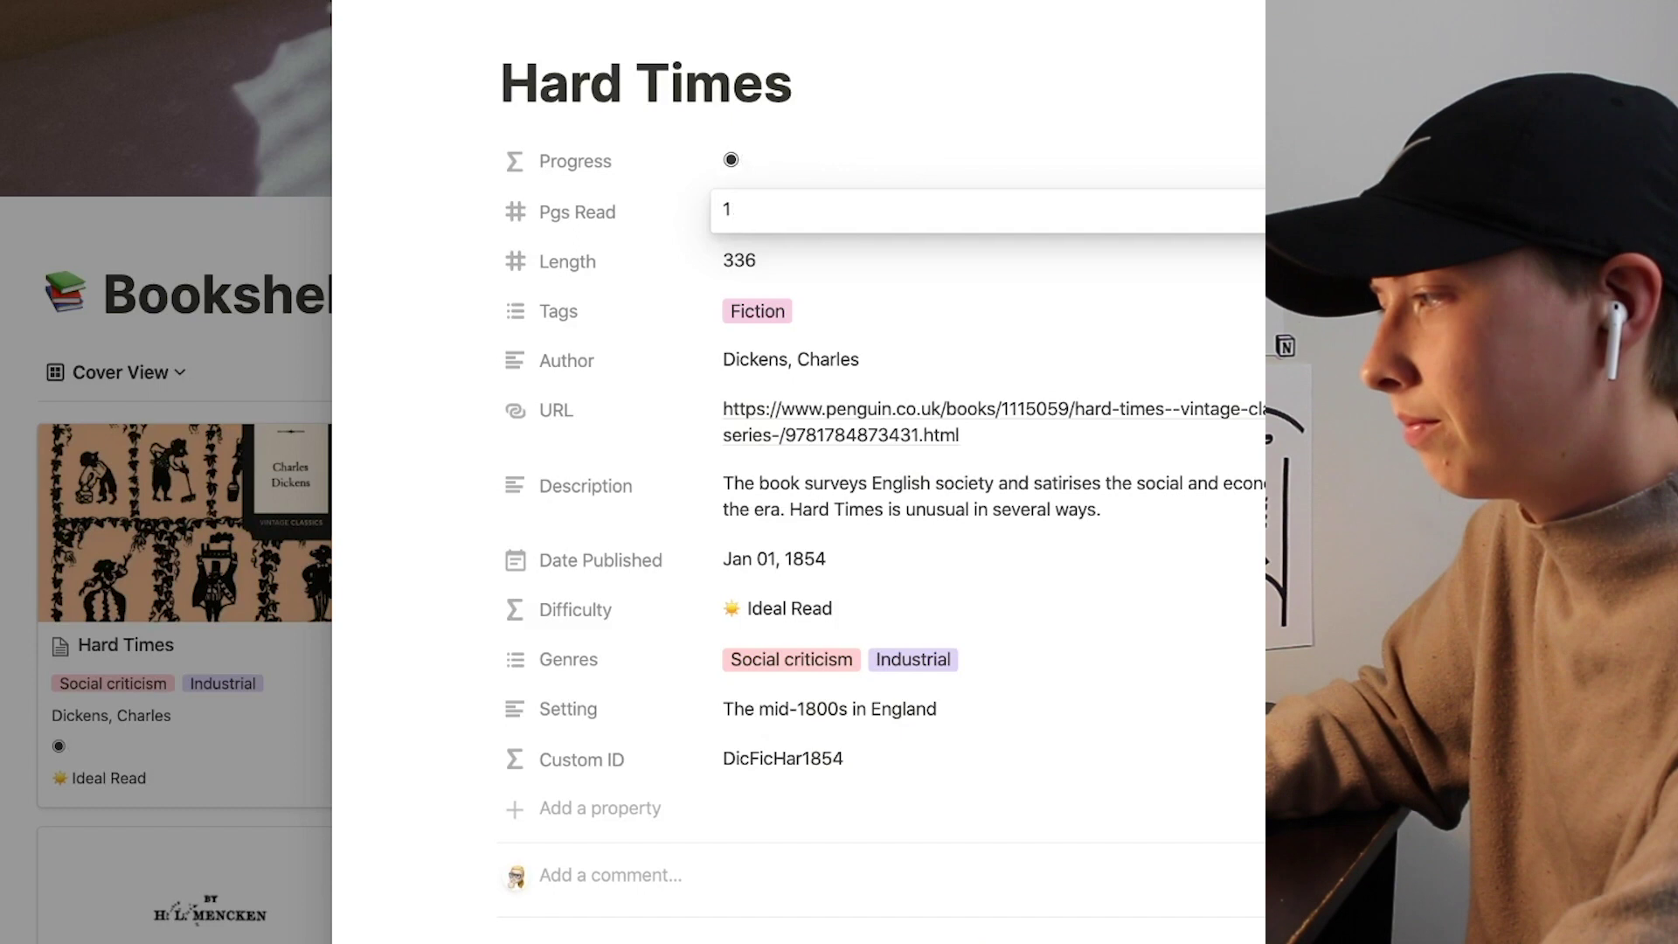
left_click(769, 311)
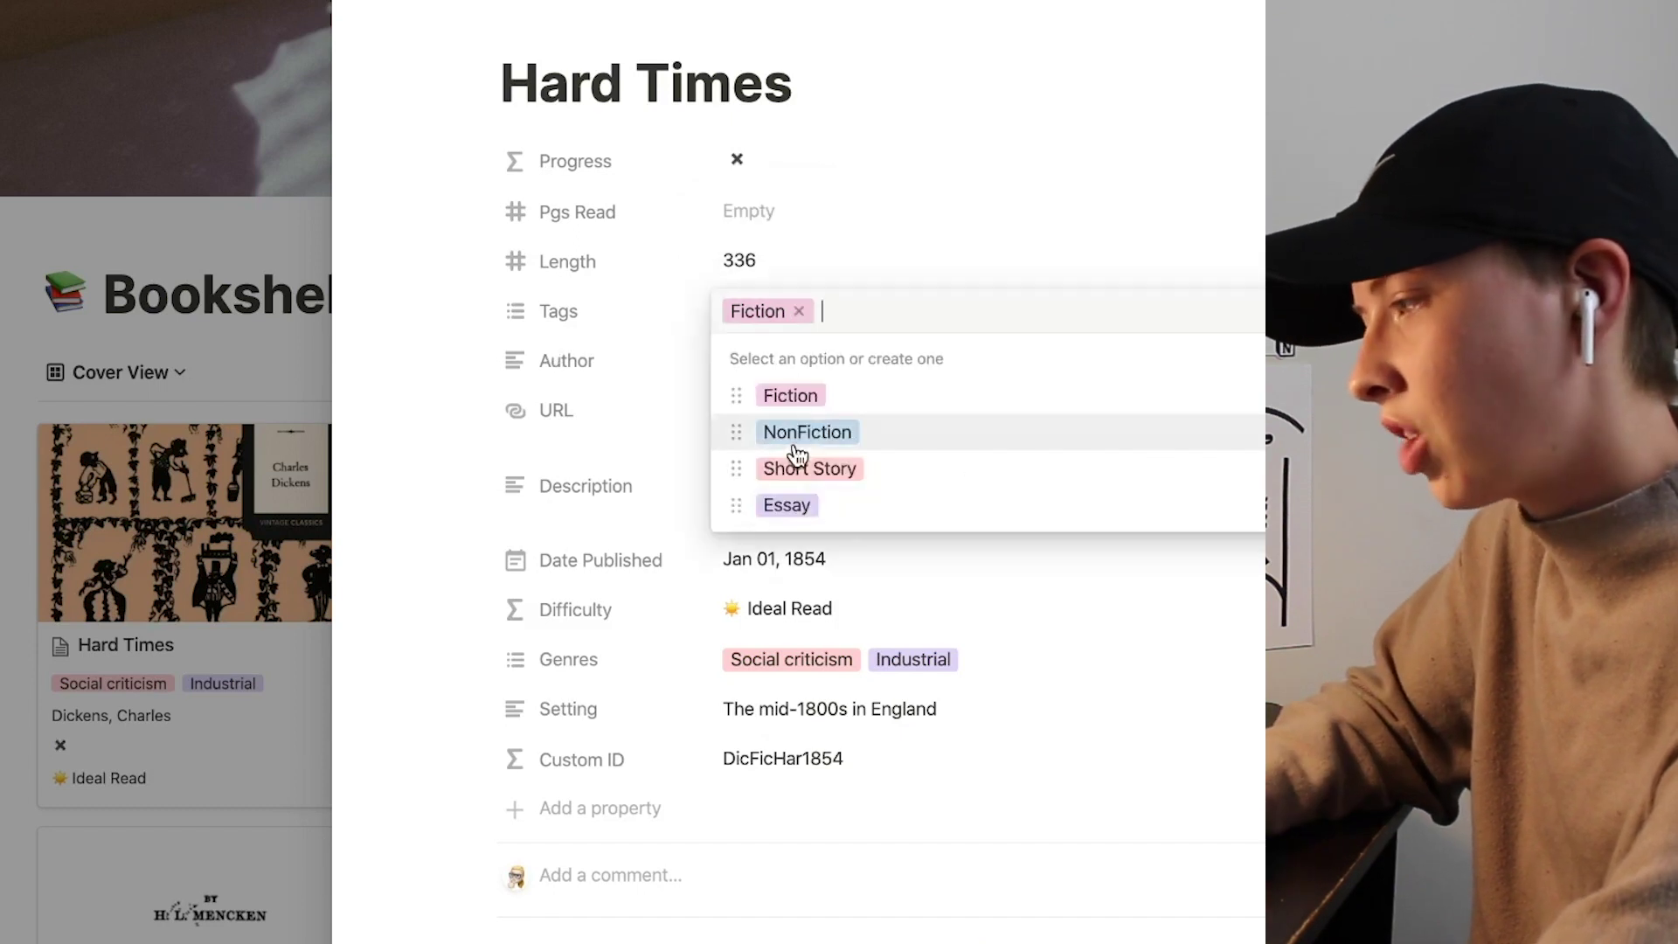
Step: Keep the Fiction tag and look at Author and Description without changing them
left_click(398, 319)
left_click(791, 371)
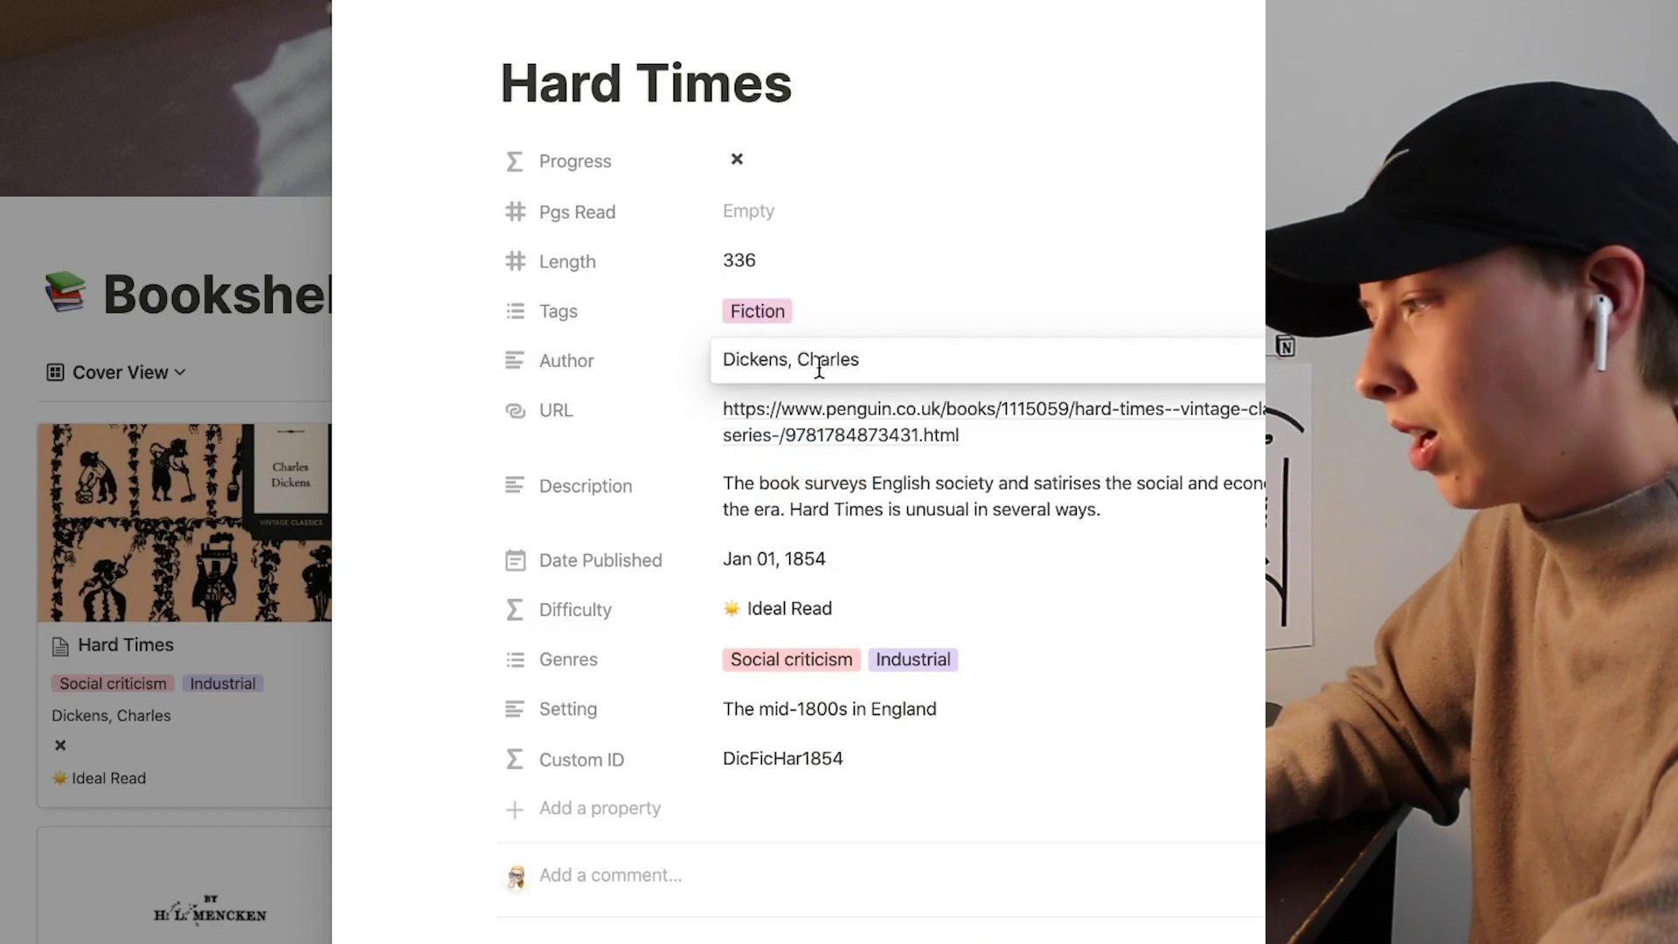
left_click(502, 408)
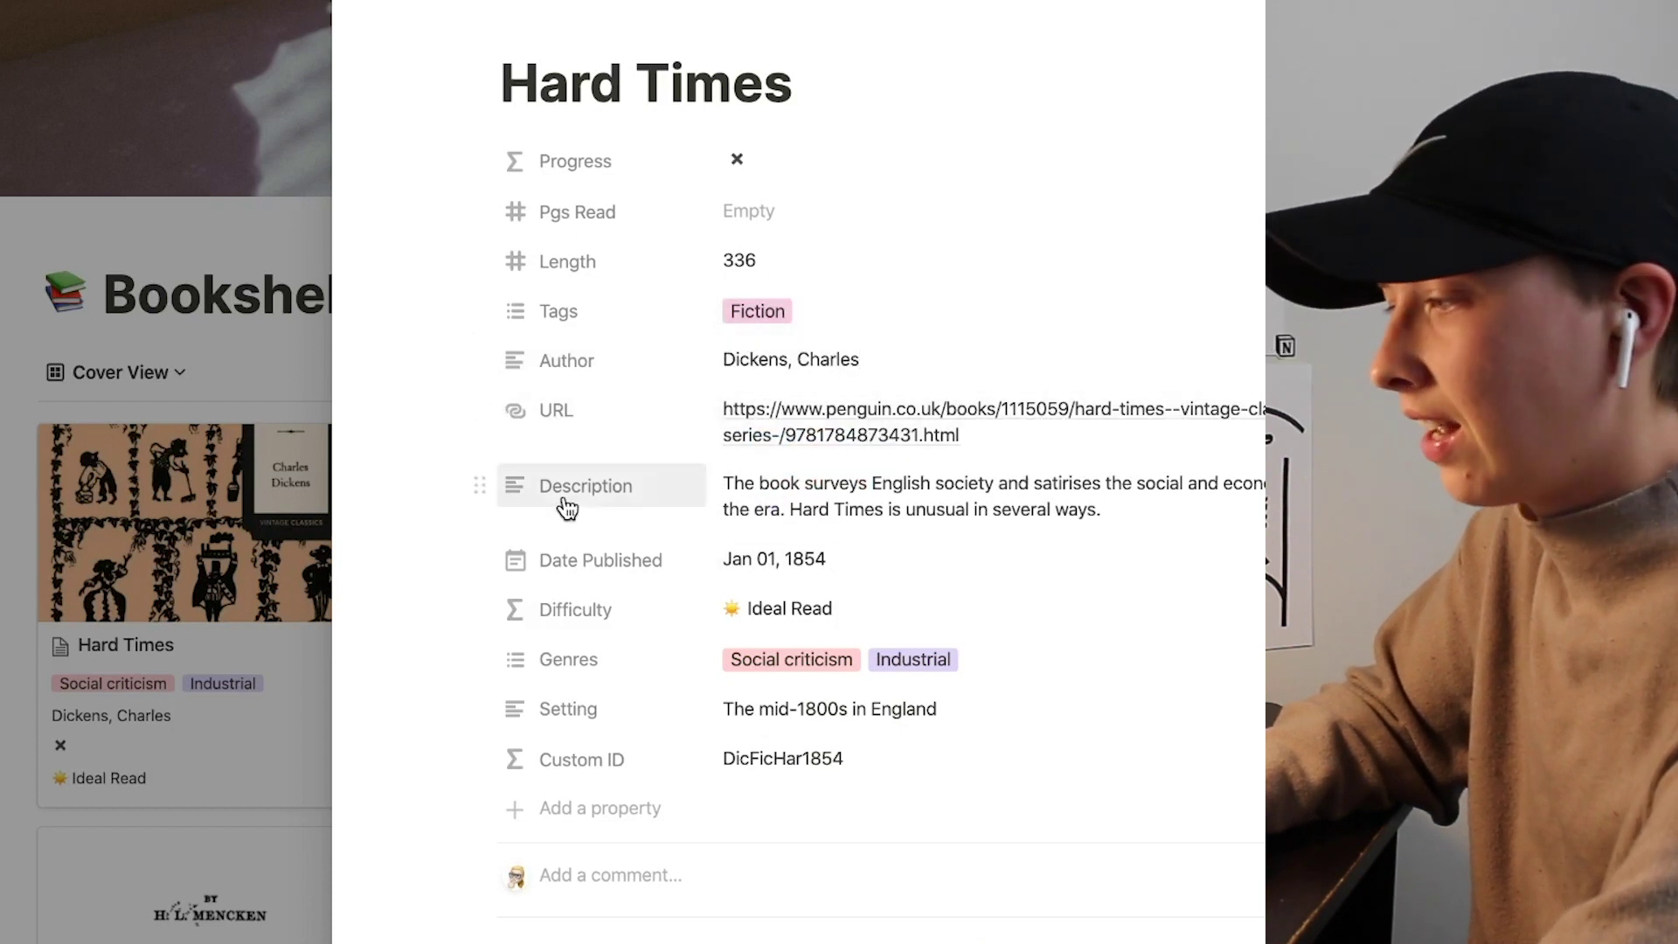
left_click(791, 483)
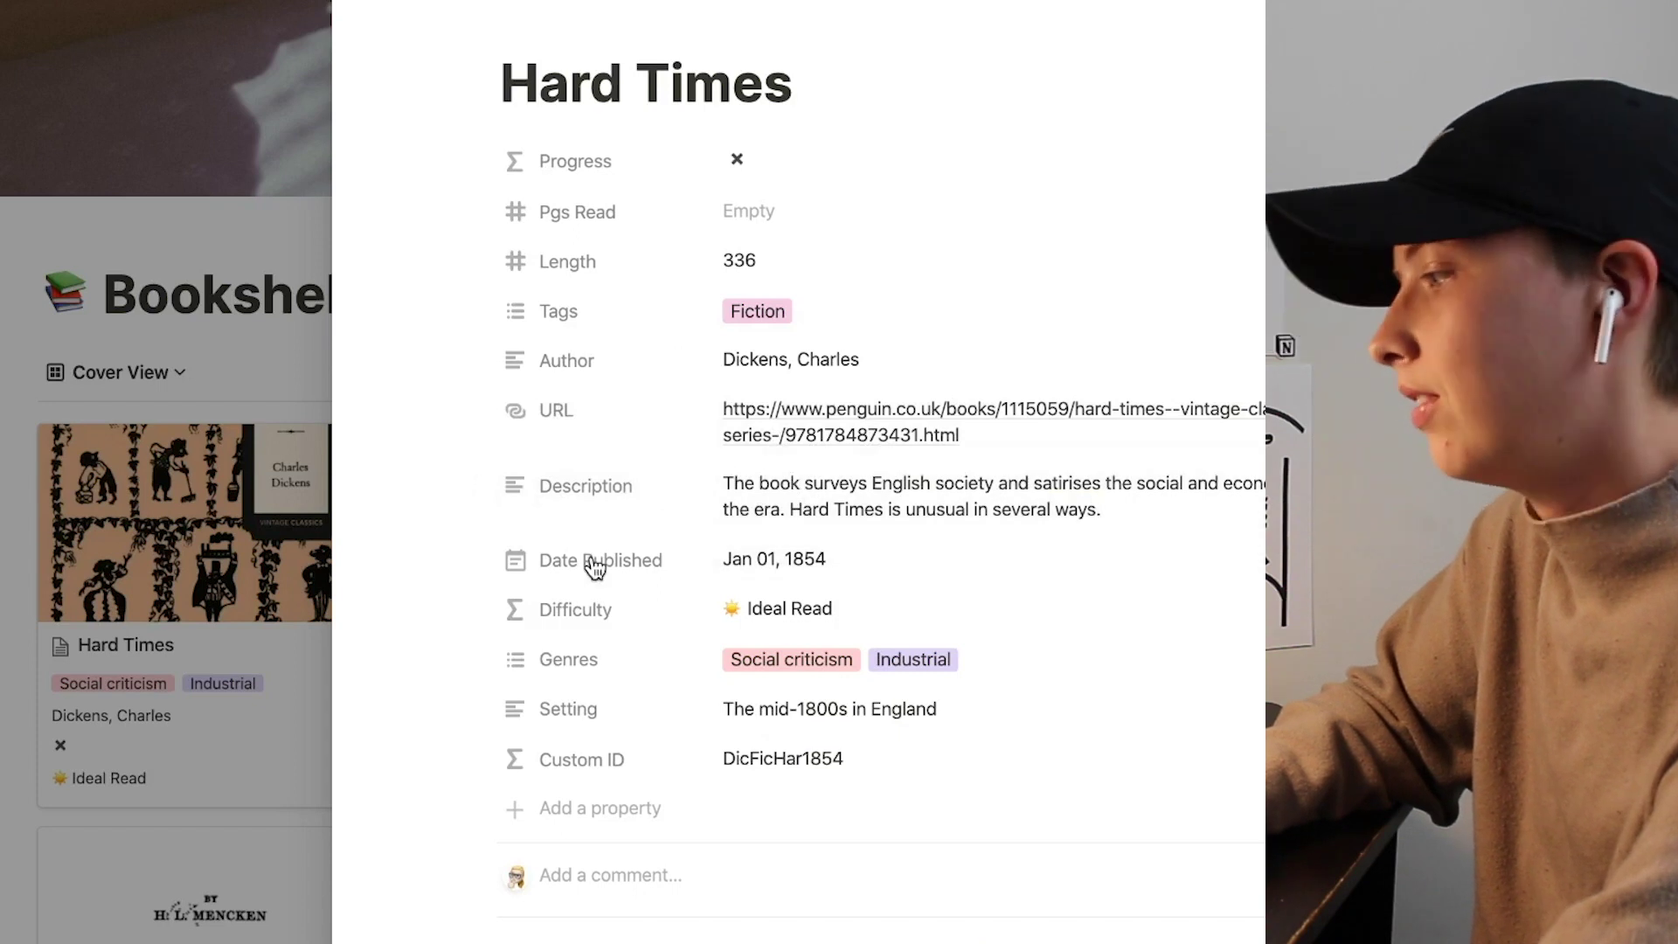
key("Escape")
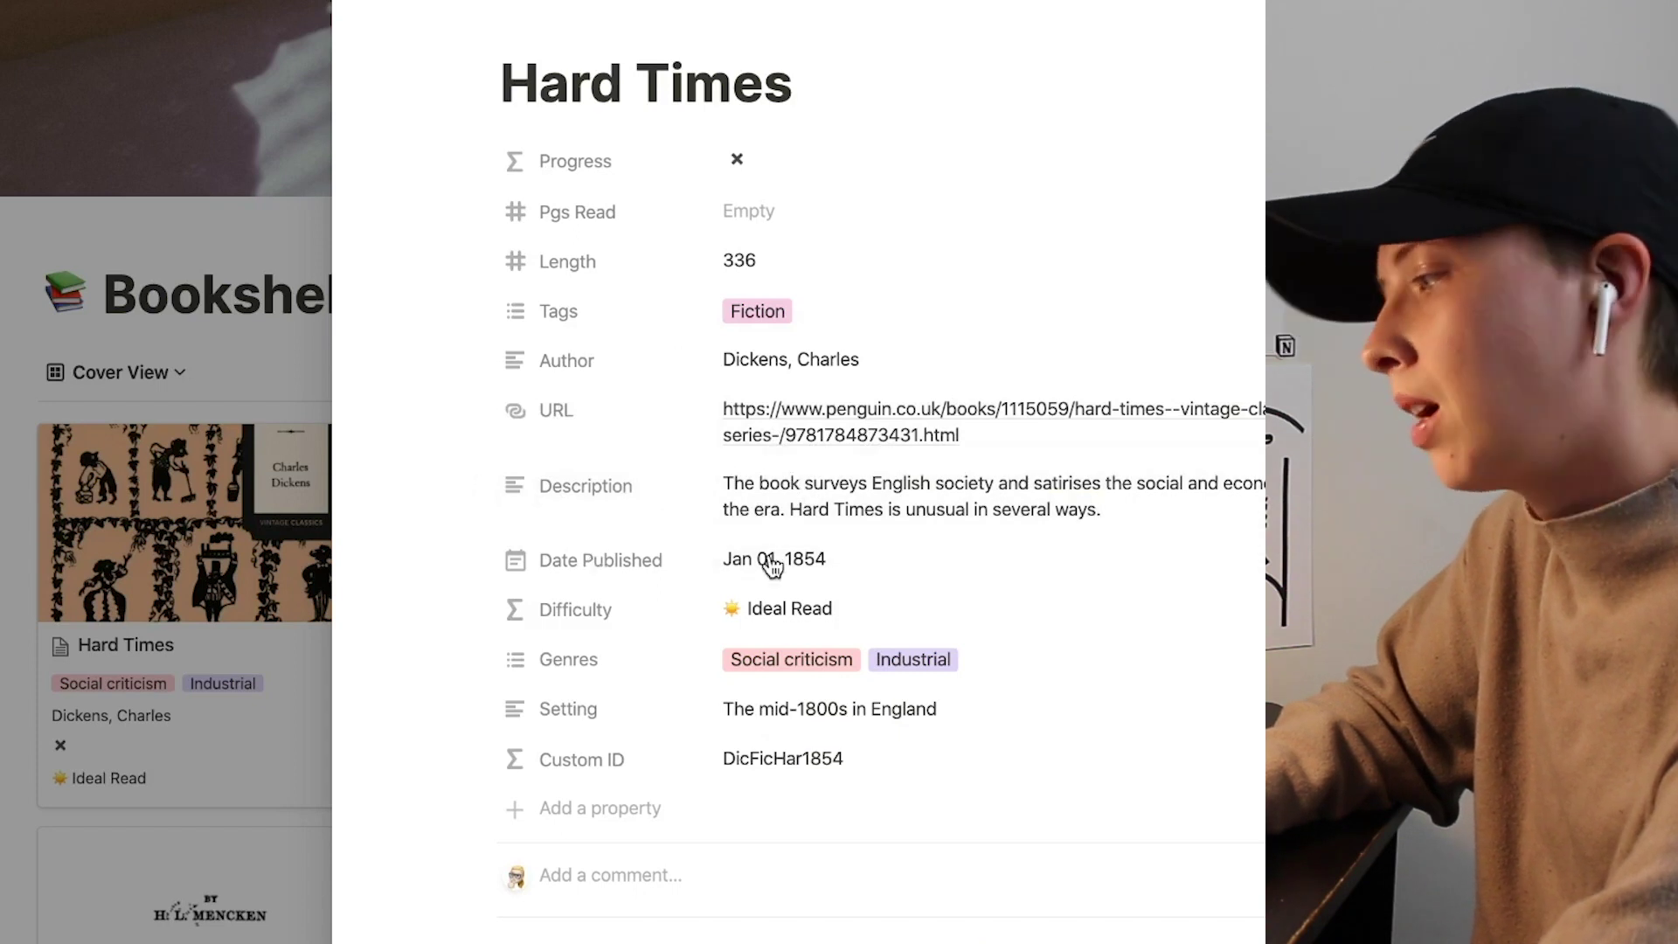
Step: Inspect the Difficulty formula and close it unchanged
left_click(835, 612)
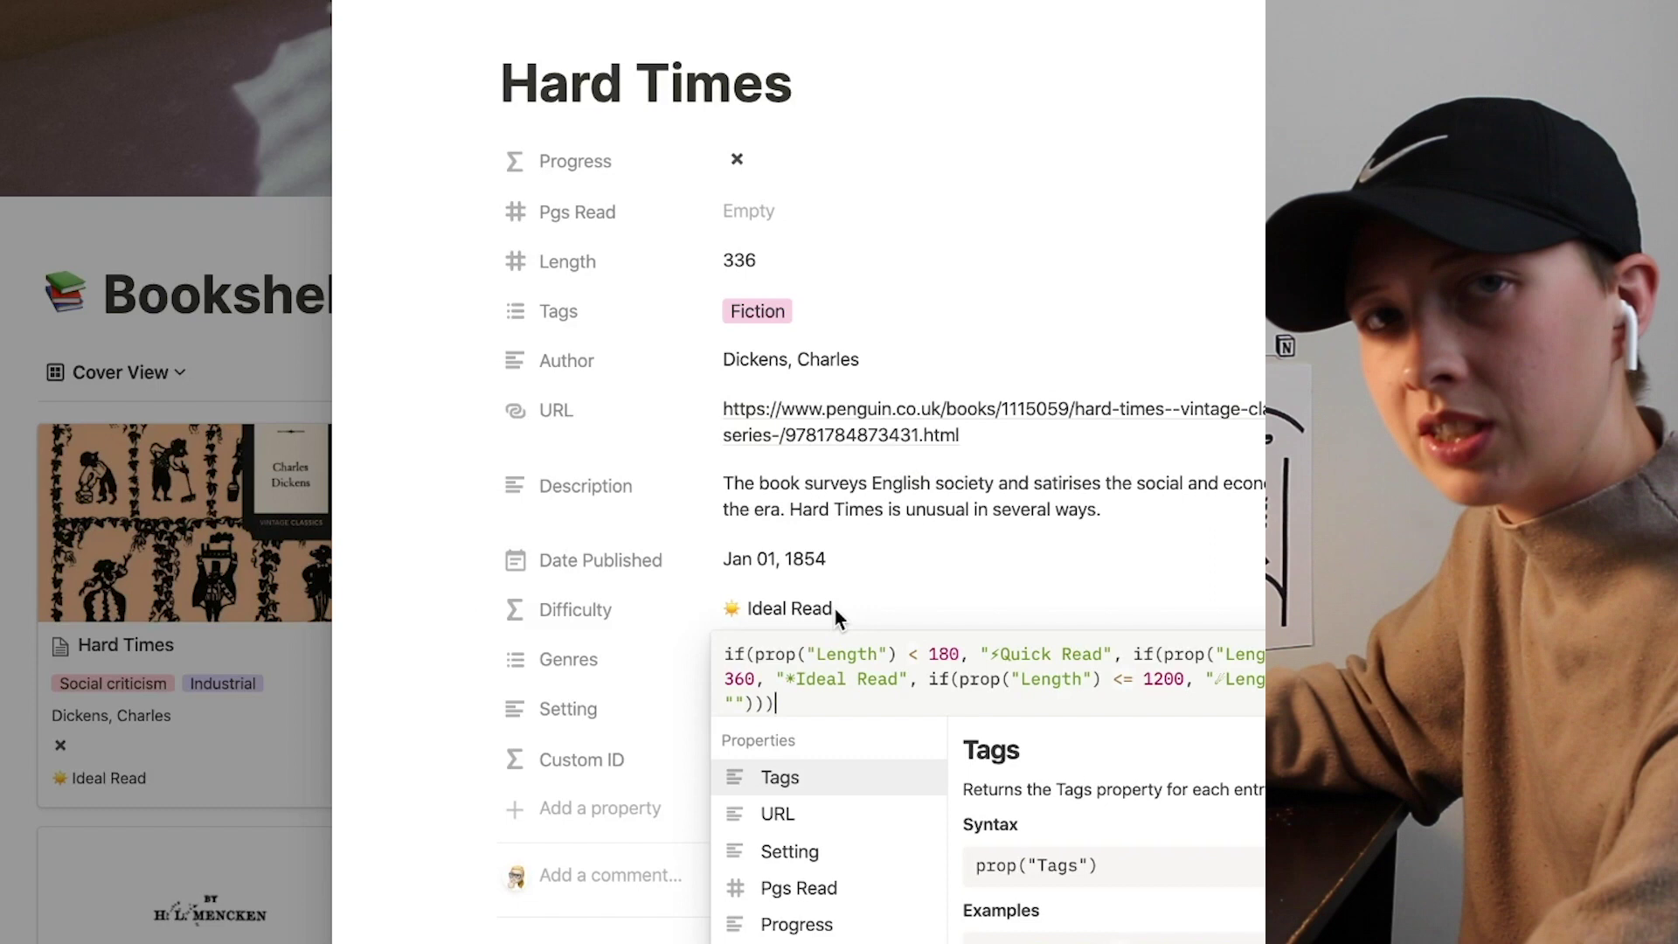
key("Escape")
scroll(521, 715, "down", 5)
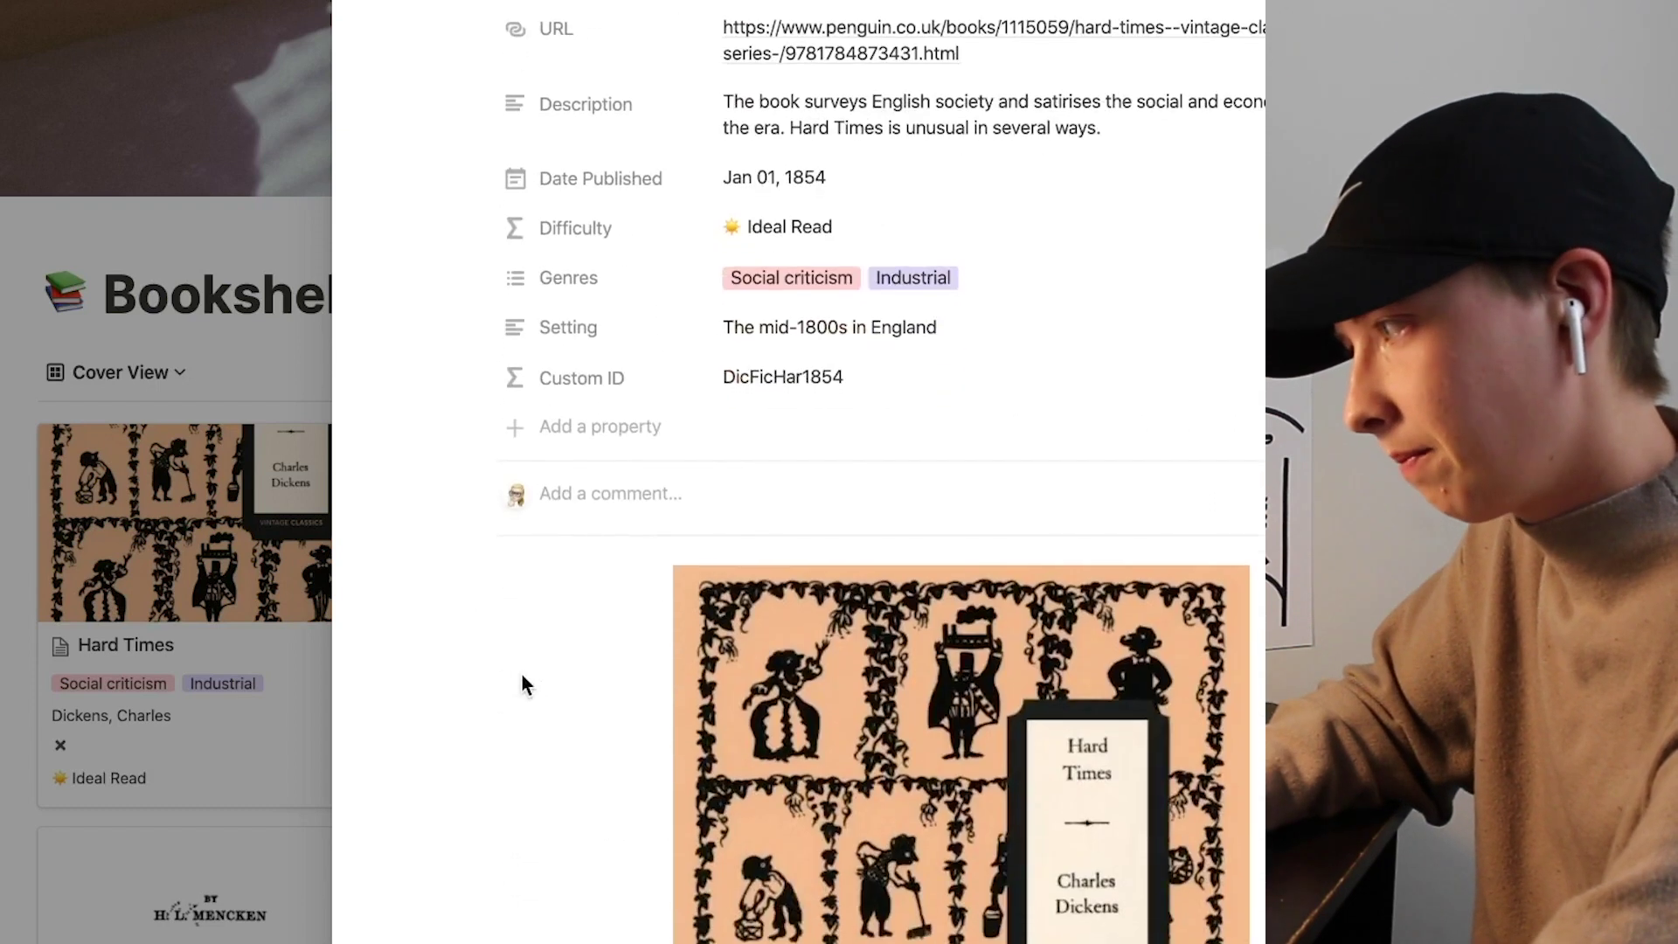
left_click(776, 227)
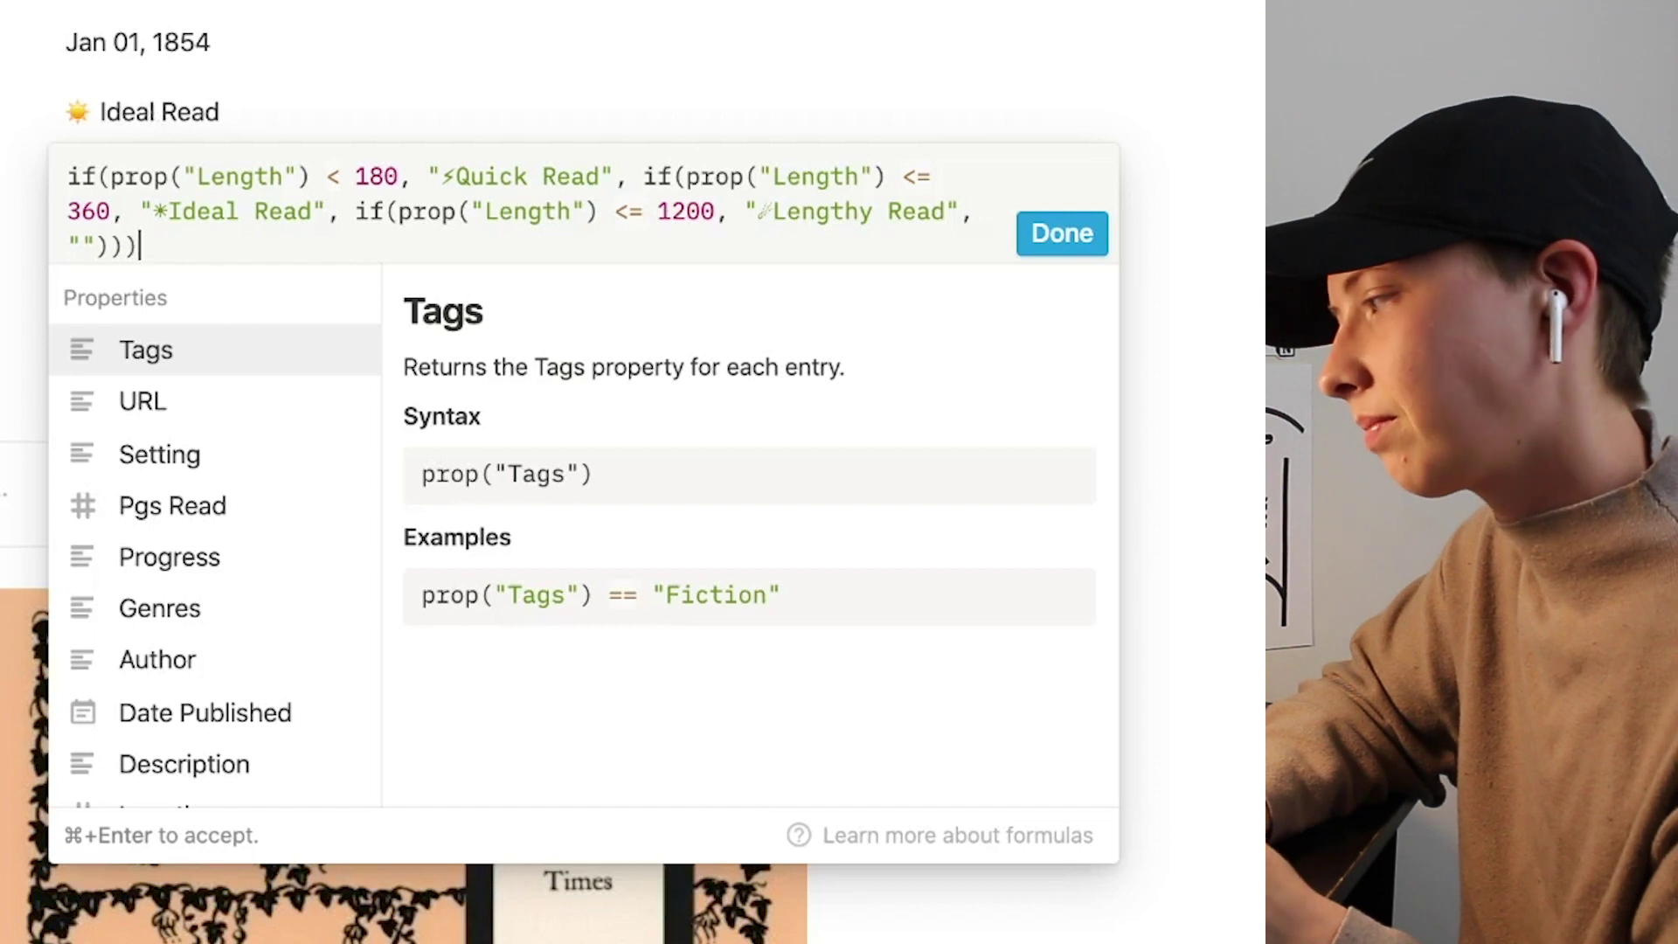
left_click(1061, 234)
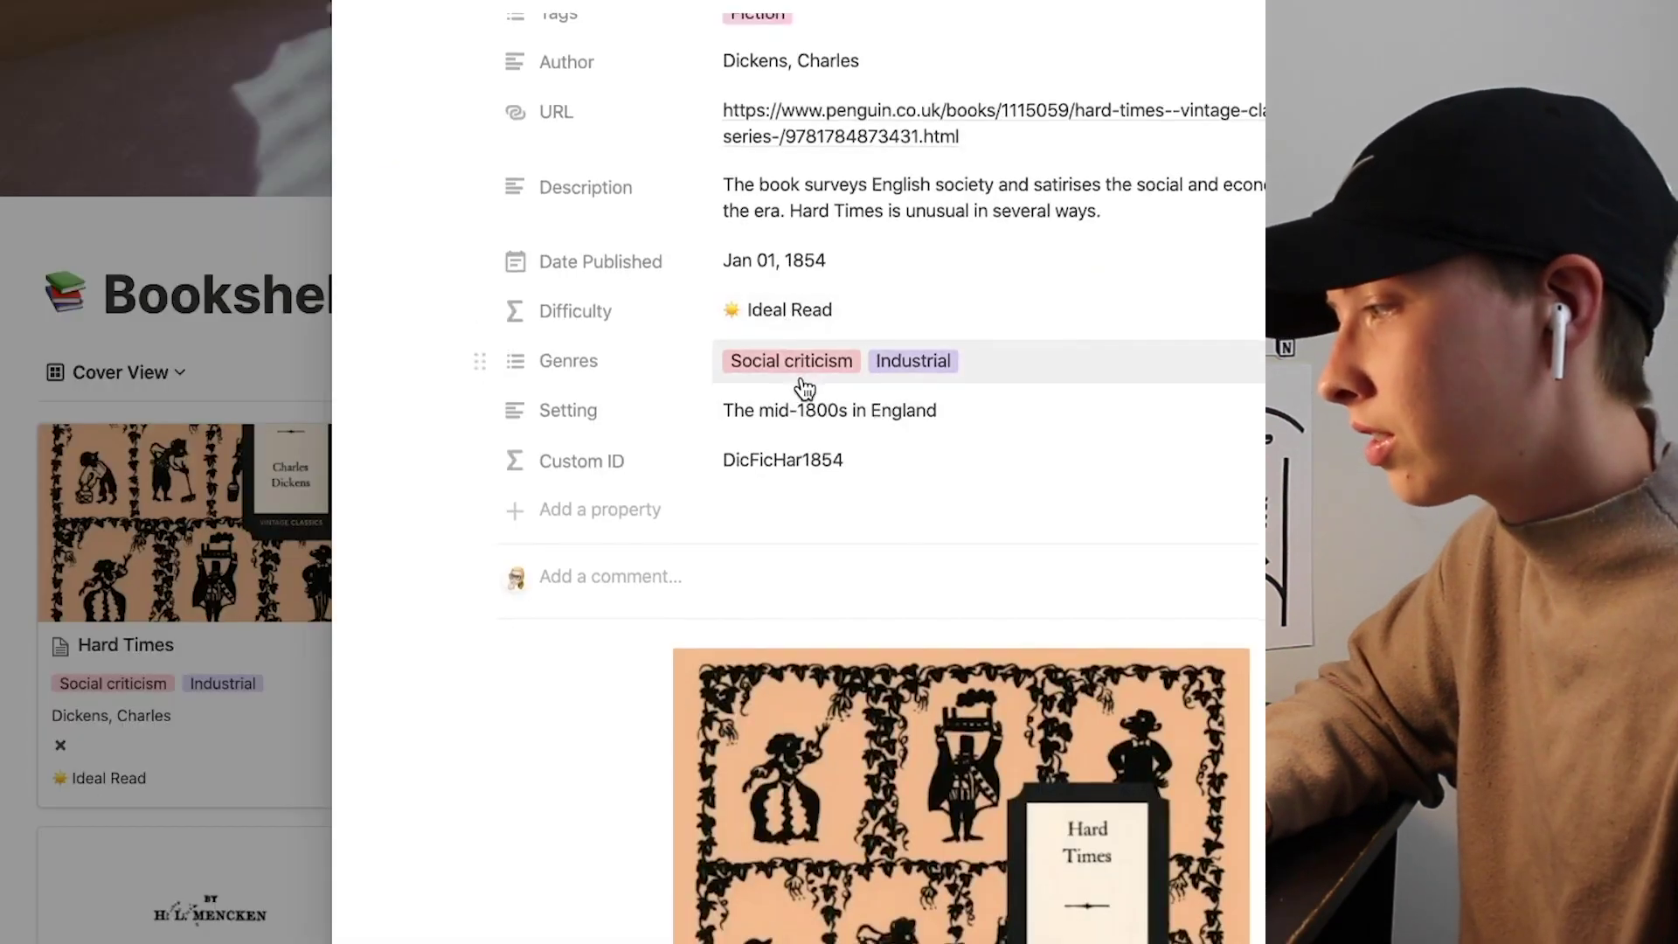
Step: Inspect the Custom ID formula's Tags, Name and Date Published year parts, leaving it unchanged
scroll(804, 387, "down", 3)
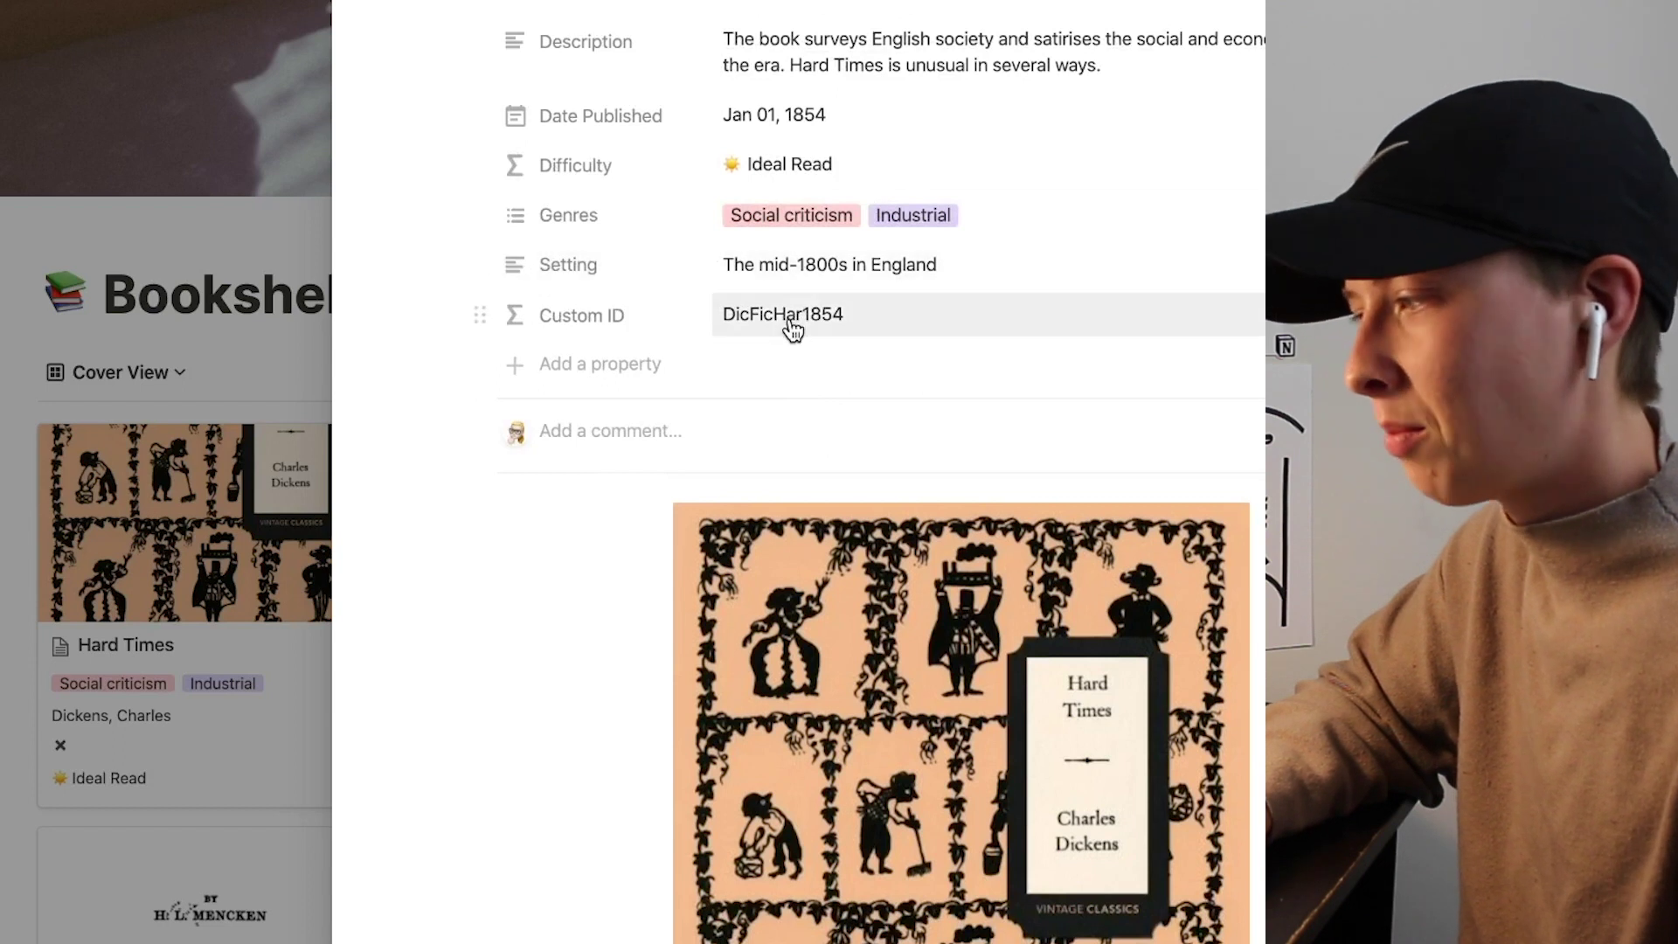
scroll(789, 319, "down", 3)
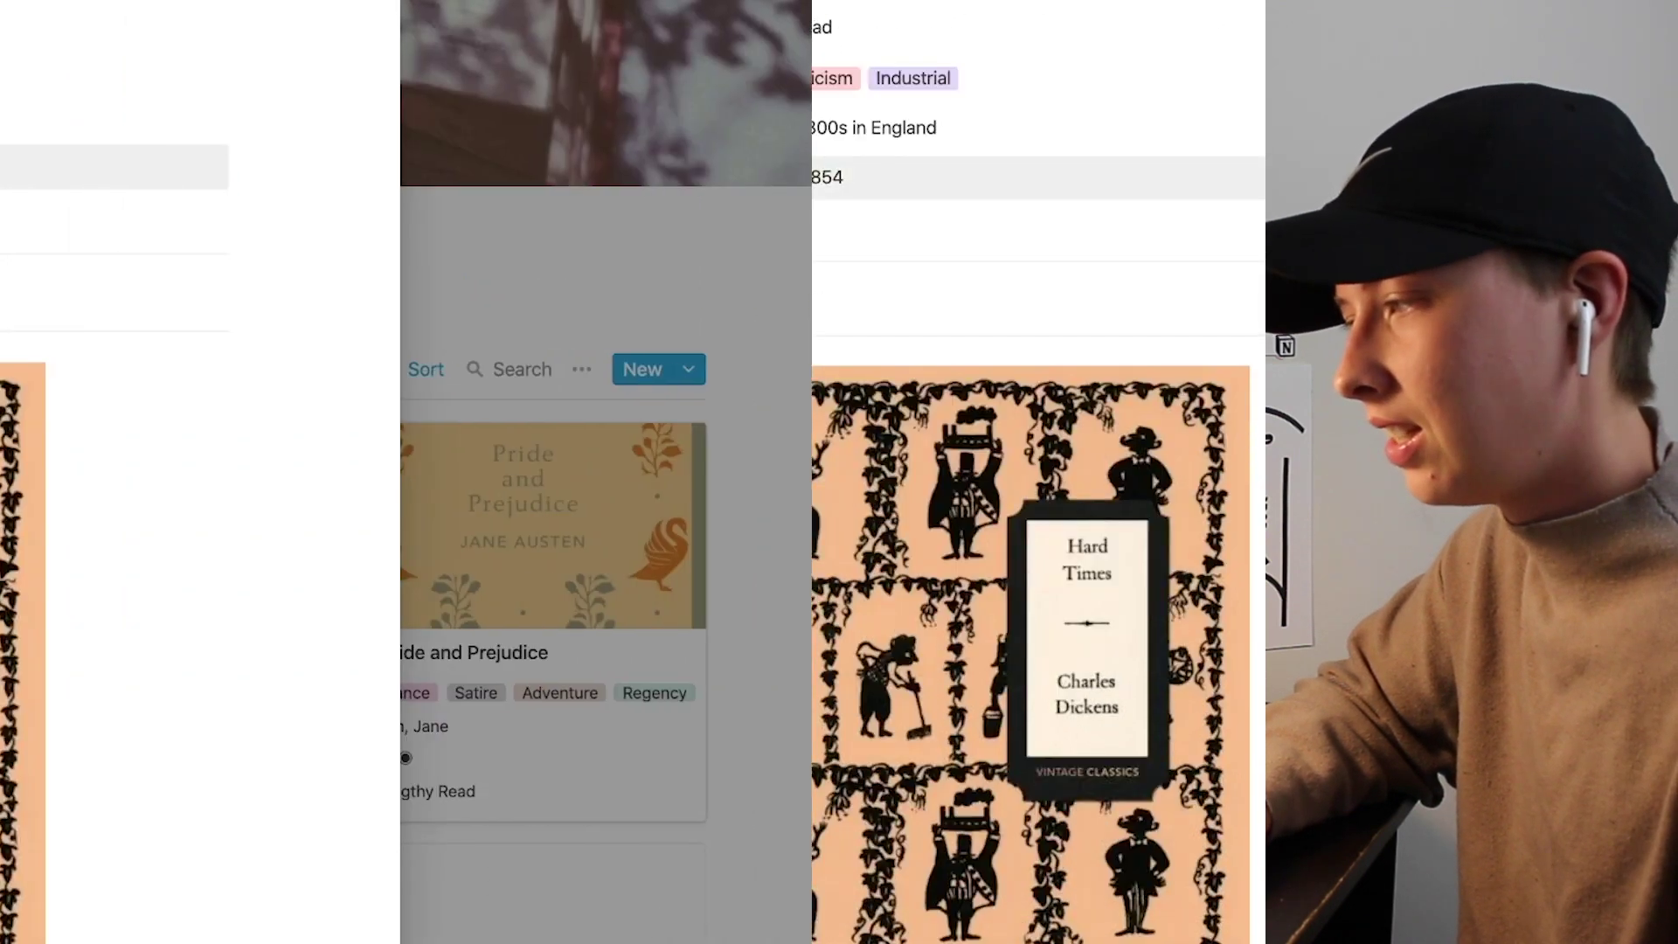
left_click(782, 183)
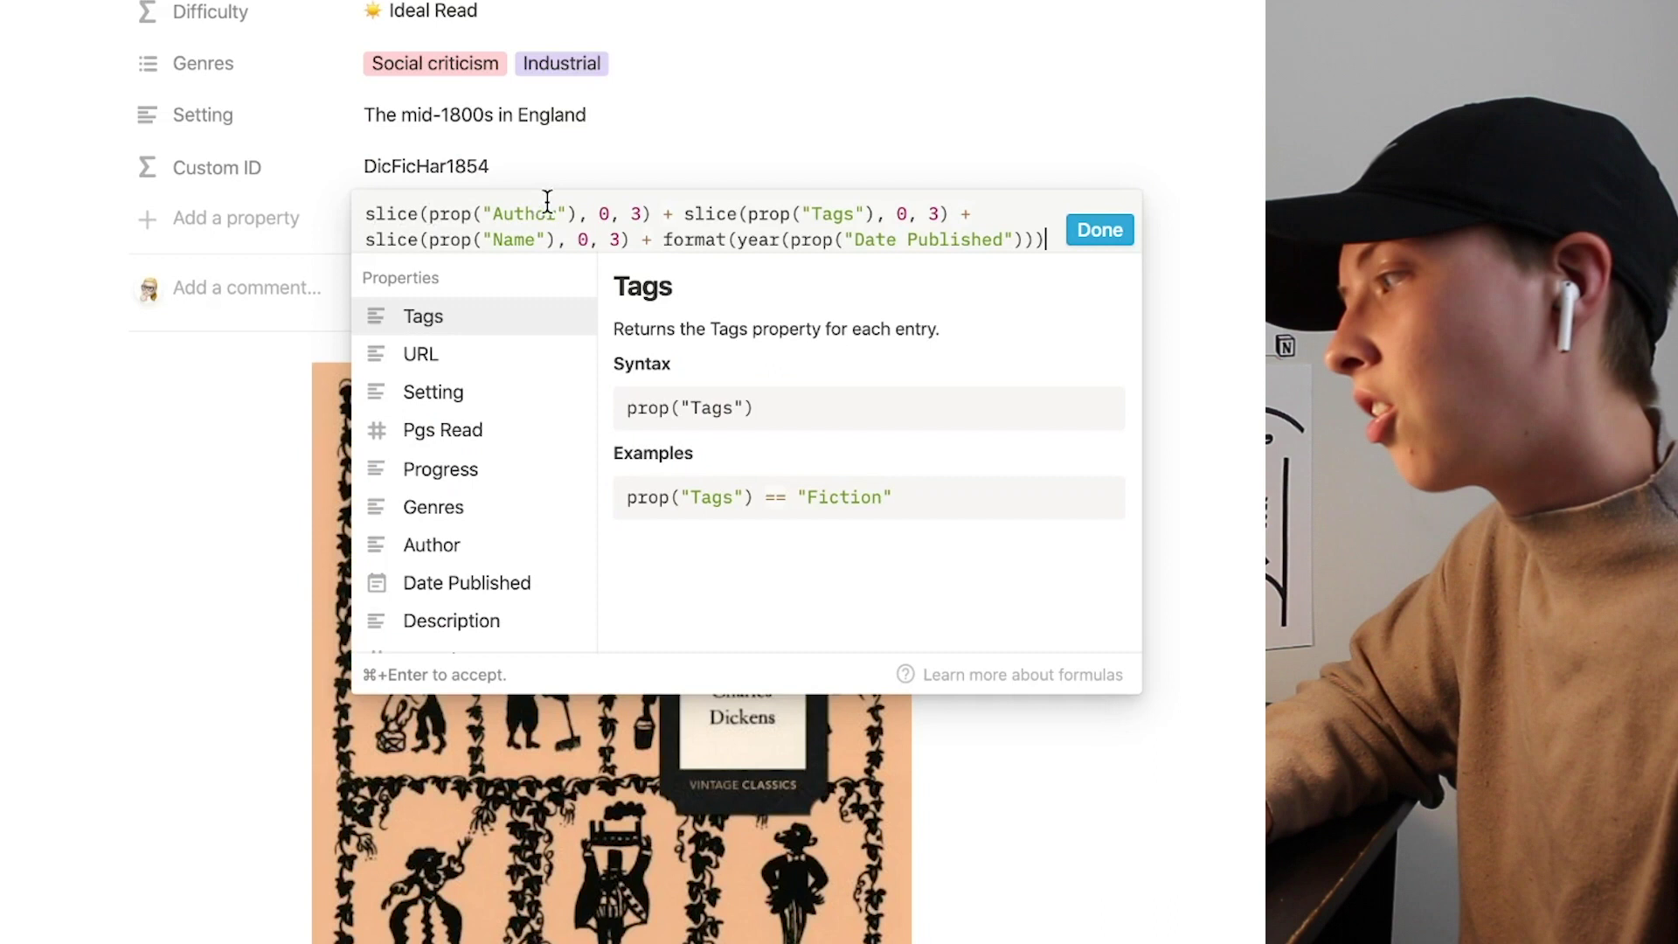
double_click(809, 210)
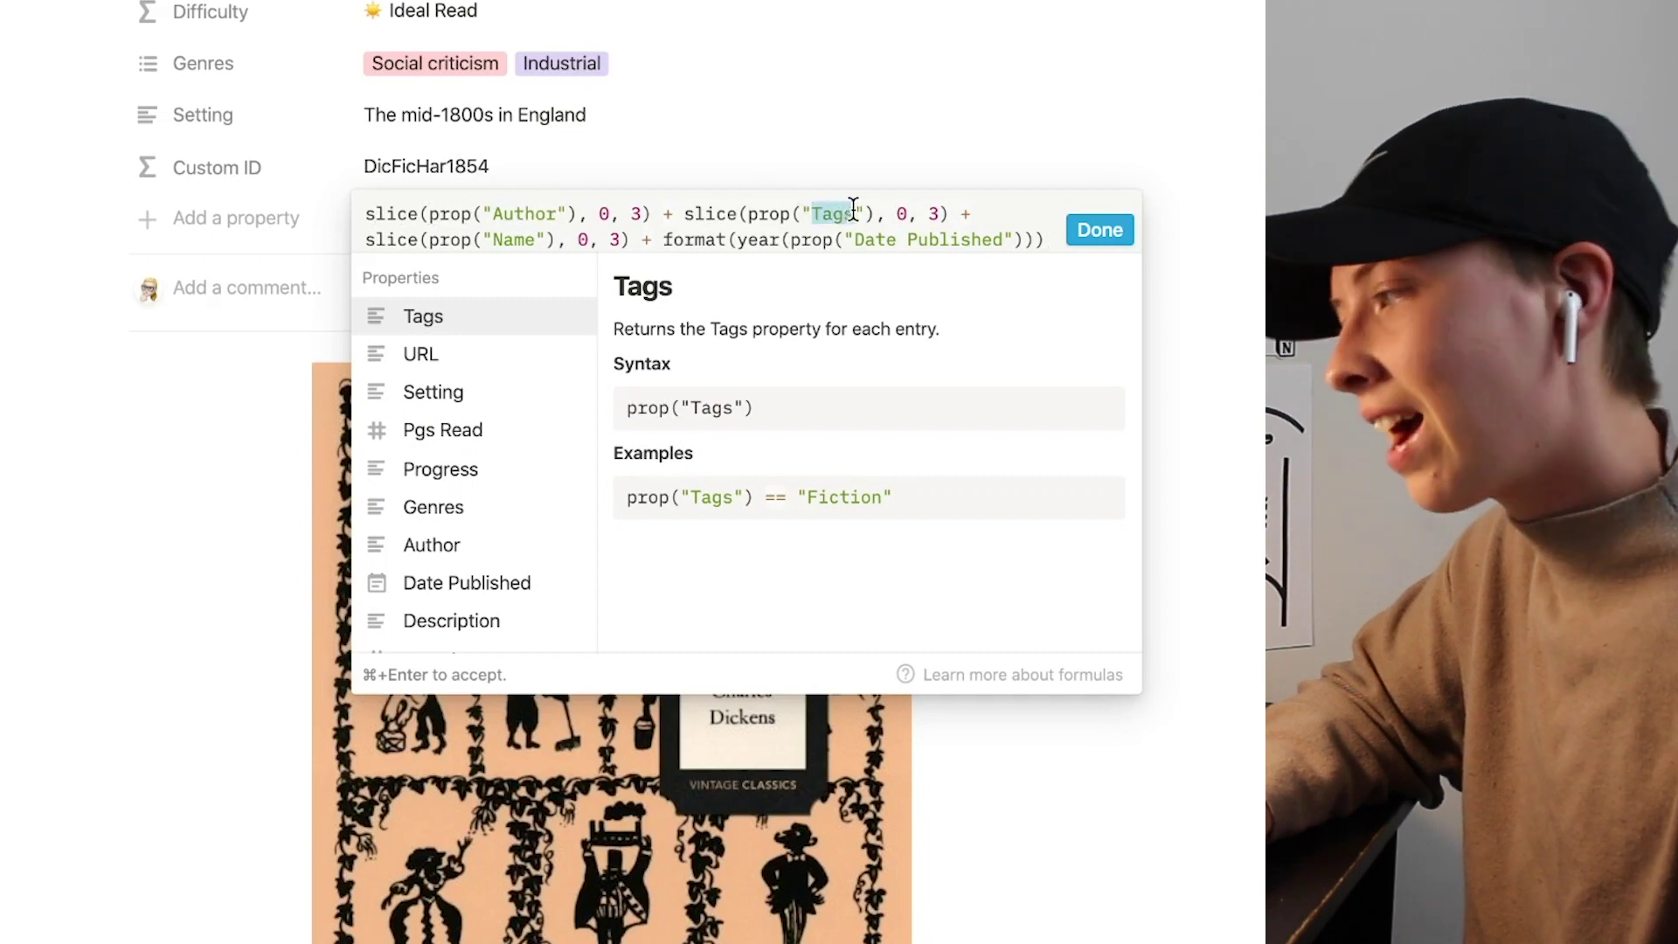
left_click_drag(488, 243, 554, 243)
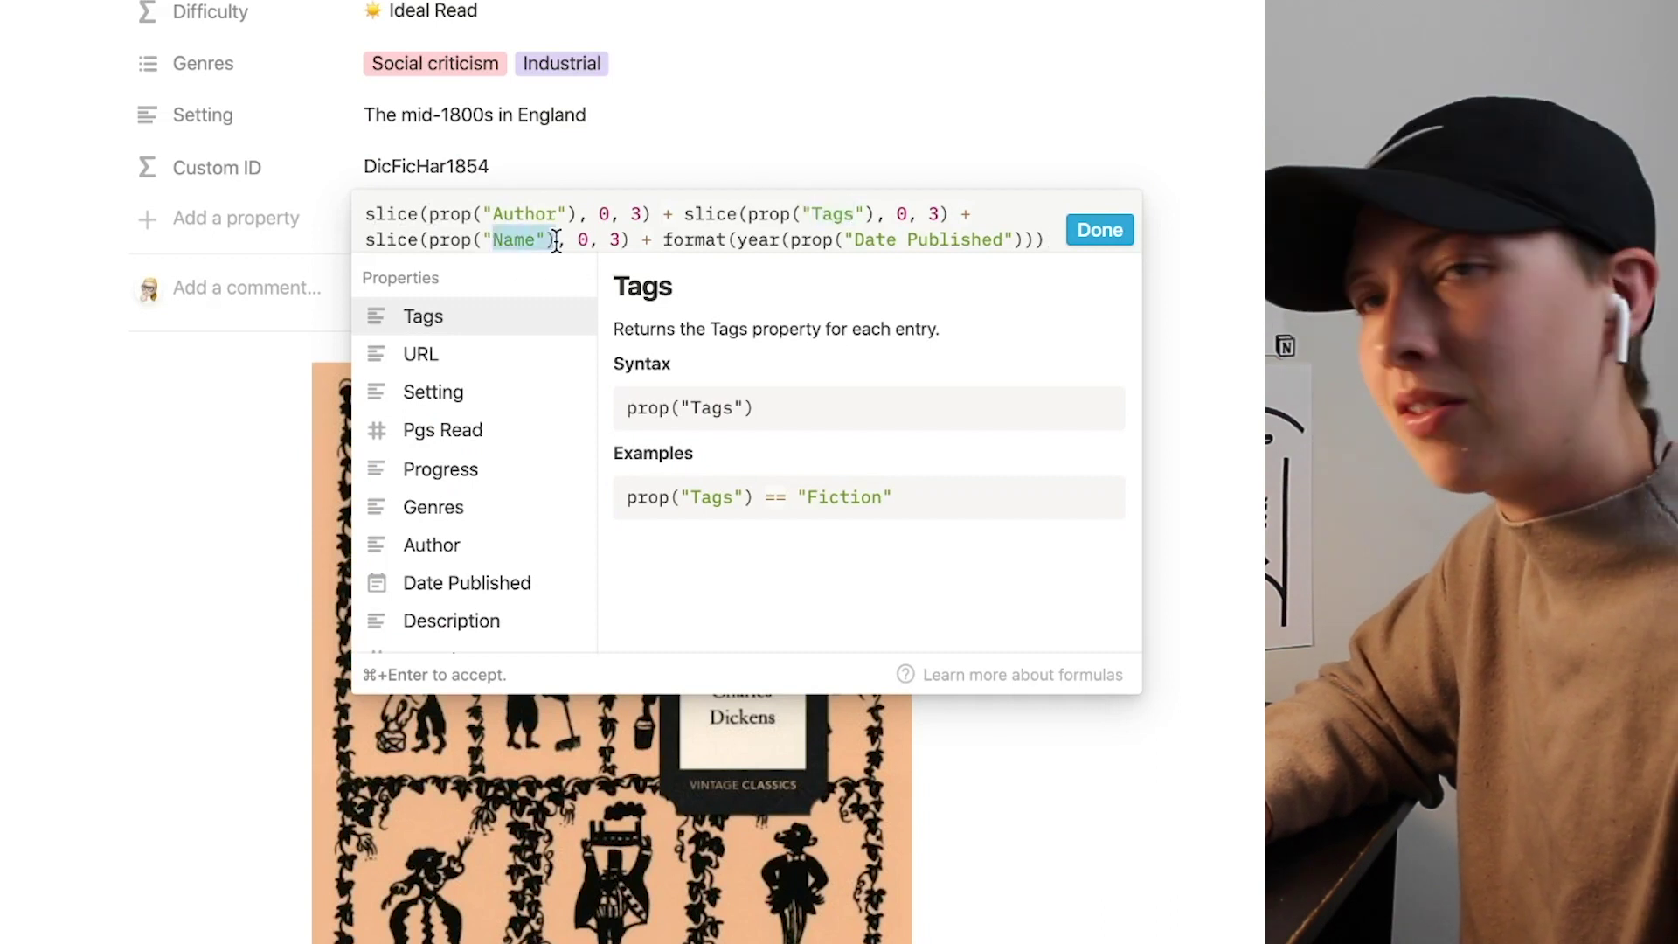
left_click_drag(745, 241, 1039, 237)
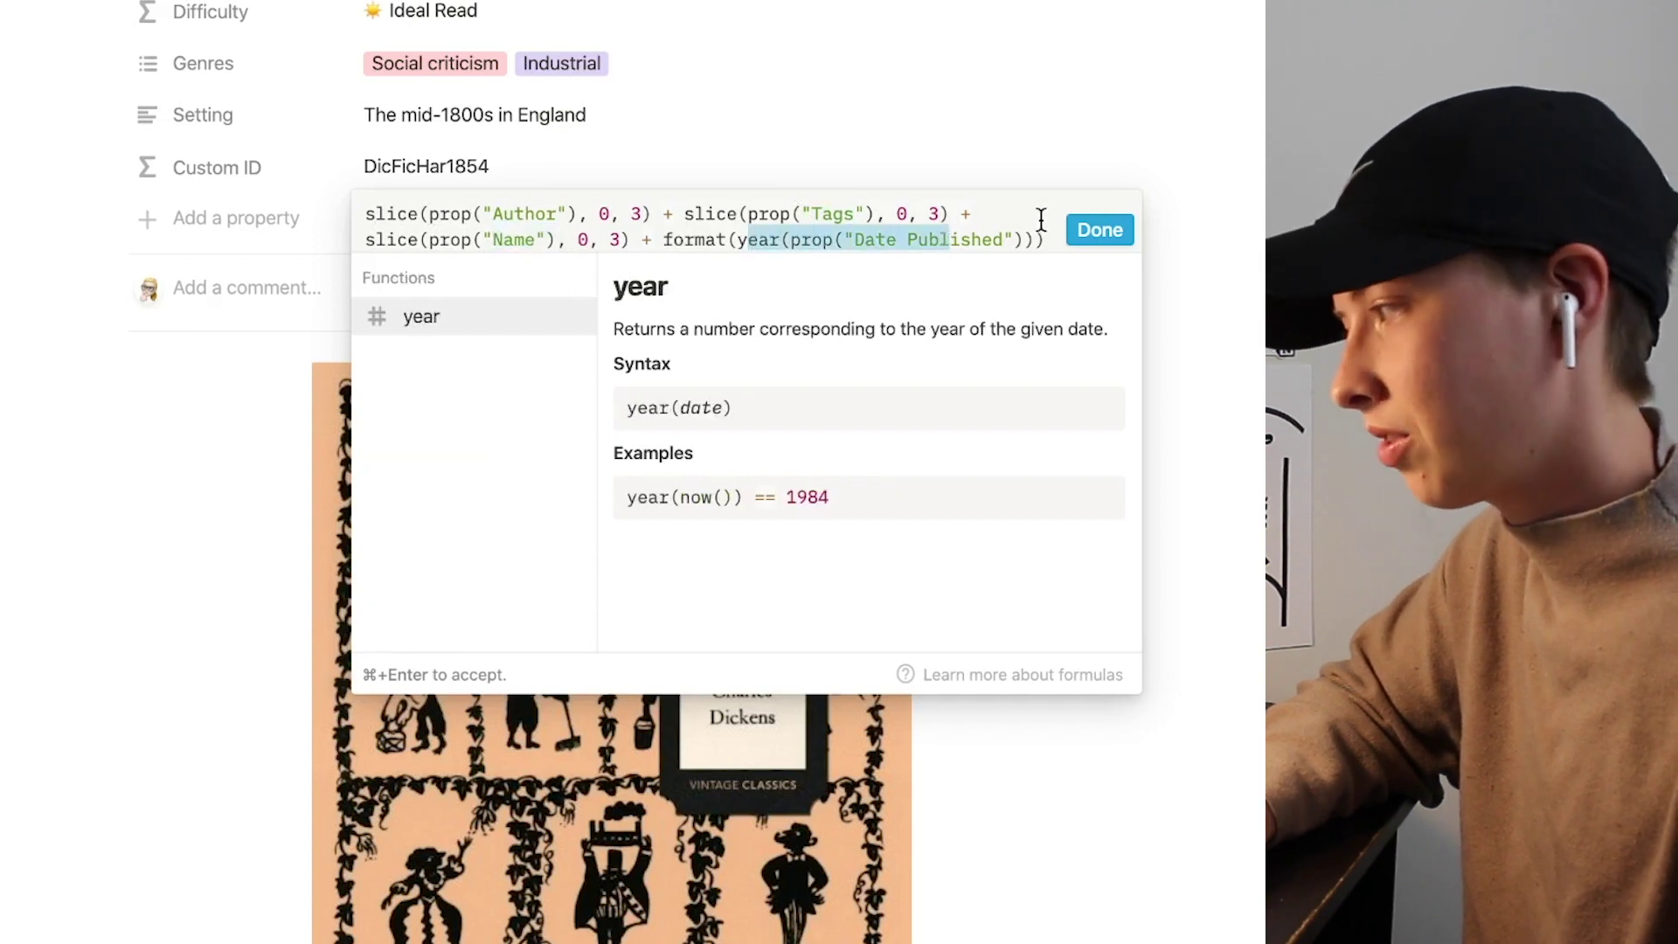
left_click(1099, 230)
scroll(205, 525, "up", 4)
Step: Add a Concept relation property linking Hard Times to the Concepts/Tags database
left_click(181, 542)
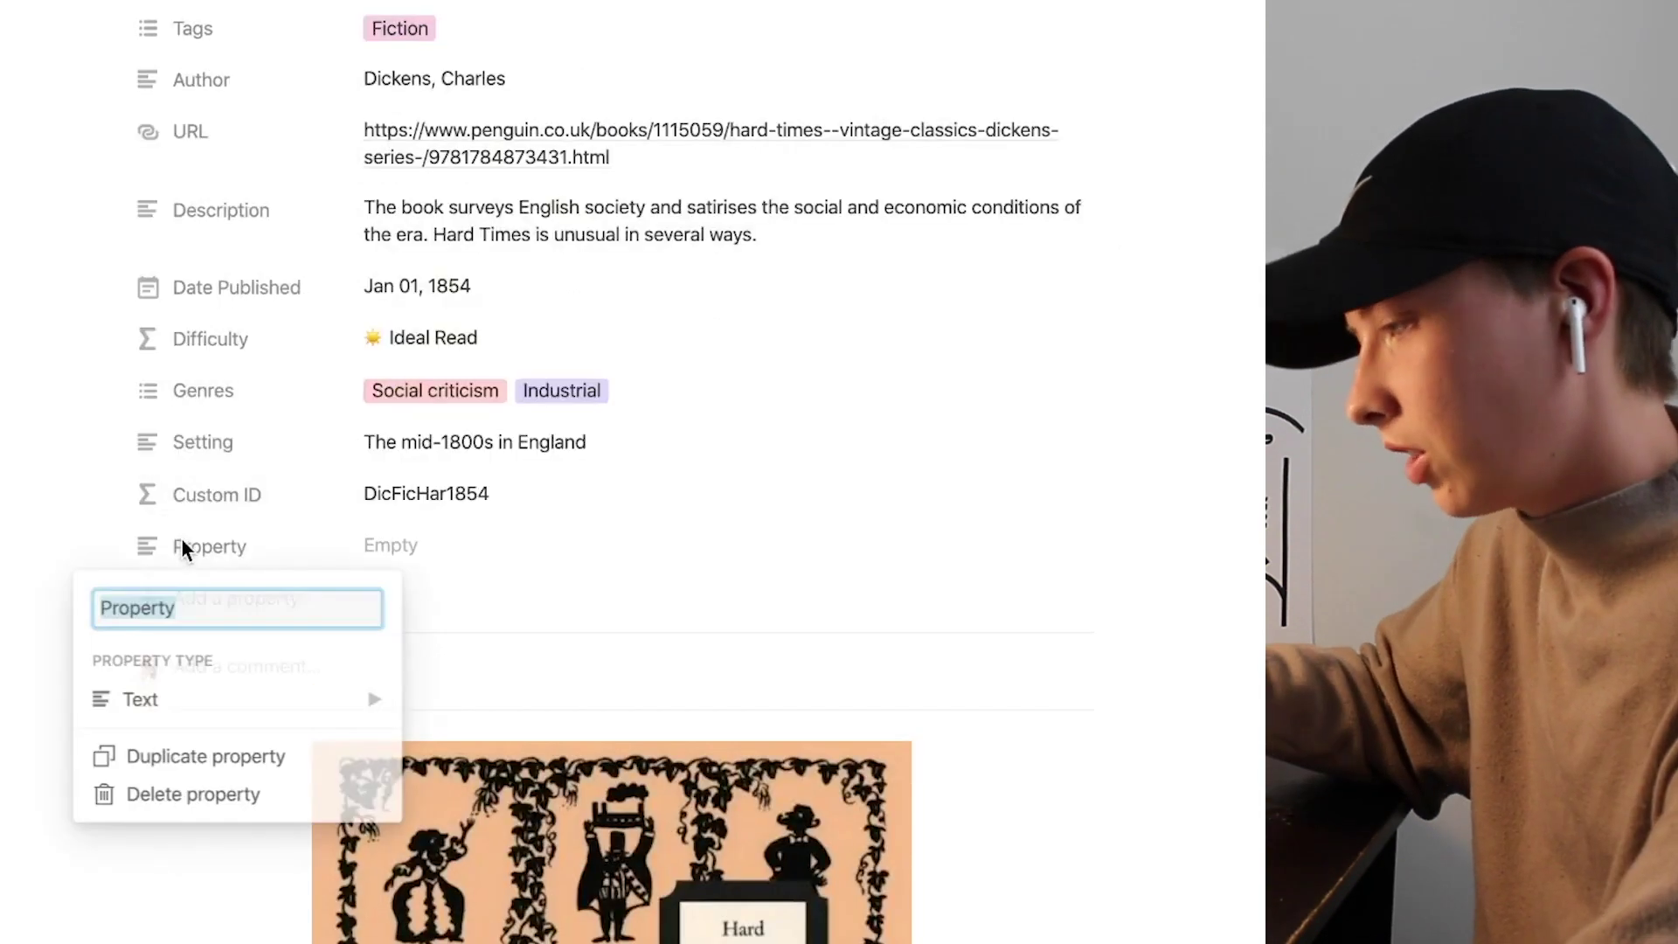
type("Concept")
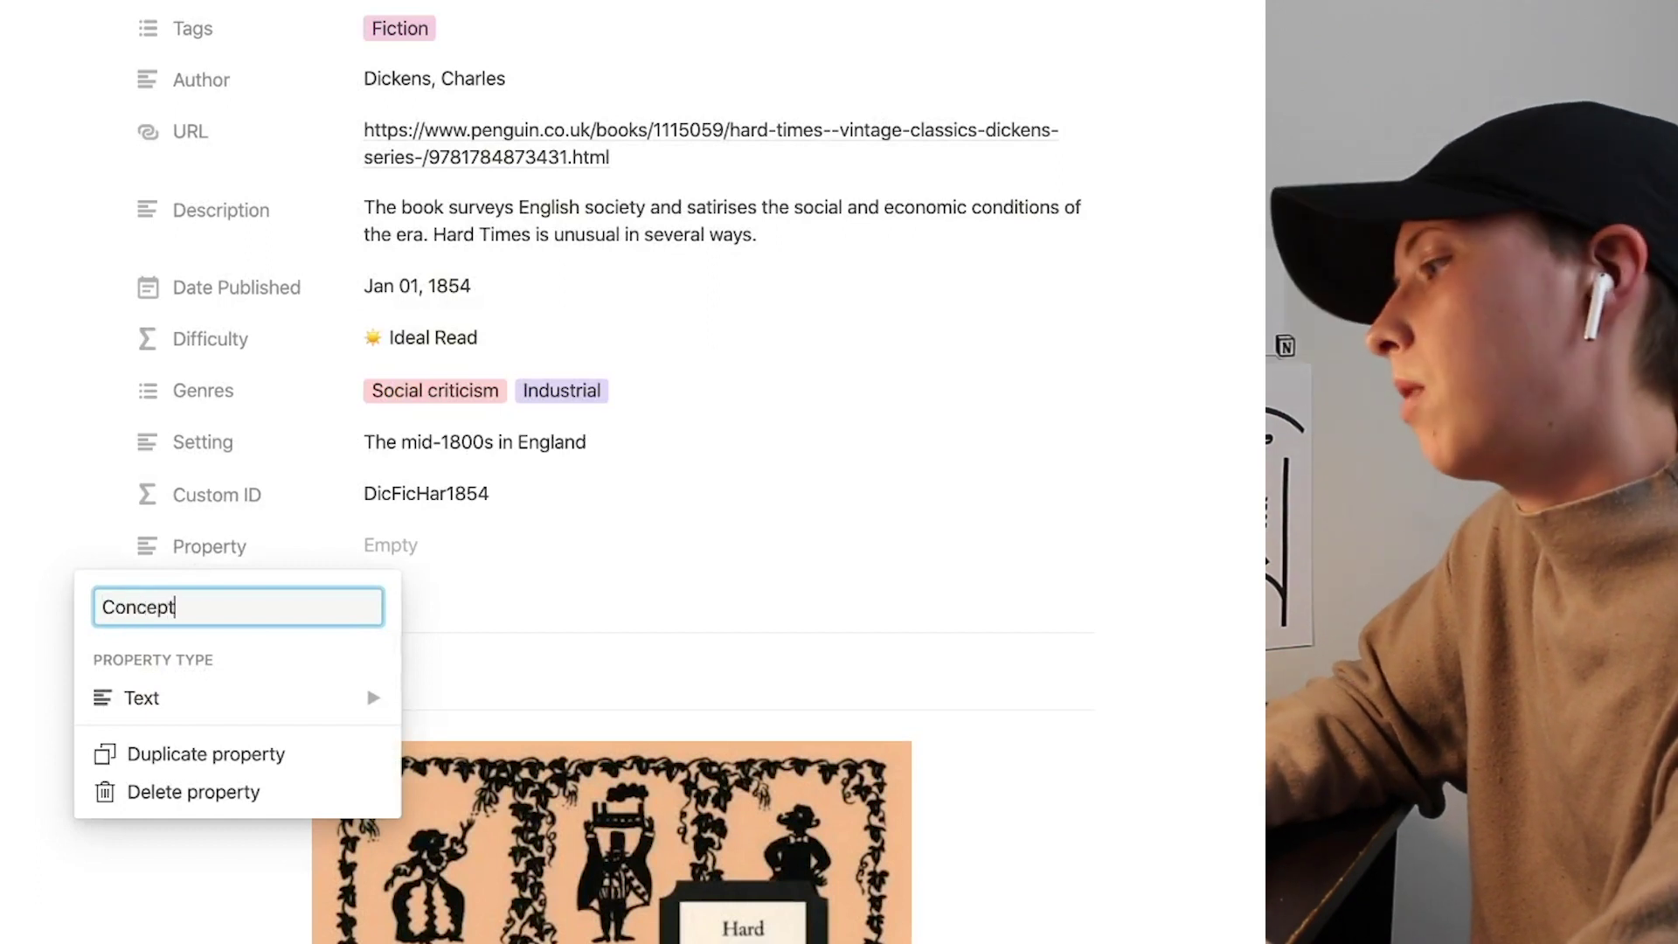
left_click(263, 692)
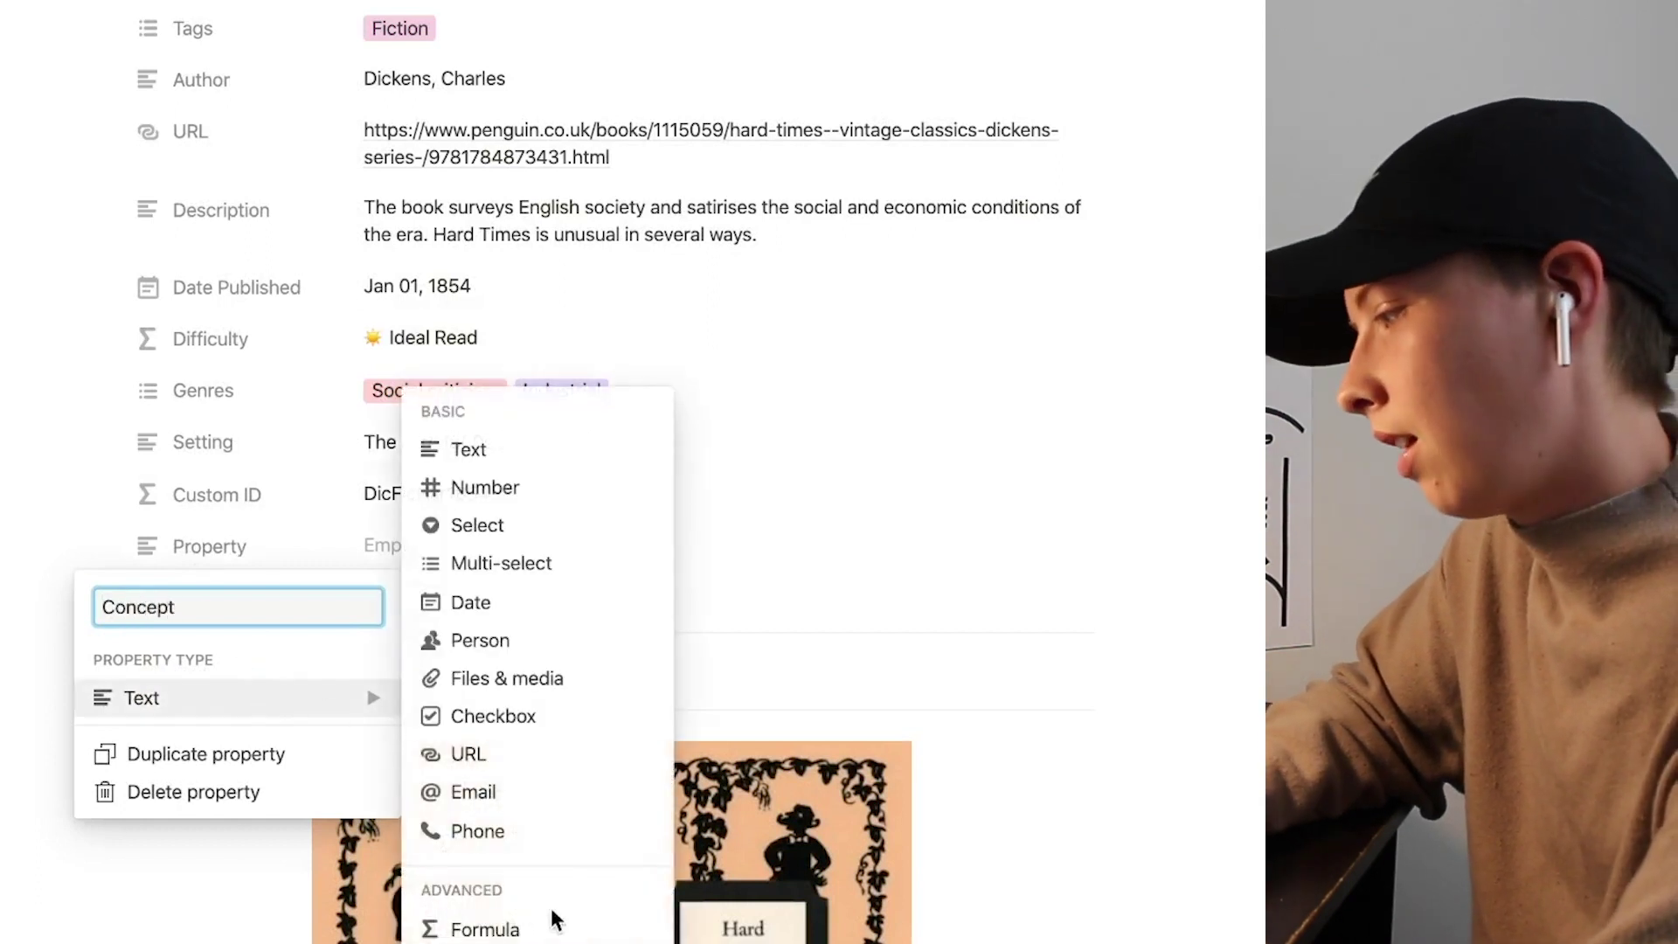
key("Escape")
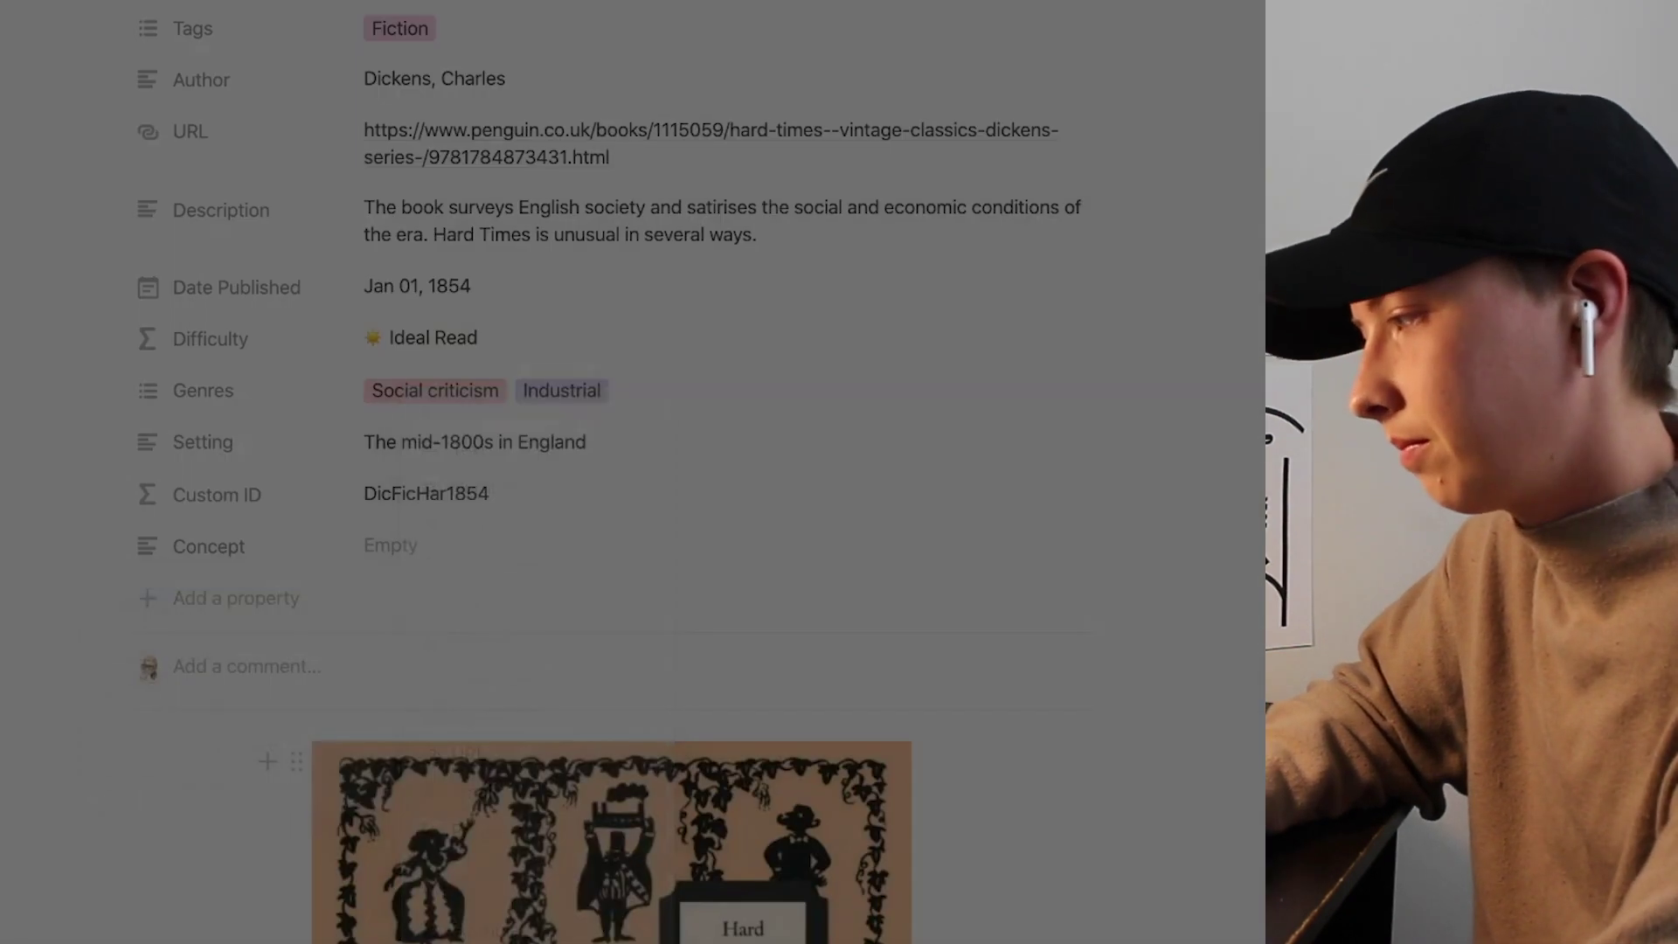
left_click(518, 537)
type("Conc")
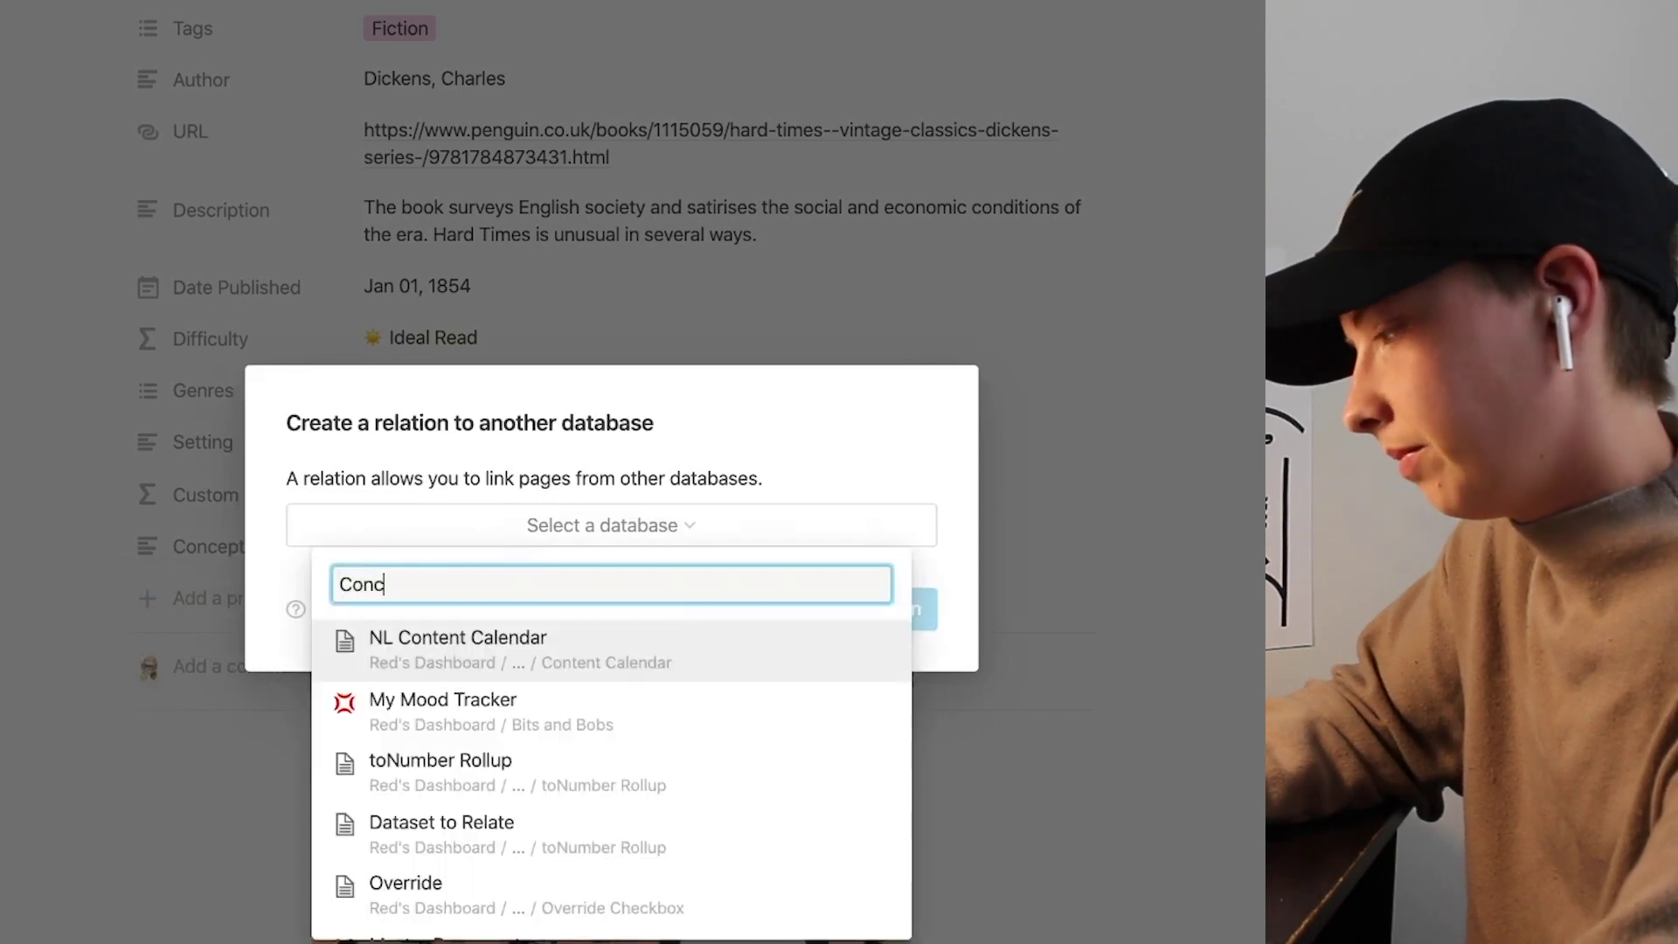
type("ept")
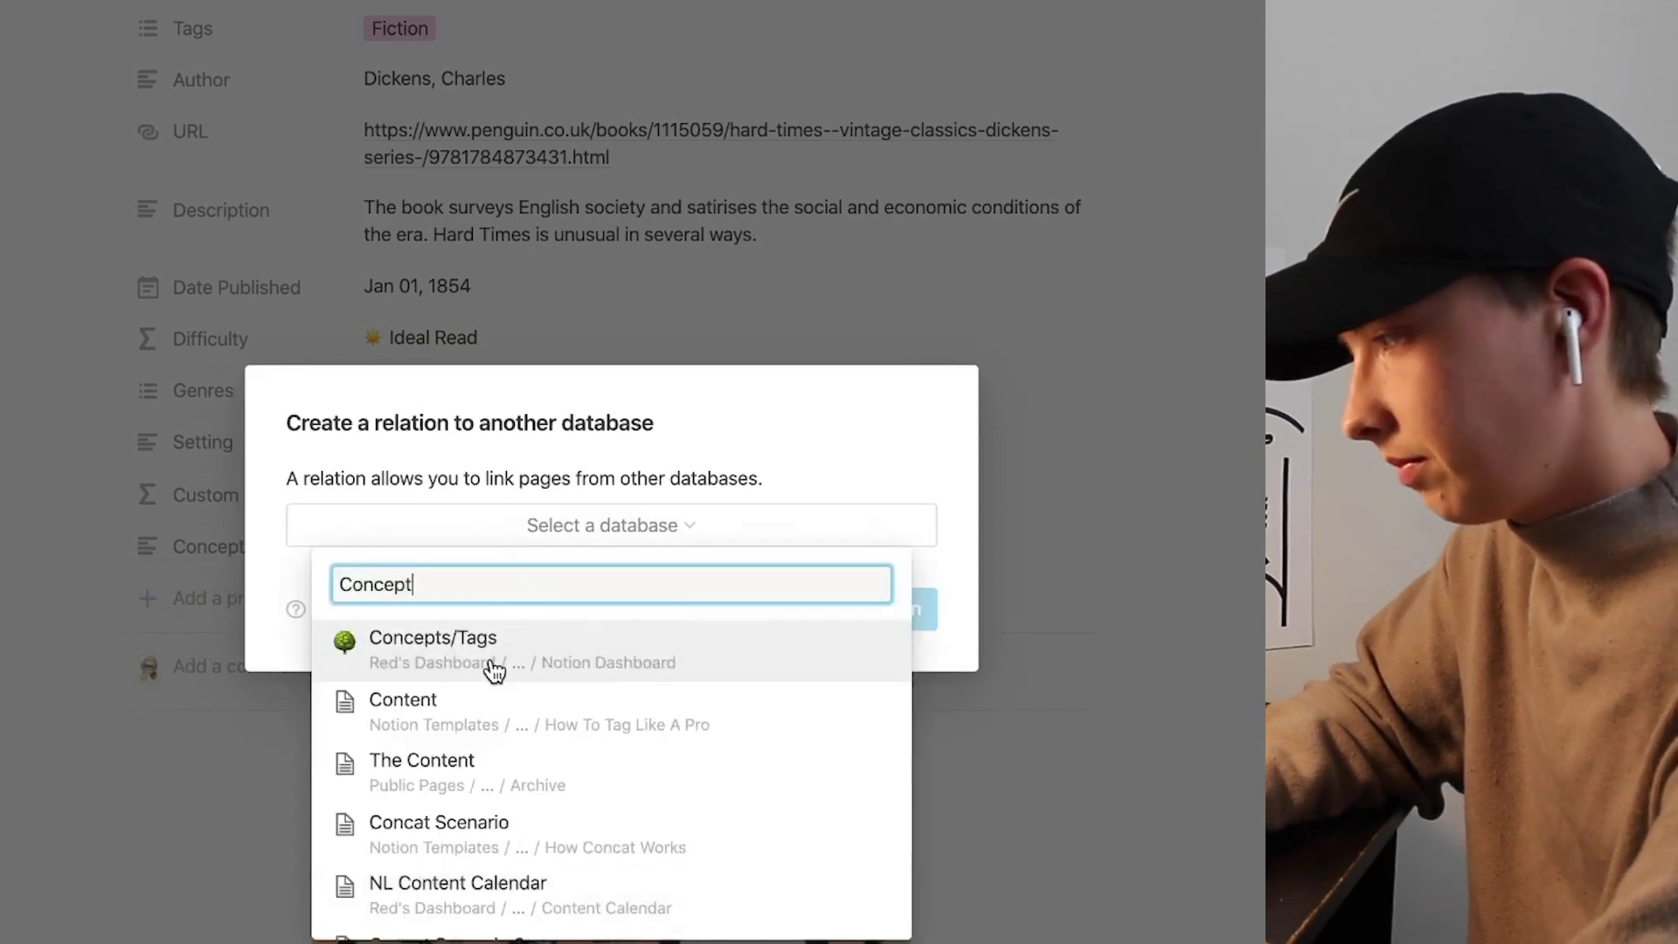
left_click(493, 664)
left_click(860, 609)
Step: Link Hard Times to a newly created Narrative page in Concepts/Tags
scroll(408, 378, "down", 2)
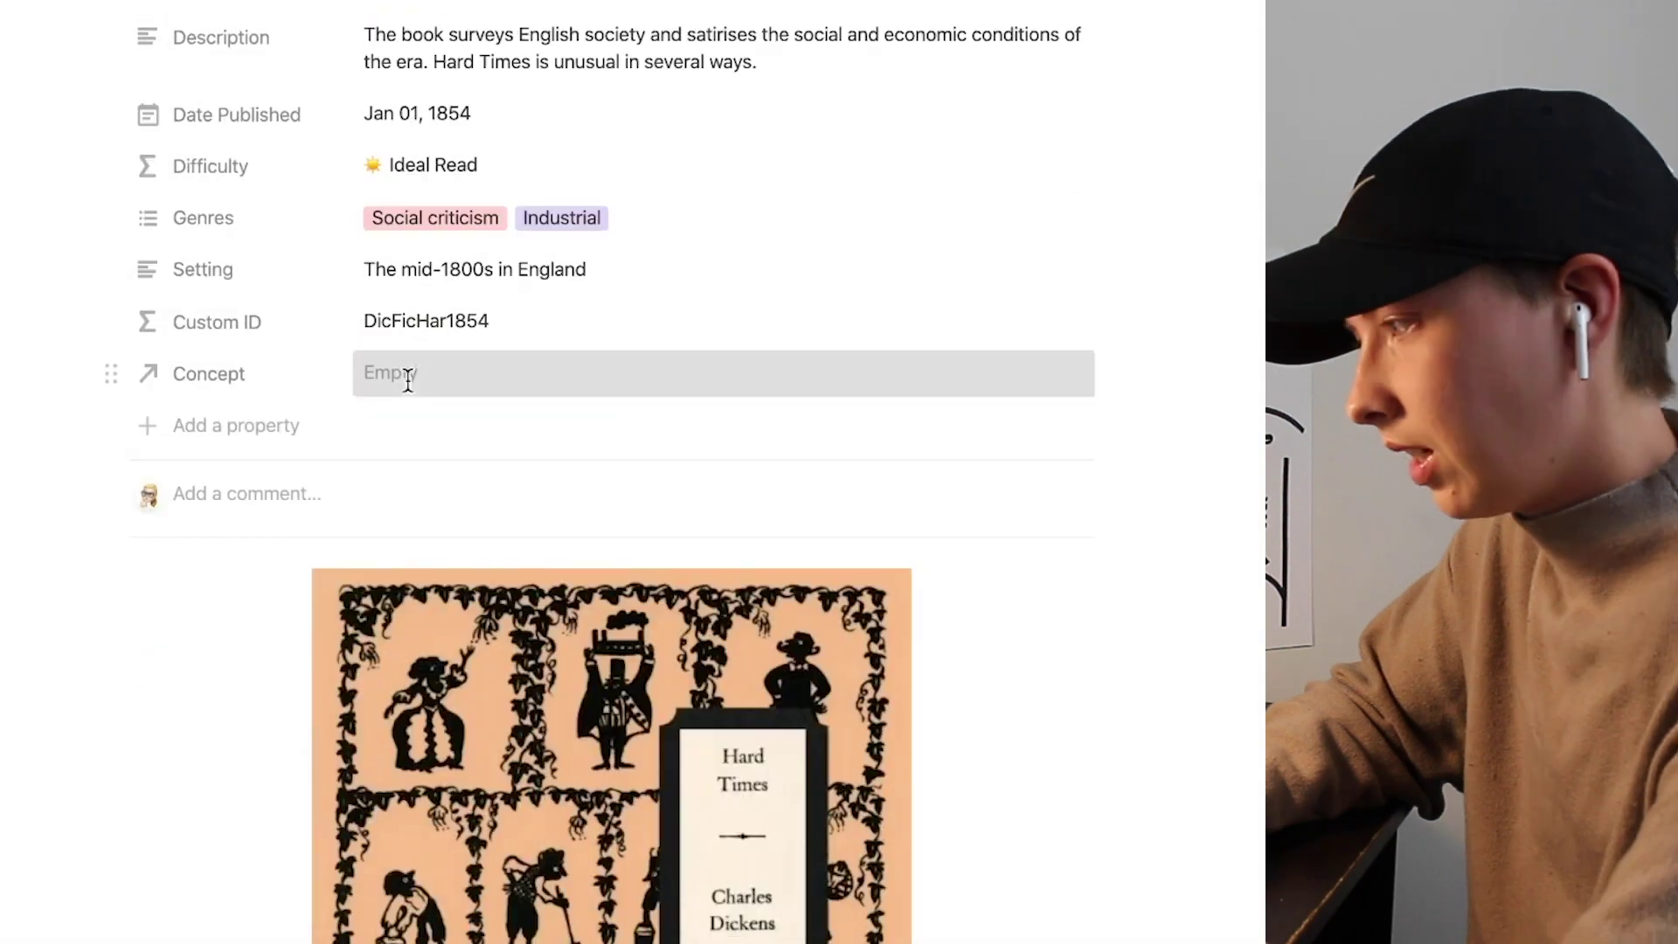
left_click(407, 378)
type("N")
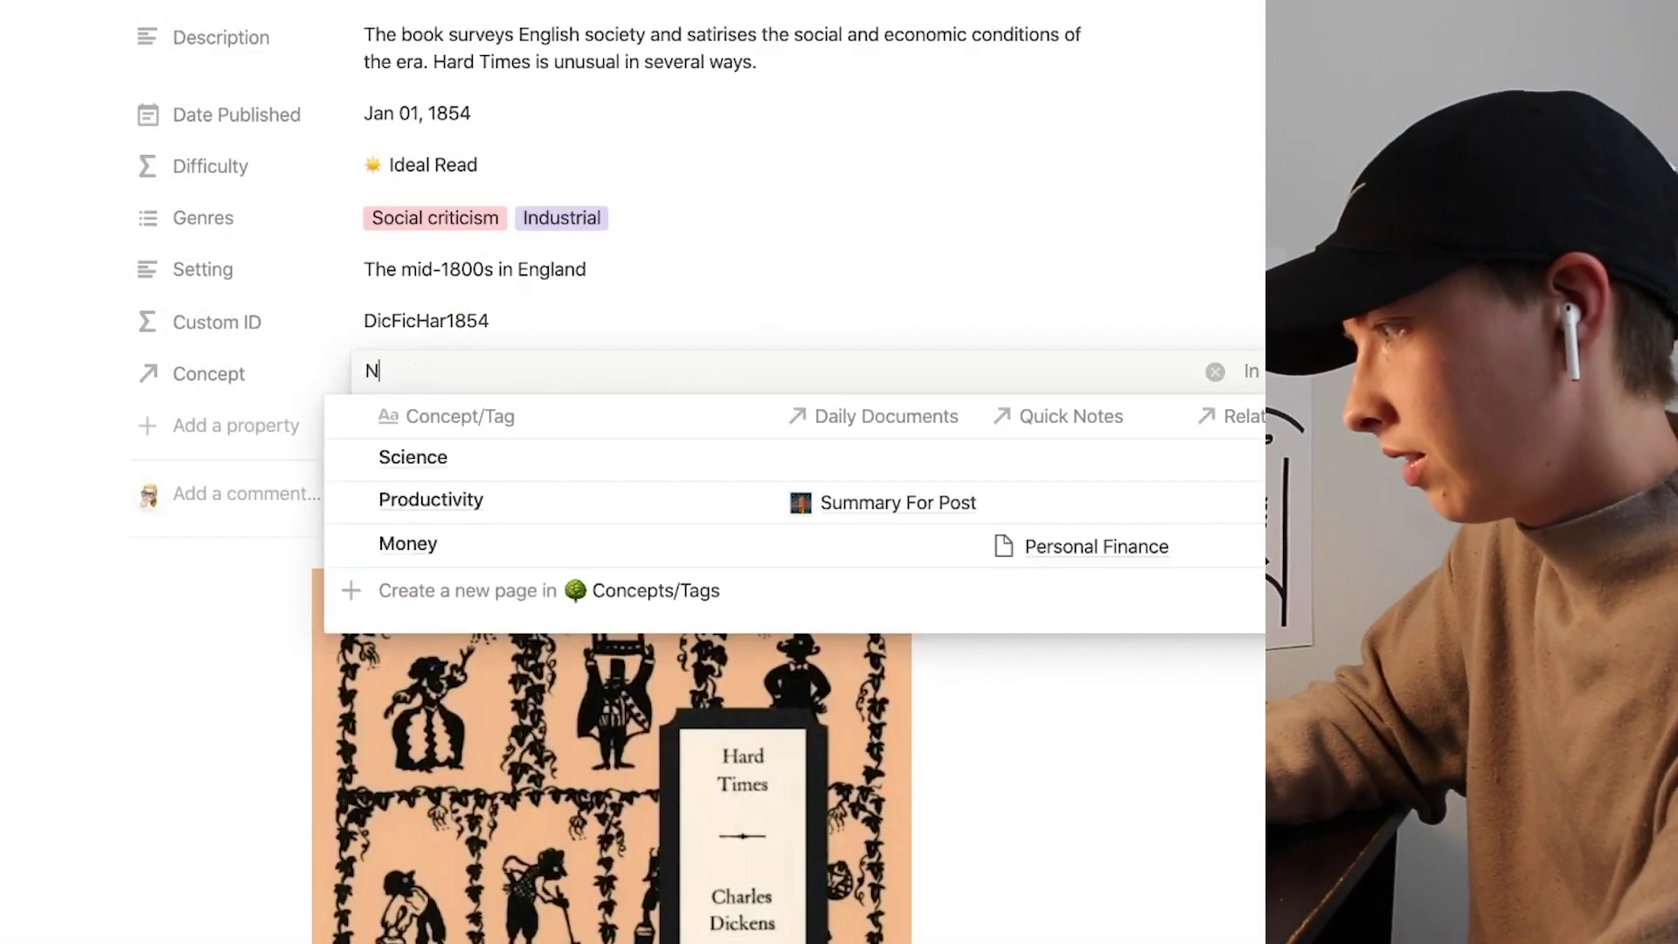
type("arrative")
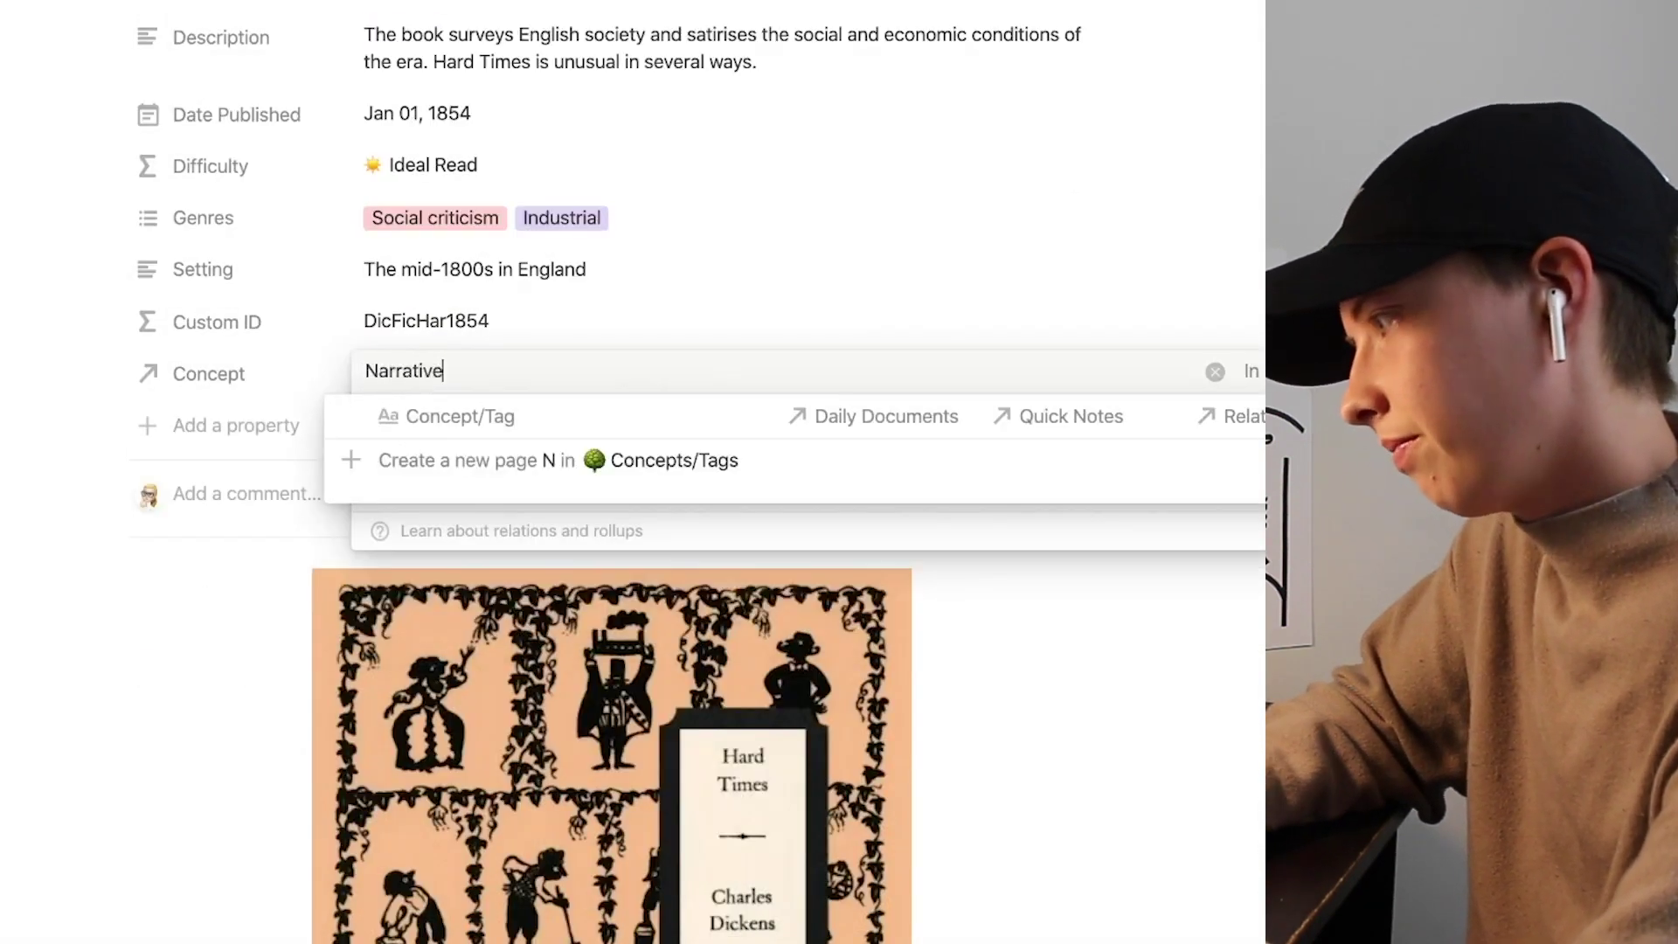
left_click(407, 464)
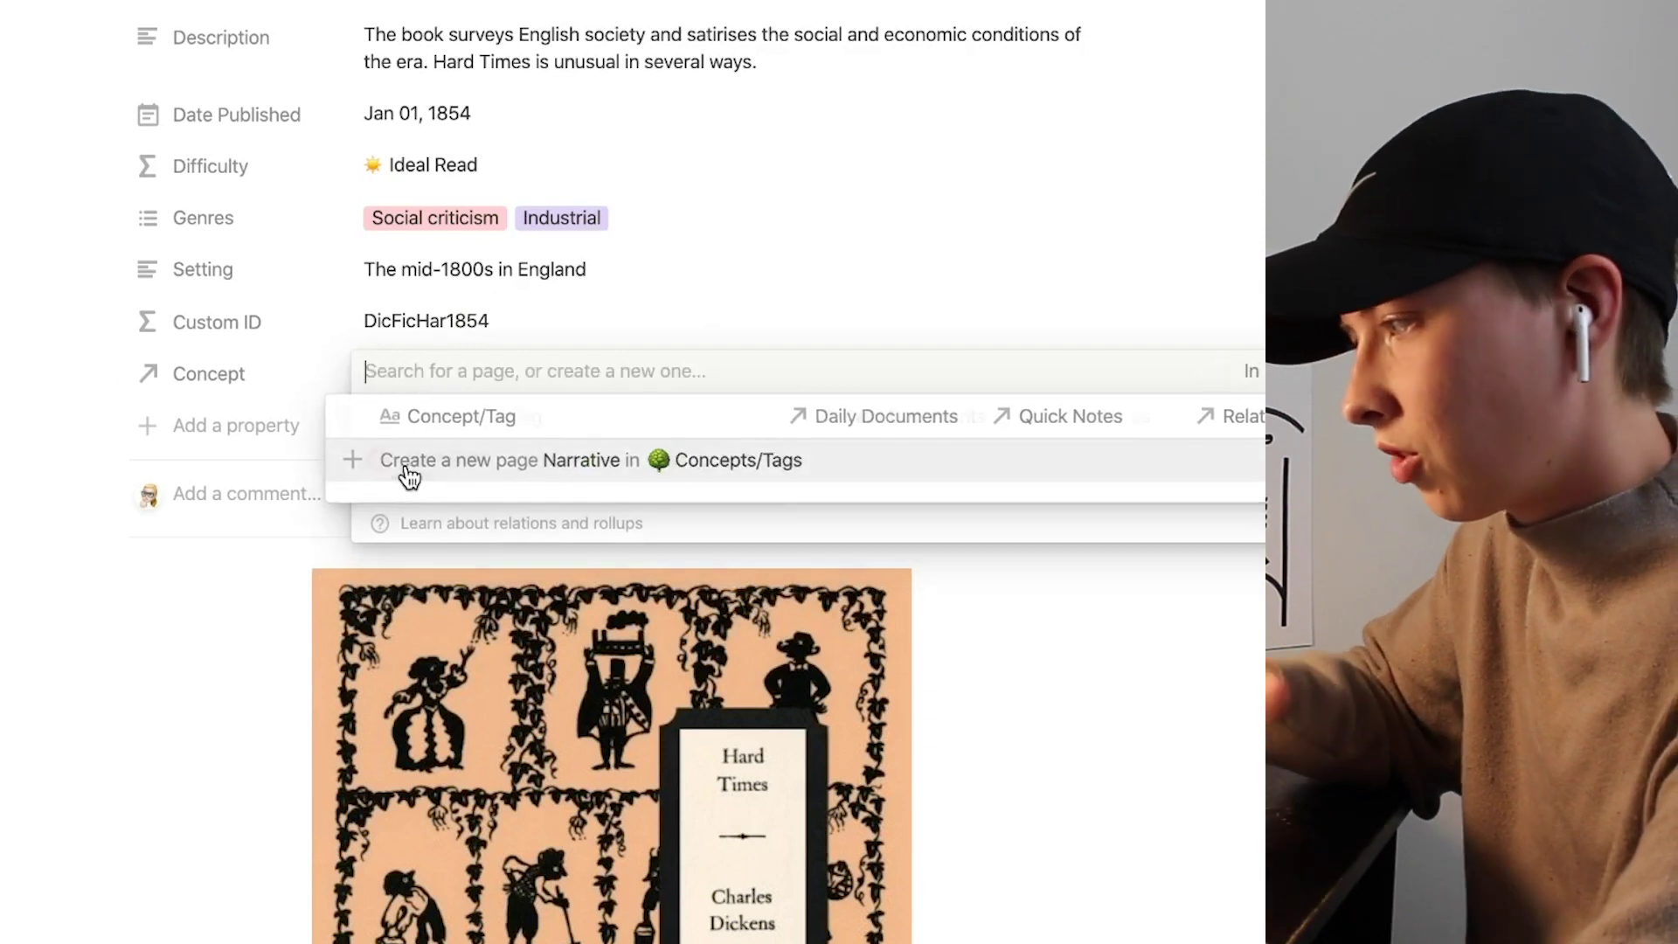
left_click(45, 409)
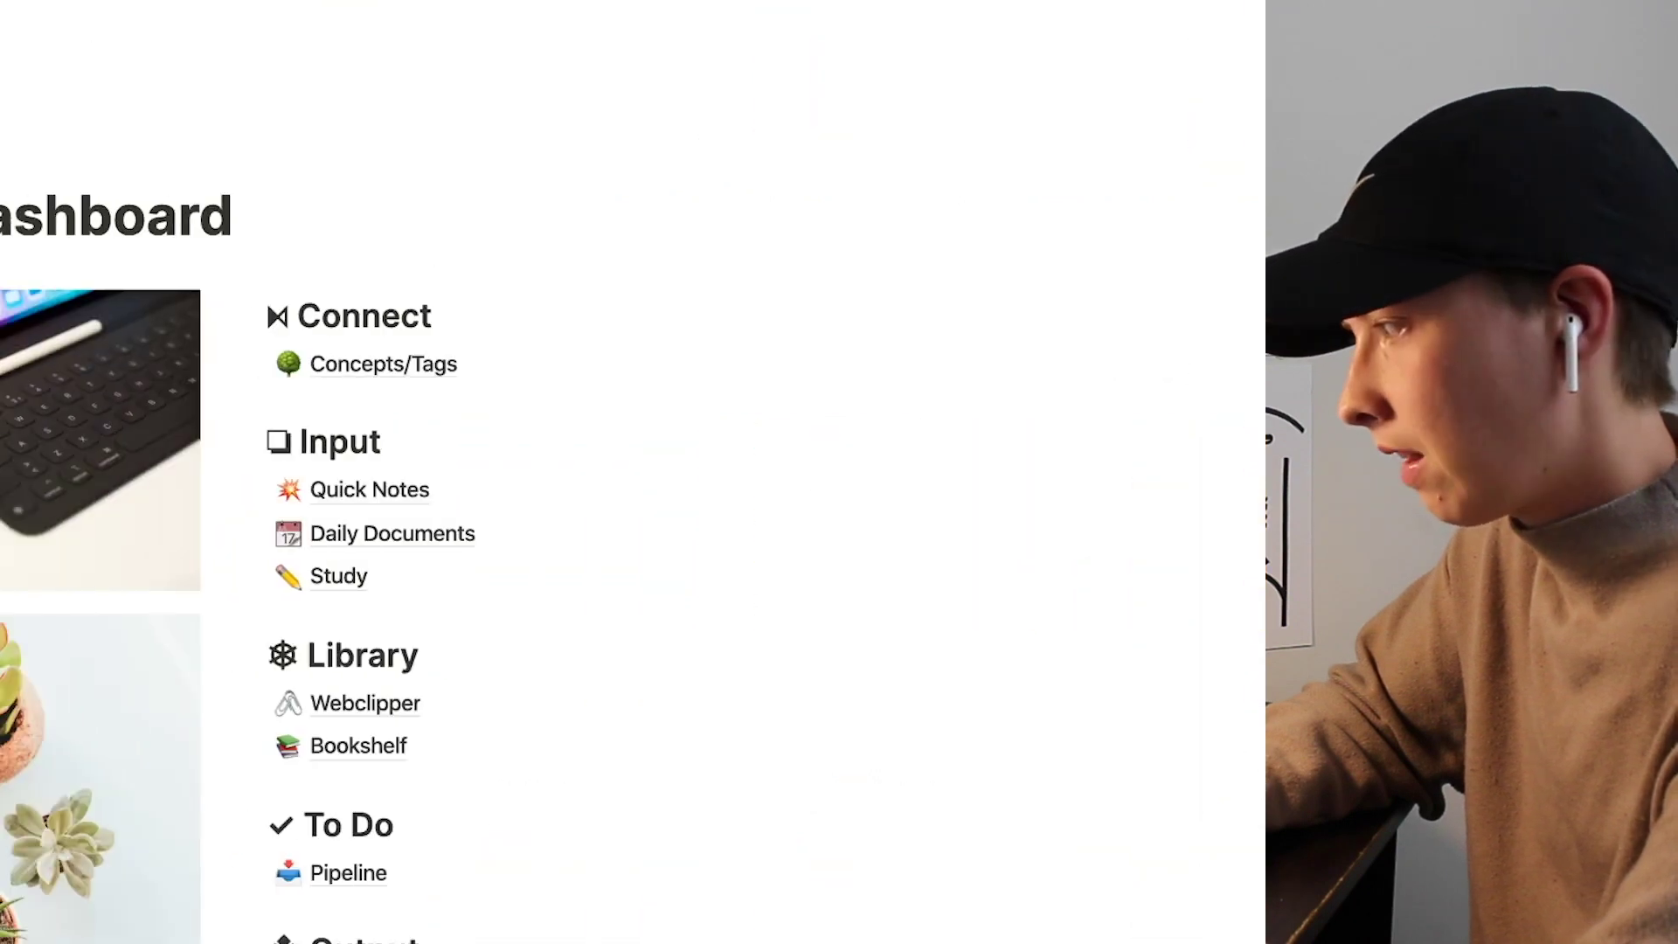
Step: Rename the Concepts/Tags 'Related to Bookshelf (Concept)' column to Bookshelf
left_click(387, 366)
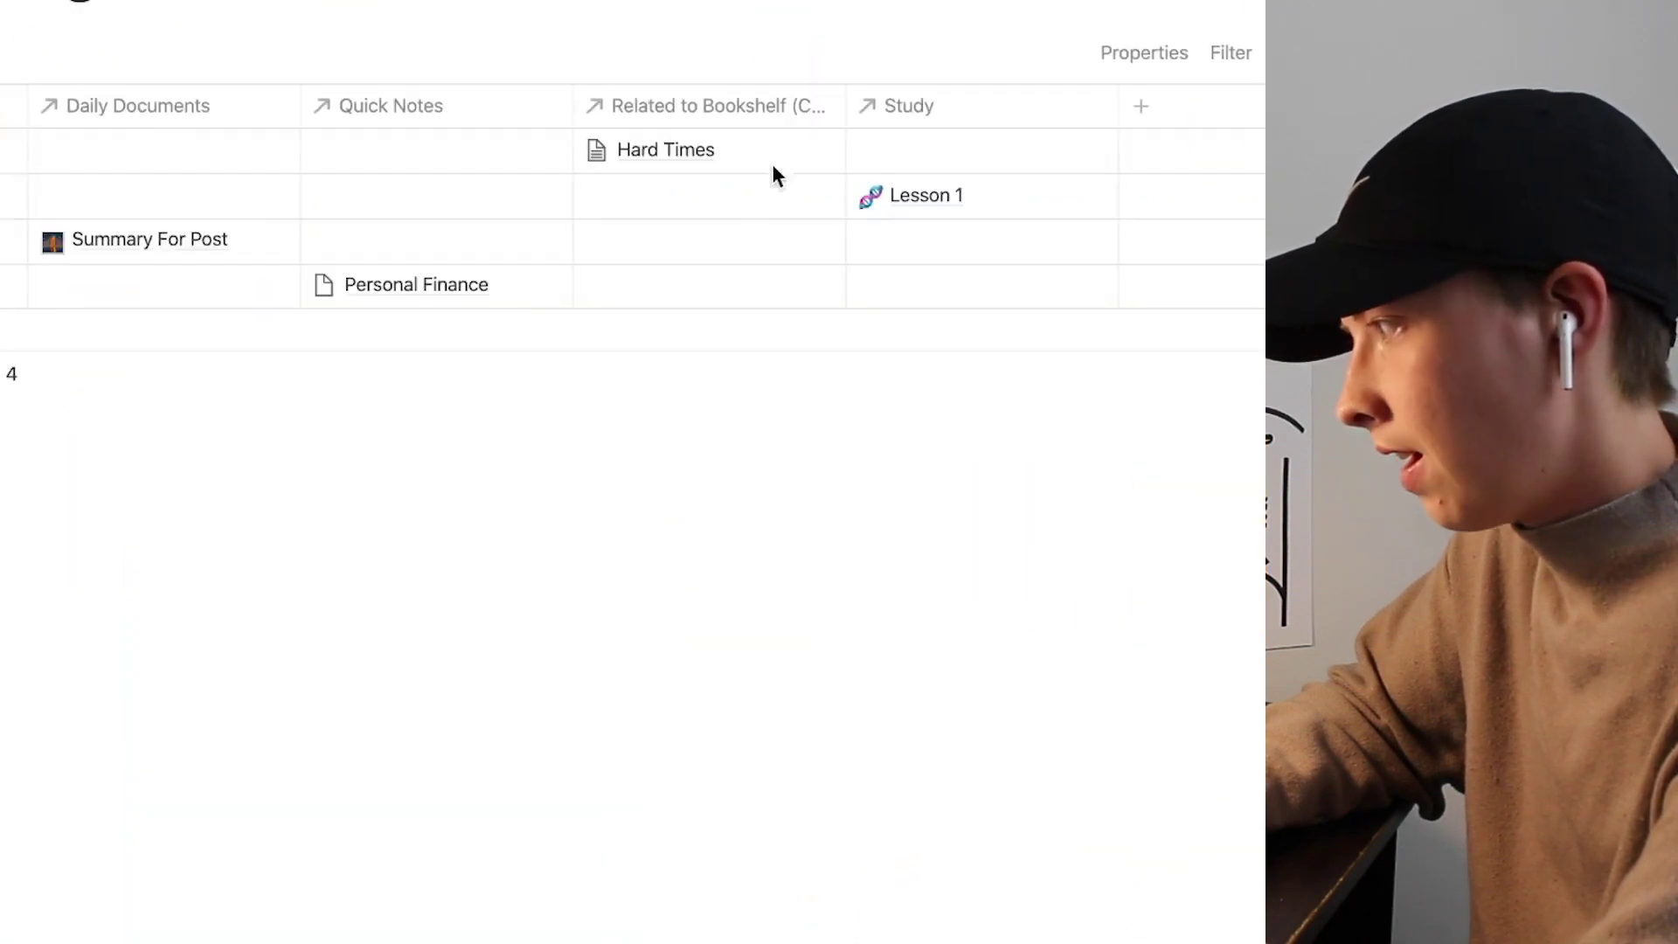
left_click(726, 106)
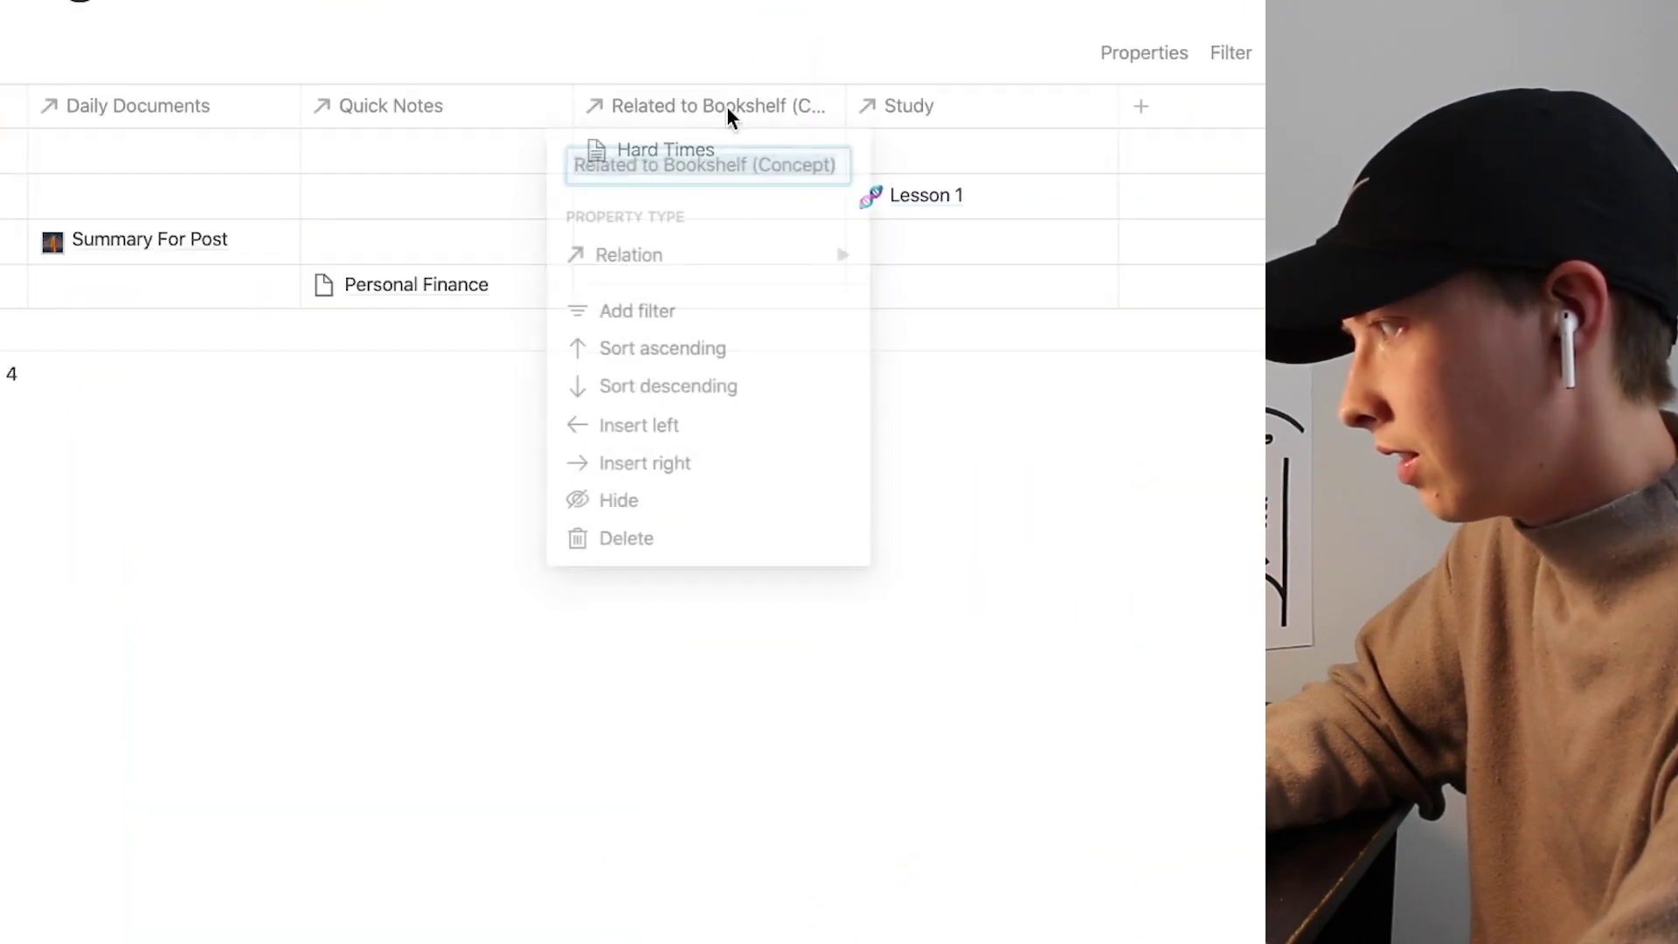
type("Bookshelf")
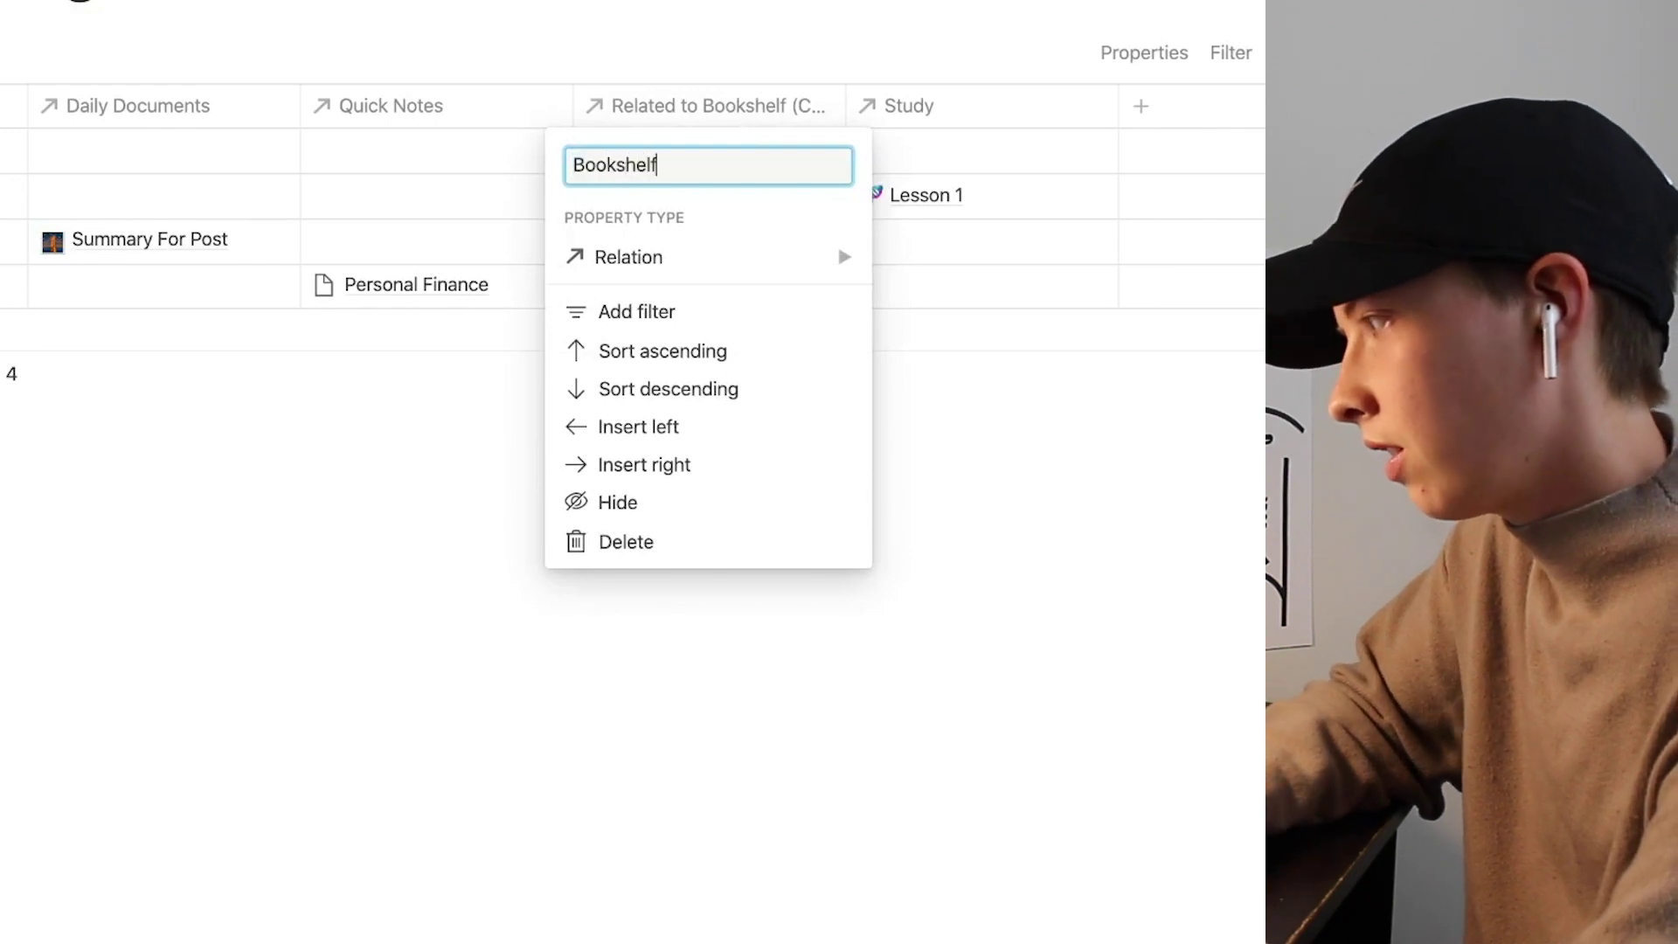
key("Return")
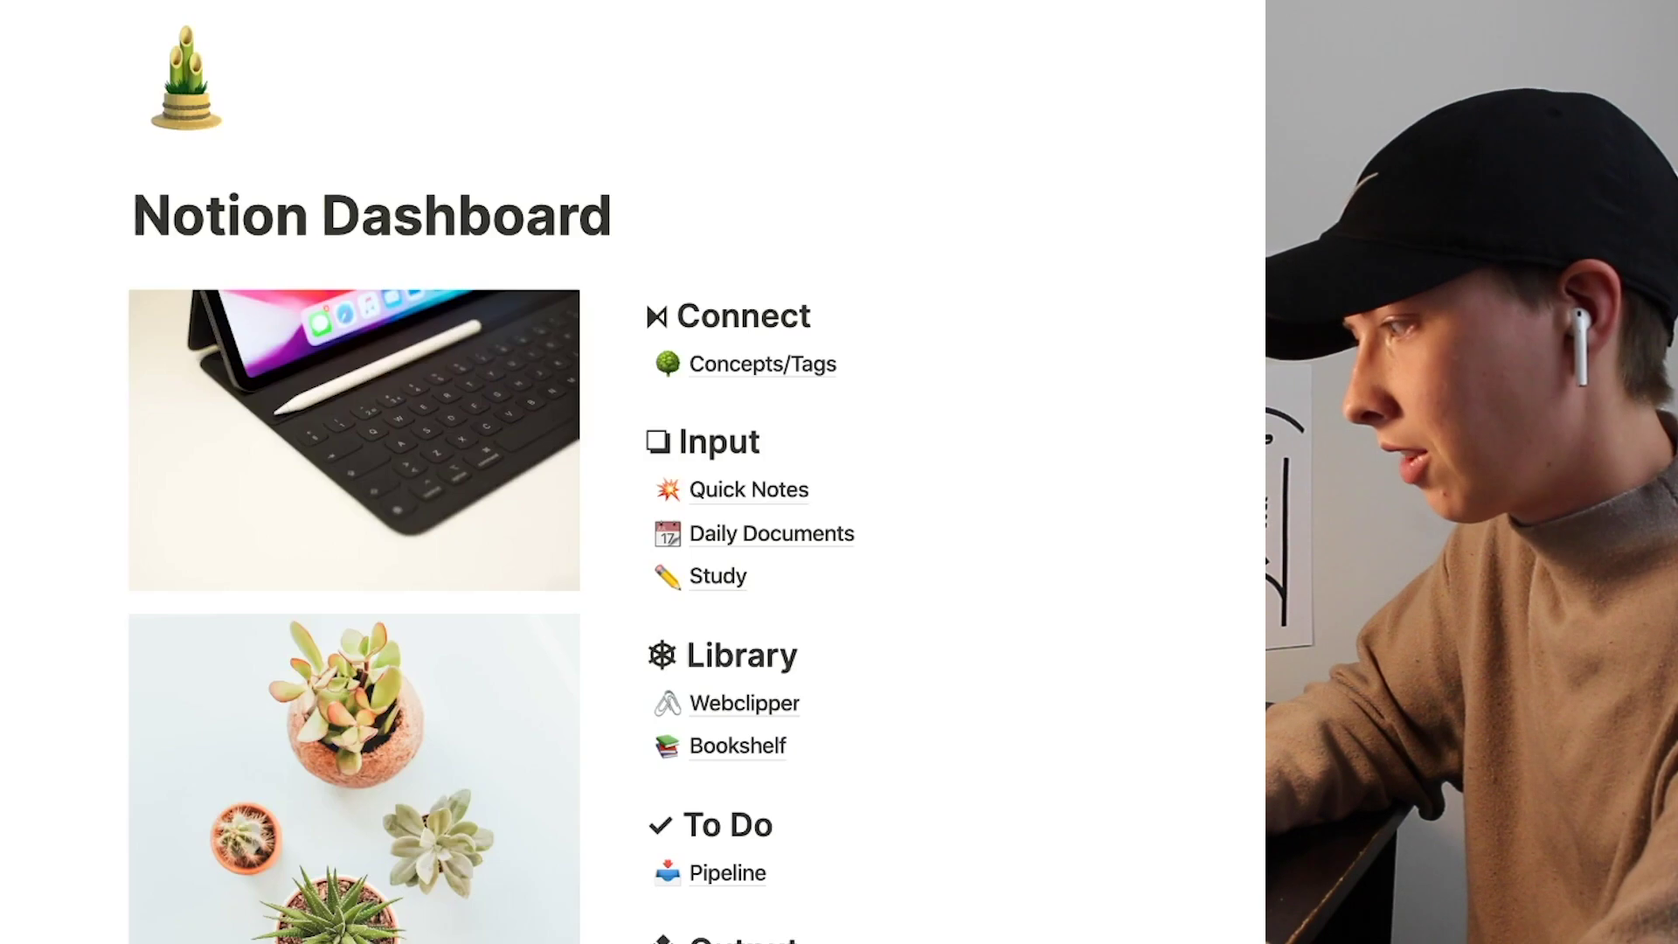
scroll(820, 677, "down", 4)
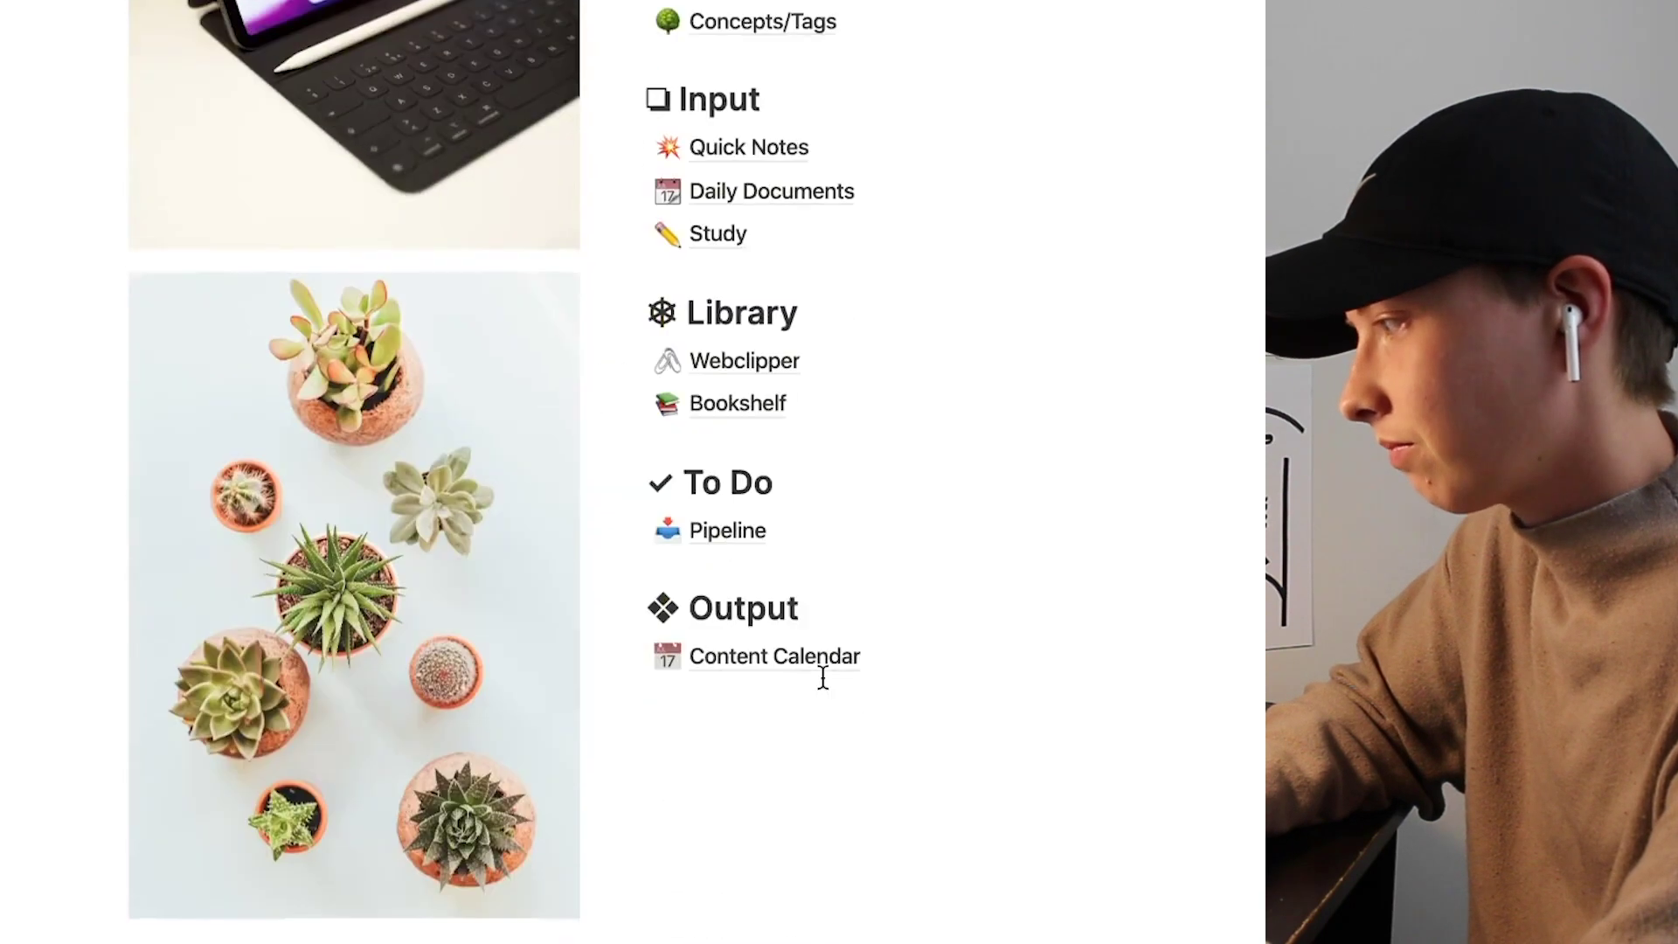
scroll(820, 673, "up", 3)
Step: Recheck Concepts/Tags showing Narrative linked to Hard Times, then return to the Dashboard
left_click(782, 284)
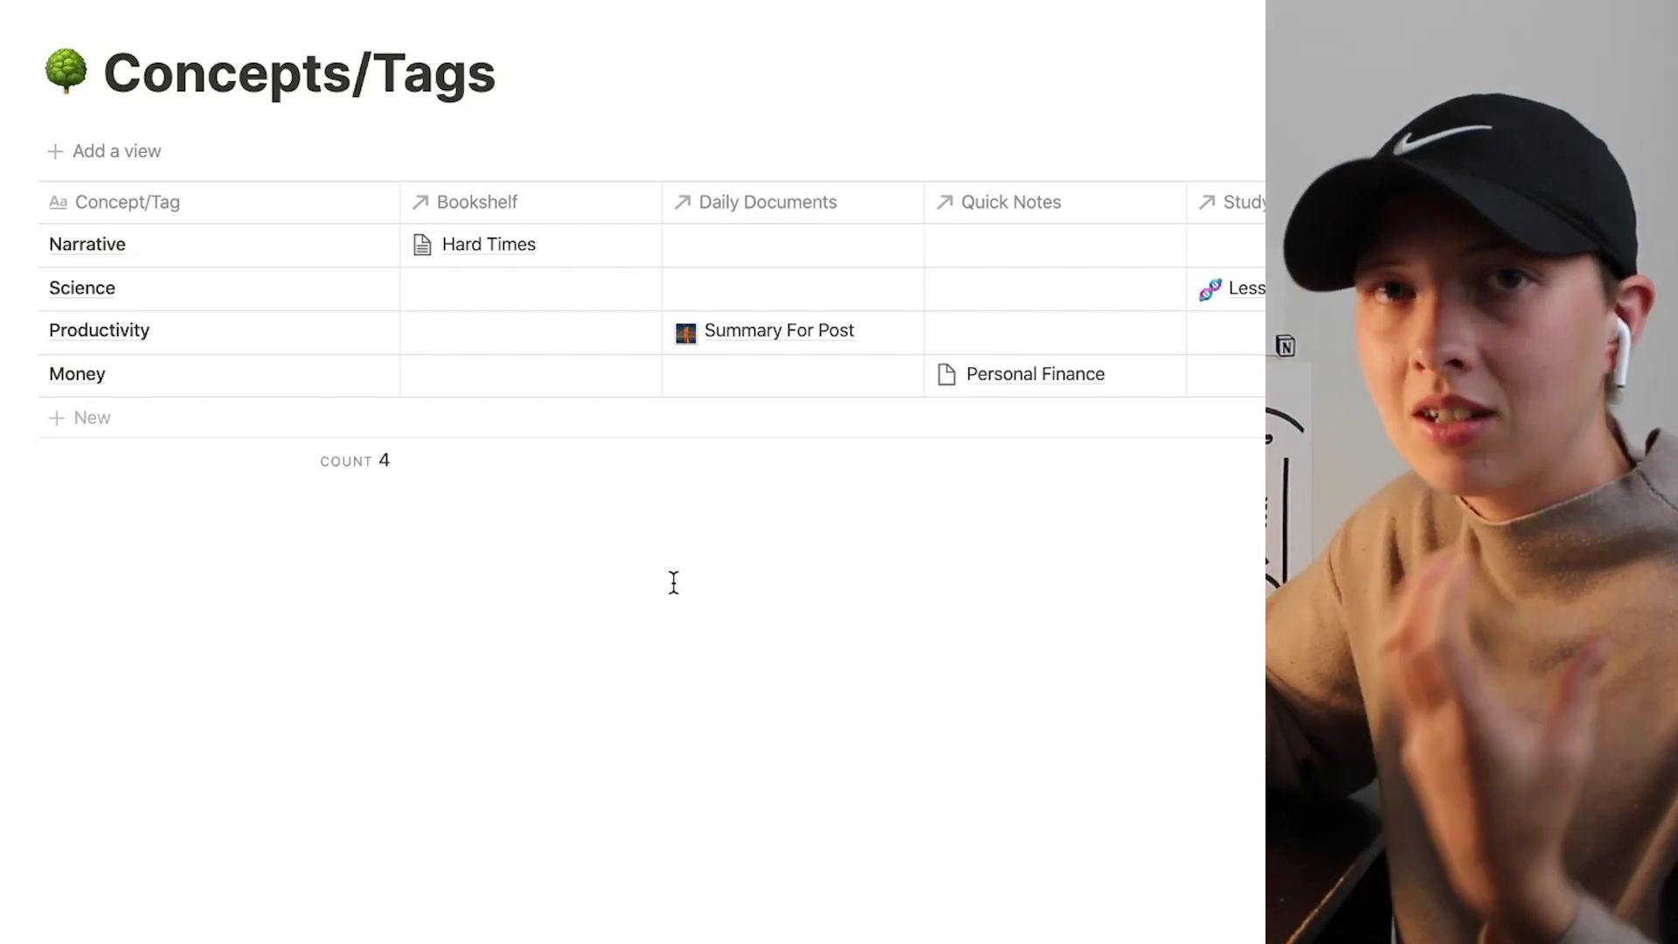
key("super+bracketleft")
scroll(654, 603, "down", 1)
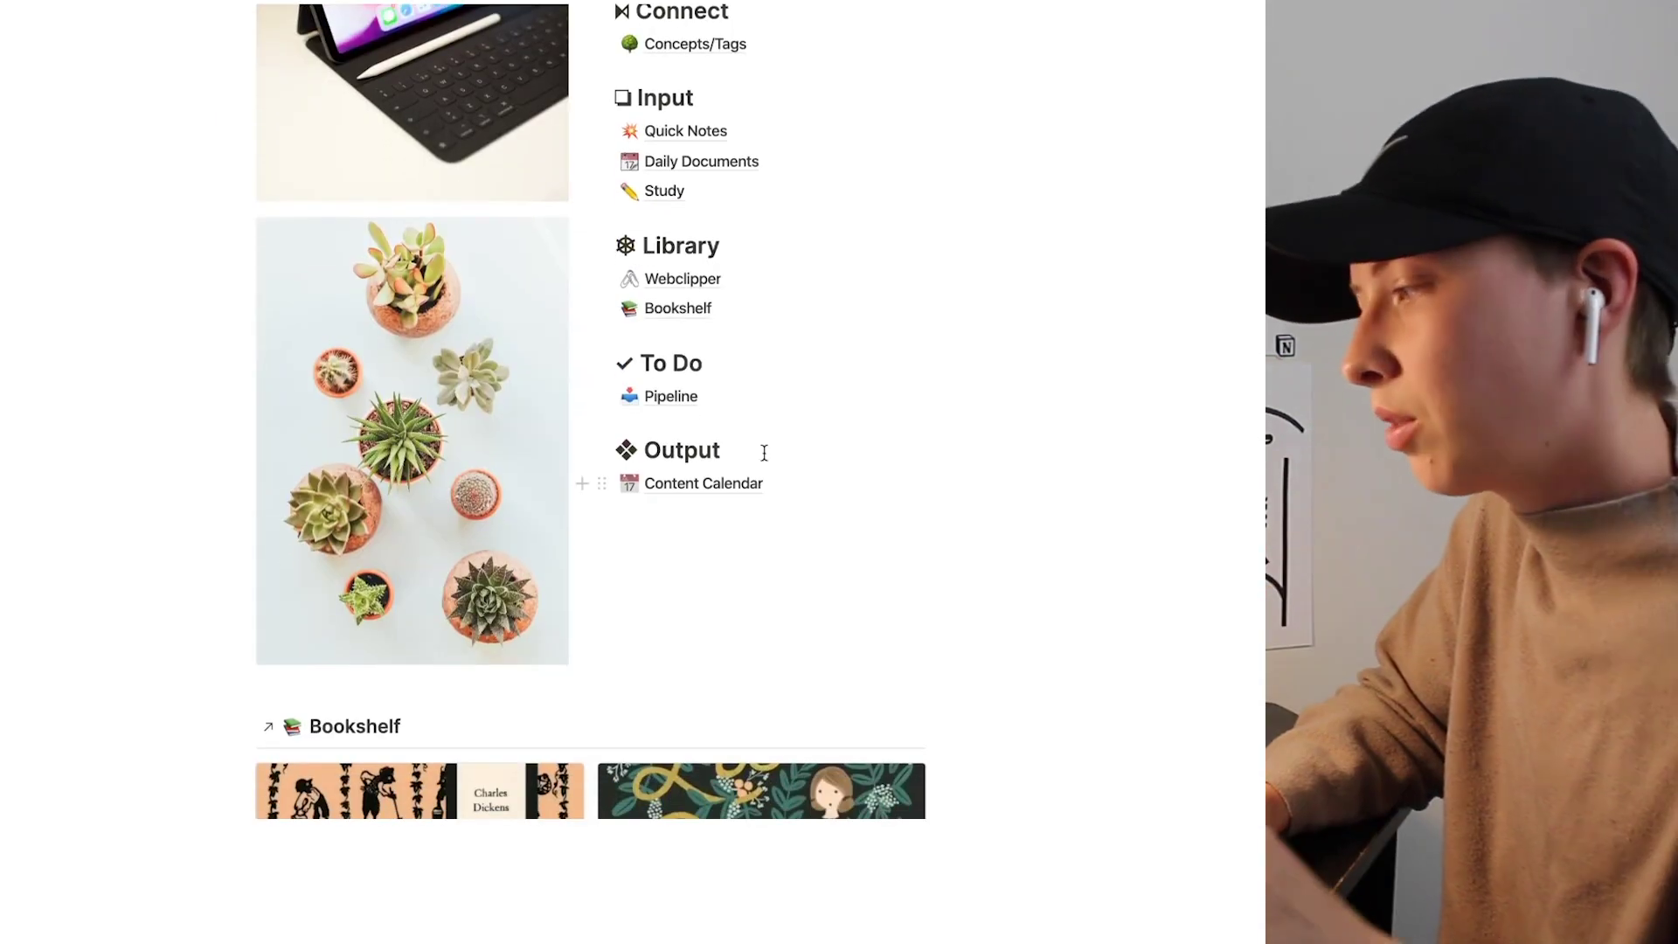
Step: Open the Content Calendar from the dashboard's Output section and browse its July 2020 view
scroll(722, 488, "down", 1)
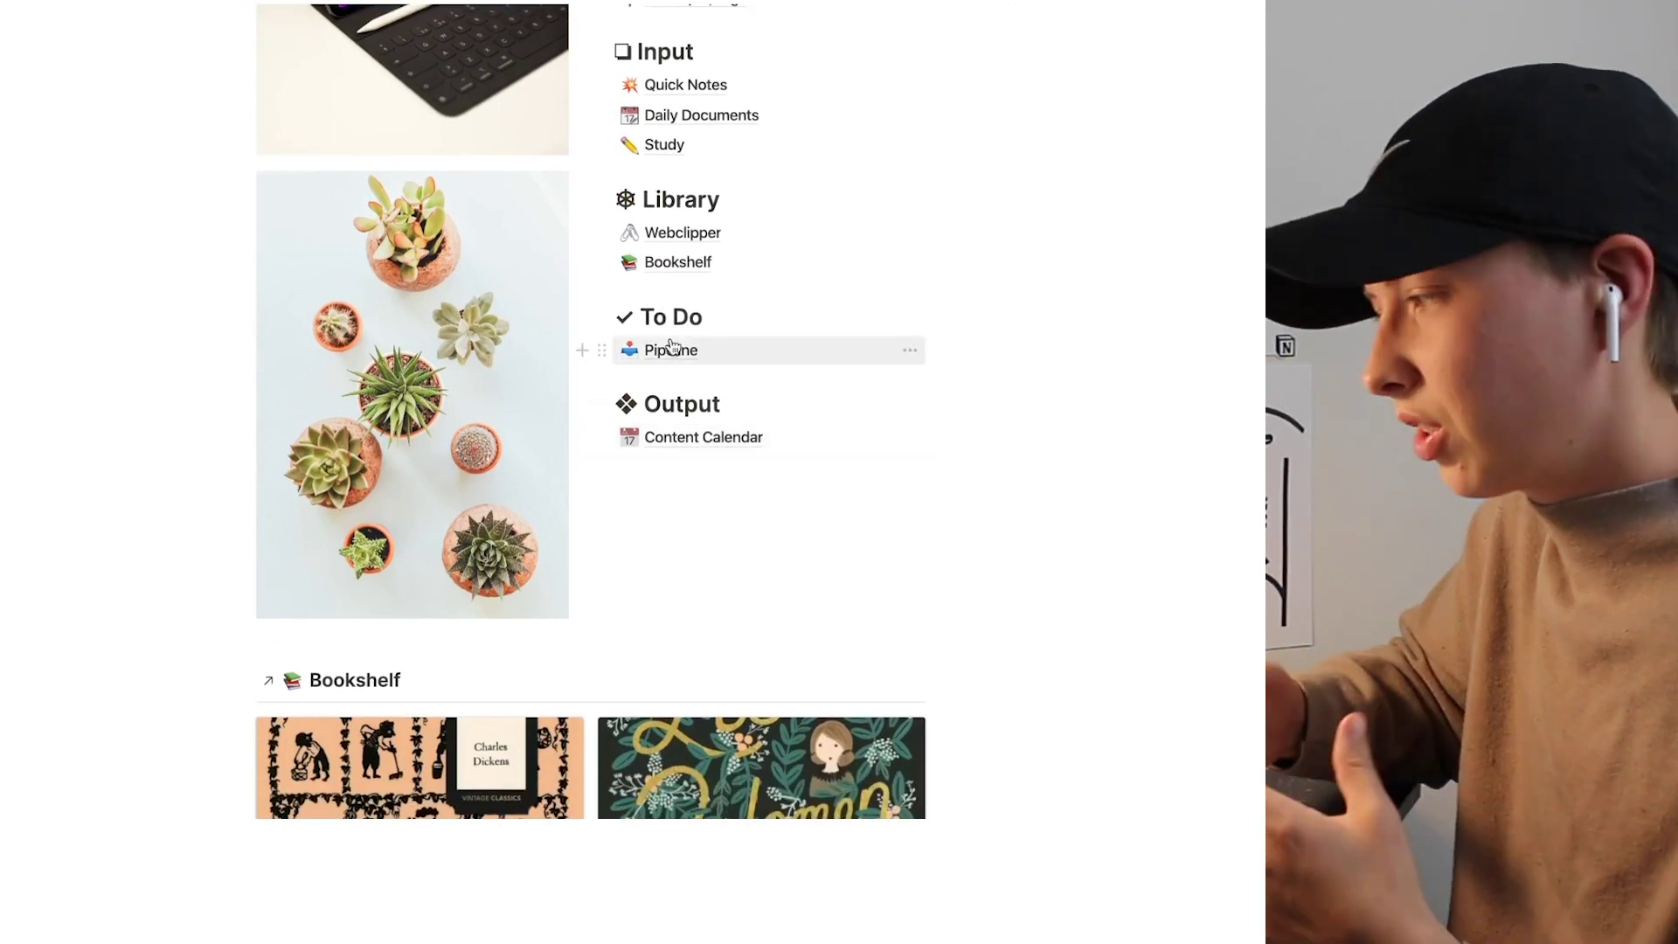
scroll(700, 422, "down", 2)
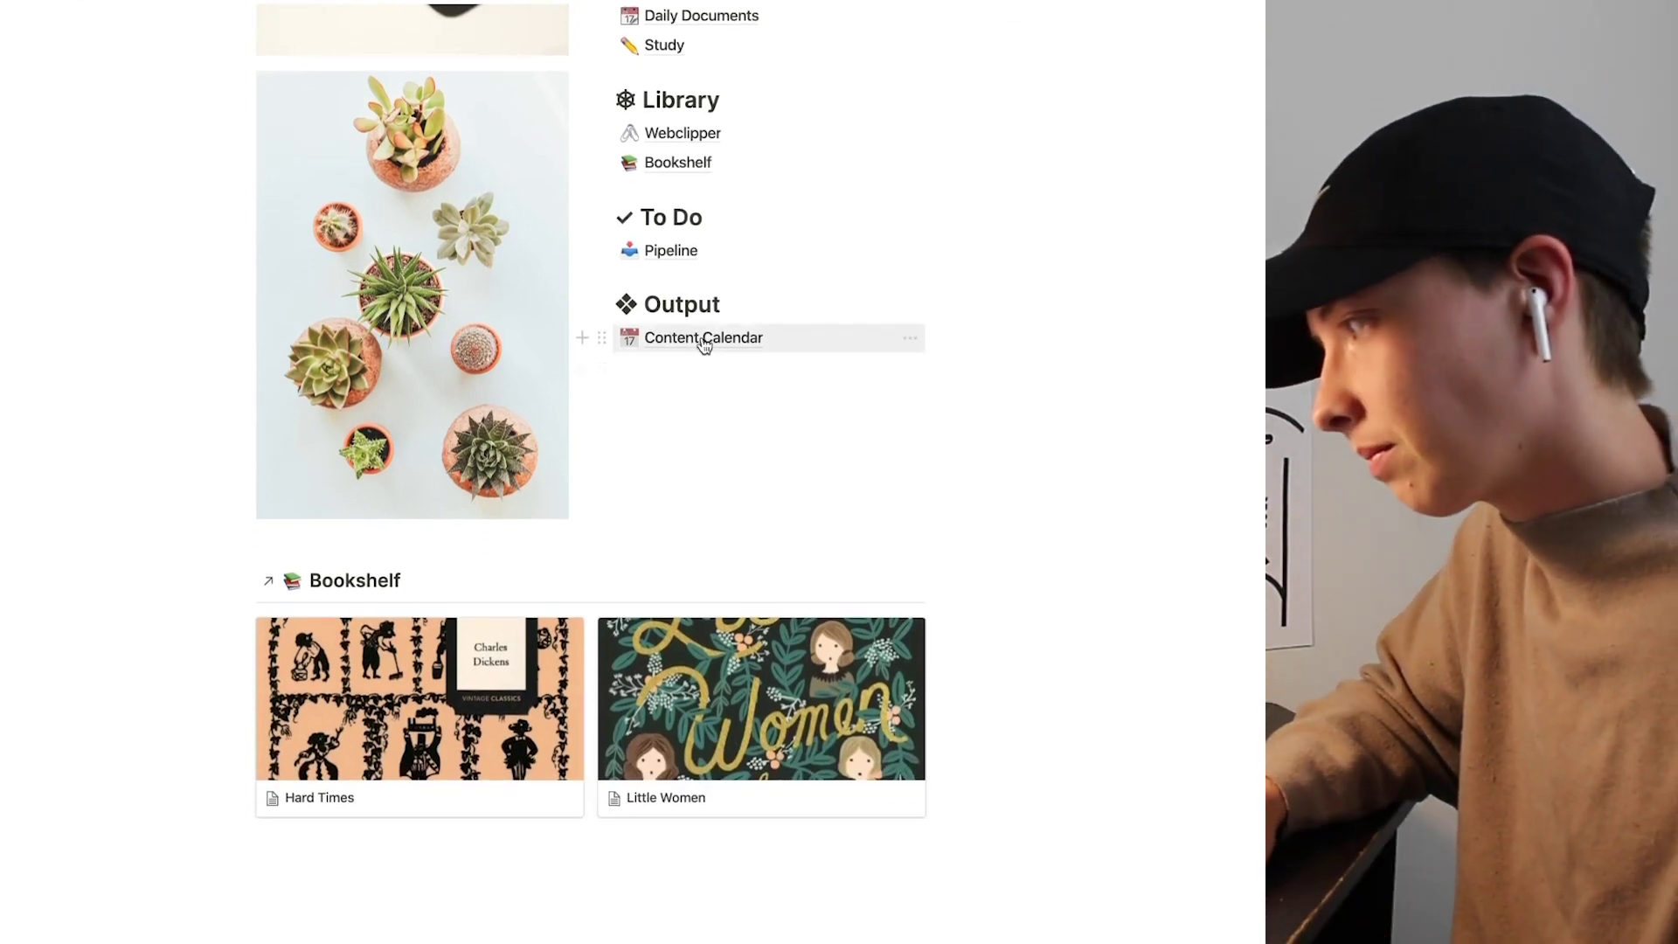
left_click(700, 337)
scroll(781, 337, "down", 3)
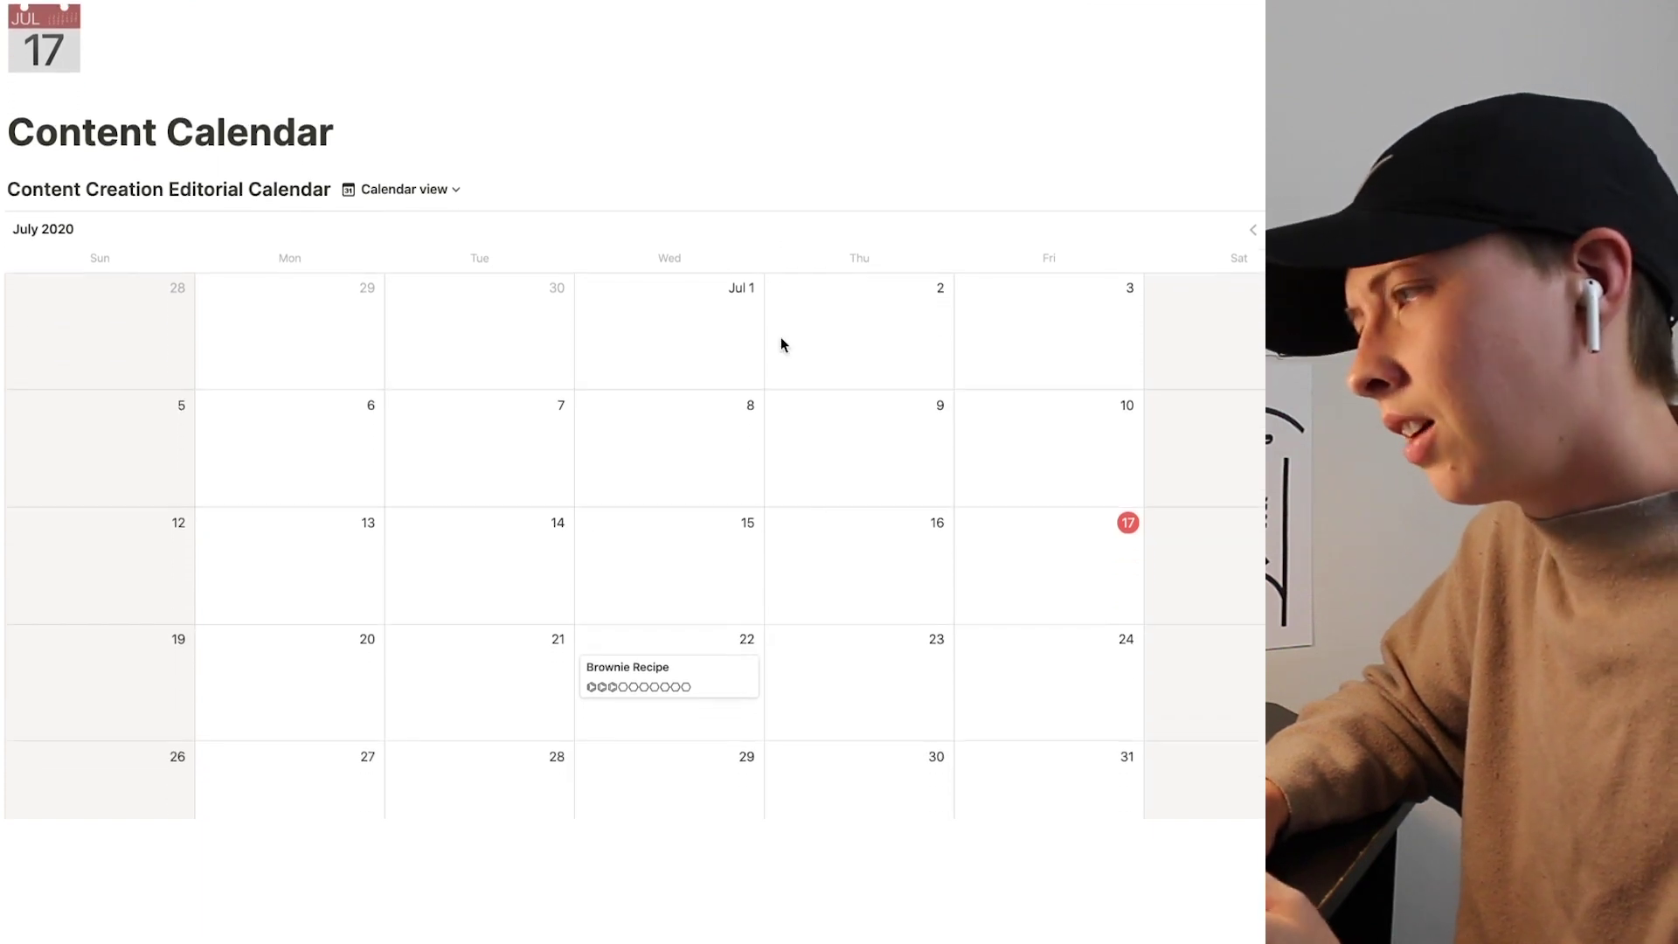
scroll(780, 343, "down", 1)
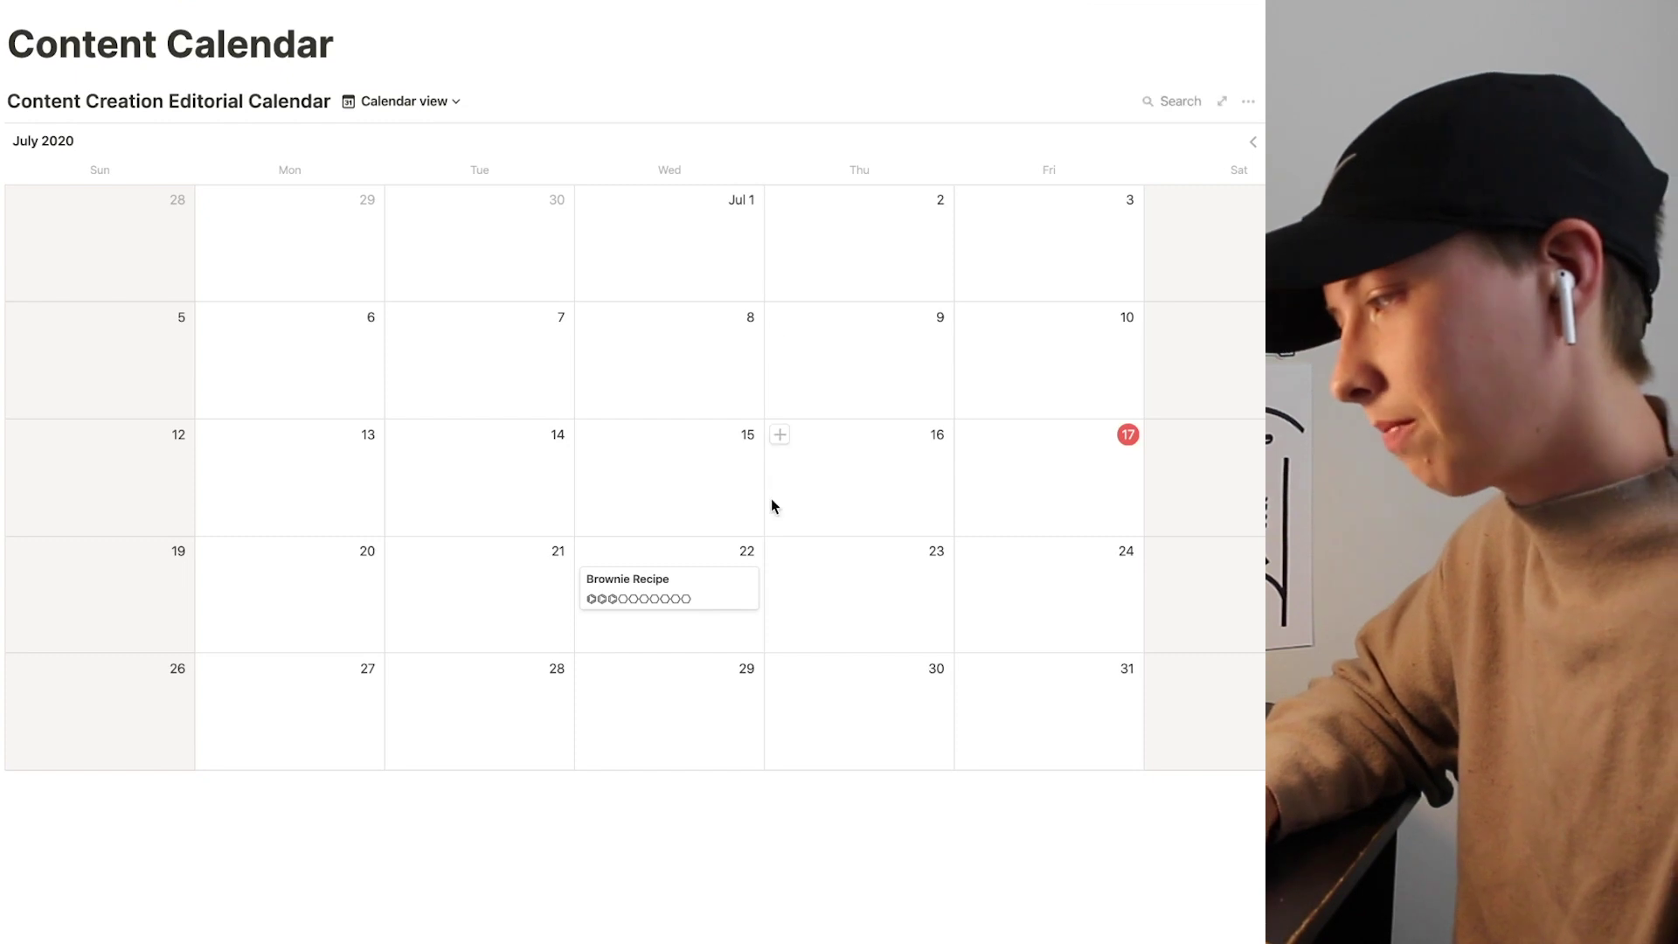
scroll(772, 504, "down", 1)
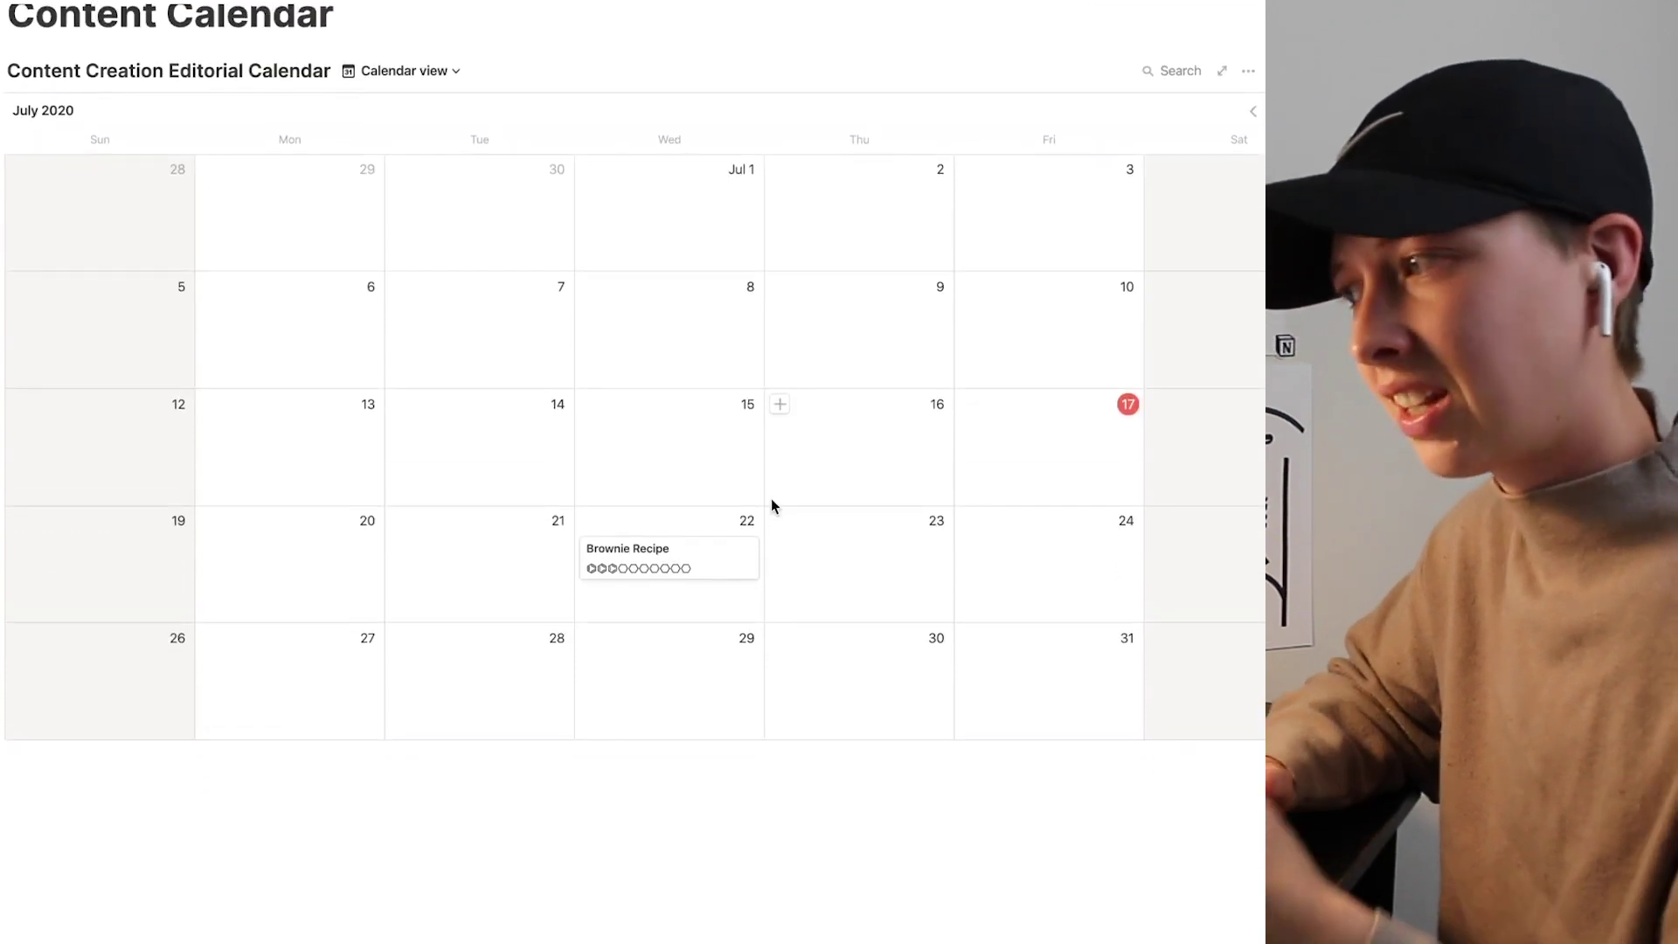
scroll(771, 503, "up", 1)
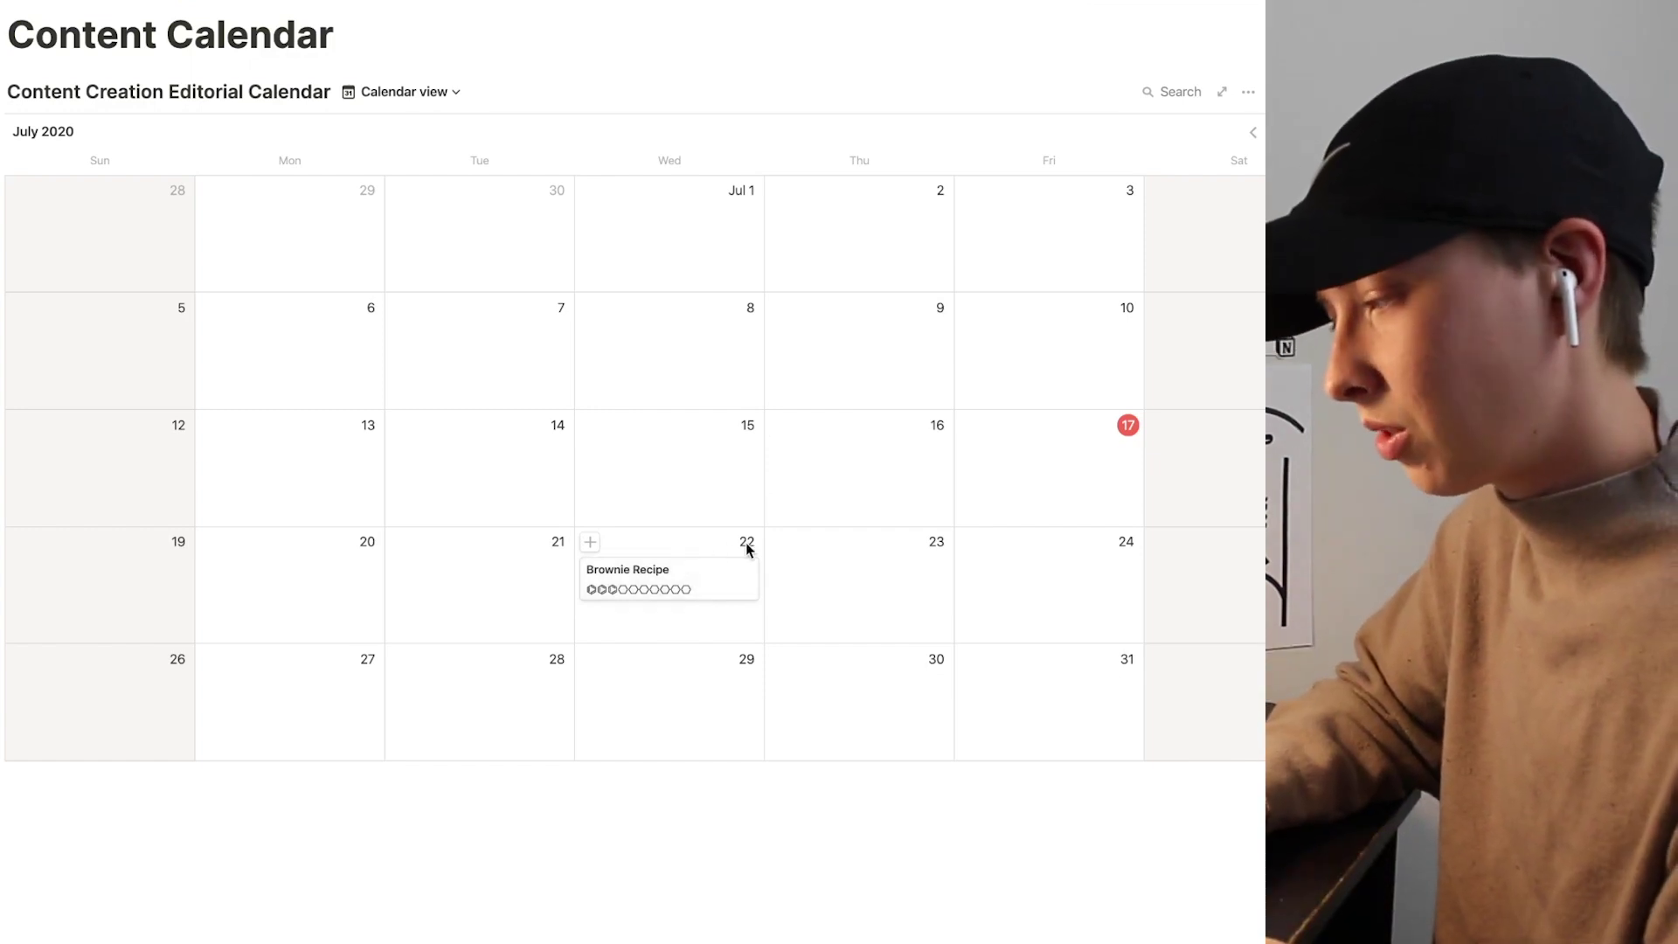
left_click(667, 573)
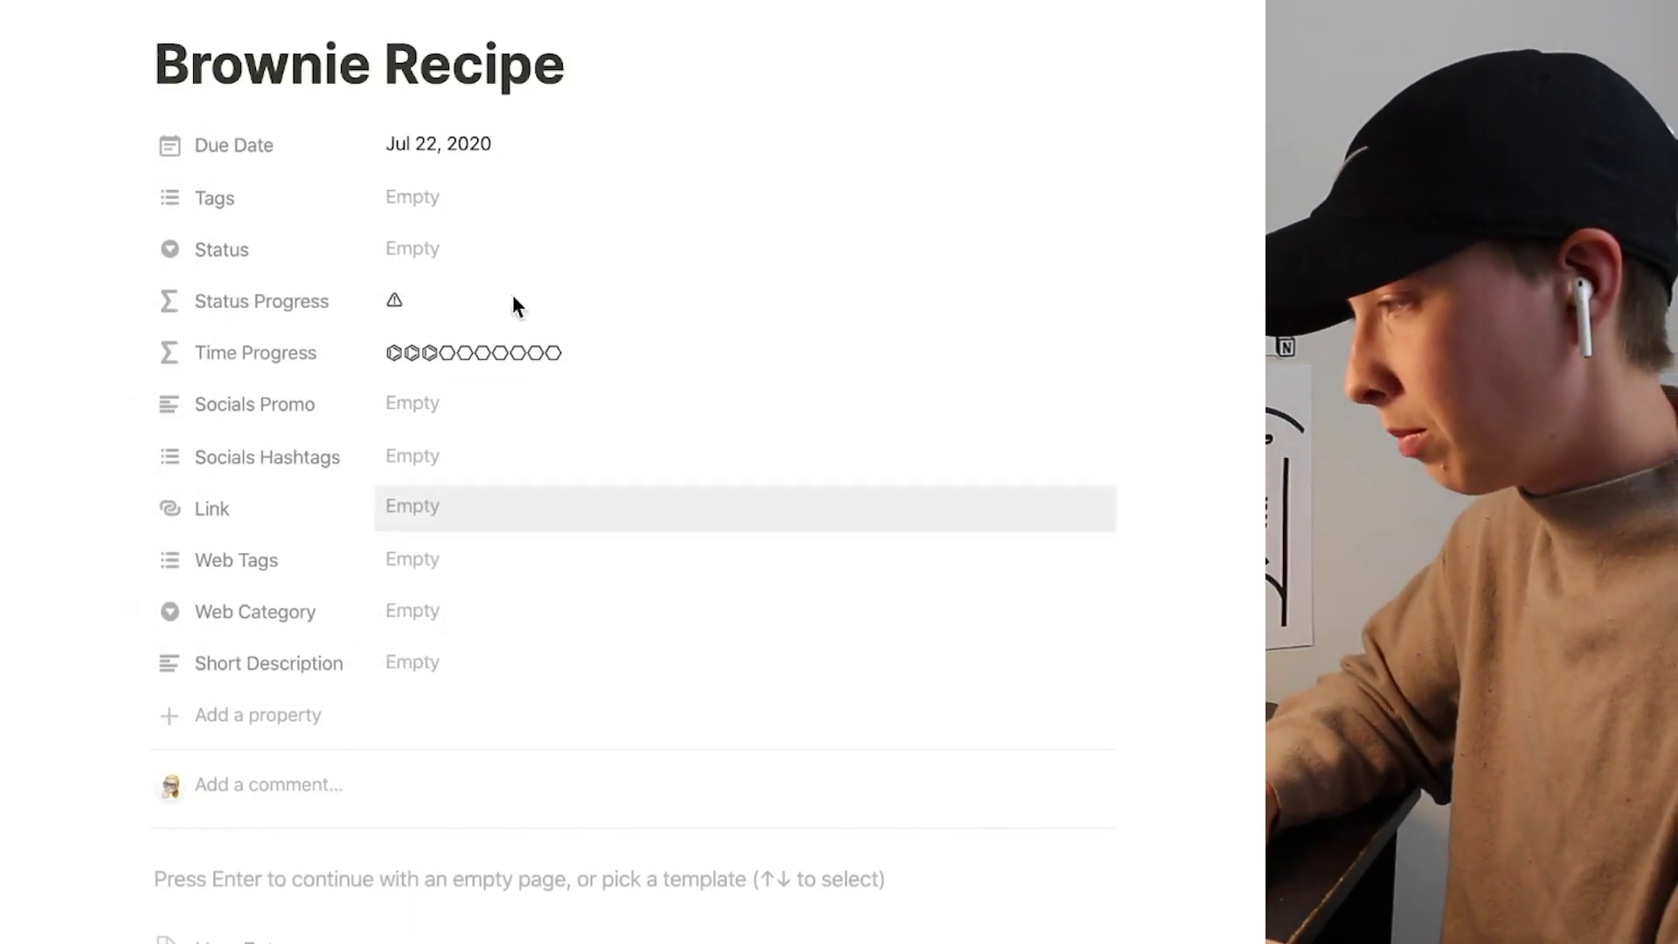
left_click(464, 199)
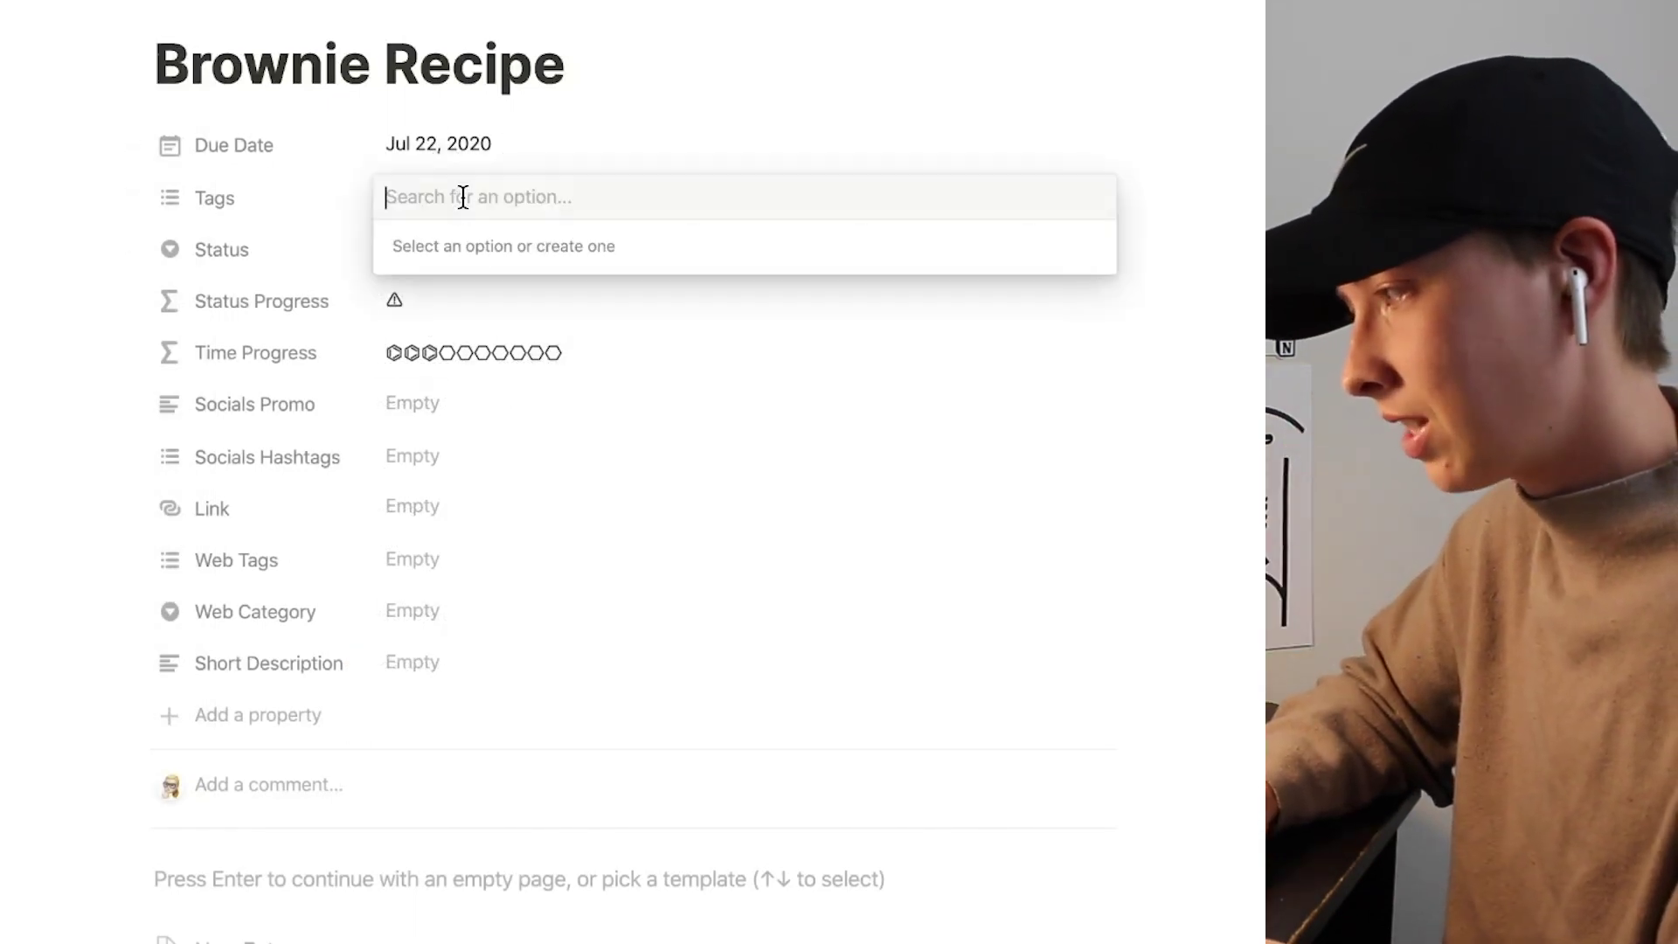
left_click(529, 140)
left_click(430, 252)
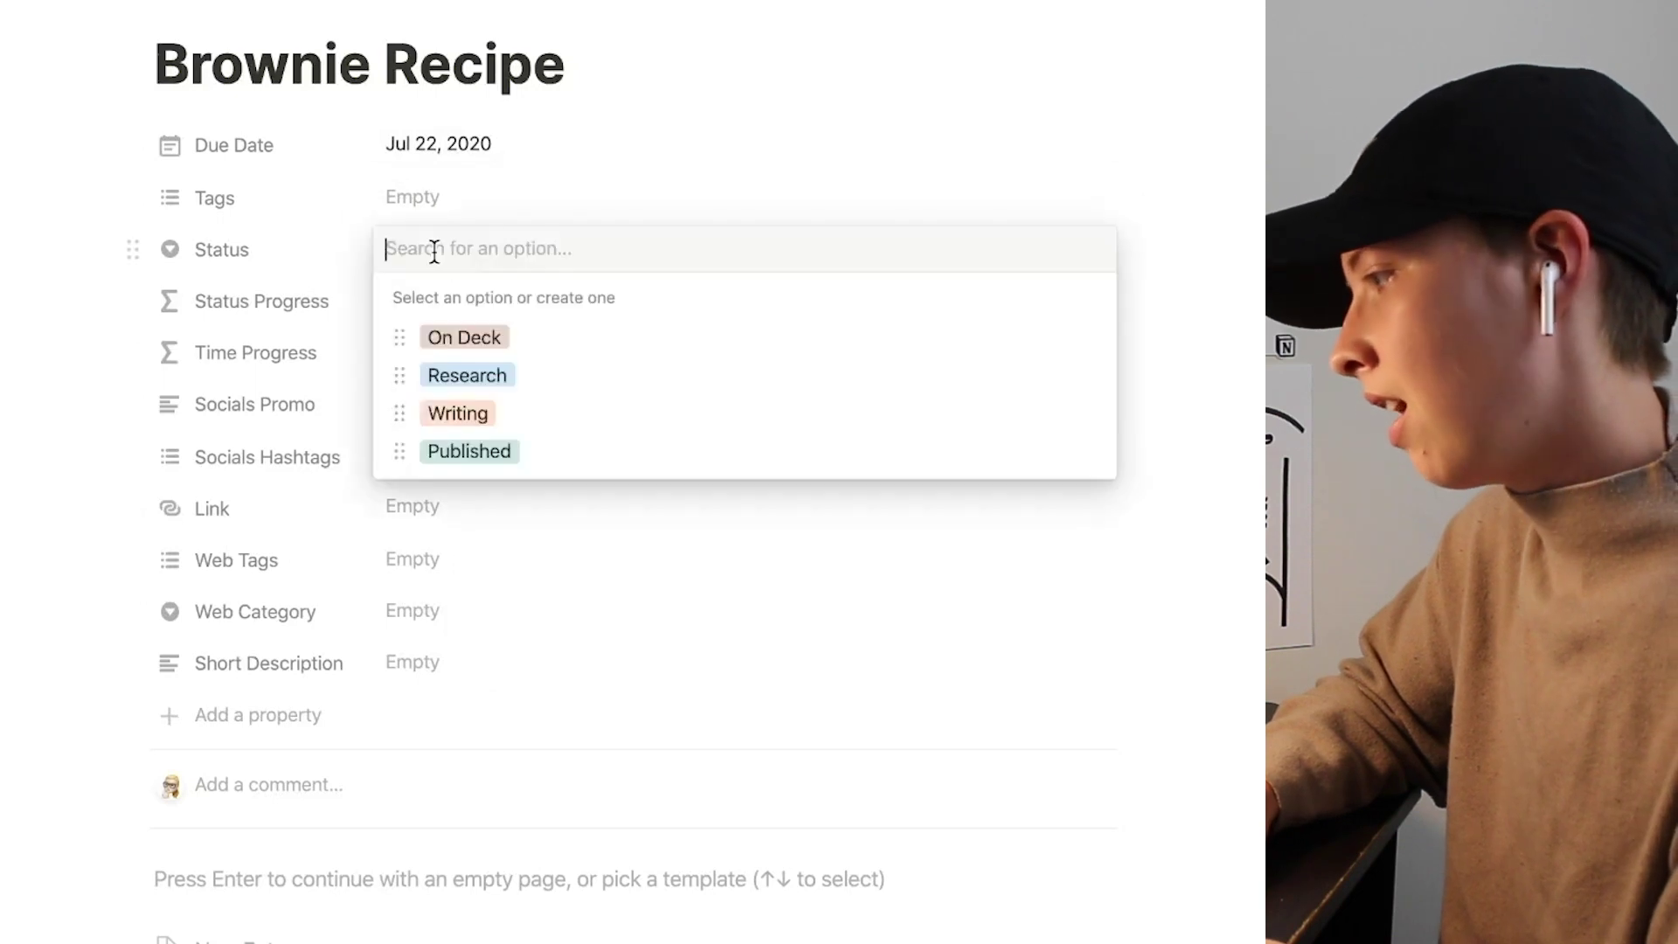
left_click(623, 131)
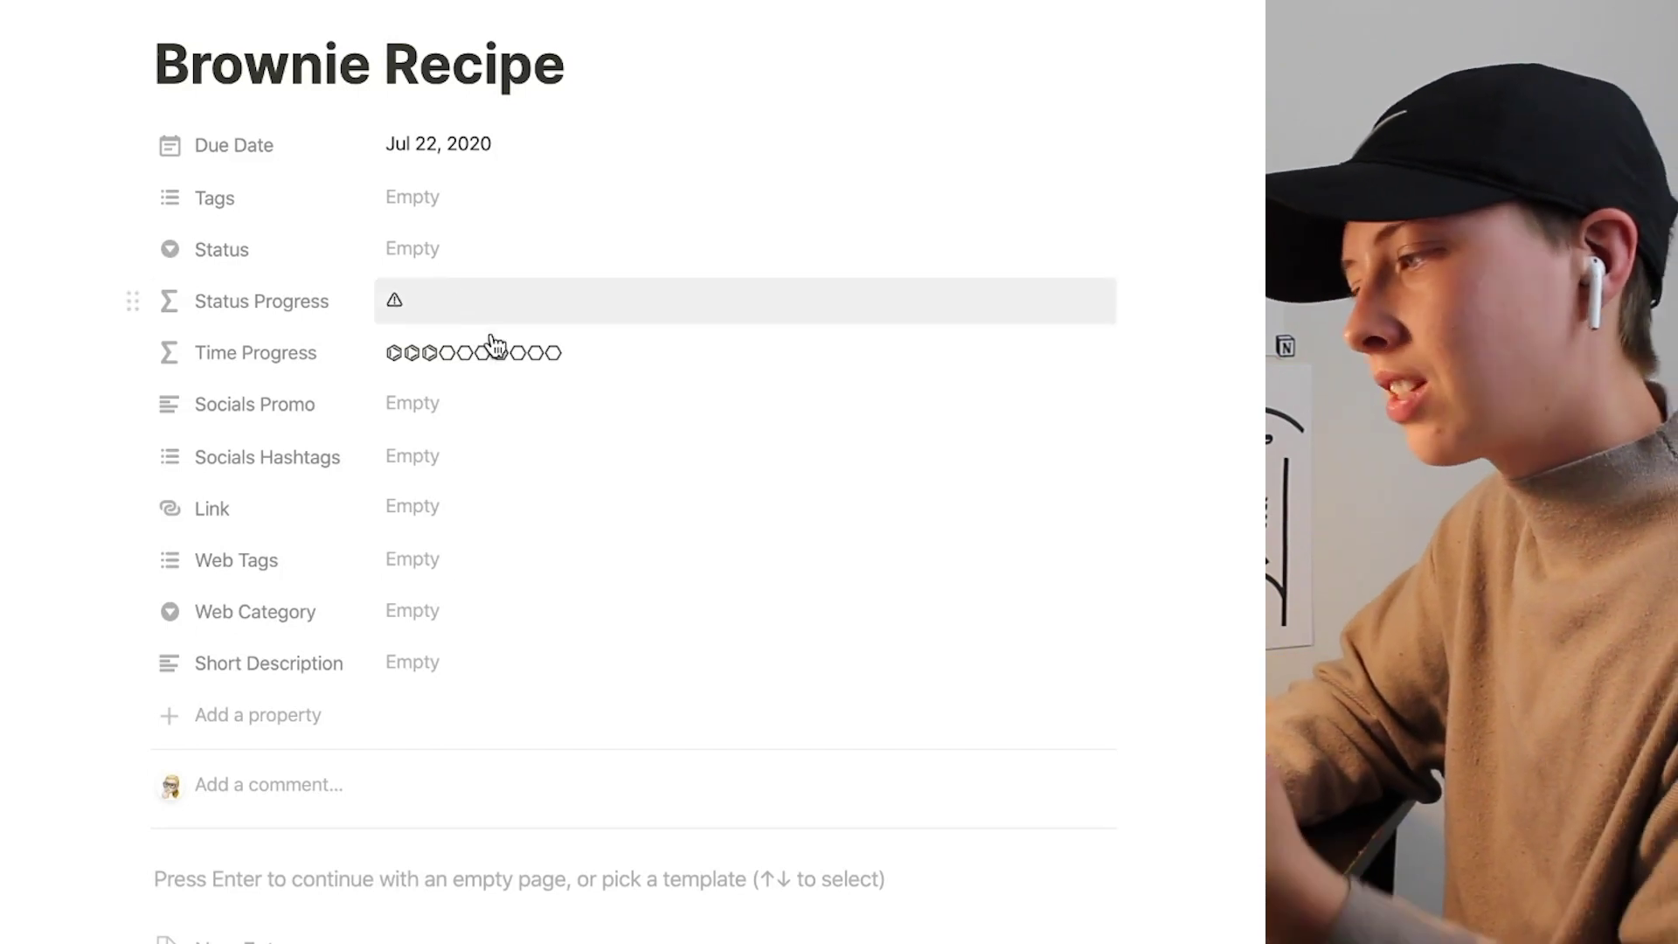
left_click(82, 364)
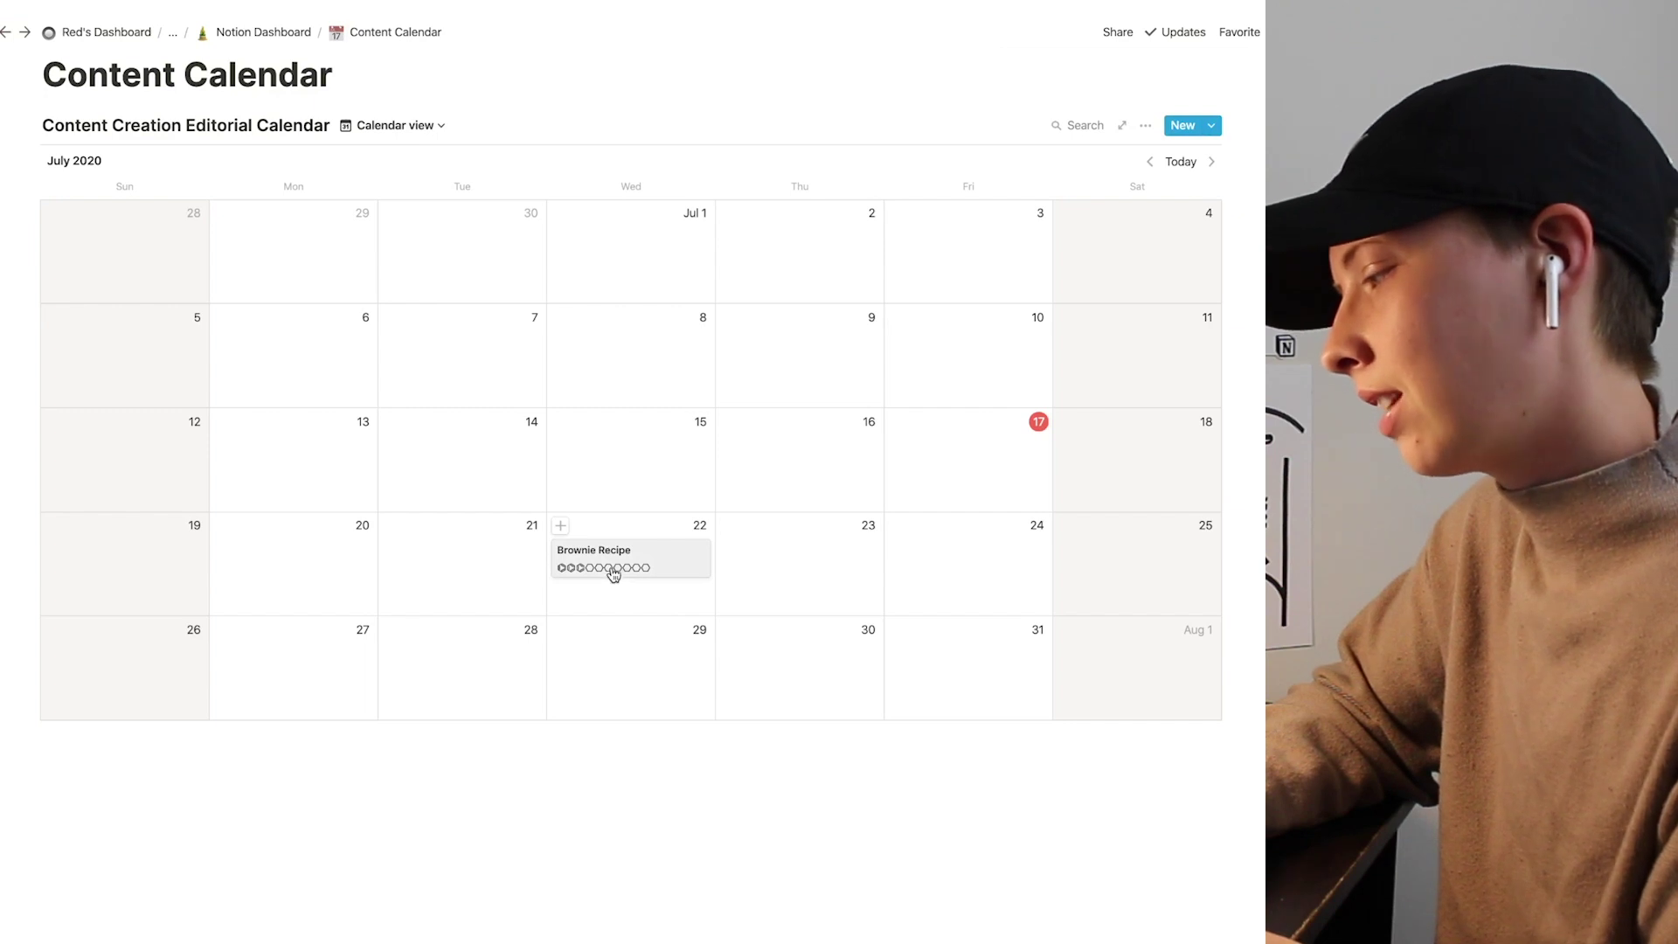
Step: Drag Brownie Recipe through Jul 18, 17, 16 (past due), 22 and 20 to test its progress label
left_click_drag(614, 573, 1151, 490)
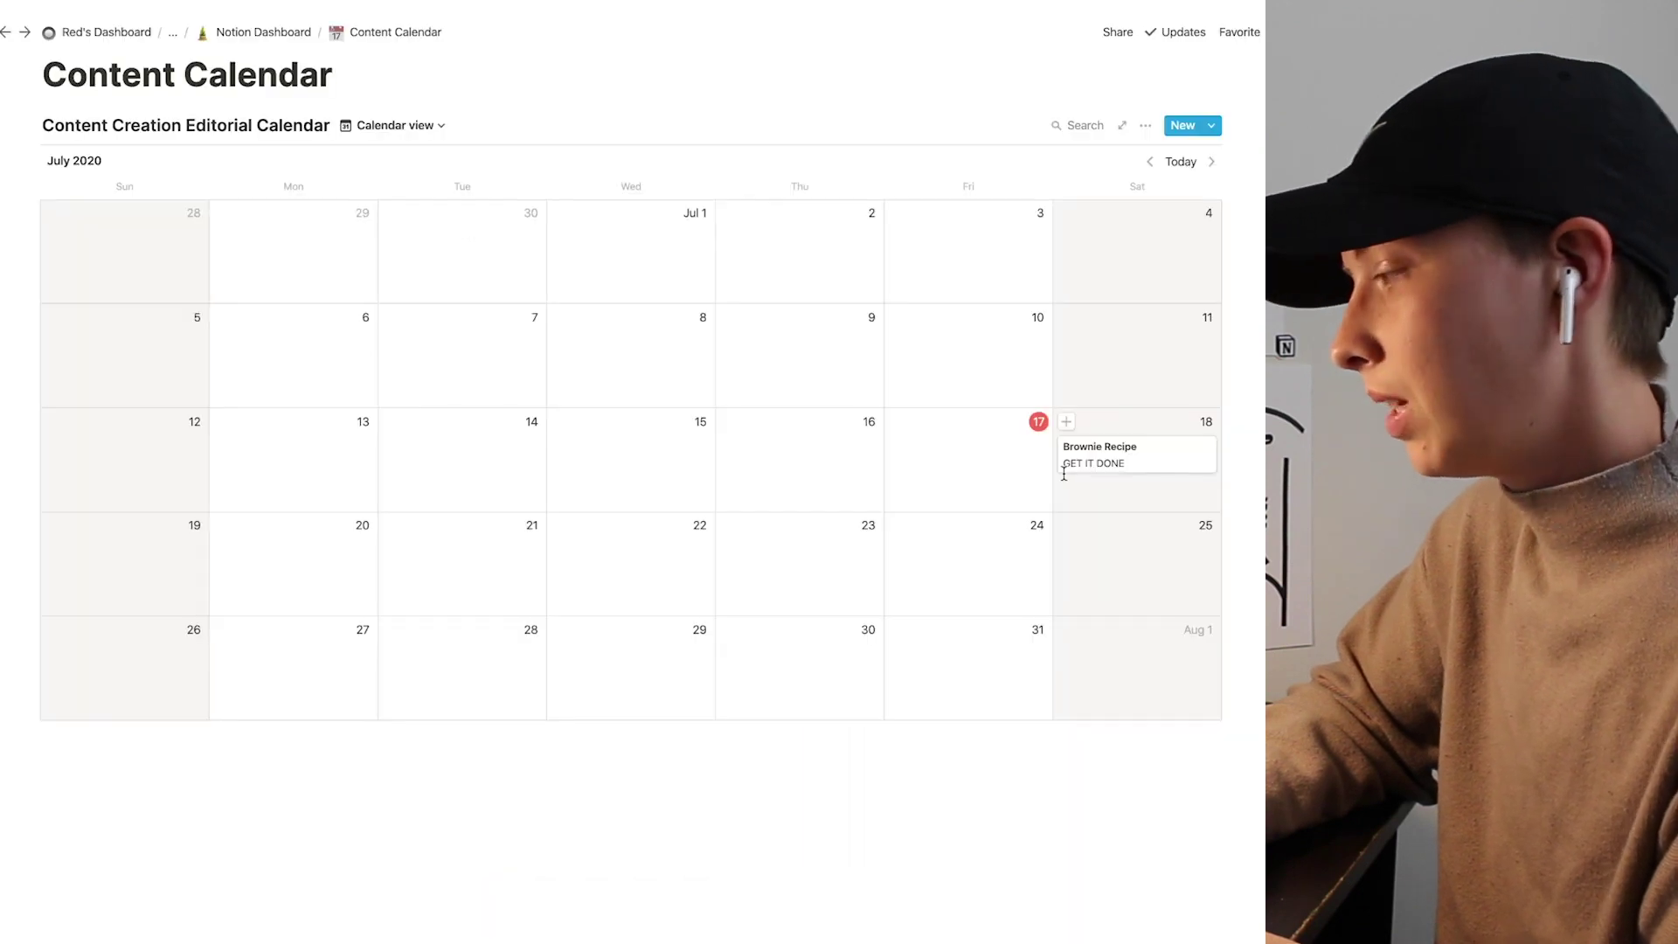
left_click_drag(1161, 434, 1007, 453)
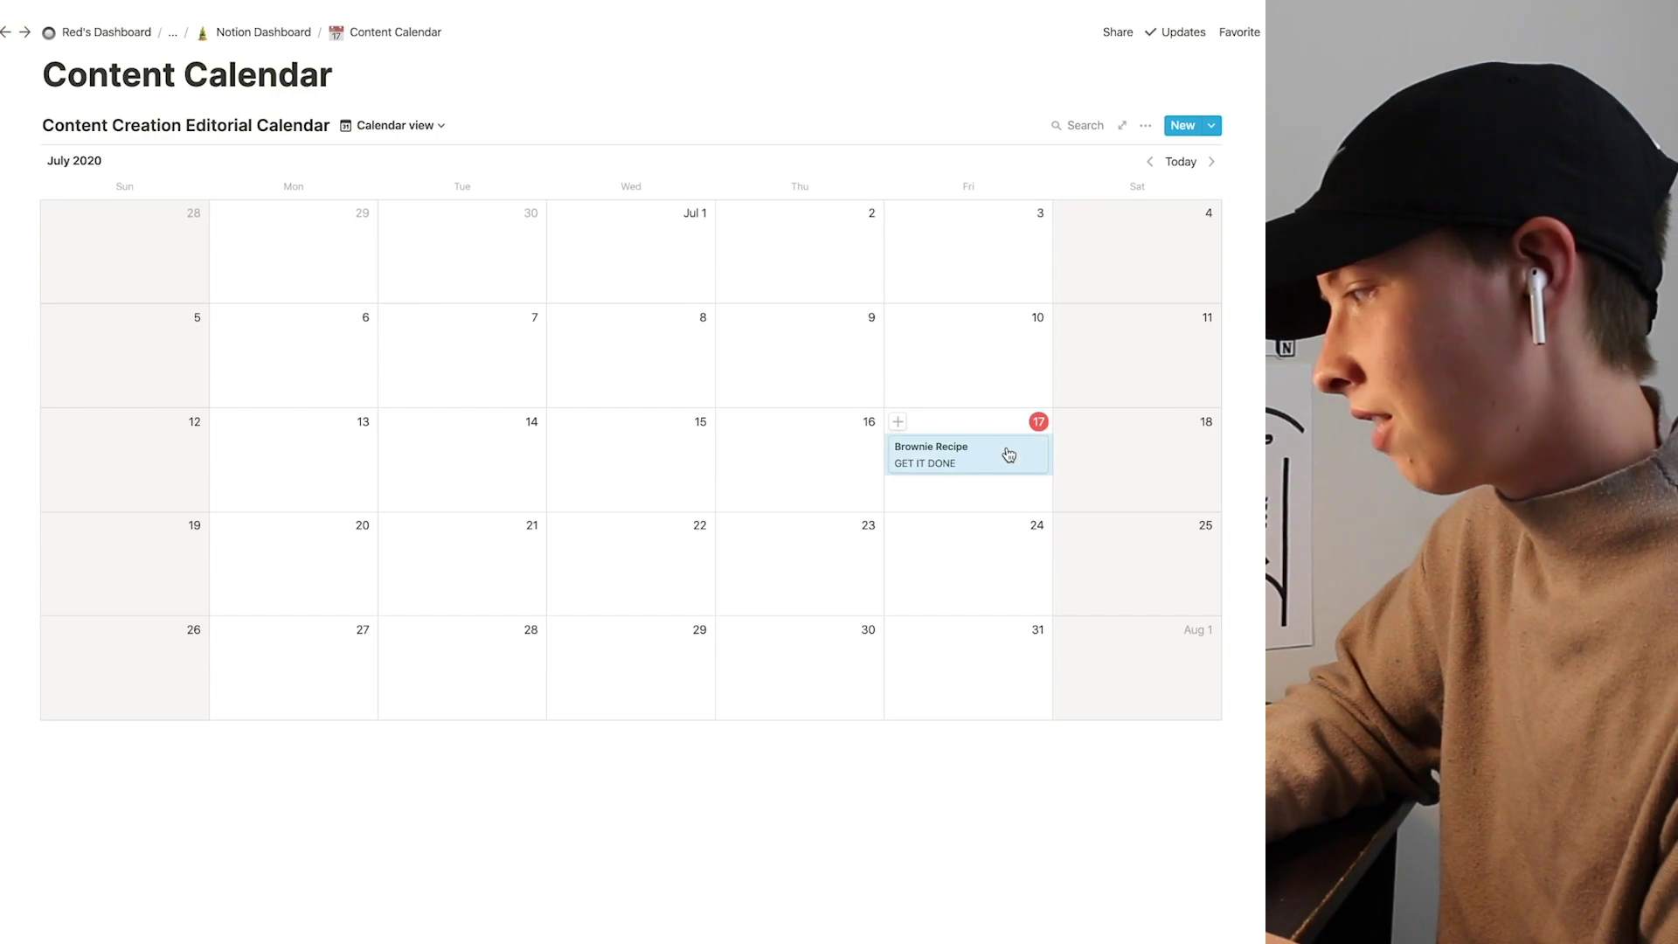
left_click_drag(1008, 454, 862, 453)
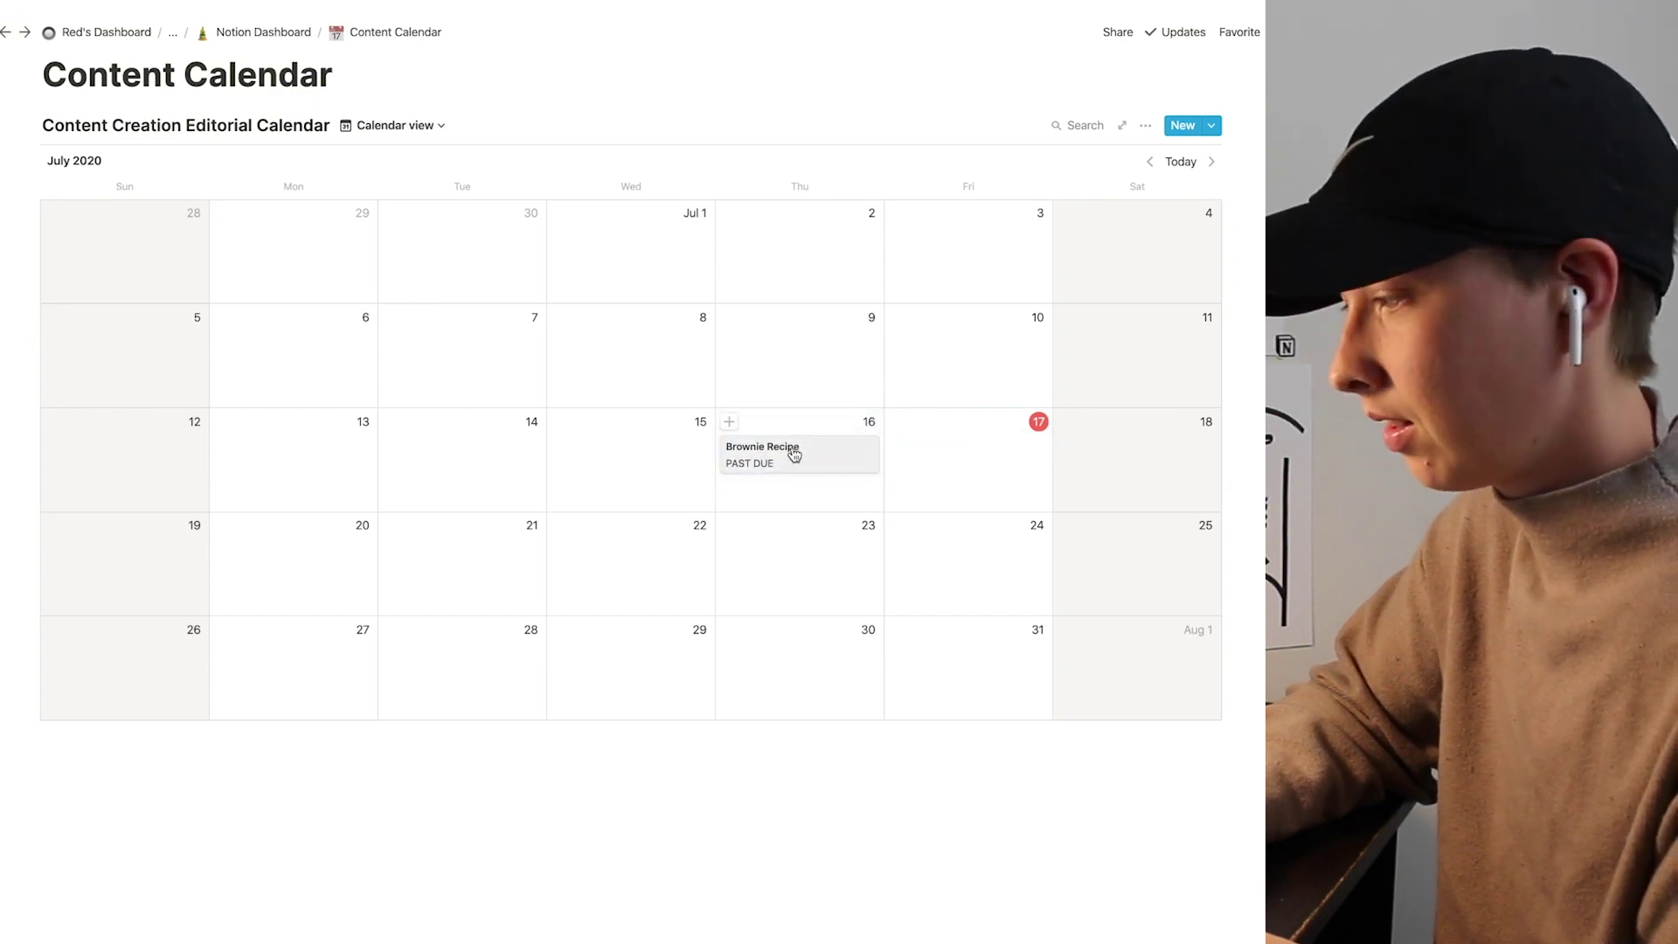
left_click_drag(794, 451, 664, 568)
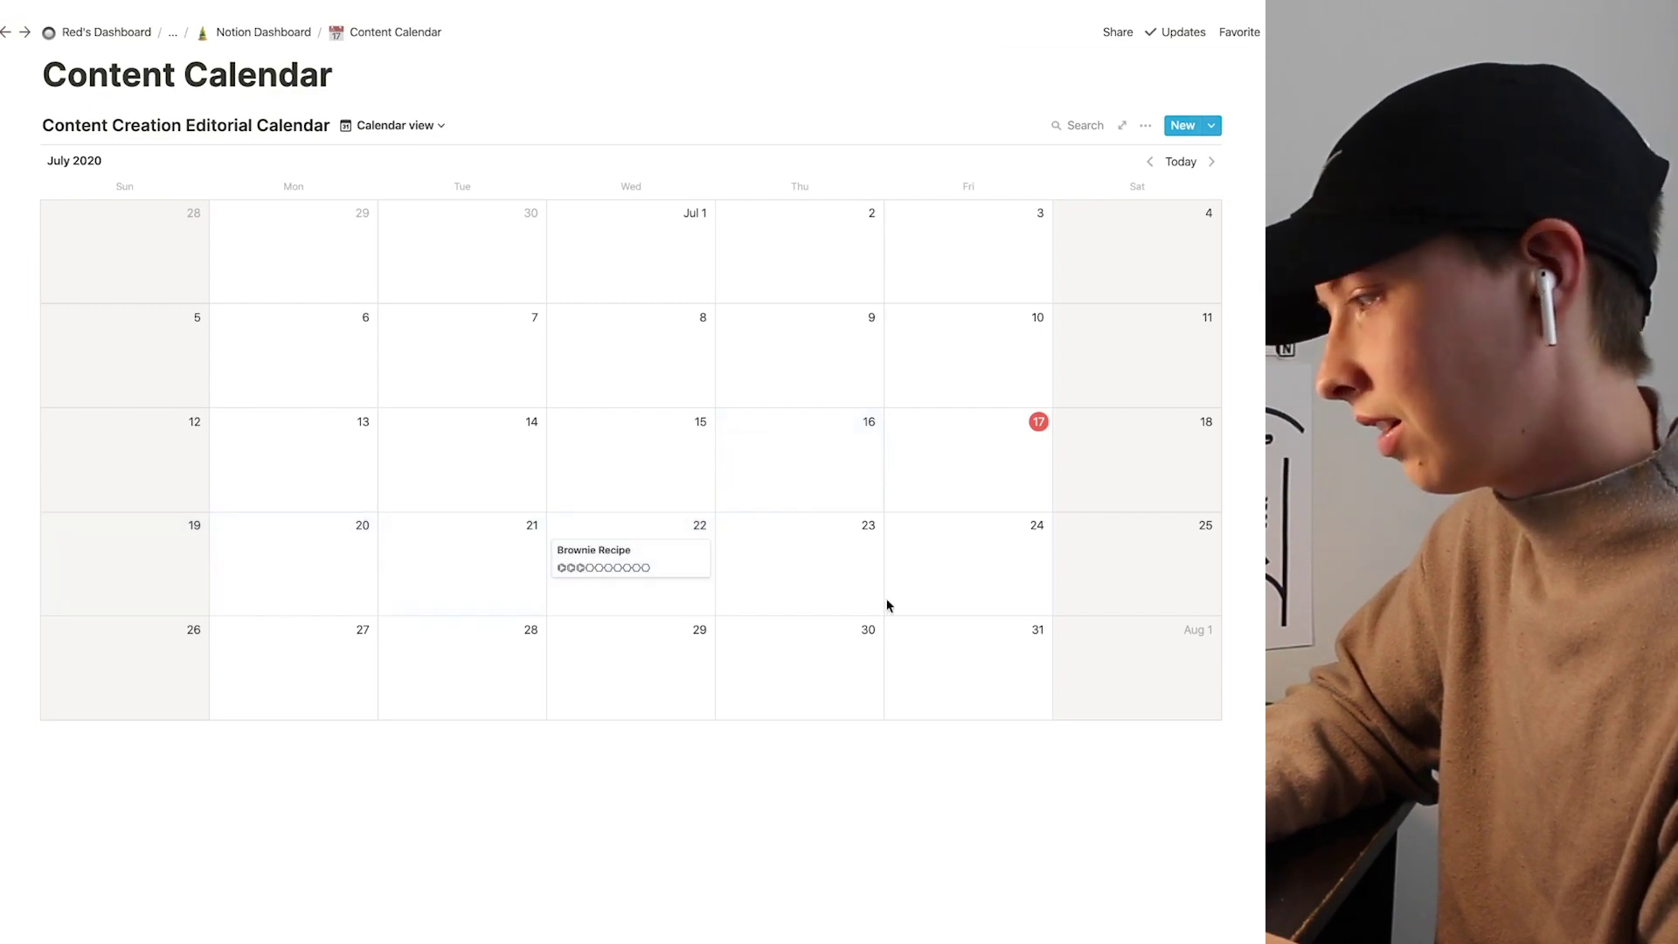
left_click_drag(600, 573, 323, 561)
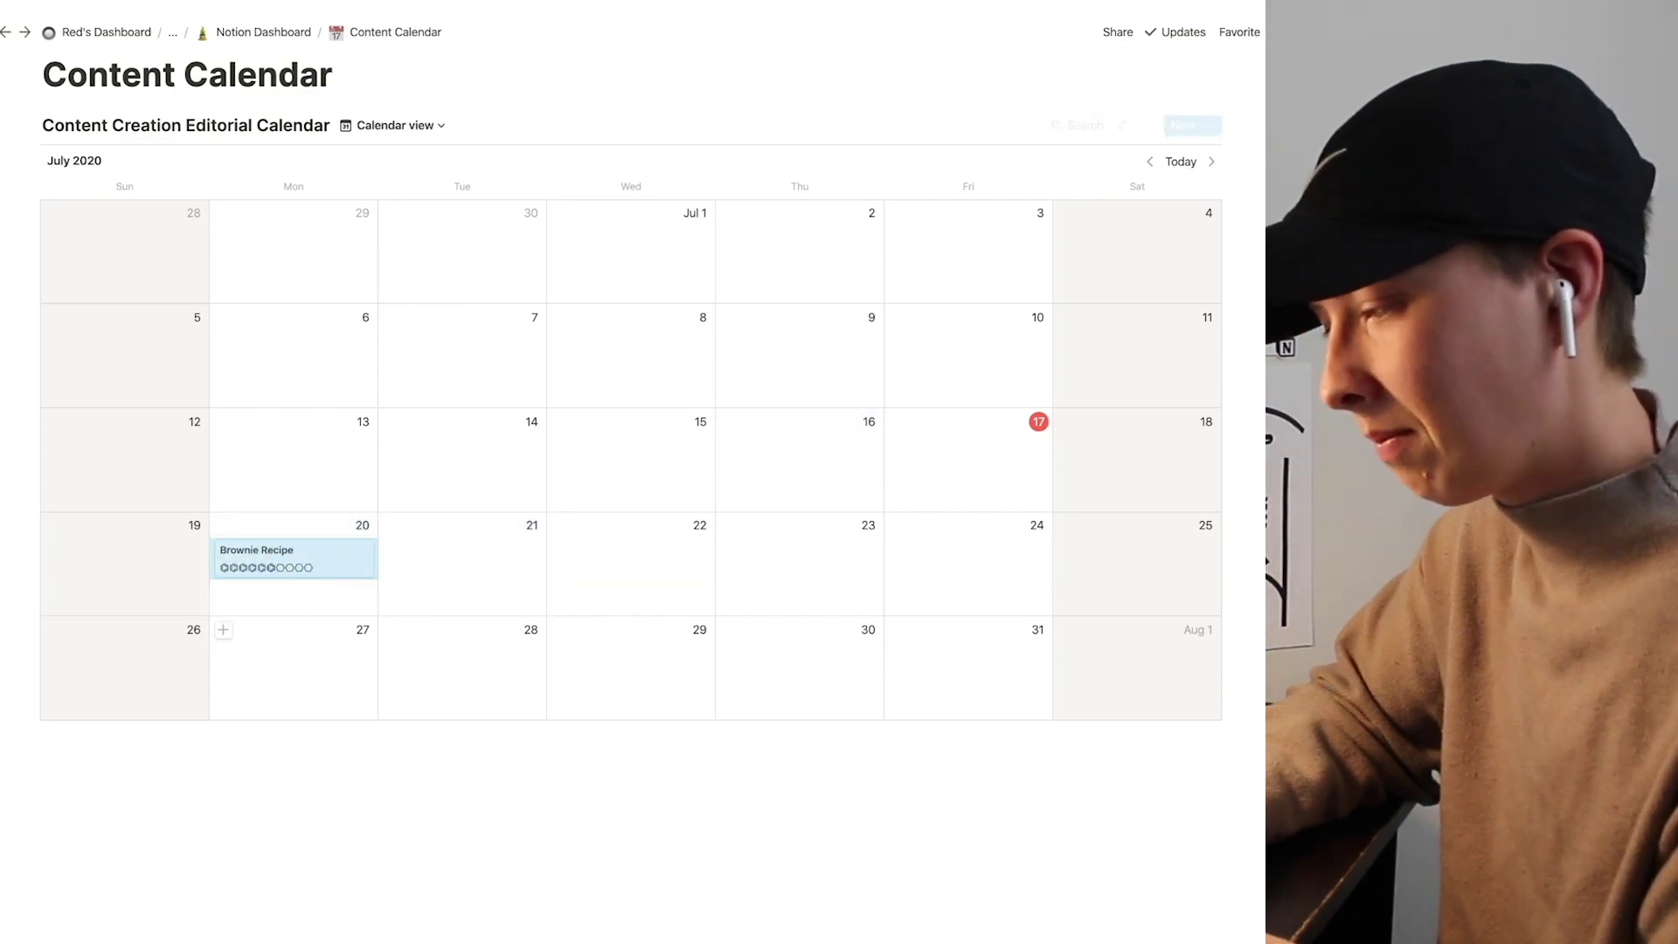
Step: Move Brownie Recipe via Jul 19 and 18, finally dropping it on Jul 25
left_click(336, 762)
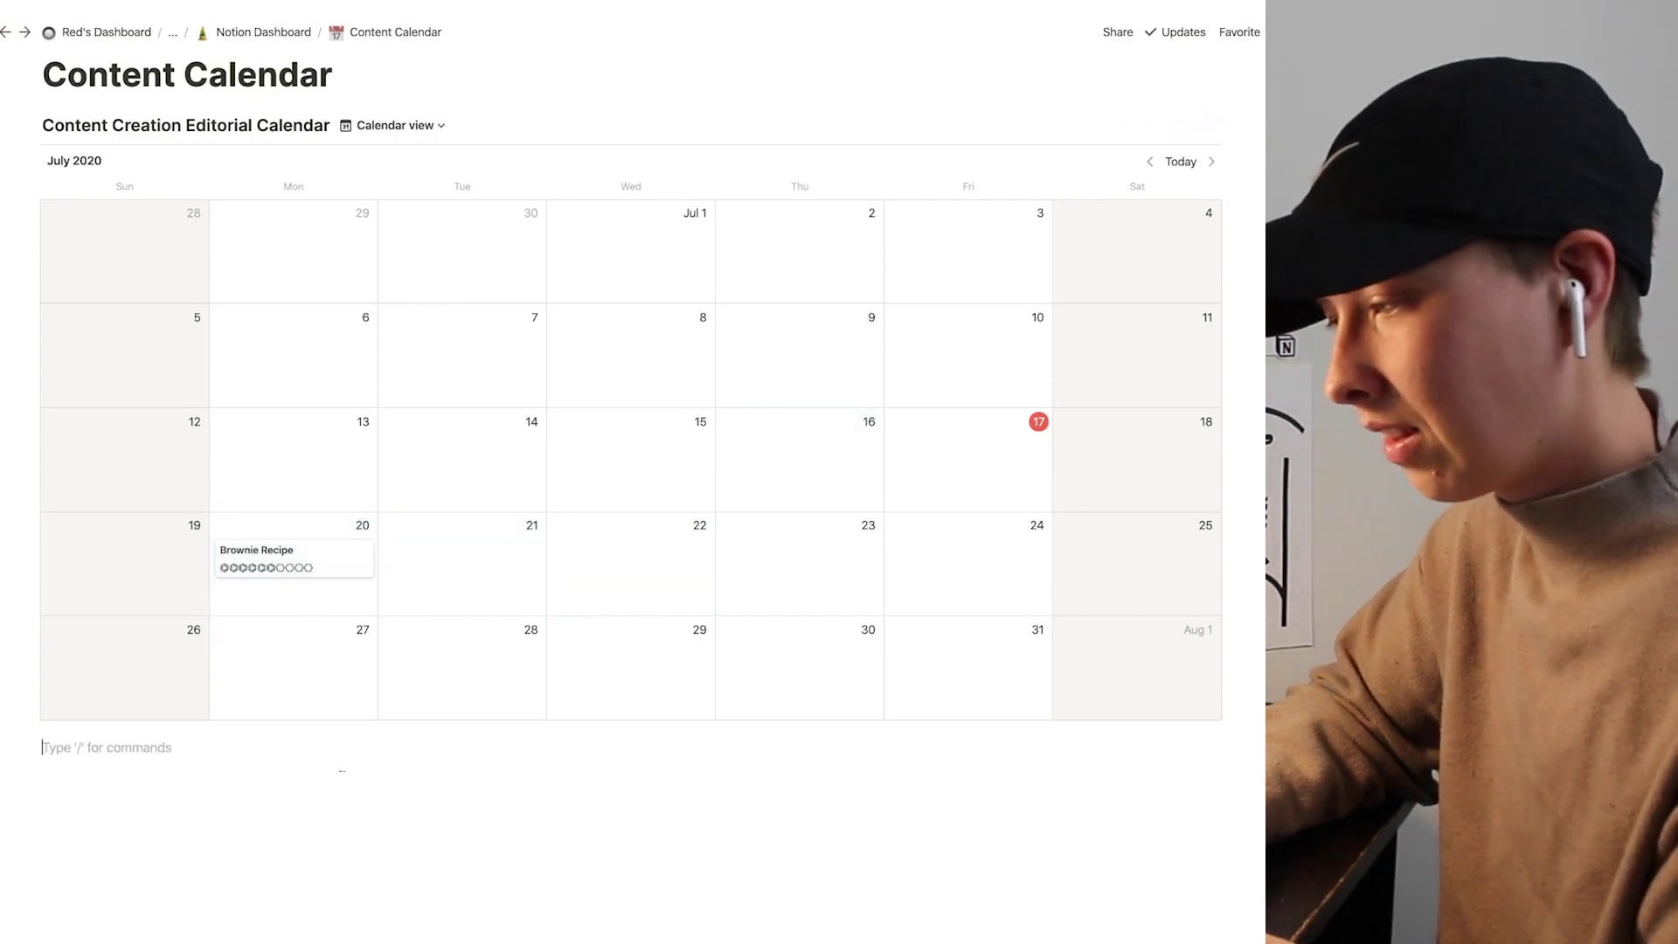
left_click(289, 570)
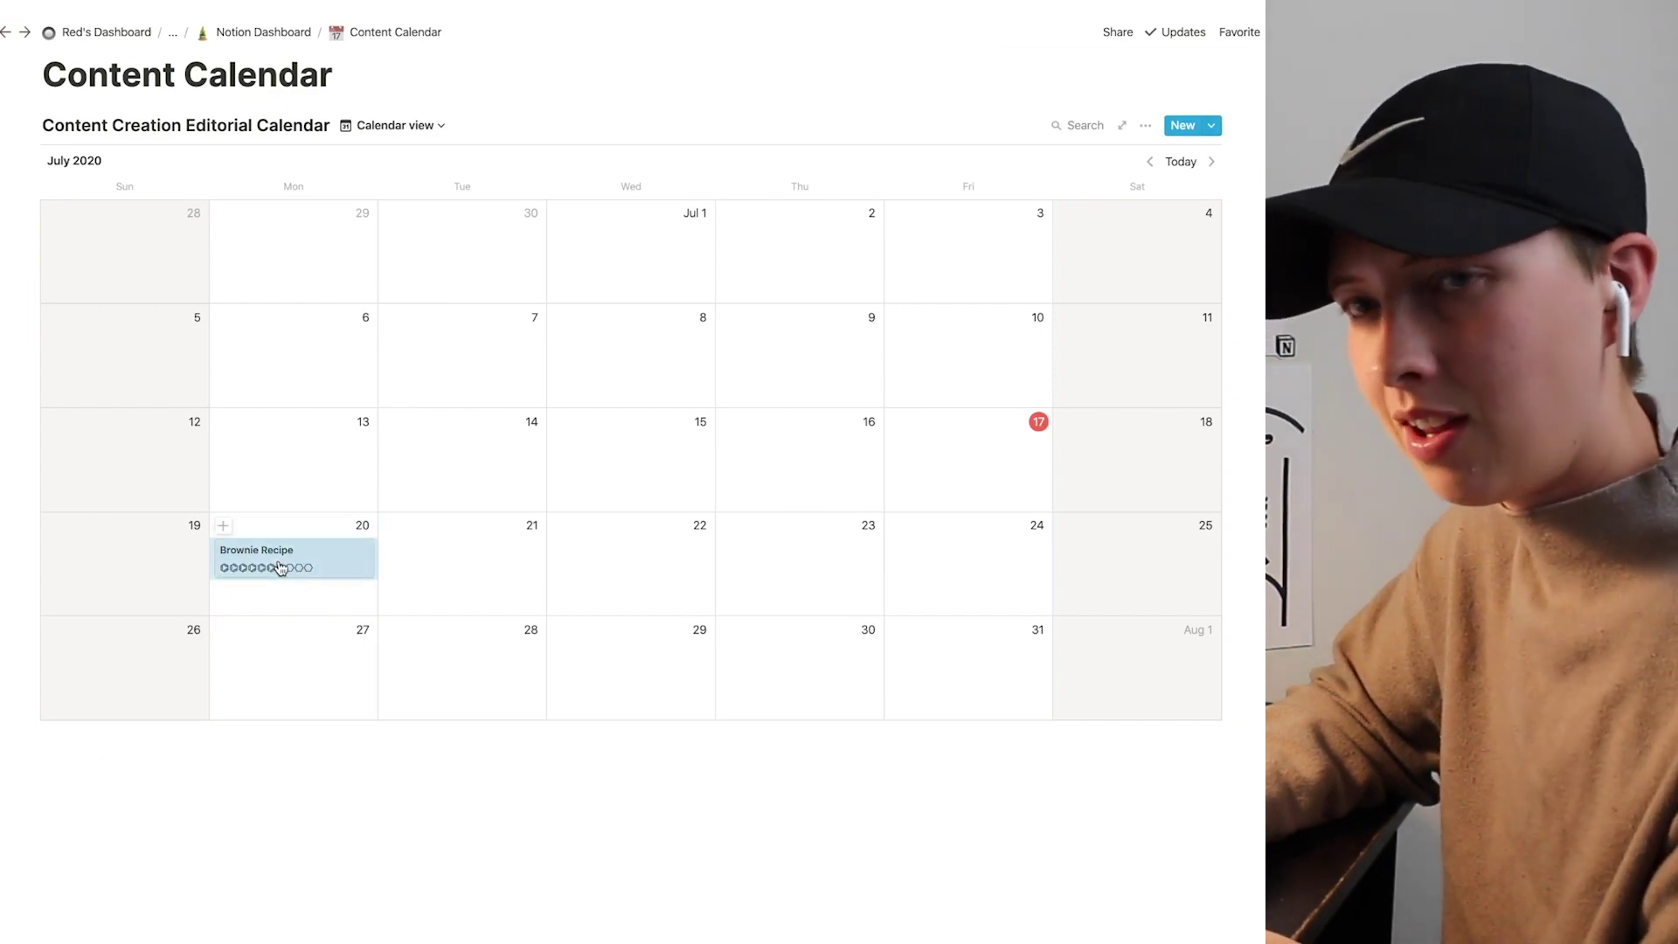
left_click_drag(280, 568, 136, 569)
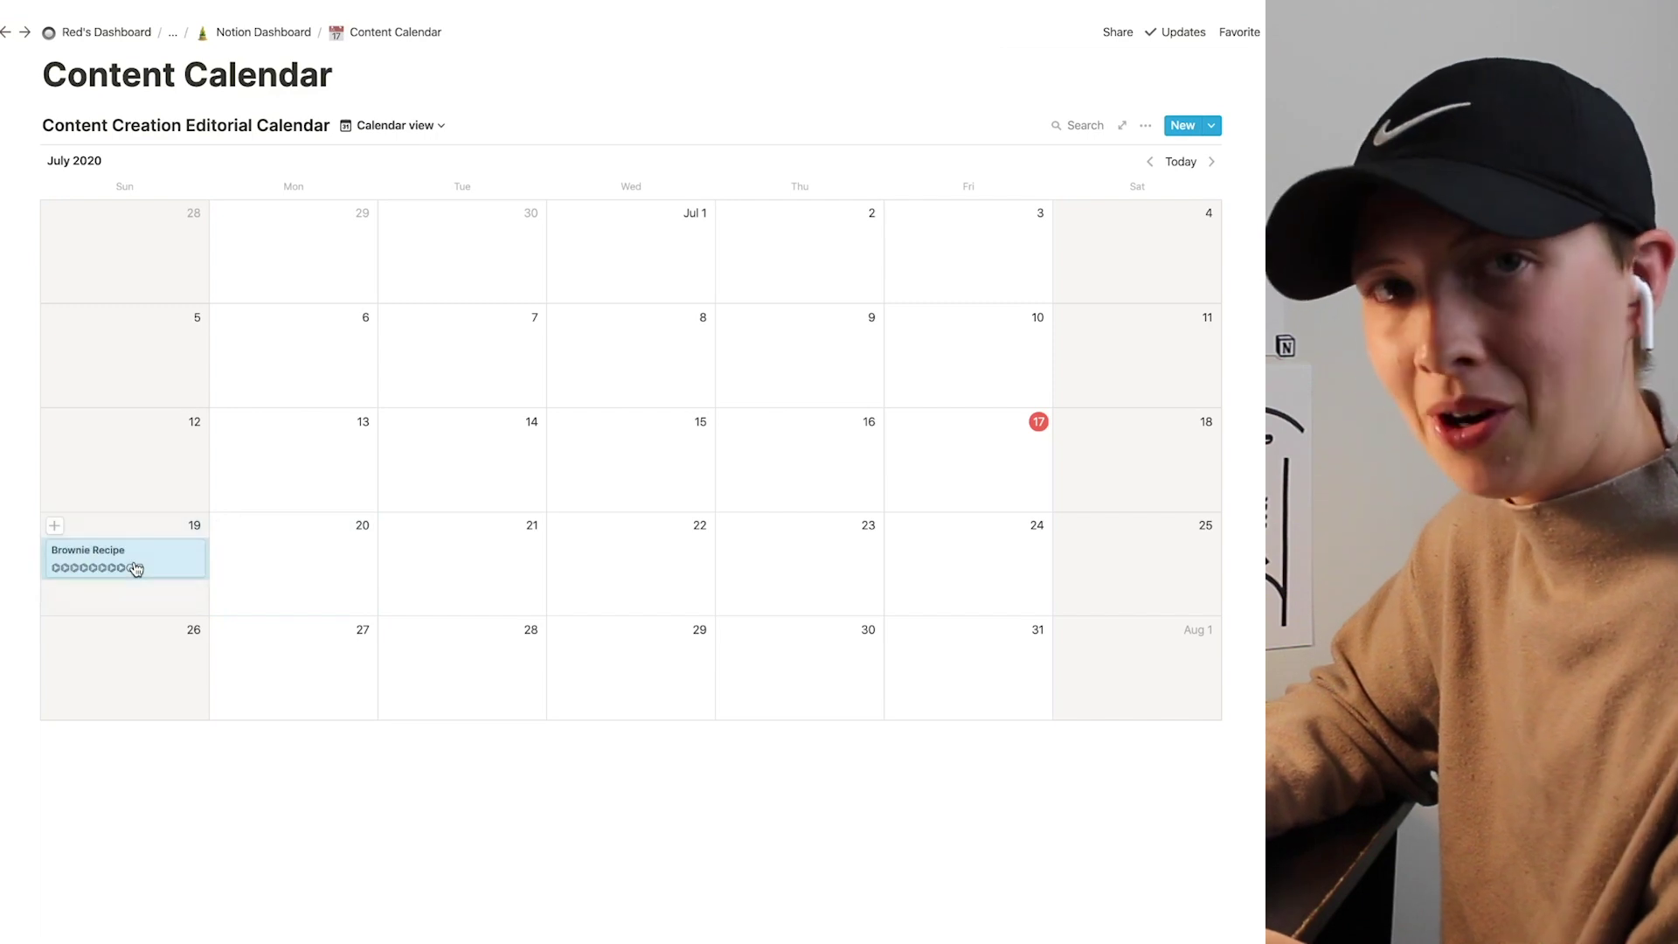
left_click(369, 767)
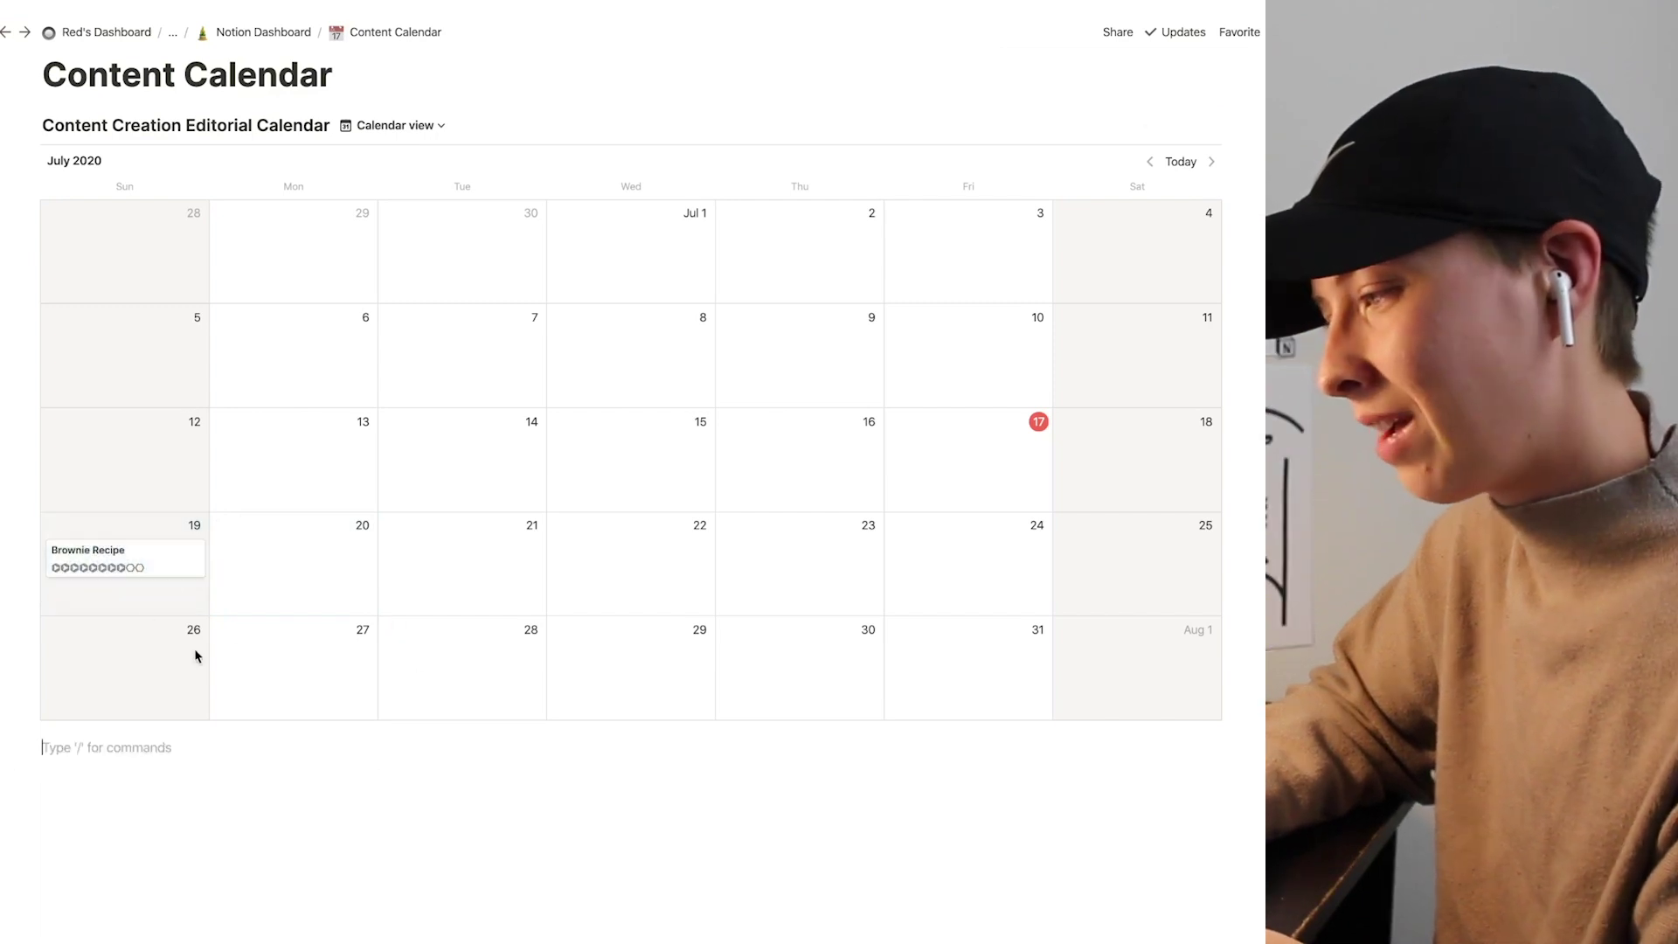
left_click_drag(167, 563, 1110, 477)
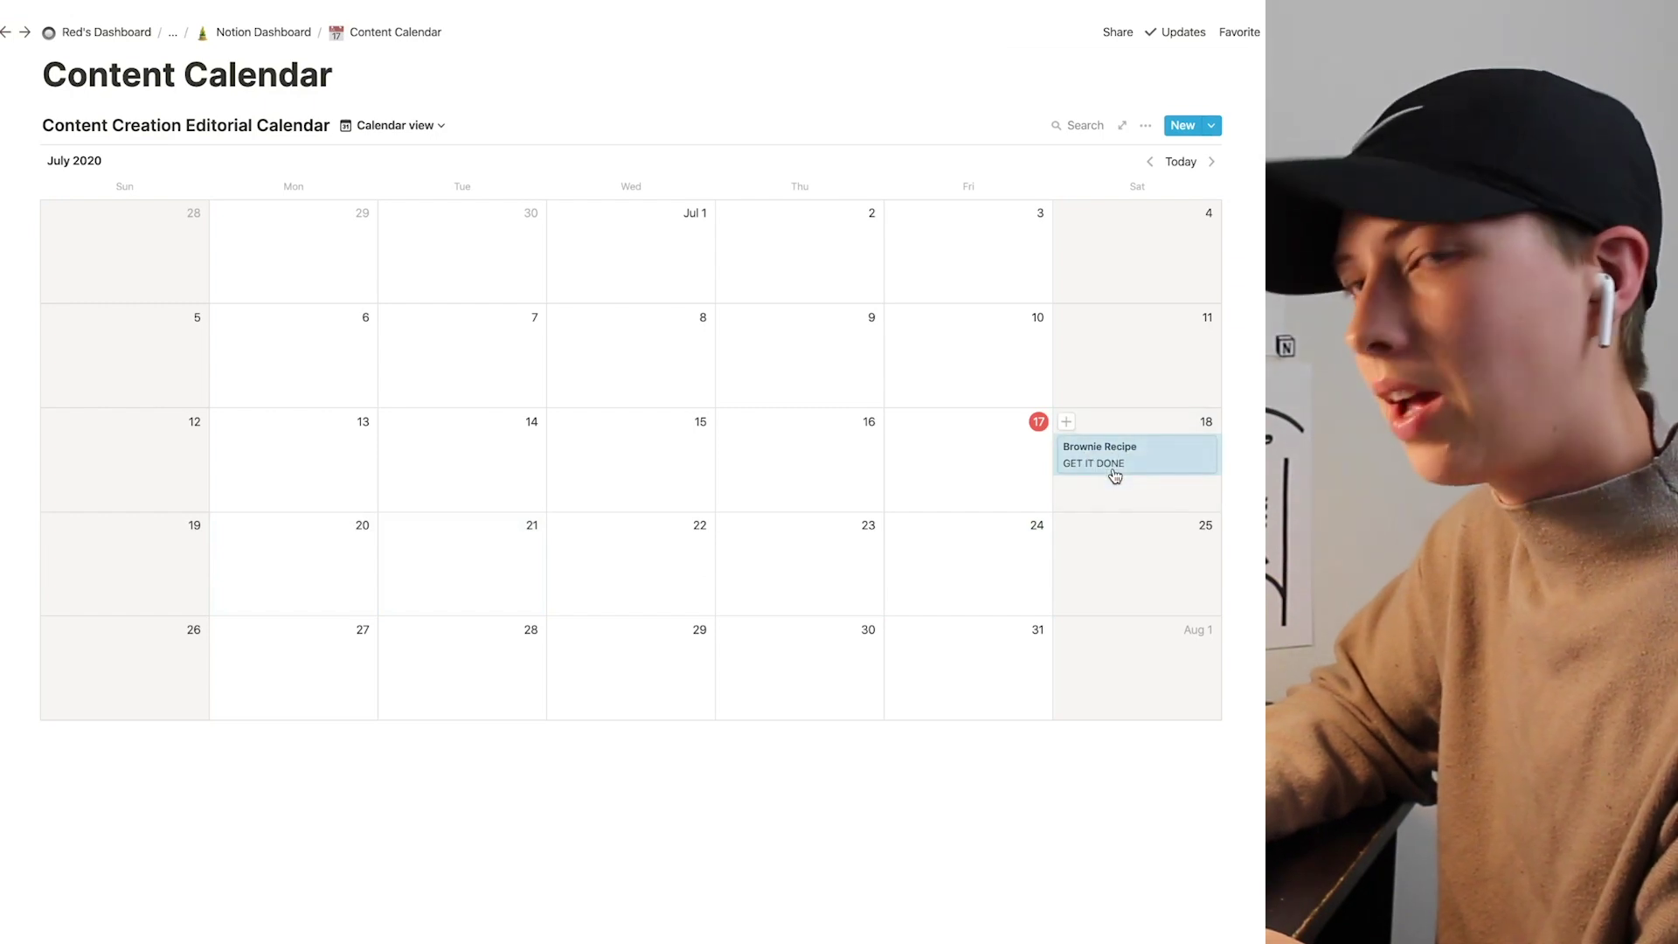
left_click_drag(1115, 475, 1102, 587)
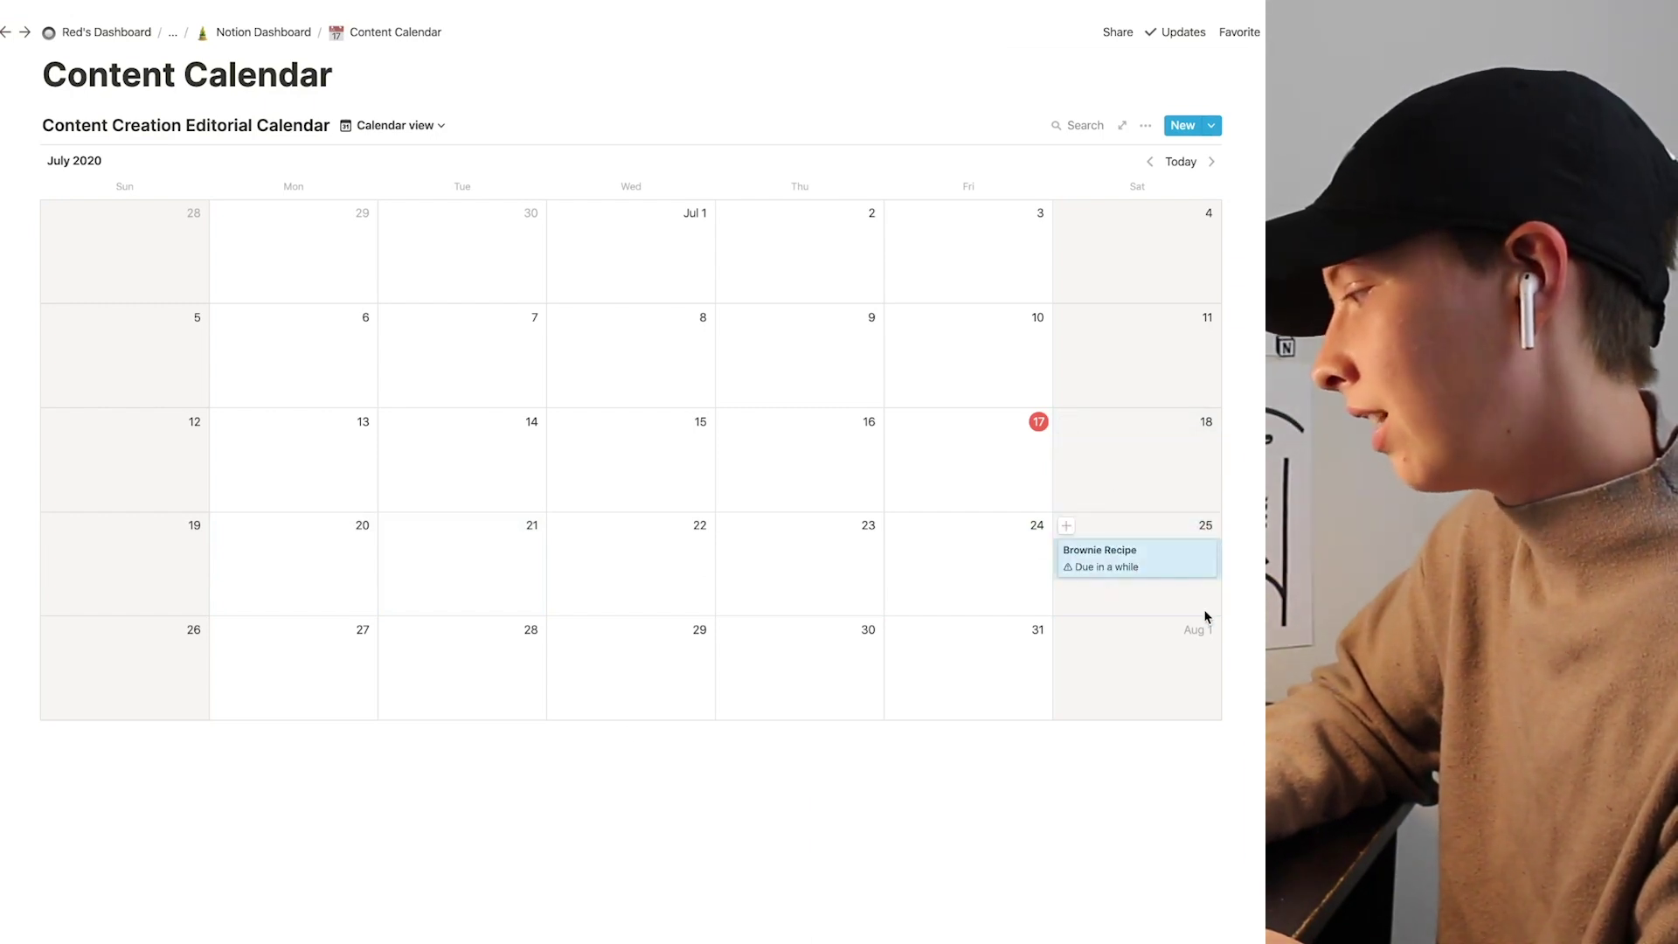